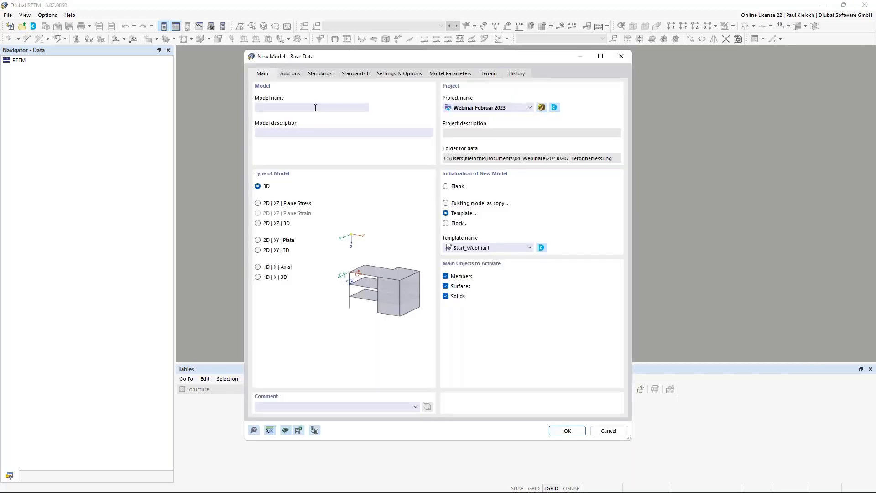
Create a 3D model named Webinar EN from the Start_Webinar1 template, with the Concrete Design add-on active and EN 1992 DIN standards
left_click(290, 73)
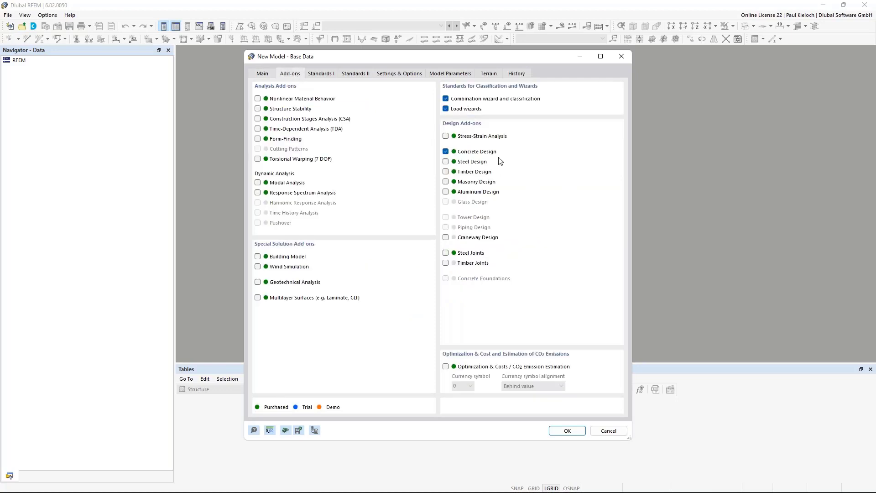
left_click(446, 151)
left_click(321, 74)
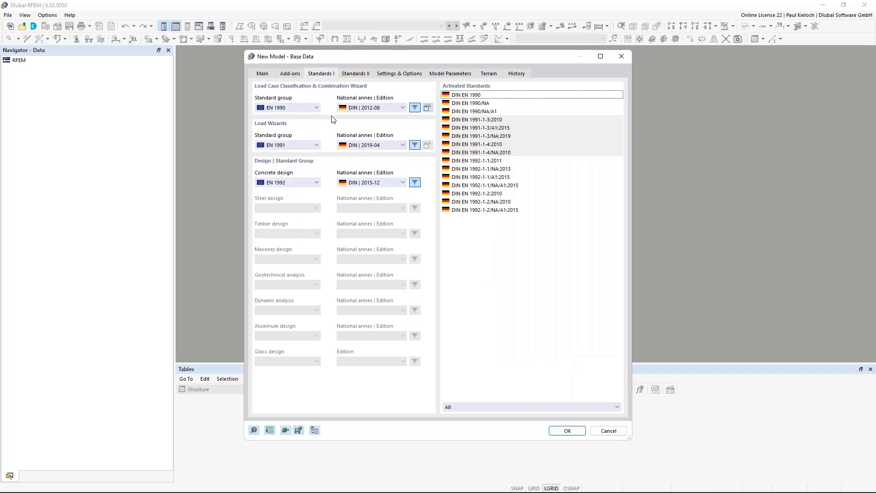
left_click(262, 74)
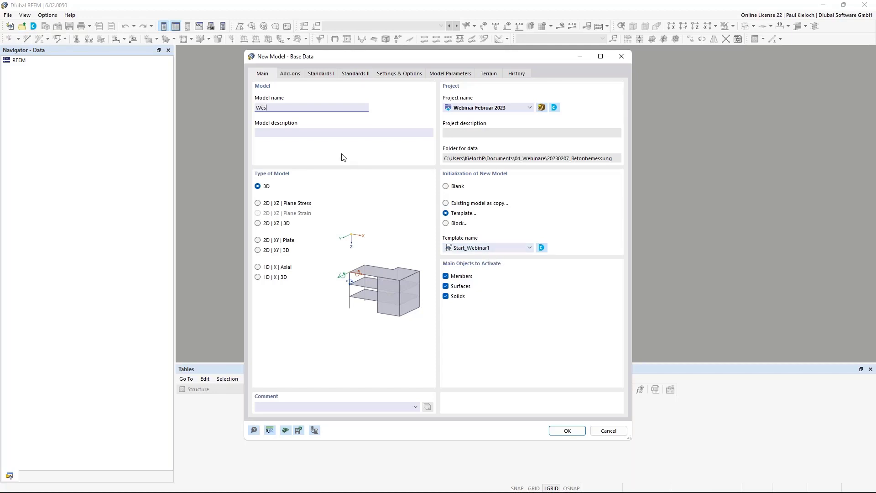
type("Webinar EN")
left_click(566, 432)
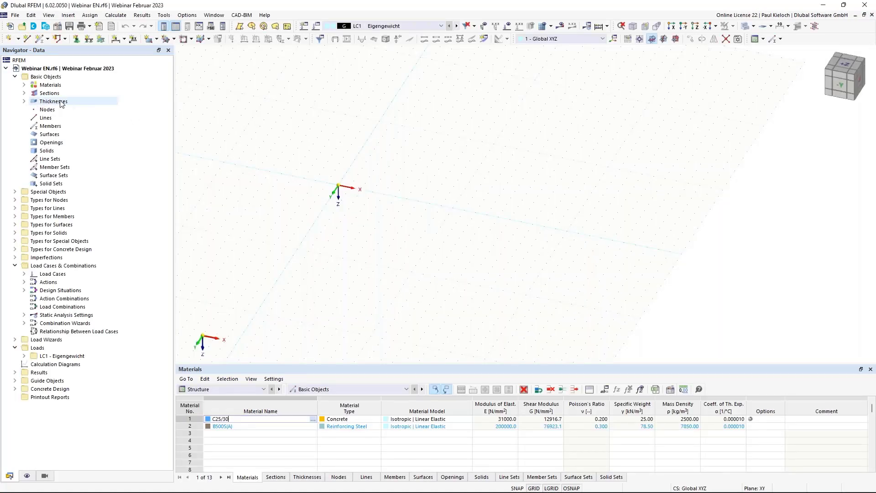
Examine the materials, sections and thicknesses supplied by the template
left_click(23, 101)
left_click(24, 93)
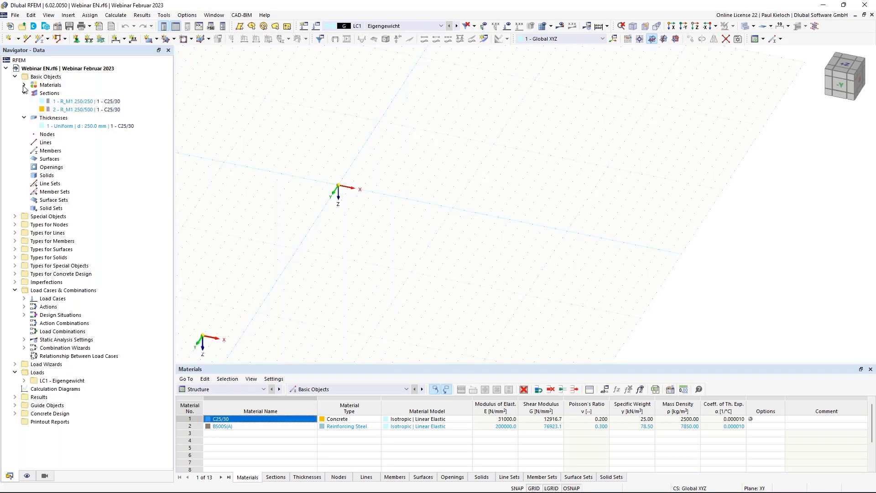
left_click(24, 85)
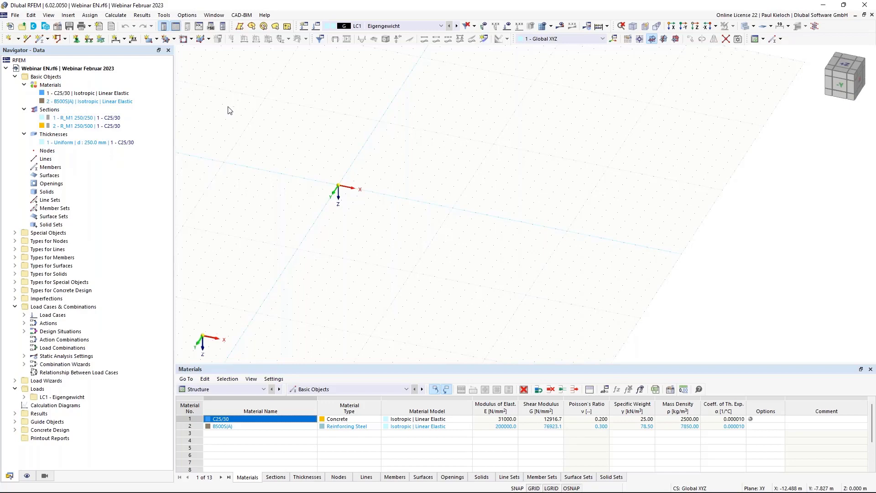
Start a new Cartesian line grid at the global origin with label text and dimensions enabled
middle_click_drag(352, 133, 407, 141)
middle_click_drag(457, 195, 479, 186, "ctrl")
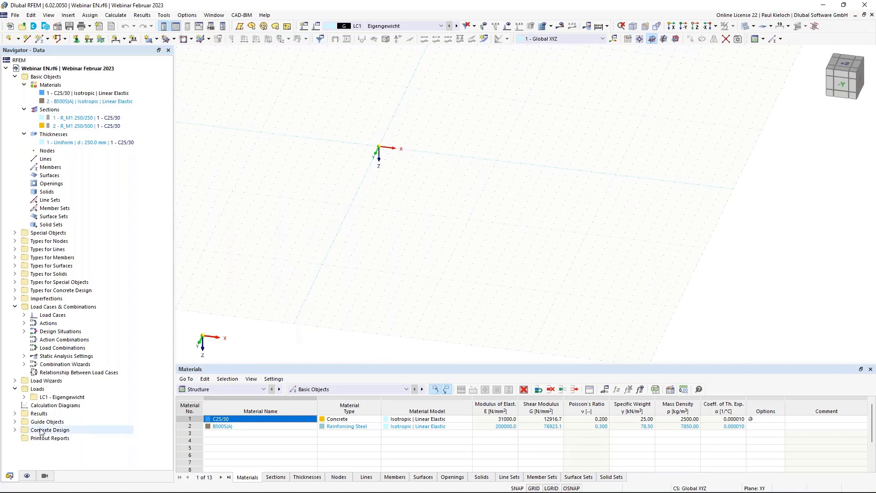
left_click(15, 421)
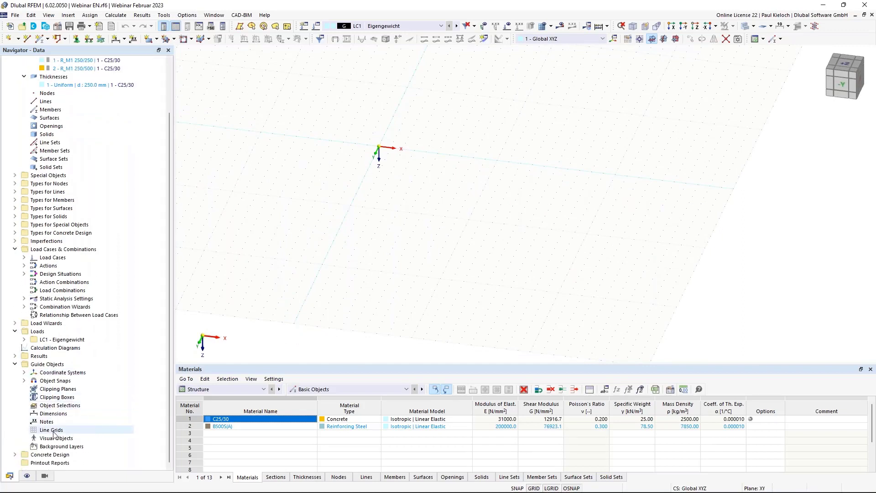
right_click(52, 431)
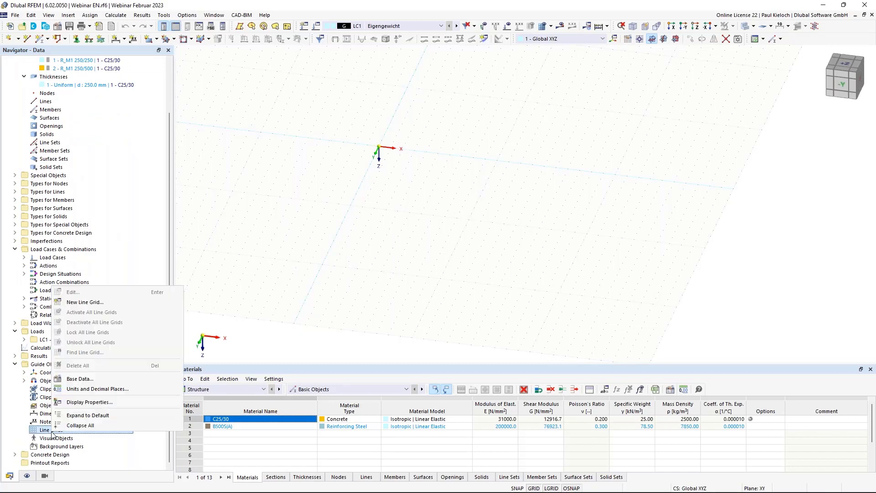
left_click(118, 302)
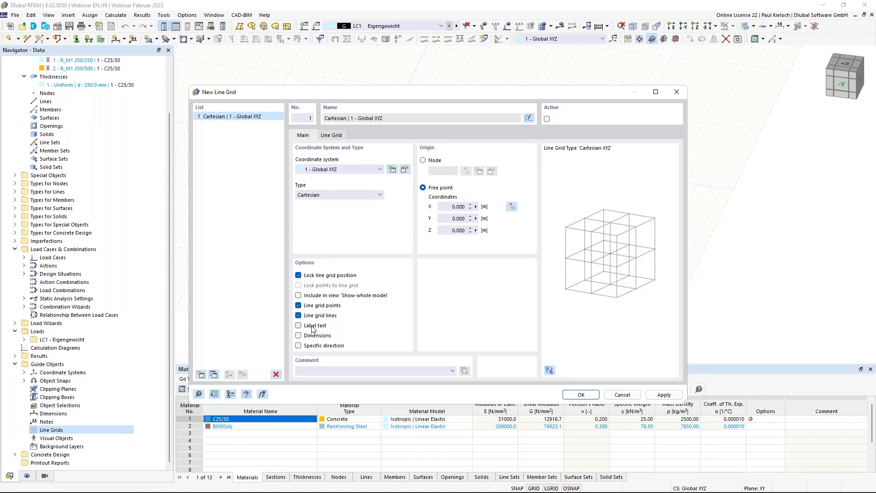
left_click(313, 327)
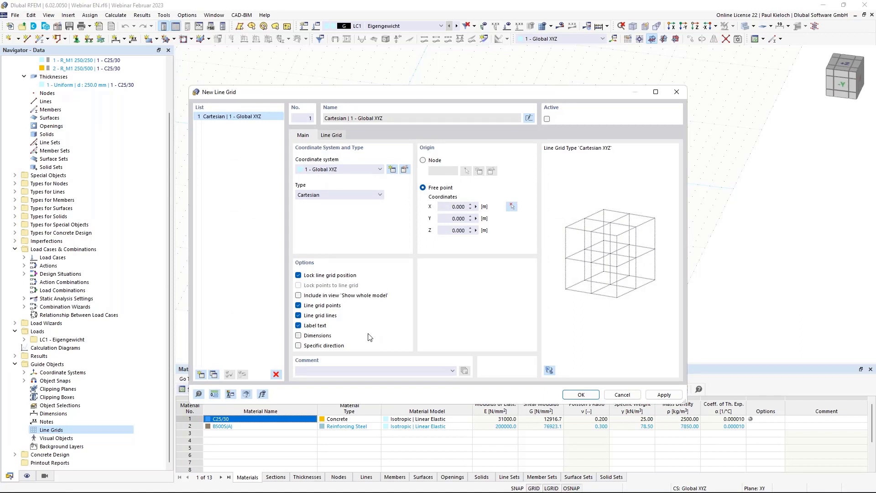
left_click(322, 337)
Define four 5 m spans for the line grid in the X-direction
left_click(331, 135)
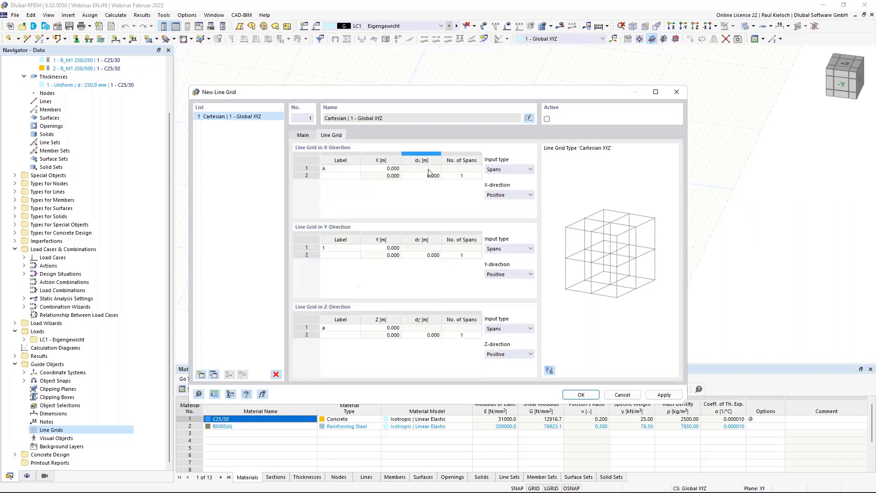
left_click(420, 176)
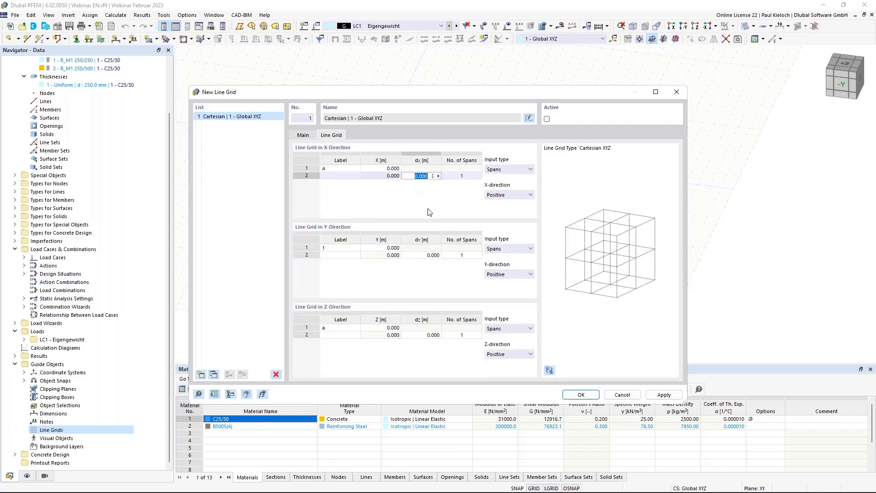
type("5")
key("Tab")
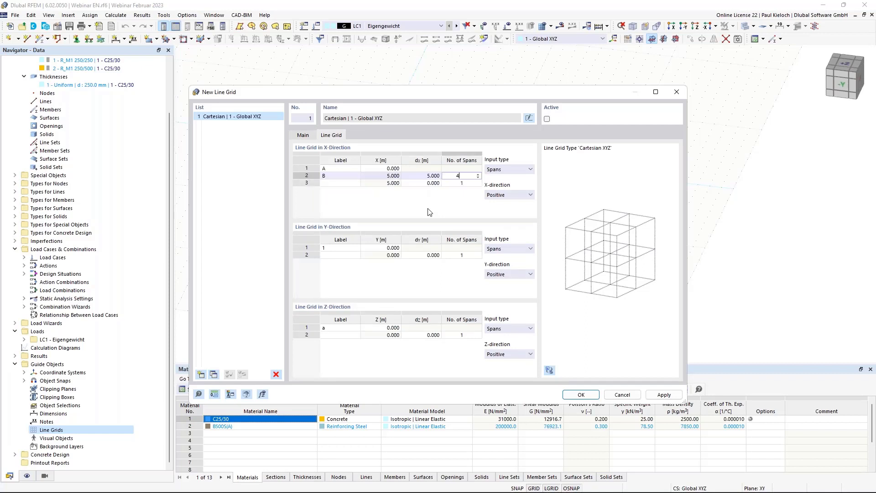
key("Tab")
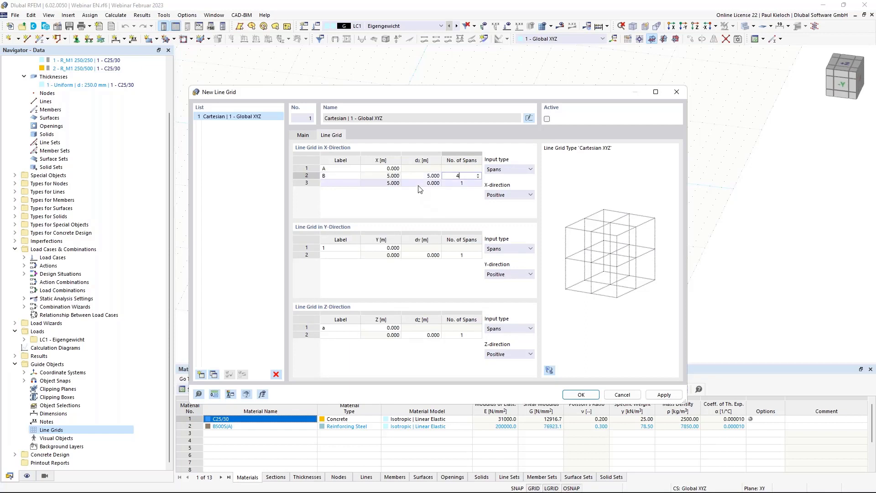
Define the Y-direction grid spans as 5 m, two of 2.5 m and 5 m, and create the line grid
left_click(421, 255)
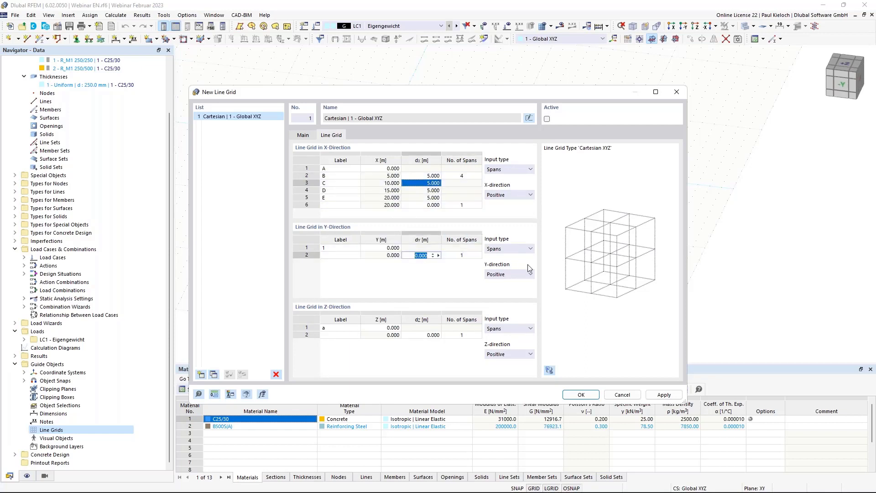
type("5")
key("Tab")
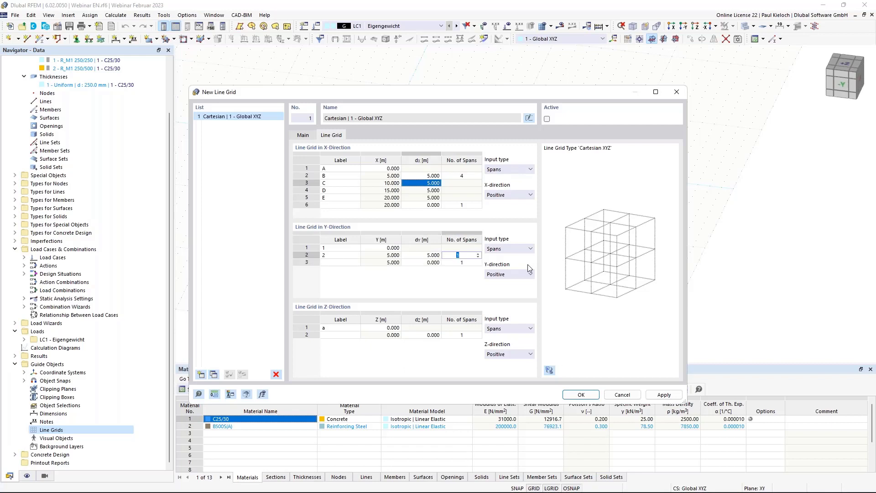
left_click(424, 262)
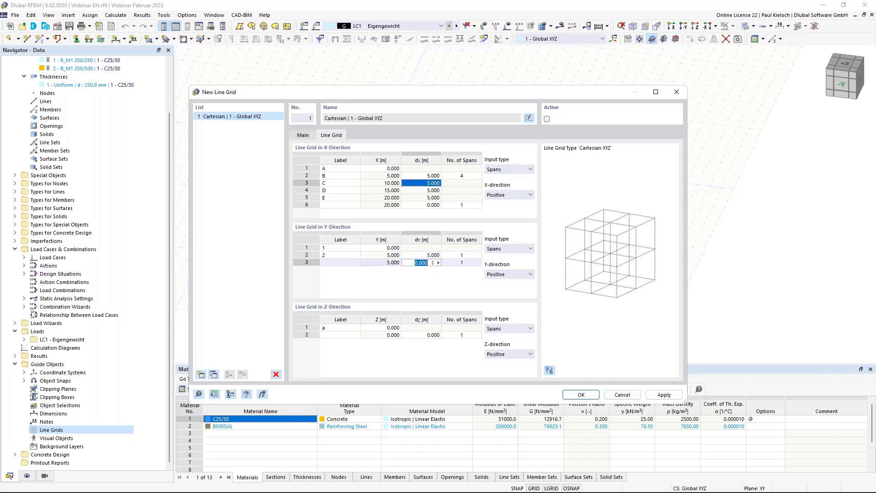
type("2,5")
key("Tab")
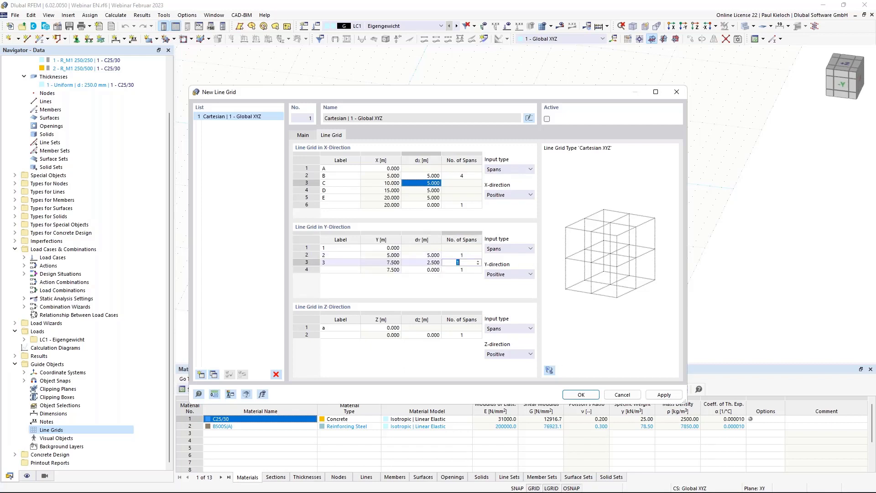
type("2")
key("Tab")
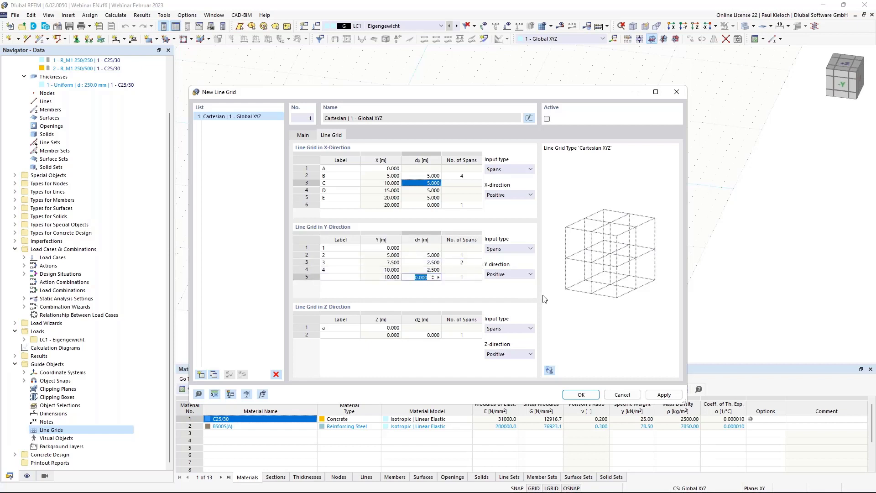
type("5")
key("Tab")
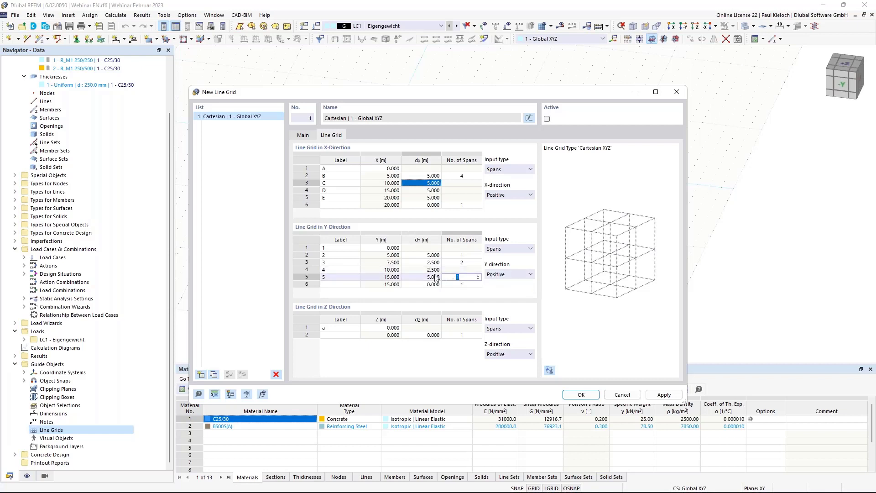
key("shift+Tab")
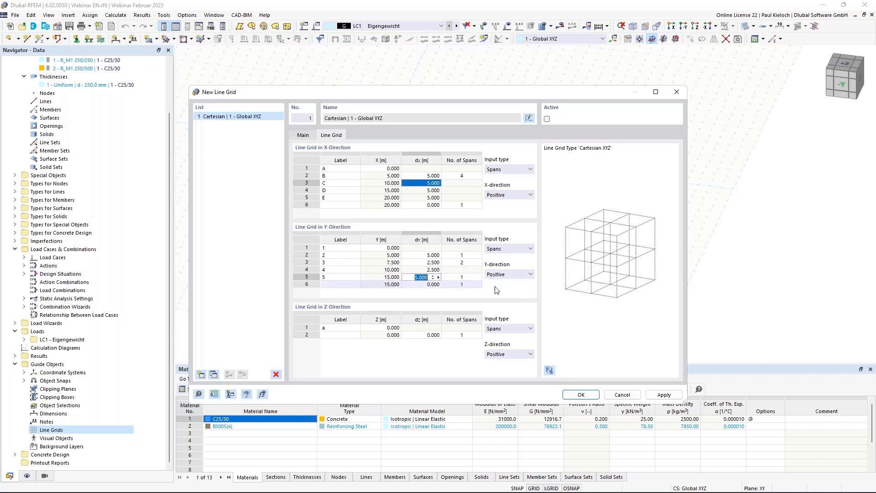
left_click(586, 396)
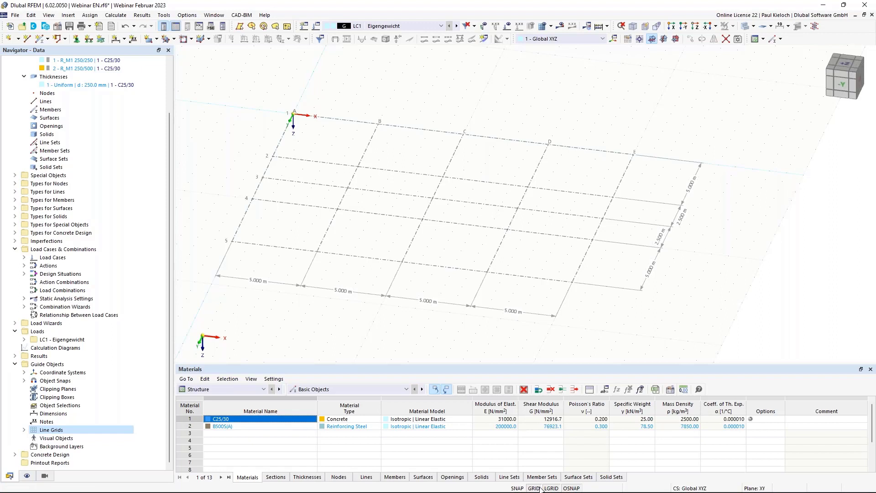
Start a new rectangular surface with the uniform 250 mm C25/30 thickness and review its concrete cover and reinforcement directions
middle_click_drag(610, 219, 642, 201)
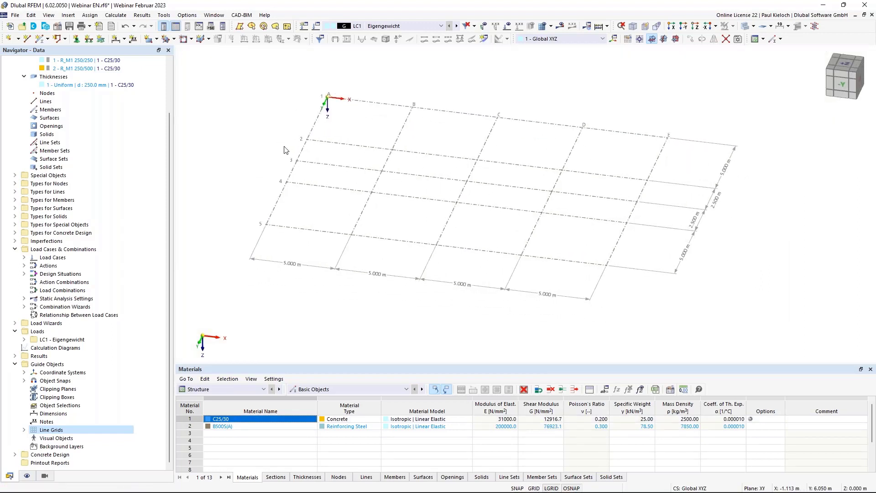
scroll(415, 178, "up", 1)
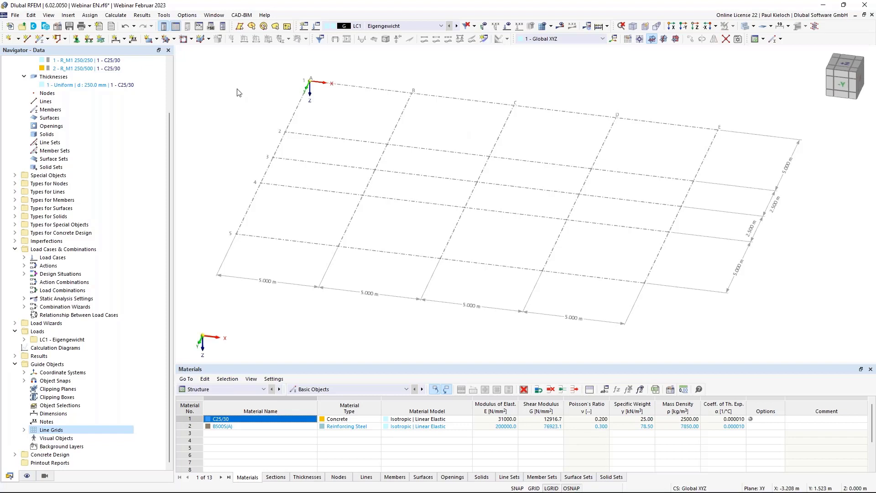
left_click(148, 39)
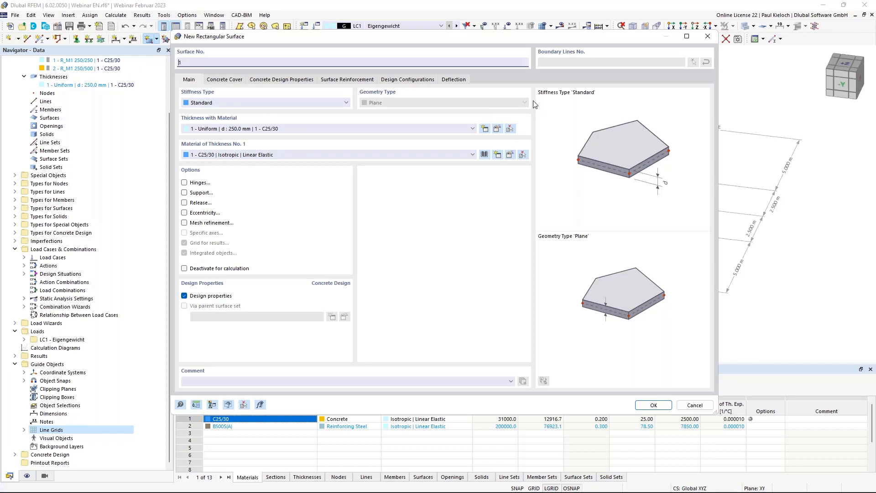
left_click(225, 80)
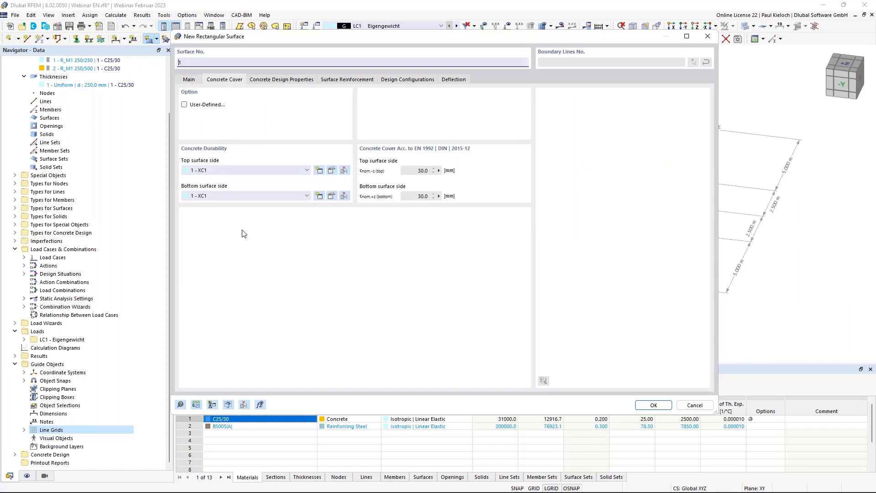
left_click(289, 80)
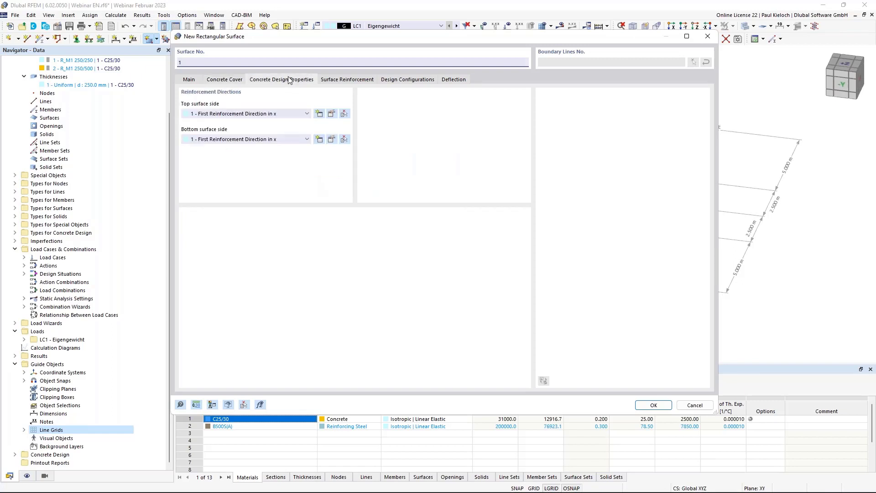
Add B500S(A) rebar reinforcement to both surface sides, 10 mm at 0.150 m spacing, with matching additional transverse reinforcement
left_click(346, 81)
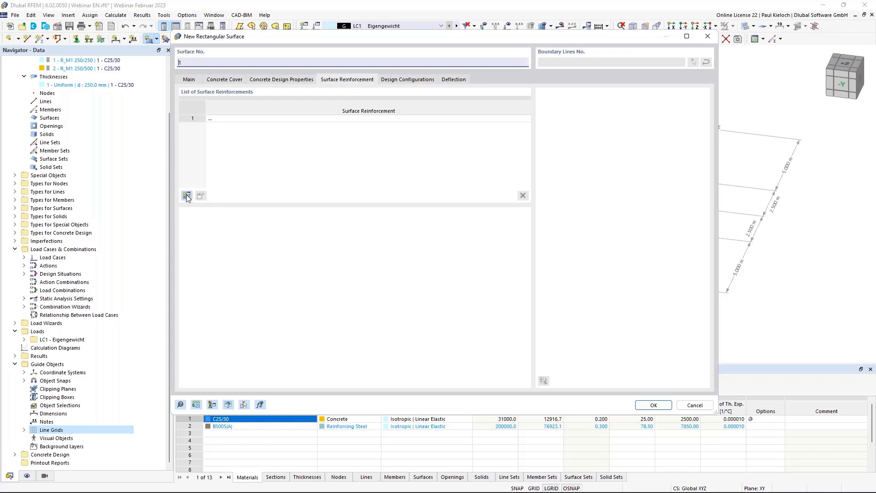
double_click(314, 179)
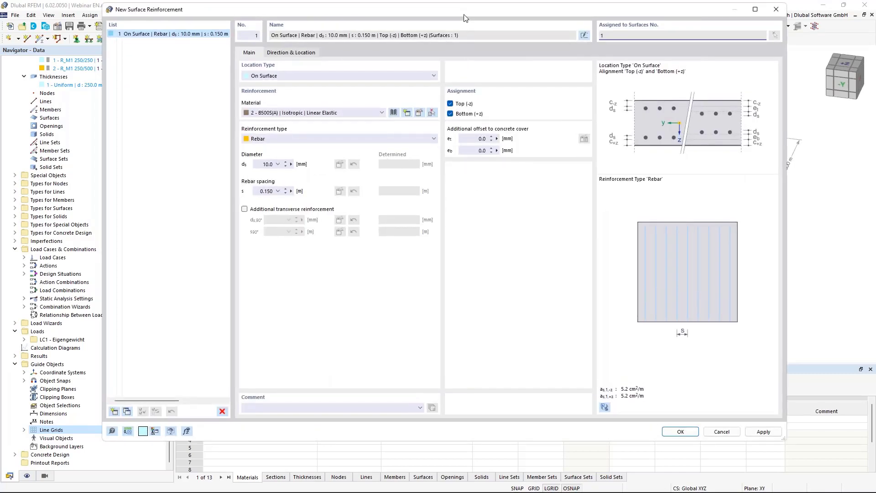
left_click_drag(464, 18, 459, 41)
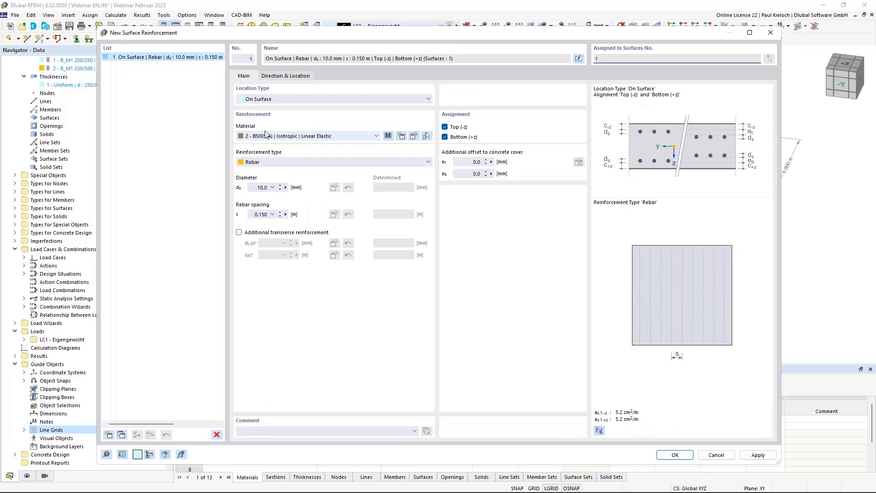
left_click(280, 234)
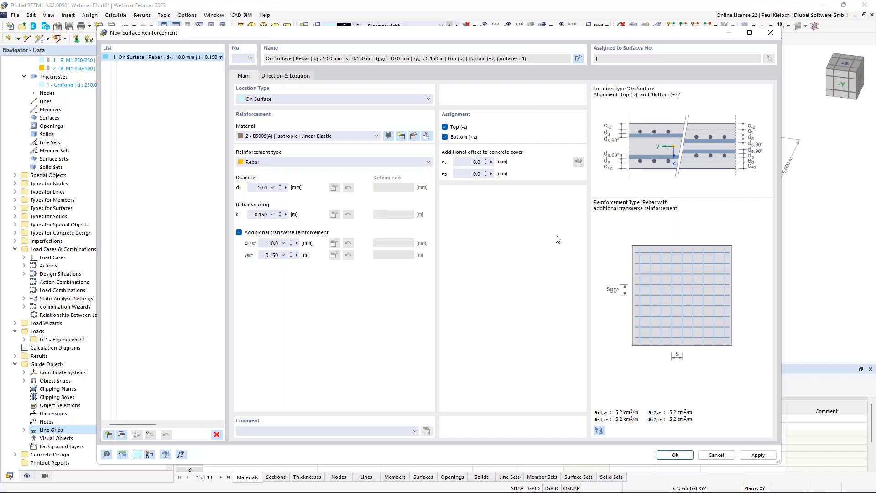
left_click(675, 454)
Review the surface's Standard design configurations and define its deflection reference length manually as 5.000 m
left_click(411, 83)
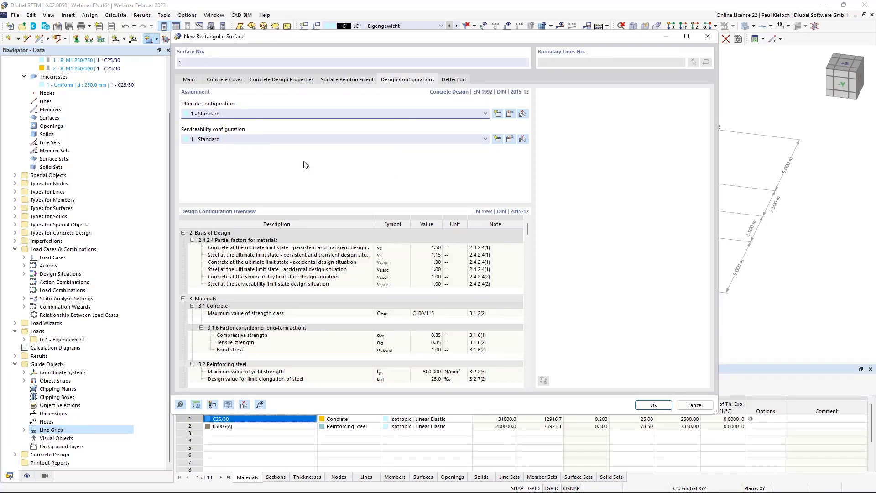
left_click(453, 80)
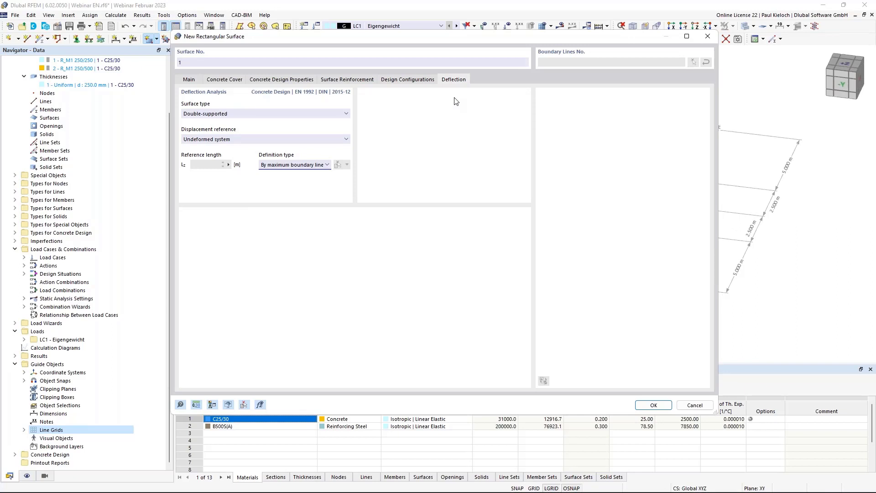
left_click(326, 165)
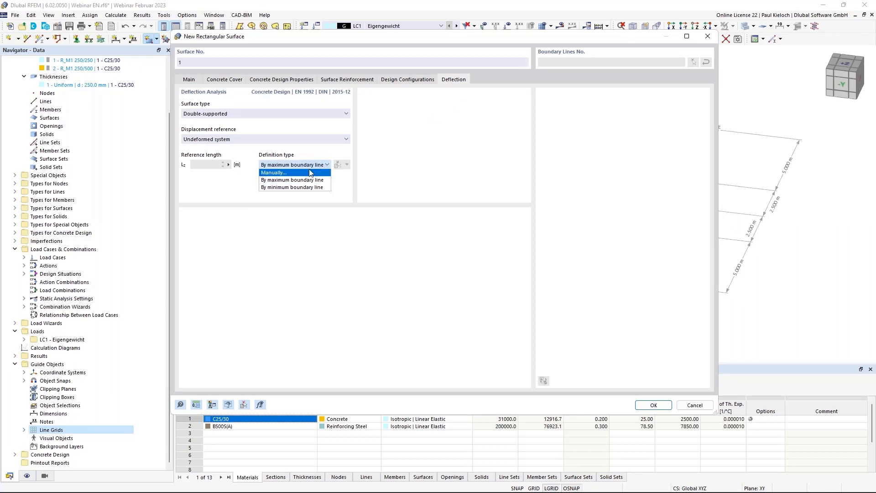
left_click(303, 172)
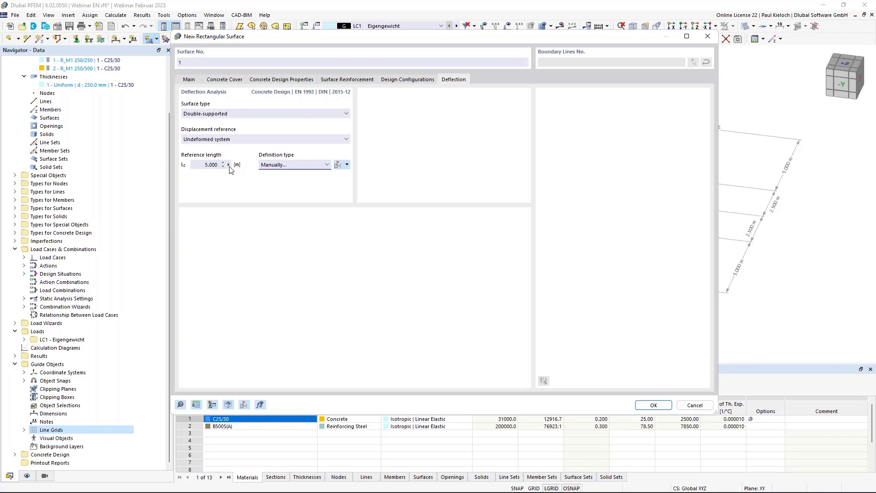
left_click_drag(565, 38, 419, 25)
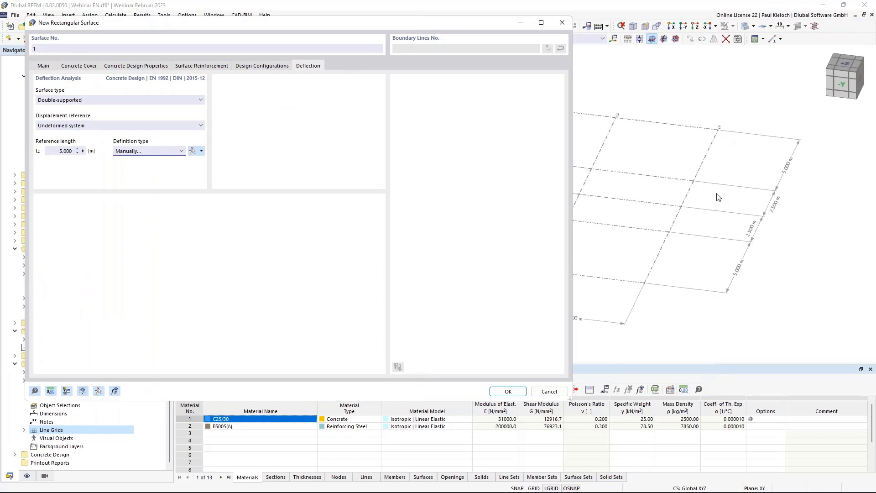
left_click_drag(478, 31, 579, 45)
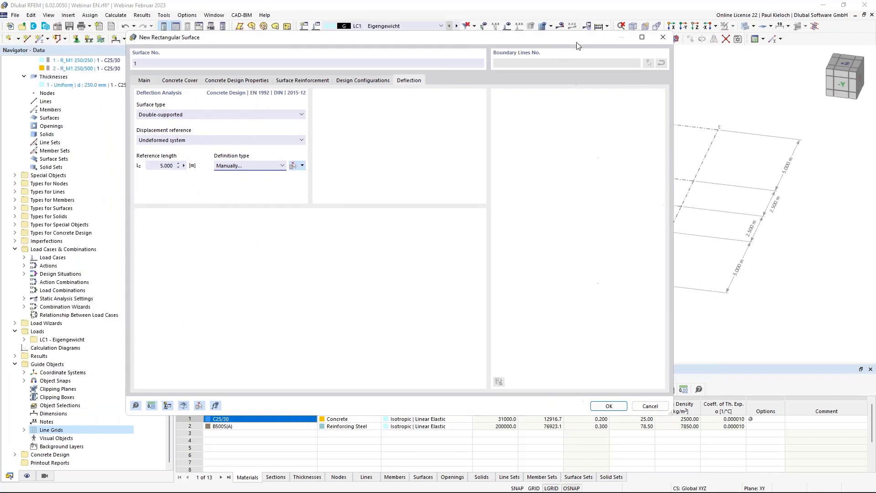
left_click(608, 406)
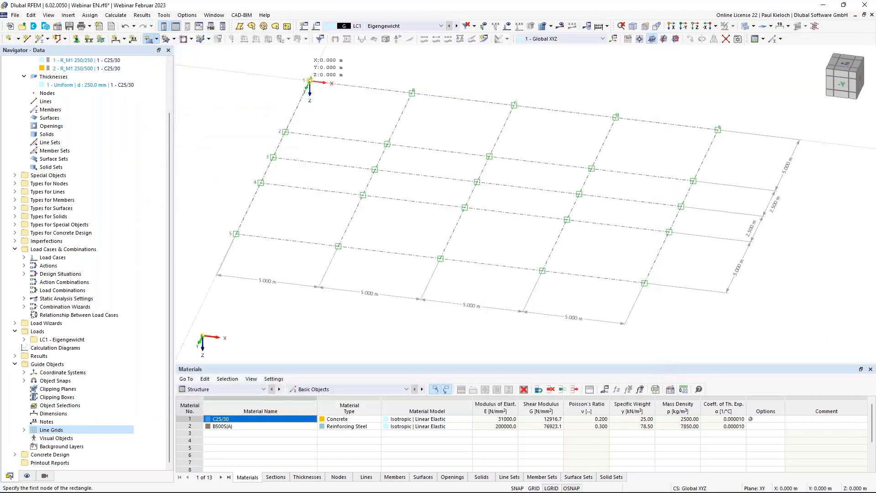
Place the rectangular slab over the whole line grid from A1 to E5 and examine the reinforcement at corner A5
left_click(309, 81)
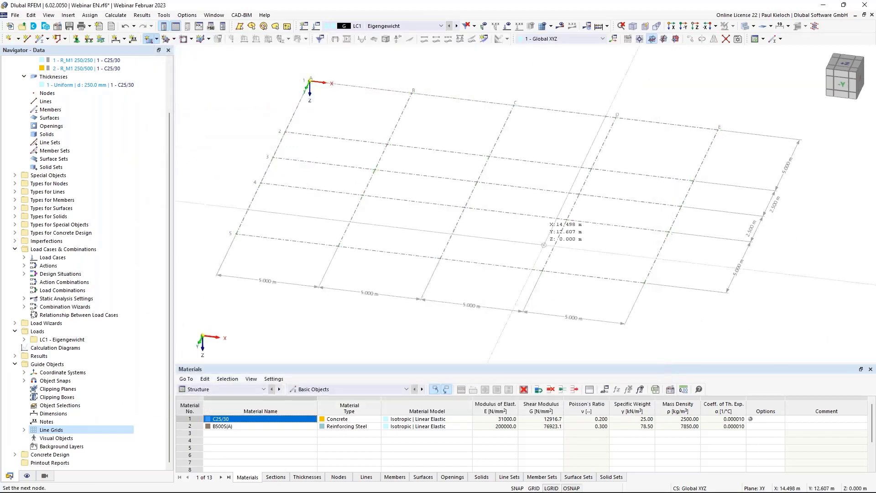
left_click(685, 285)
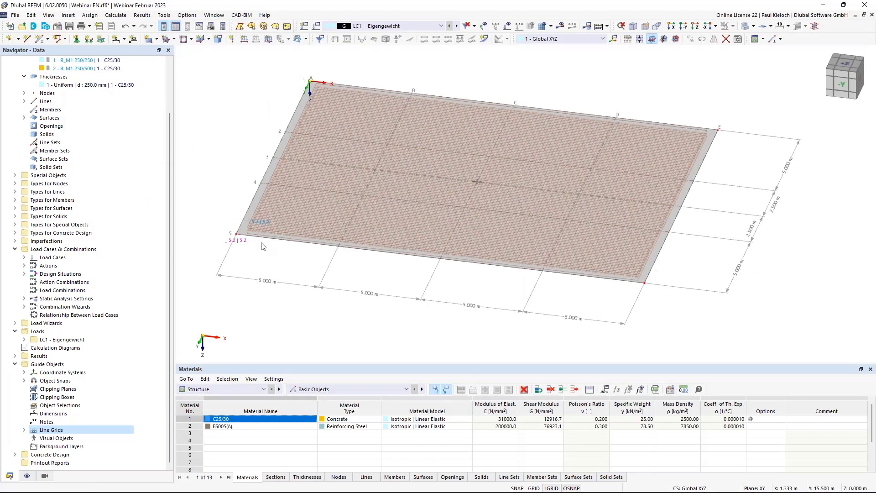
scroll(247, 233, "up", 3)
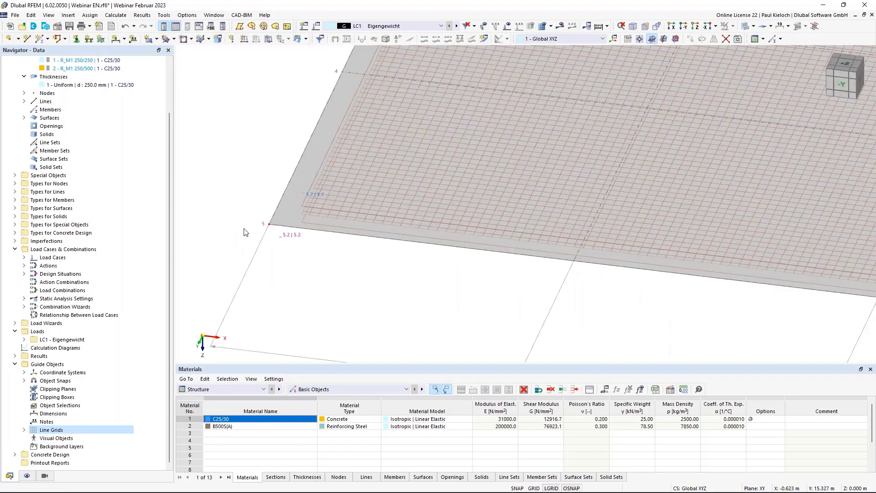
scroll(411, 301, "down", 3)
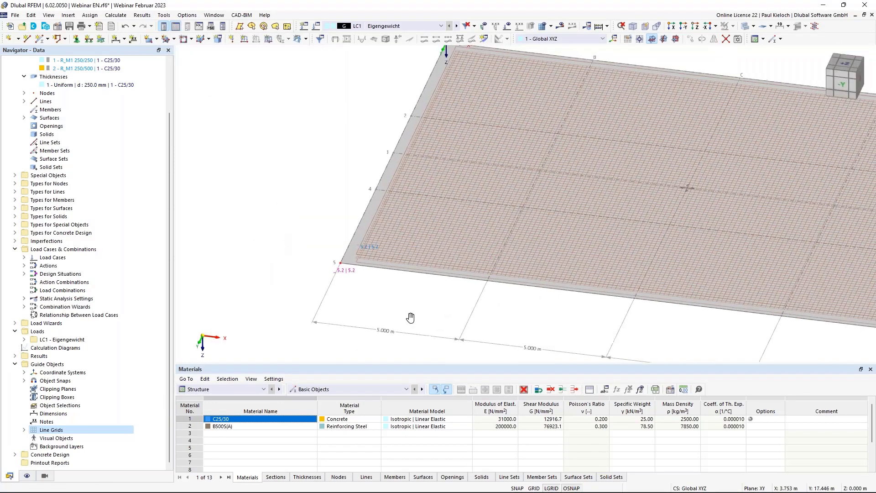
middle_click_drag(411, 317, 346, 323)
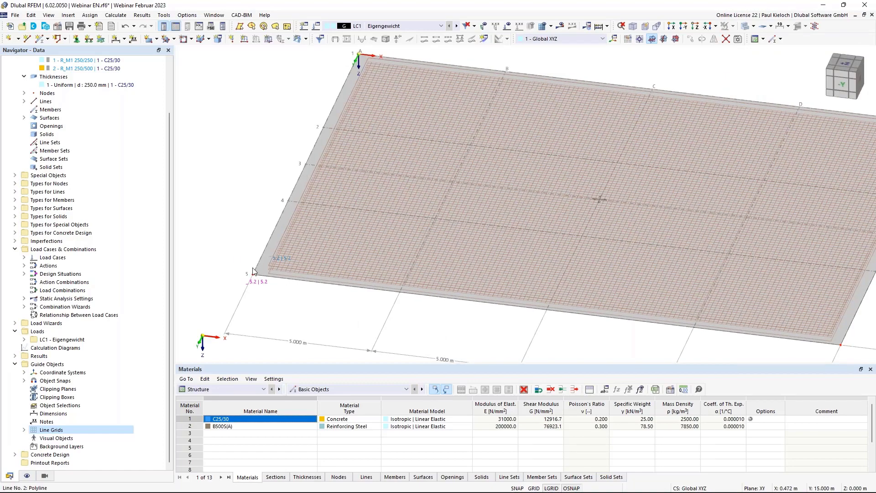
scroll(254, 271, "up", 3)
scroll(288, 287, "up", 2)
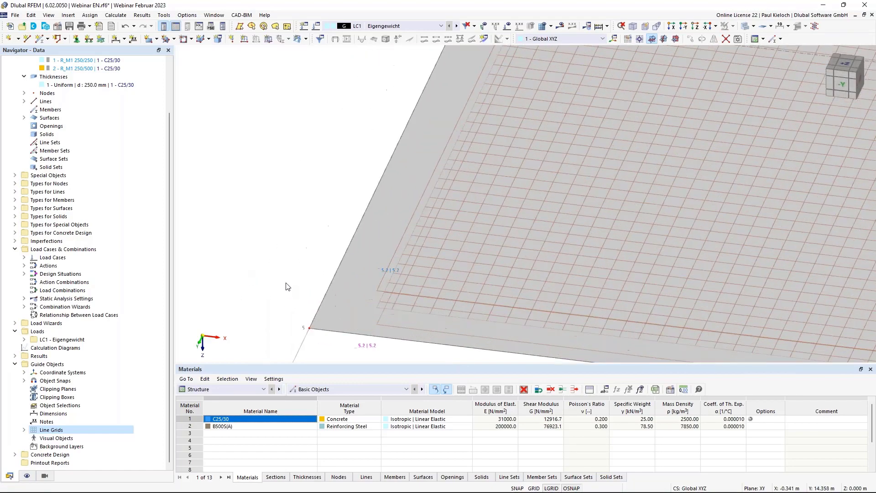
middle_click_drag(286, 283, 271, 225)
scroll(360, 304, "up", 1)
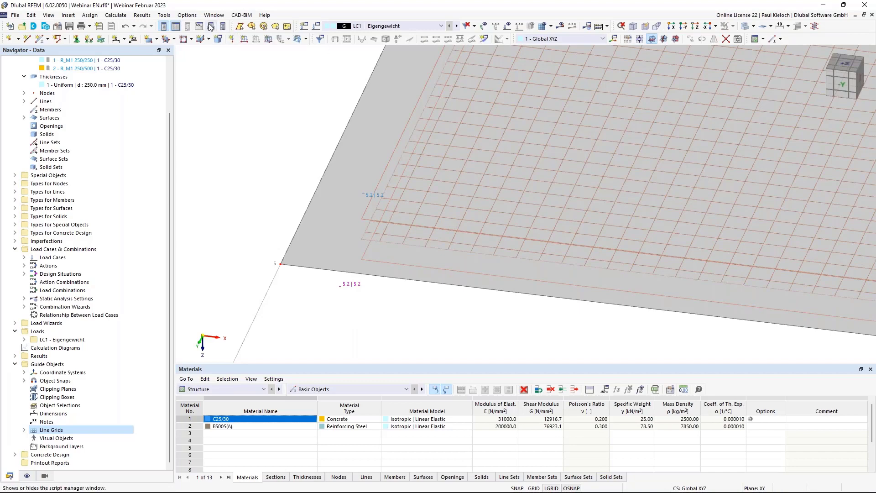
Set the concrete reinforcement areas per unit length to two decimal places
left_click(196, 18)
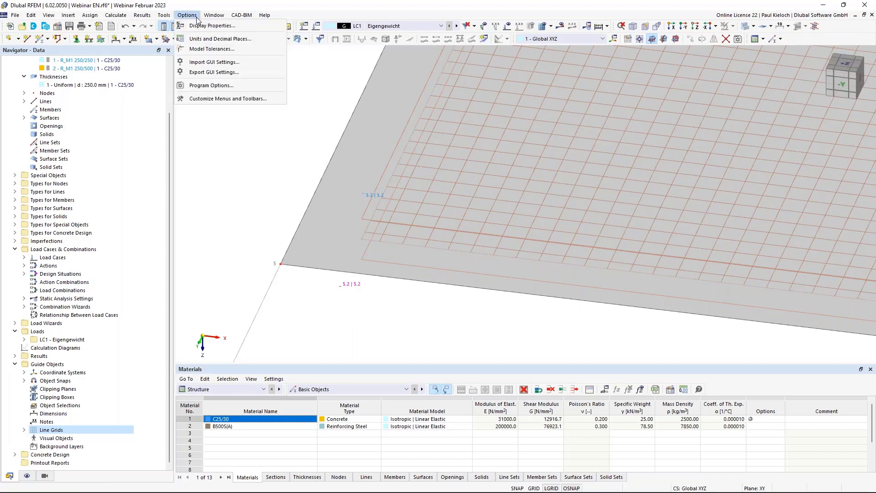
left_click(220, 39)
left_click(315, 206)
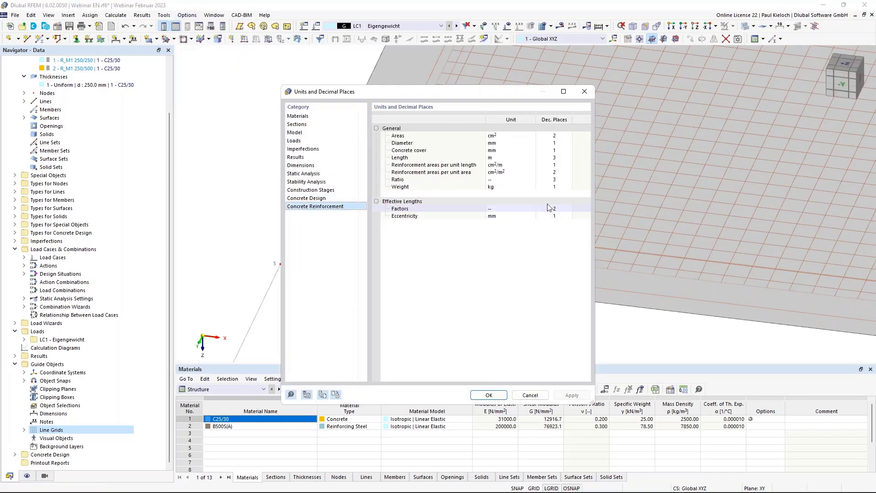
left_click(566, 164)
left_click(568, 162)
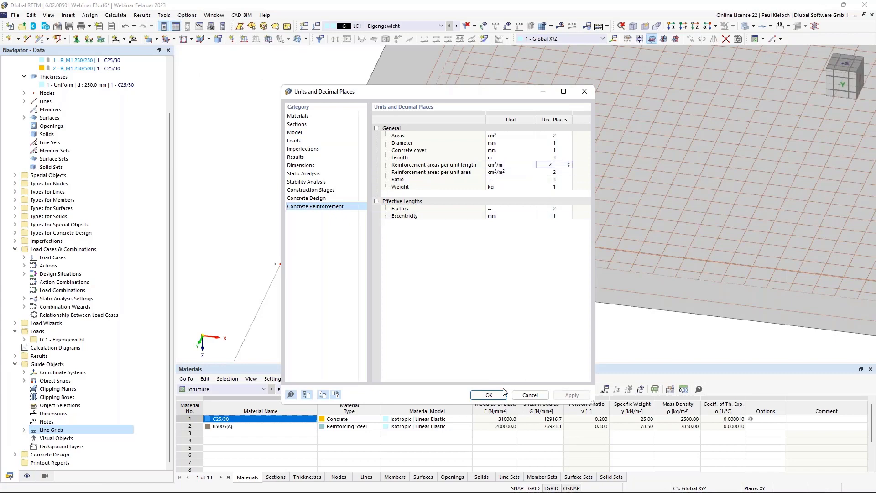
left_click(489, 394)
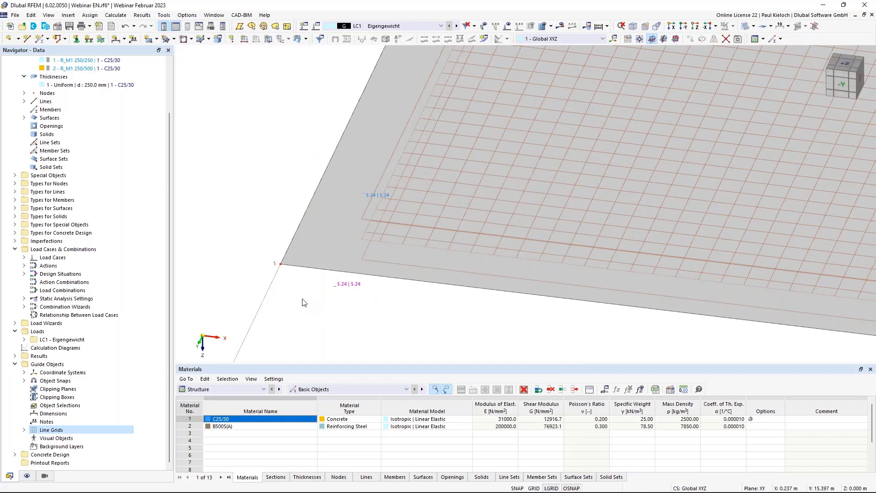
Hide the Types for Concrete Design in the model display so the slab is shown without its reinforcement
scroll(304, 302, "down", 5)
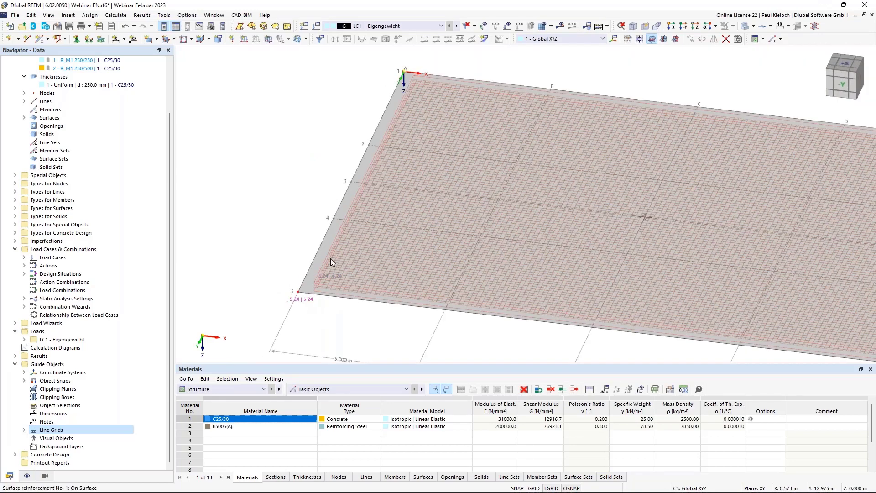
left_click(27, 476)
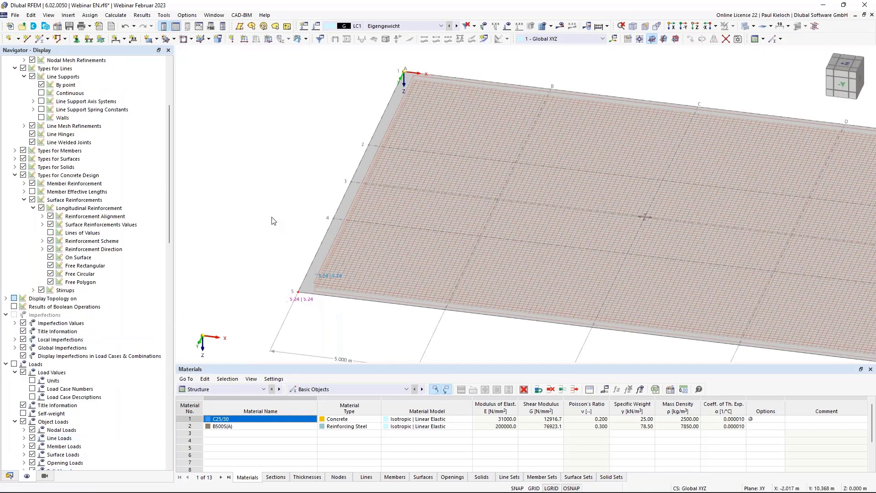
middle_click_drag(273, 221, 226, 223)
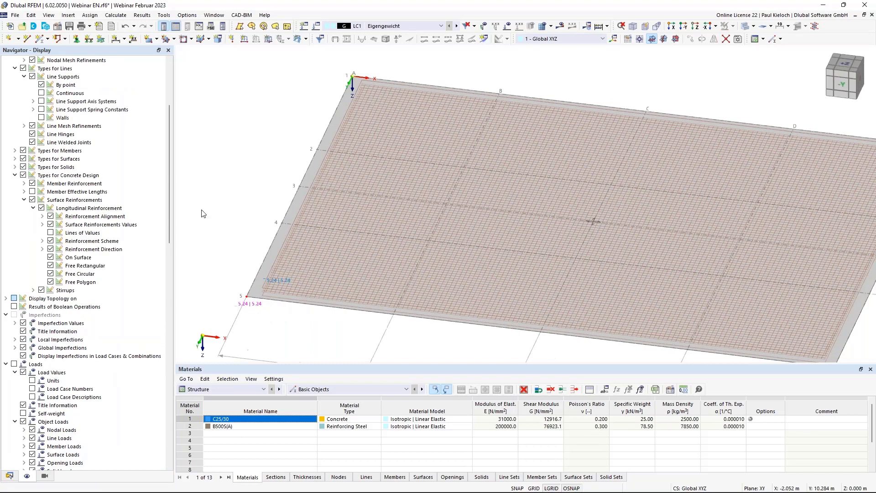
left_click(24, 175)
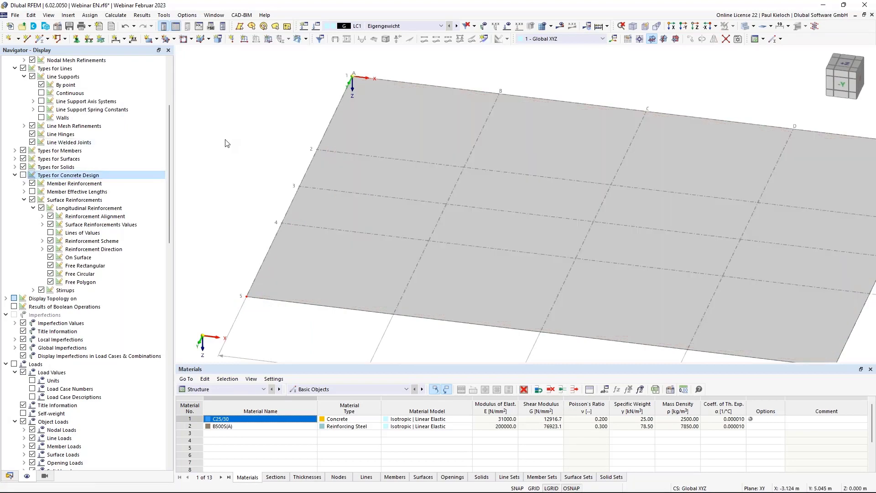
scroll(228, 142, "down", 3)
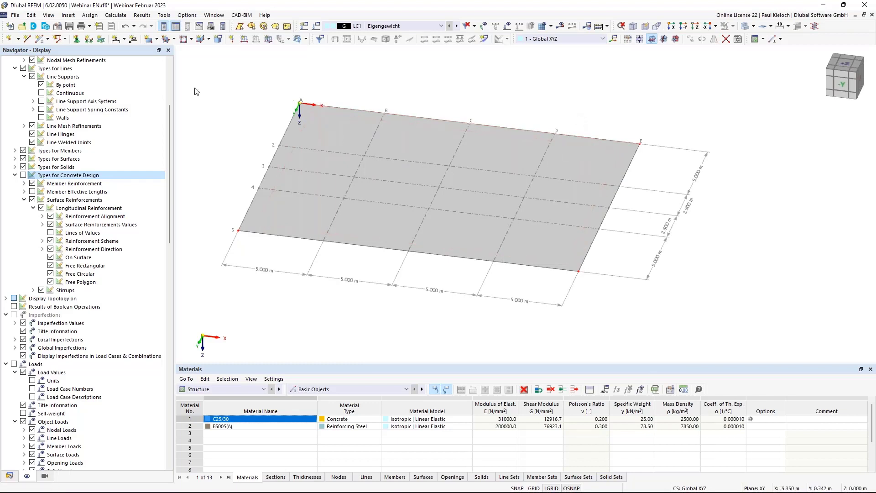
Start a new single member of type Rib, review its alignment on the +z-side, and assign section R_M1 250/500 in C25/30
left_click(40, 41)
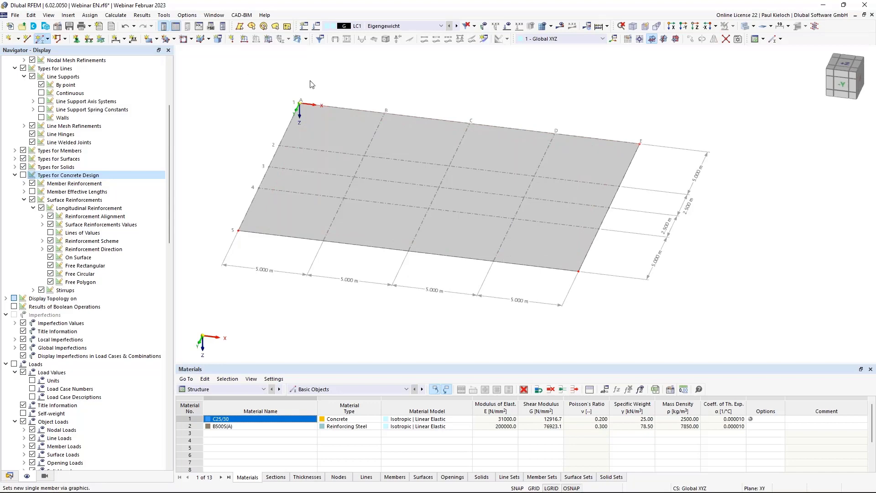
left_click(242, 132)
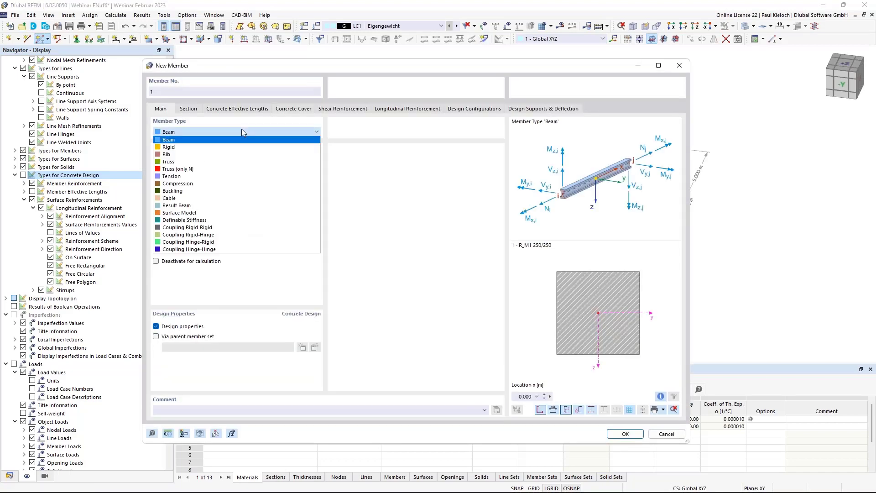
left_click(230, 154)
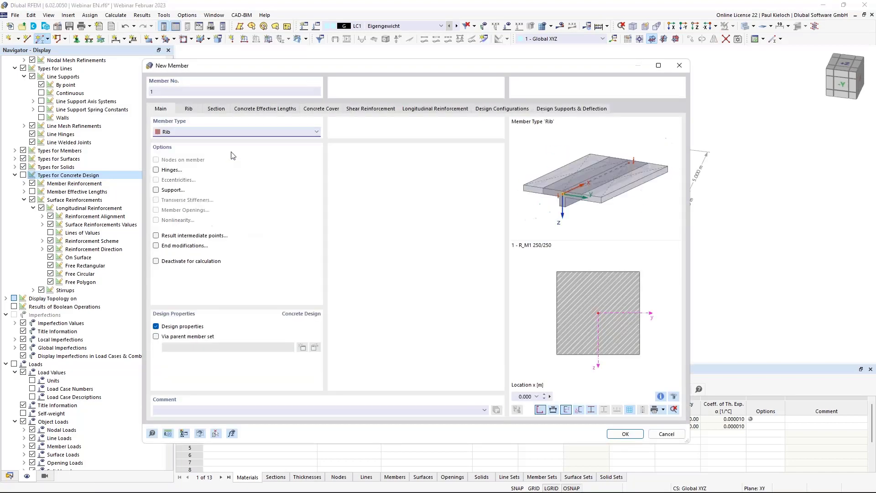
left_click(197, 110)
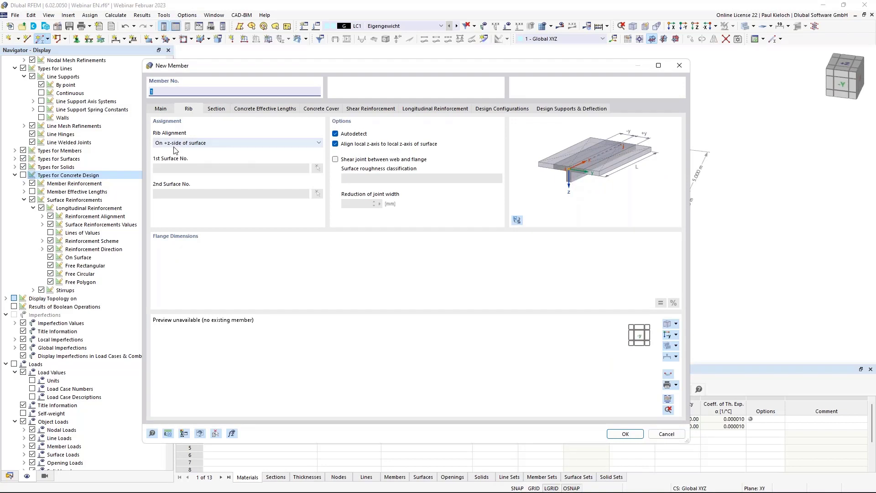
left_click(215, 110)
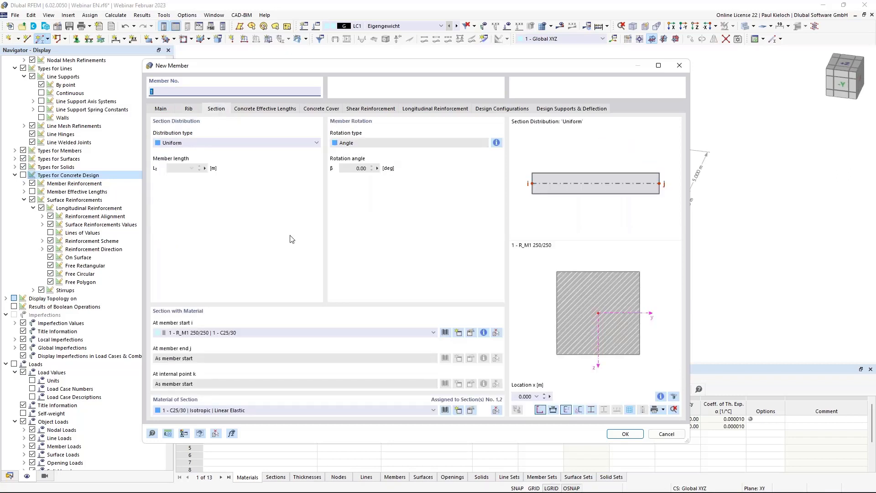
left_click(291, 333)
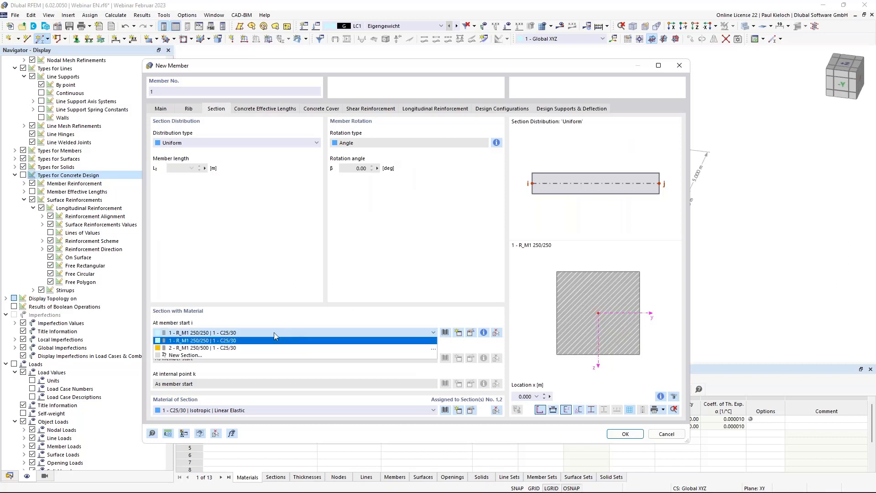
left_click(200, 348)
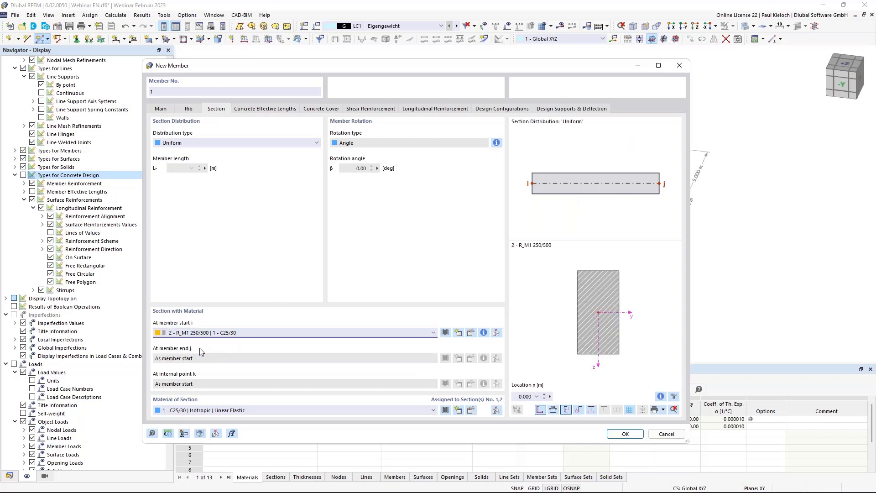
left_click(624, 434)
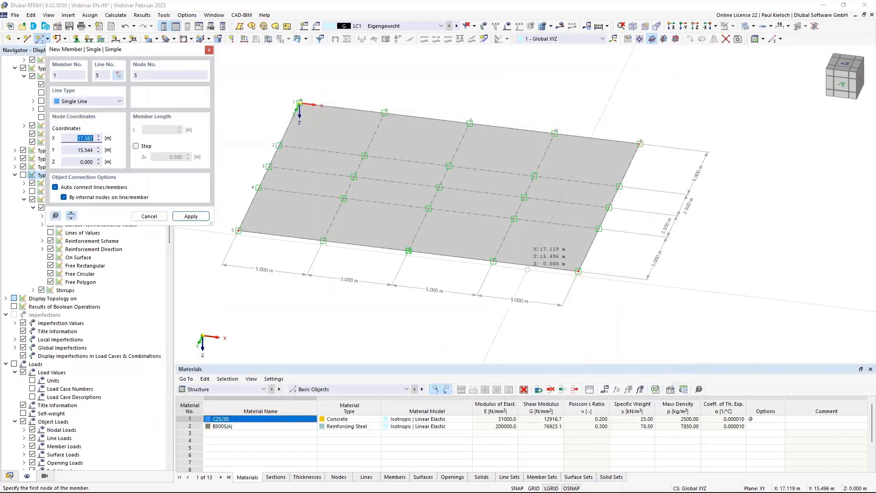
Place the rib beneath the slab along grid line D, from D5 to D1
left_click(494, 261)
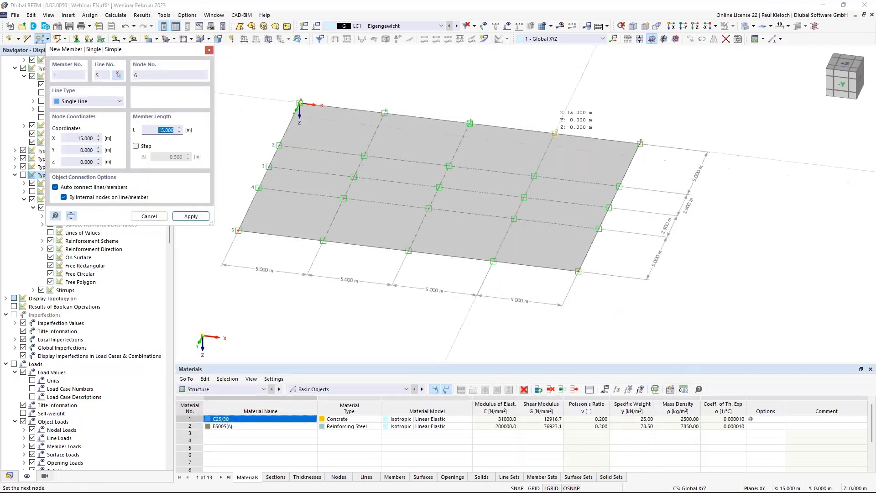
left_click(555, 132)
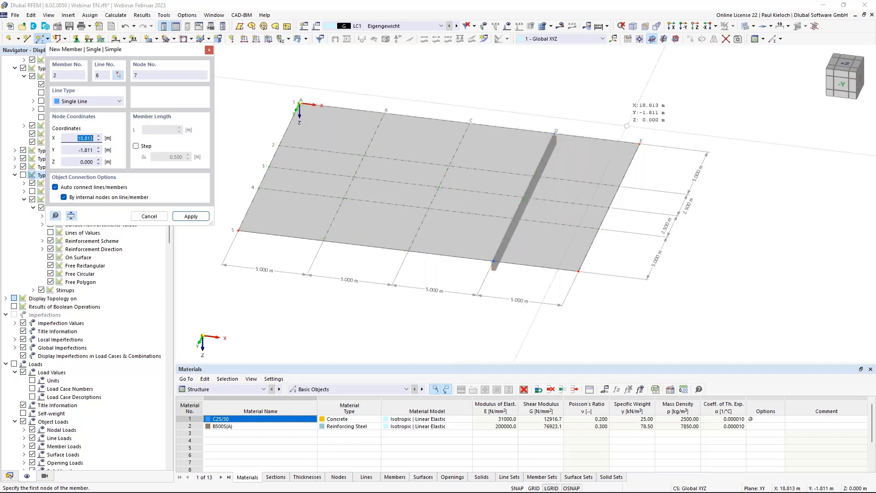
key("Escape")
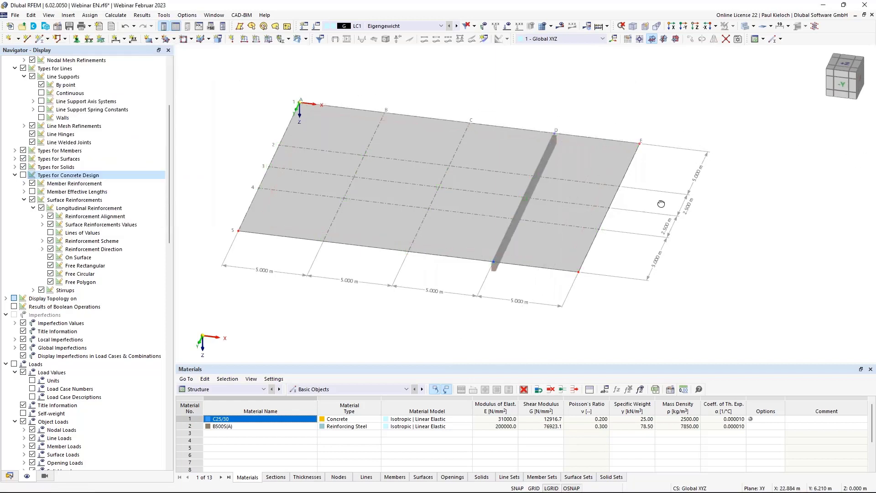
middle_click_drag(664, 202, 249, 134, "ctrl")
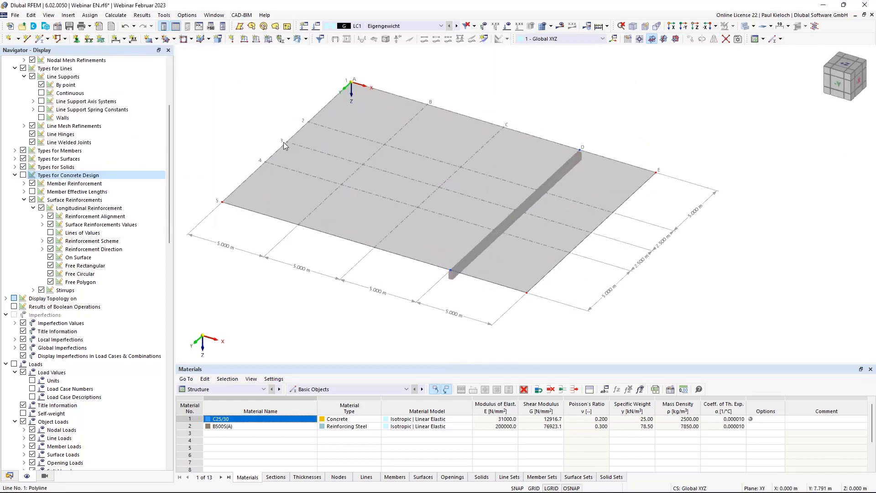
Add one intermediate node on the rib along grid line D, using the on-member option without dividing the member
right_click(527, 208)
mouse_move(565, 238)
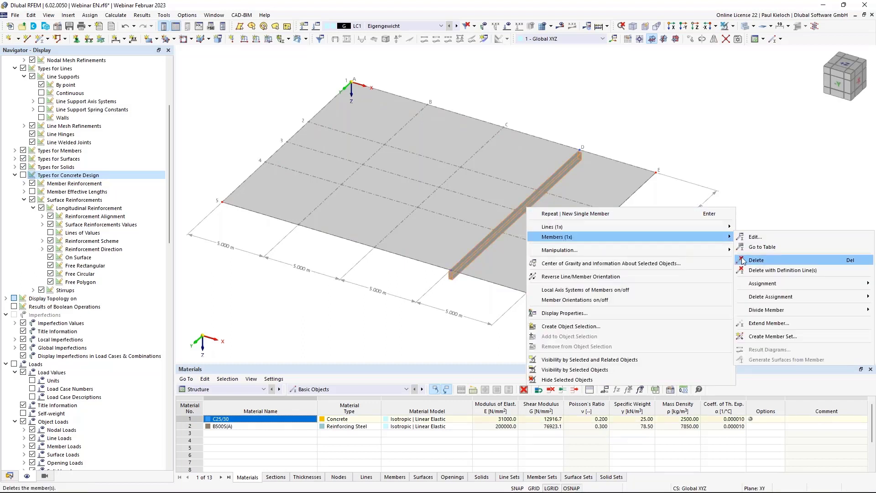
mouse_move(755, 309)
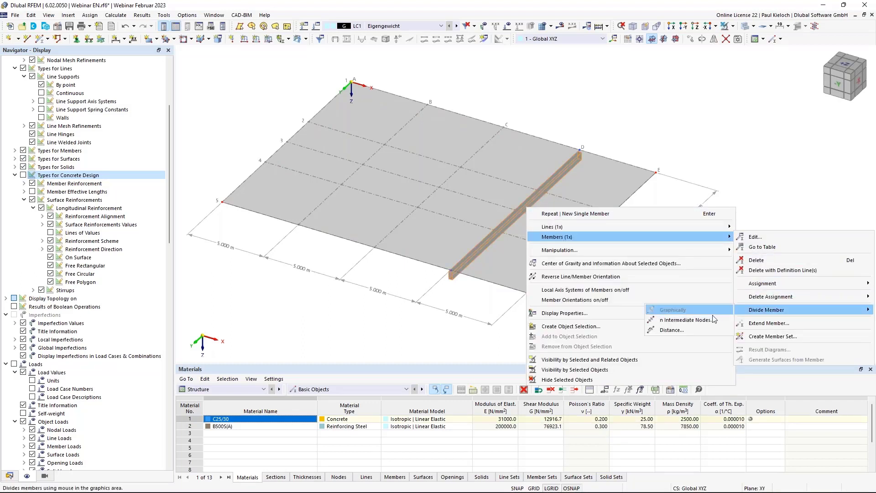
left_click(693, 322)
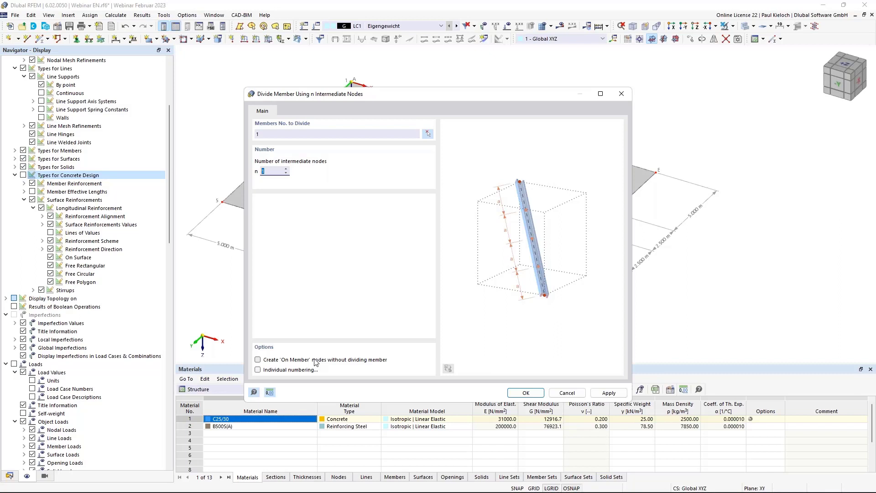
left_click(331, 361)
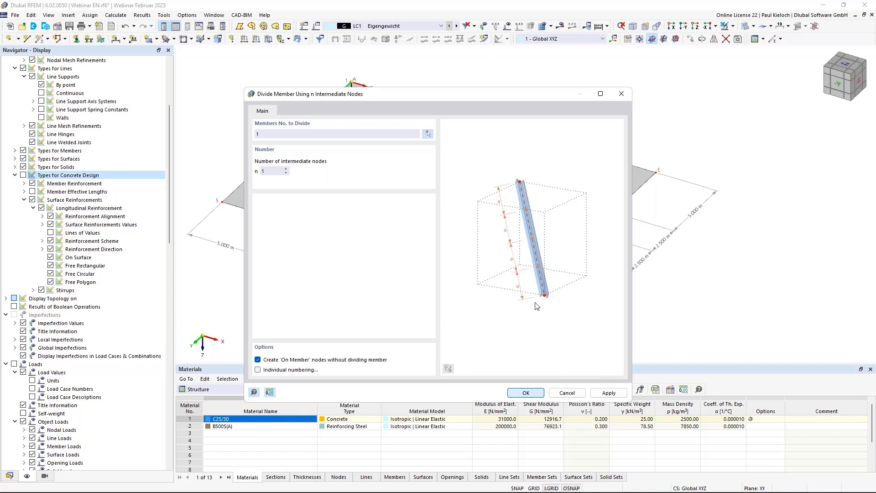
key("Return")
scroll(655, 252, "up", 3)
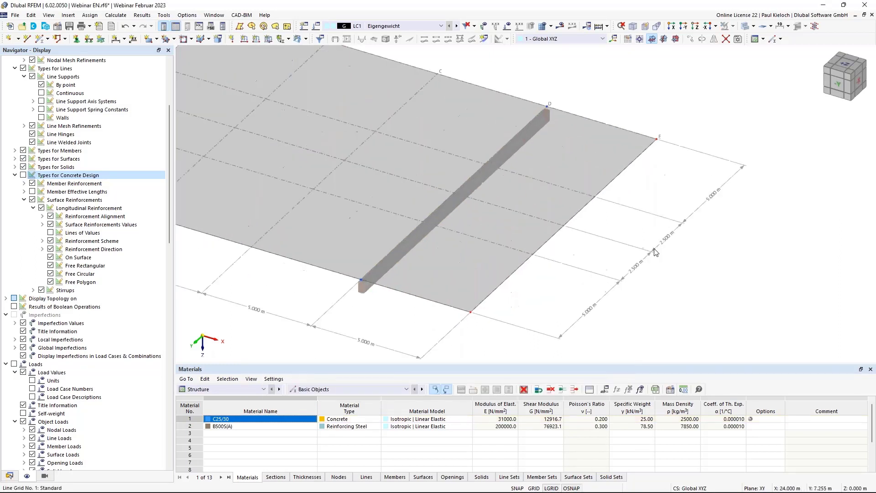
left_click(456, 207)
key("Escape")
scroll(681, 187, "down", 2)
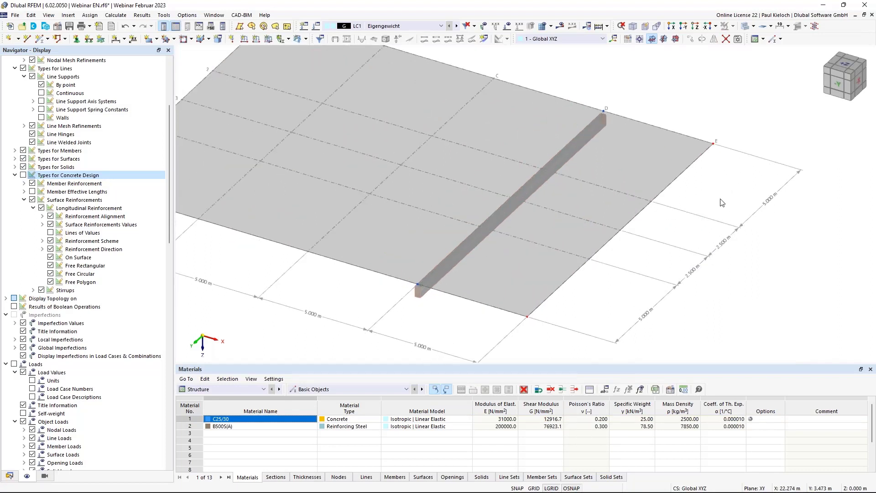
Place four nodes on the slab at grid intersections B2, B4, C2 and C4
middle_click_drag(704, 229, 744, 222)
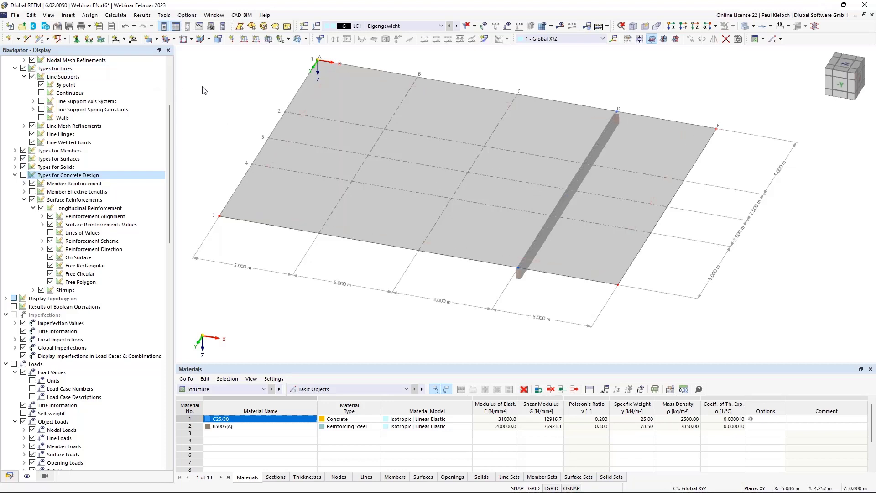
middle_click_drag(217, 88, 249, 120)
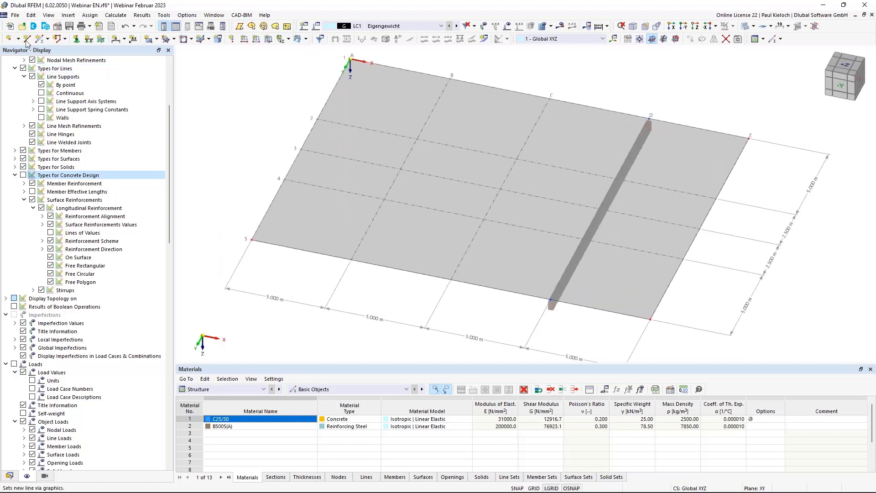
left_click(9, 39)
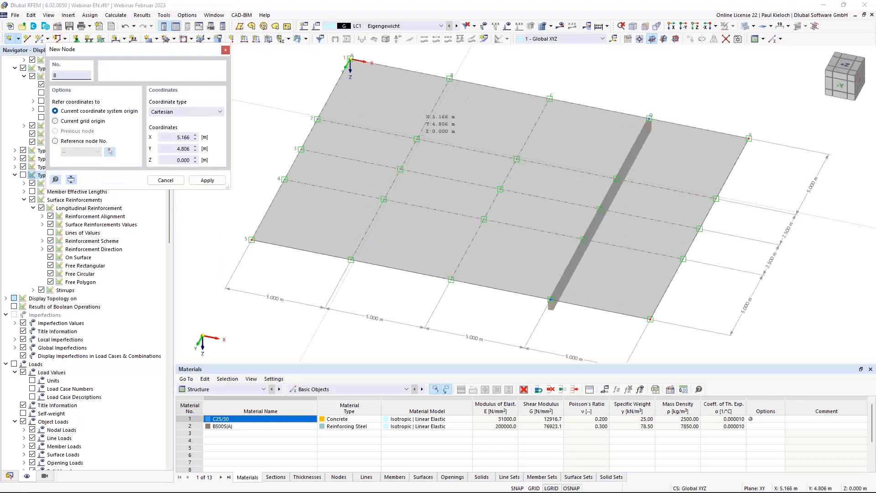
left_click(417, 139)
left_click(384, 199)
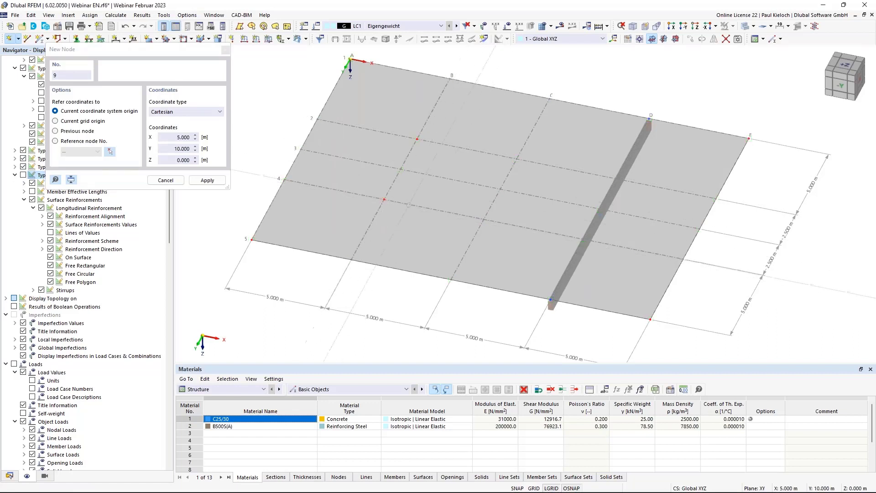
left_click(516, 159)
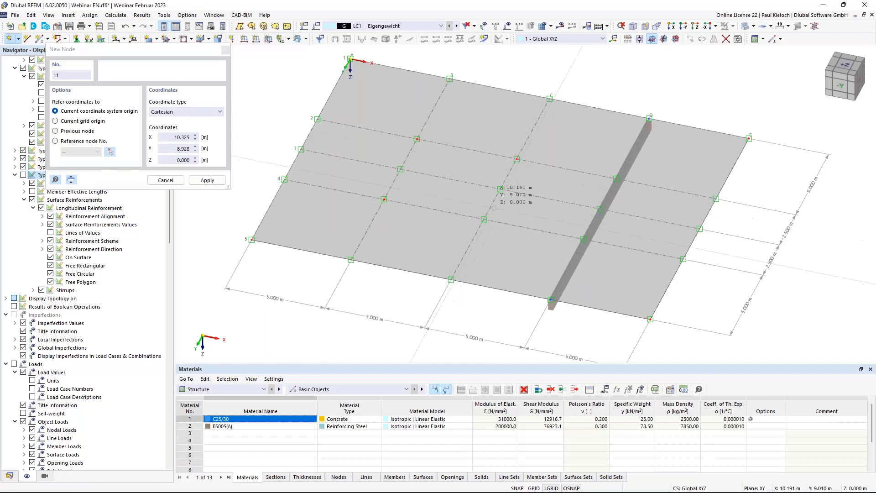
left_click(483, 219)
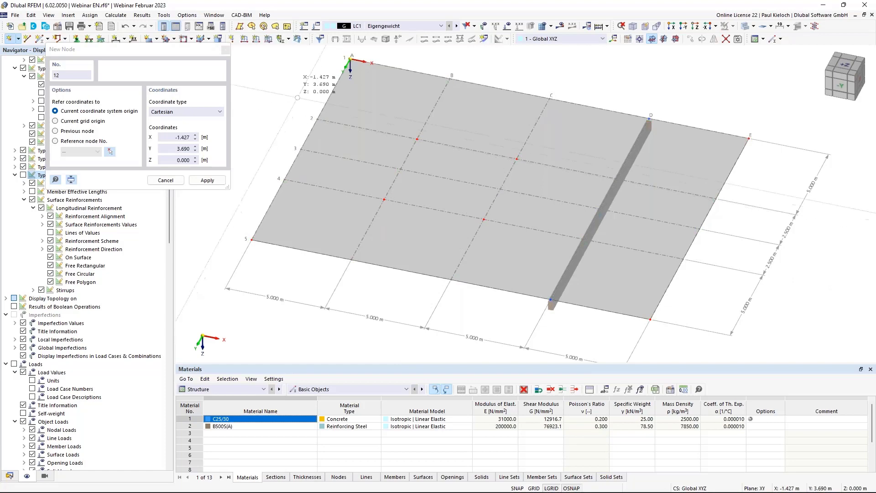
key("Escape")
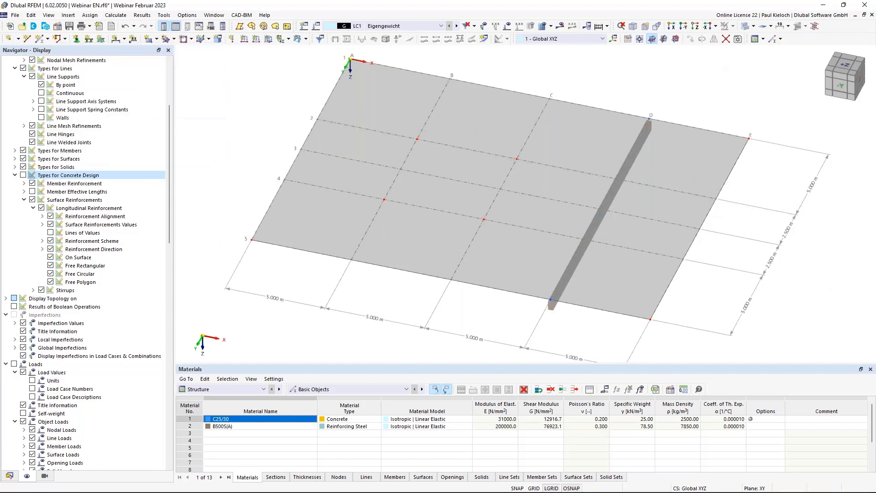
Display the model as a wireframe and select the four grid-intersection nodes together with the rib's middle node
left_click(754, 26)
left_click(759, 39)
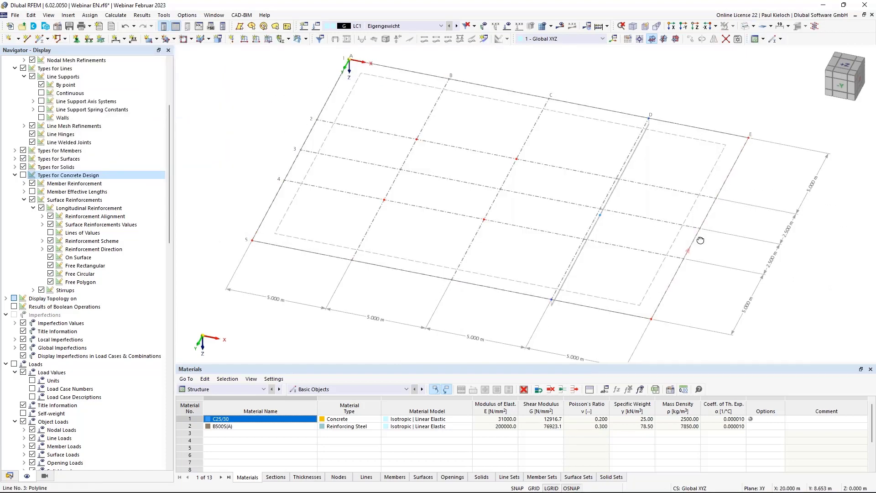
left_click_drag(365, 128, 643, 251)
middle_click_drag(647, 243, 622, 217, "ctrl")
Set up a one-step copy of the selected nodes with a displacement of 3 m in Z
left_click(691, 39)
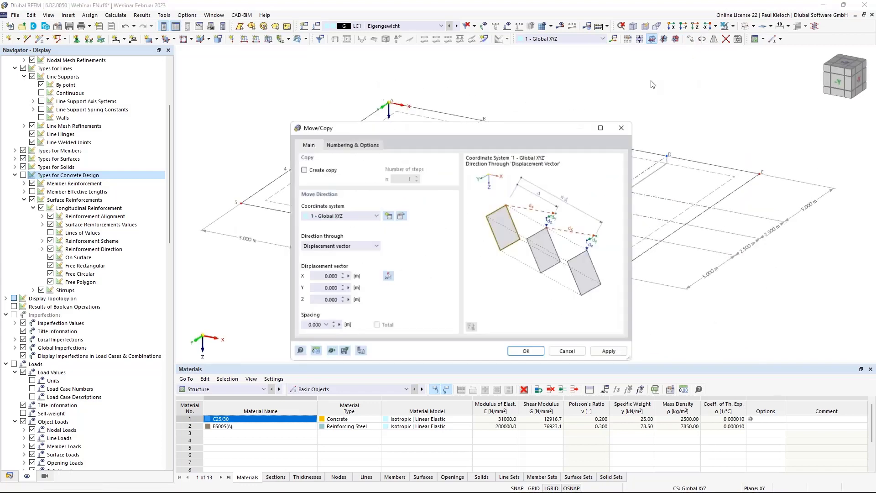
left_click(342, 299)
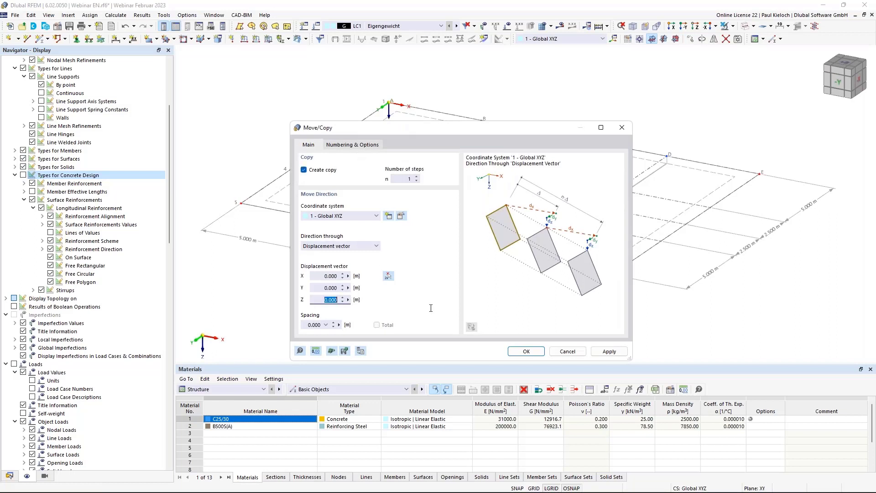
type("3")
left_click(325, 288)
Enable step links for the copy, link the nodes with a member, and start a new template member
left_click(346, 146)
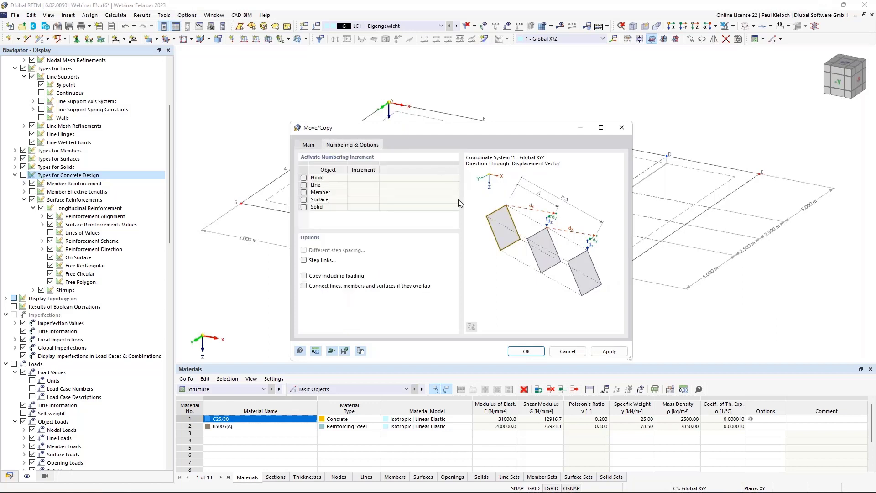
left_click(312, 261)
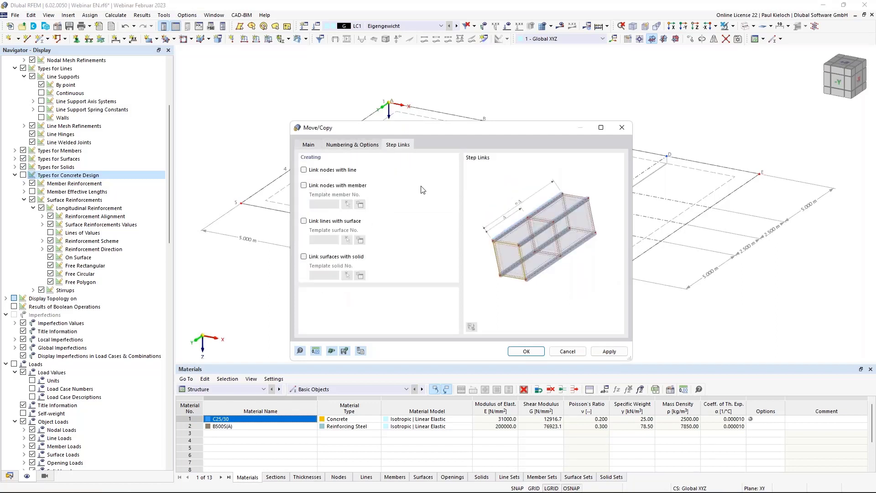
left_click(363, 188)
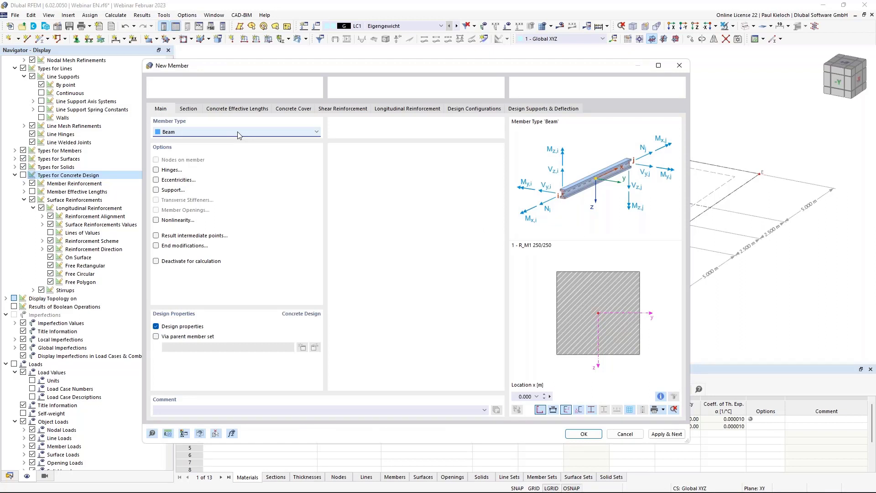
Set the template member's type to Truss and review its section R_M1 250/250 in C25/30
left_click(238, 131)
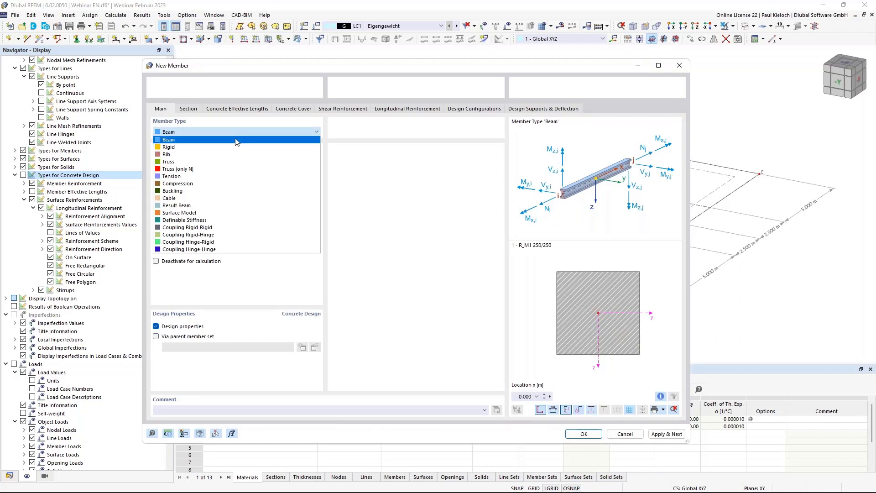
left_click(225, 163)
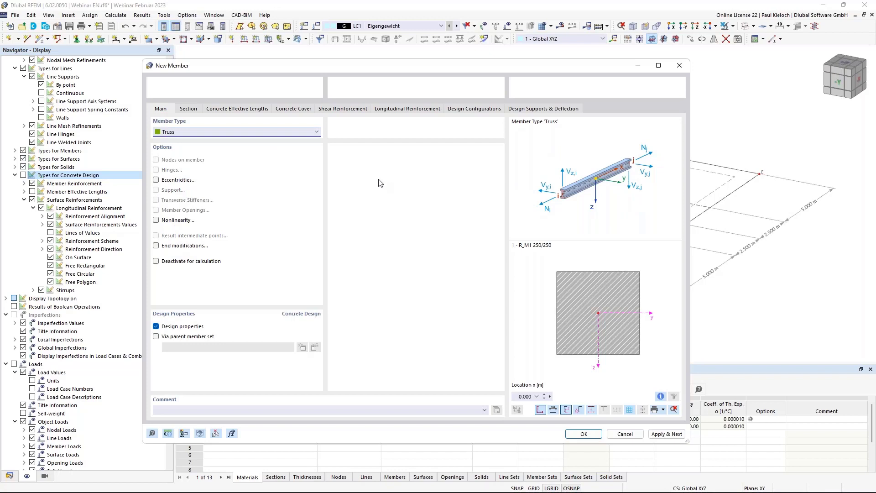
left_click(188, 109)
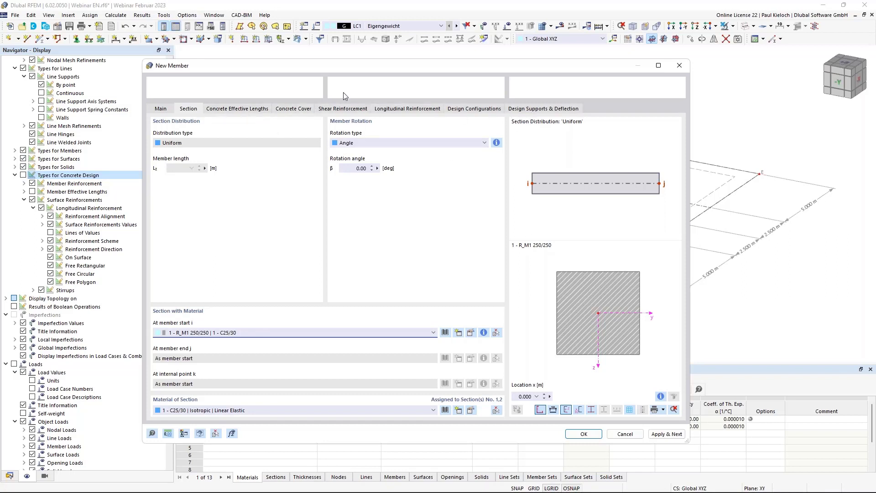
Create concrete effective lengths for the column, braced about both the y- and z-axes, and review the nodal supports and length factors
left_click(222, 109)
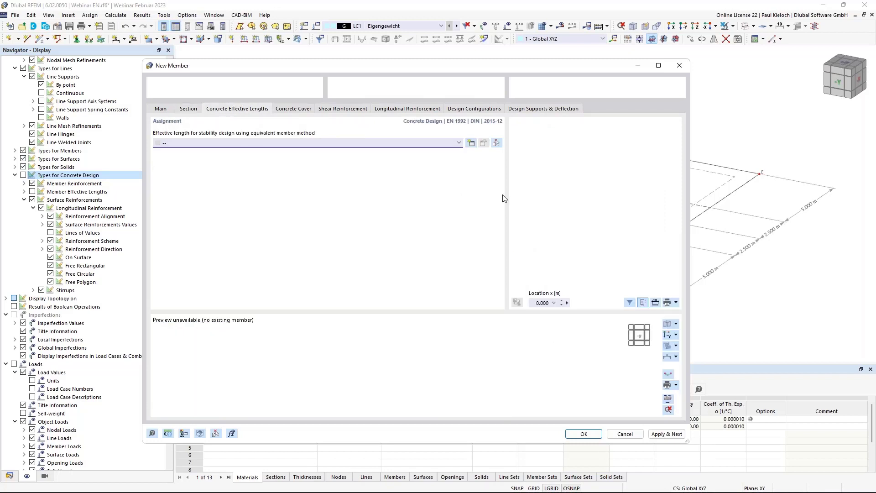
left_click(472, 144)
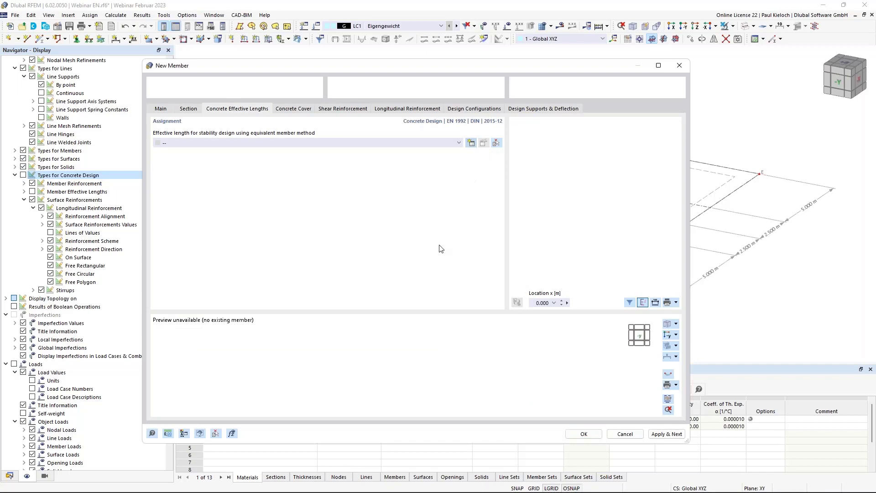
left_click(269, 149)
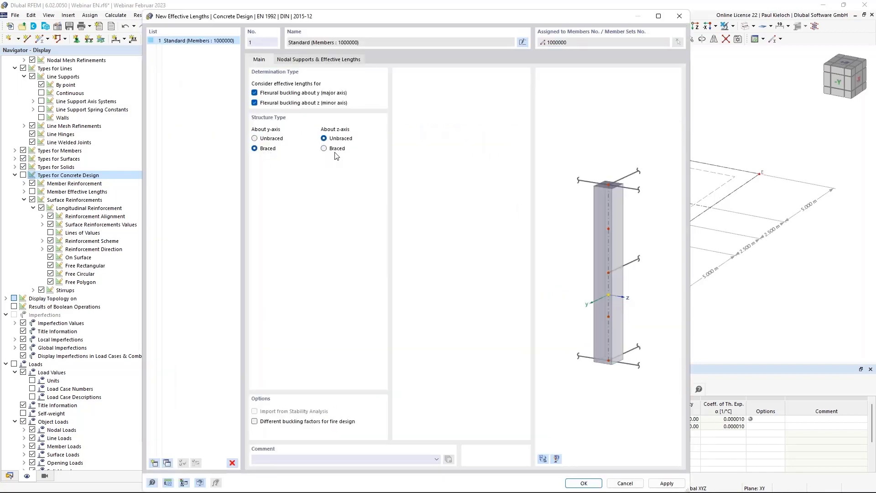
left_click(336, 150)
left_click(312, 59)
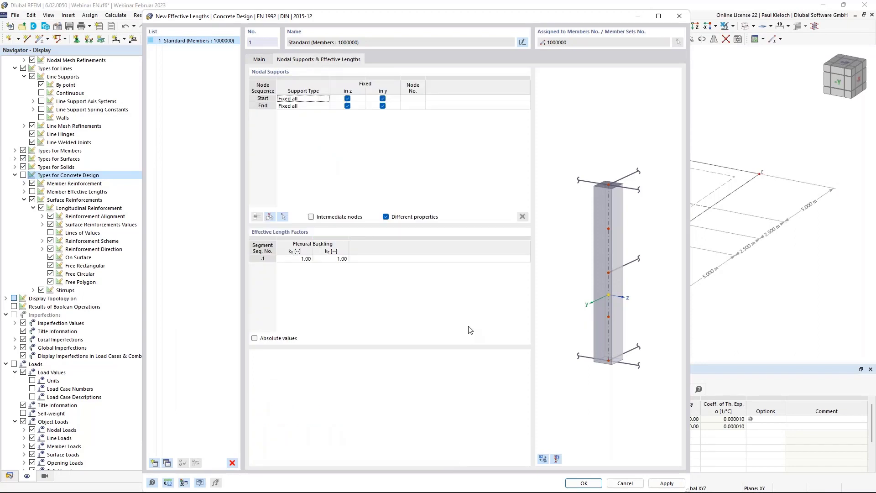
left_click(584, 482)
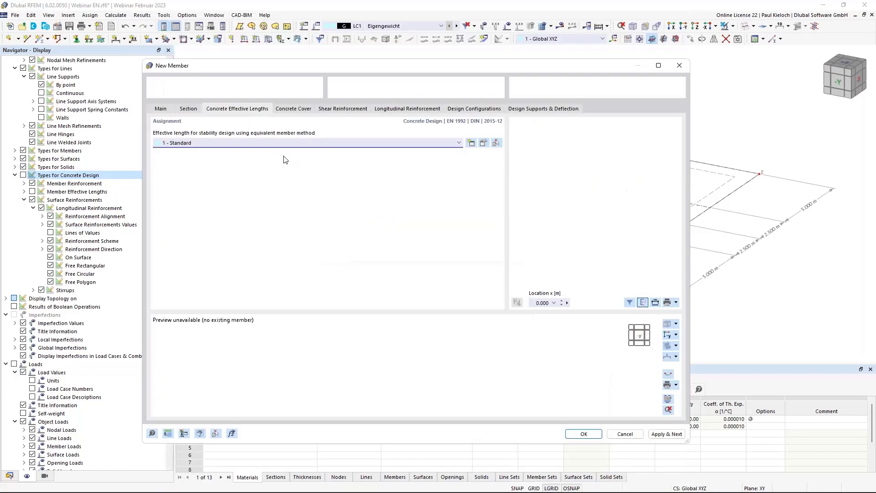
Review the column's concrete cover and set the stirrup distance in its shear reinforcement to 0.15 m
left_click(299, 109)
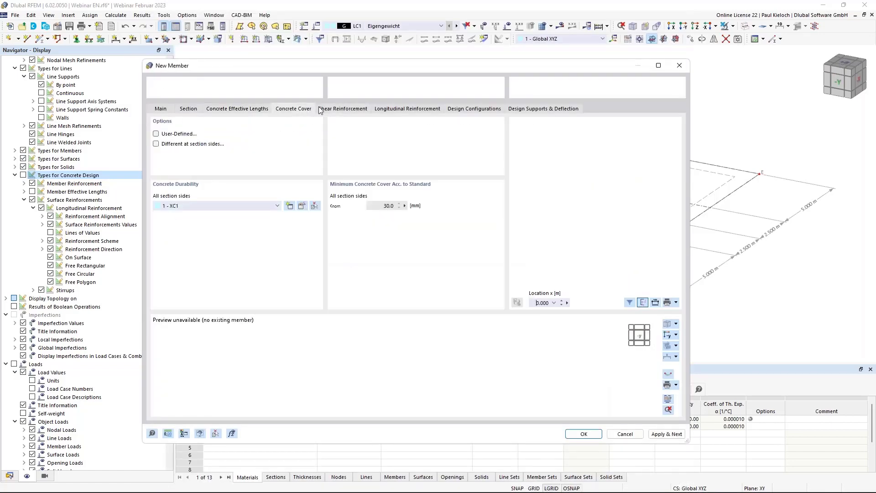
left_click(349, 108)
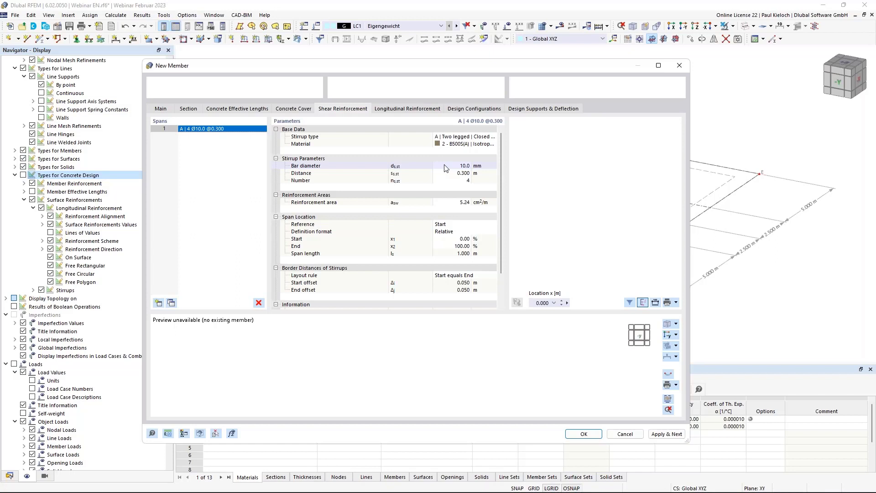
left_click(452, 173)
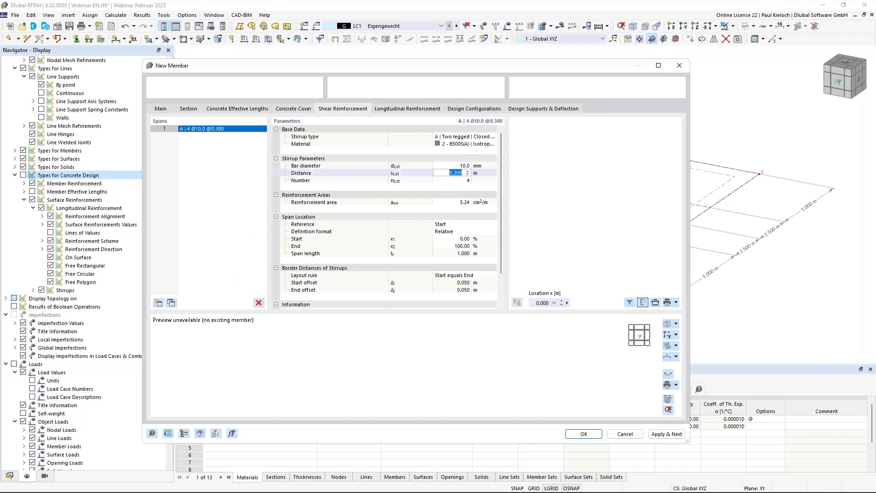
key("BackSpace")
key("Tab")
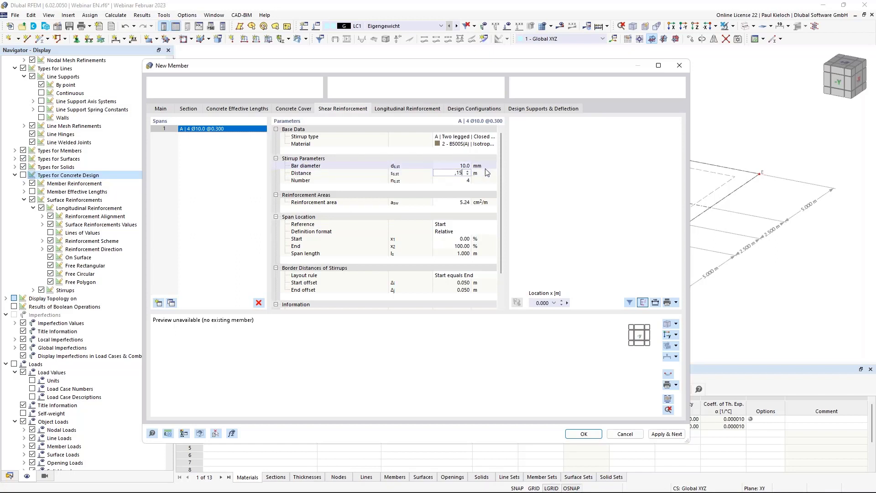
Set the column's longitudinal reinforcement to type C, Uniformly surrounding, with a bar diameter of 14 mm
left_click(396, 108)
left_click(466, 137)
left_click(473, 137)
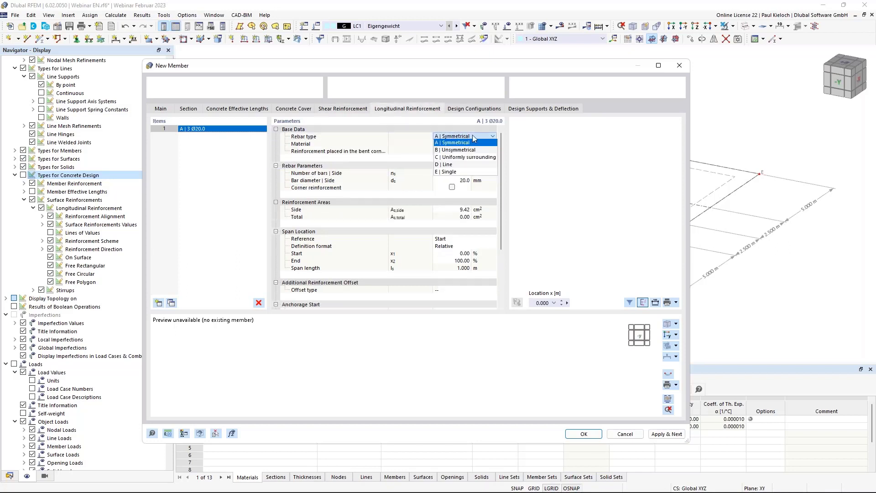
left_click(468, 157)
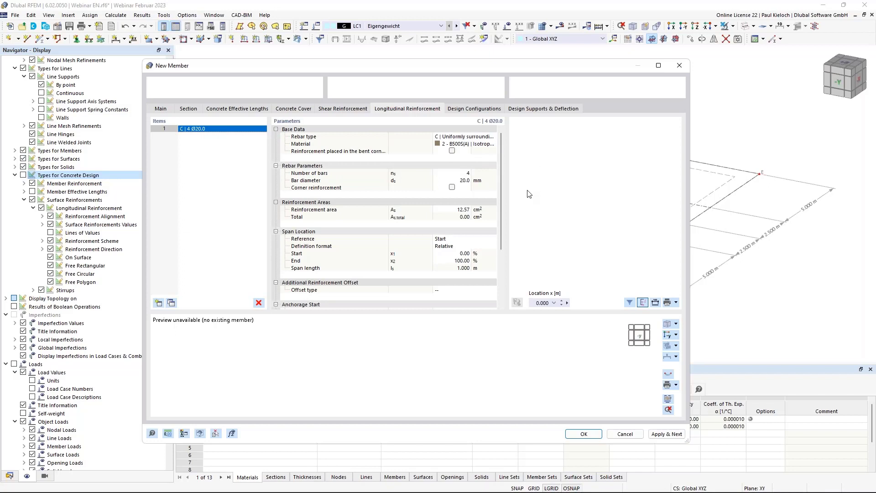
left_click(452, 180)
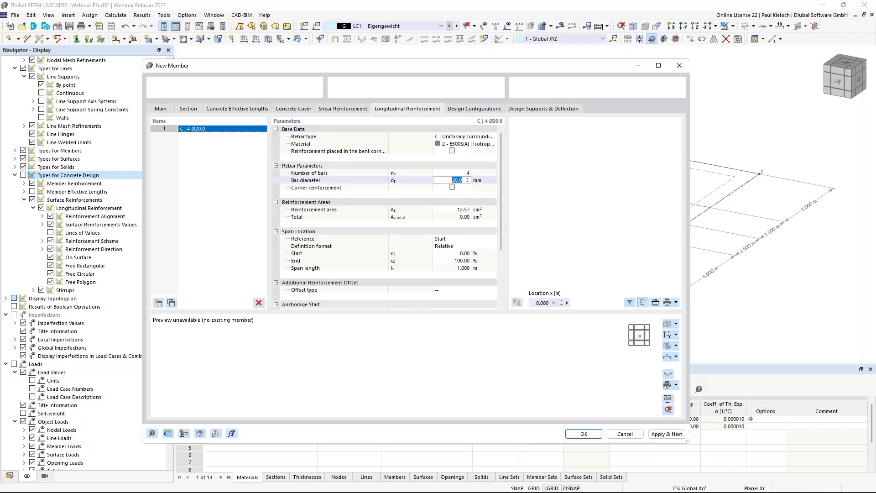
type("14")
left_click(486, 182)
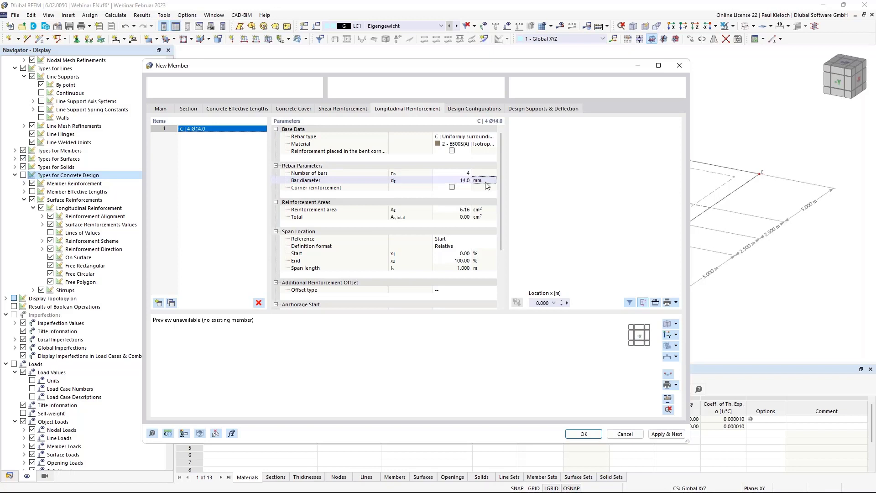
Review the column's design configurations and deflection settings, accept the template member and create the copied columns below the slab and rib
left_click(486, 109)
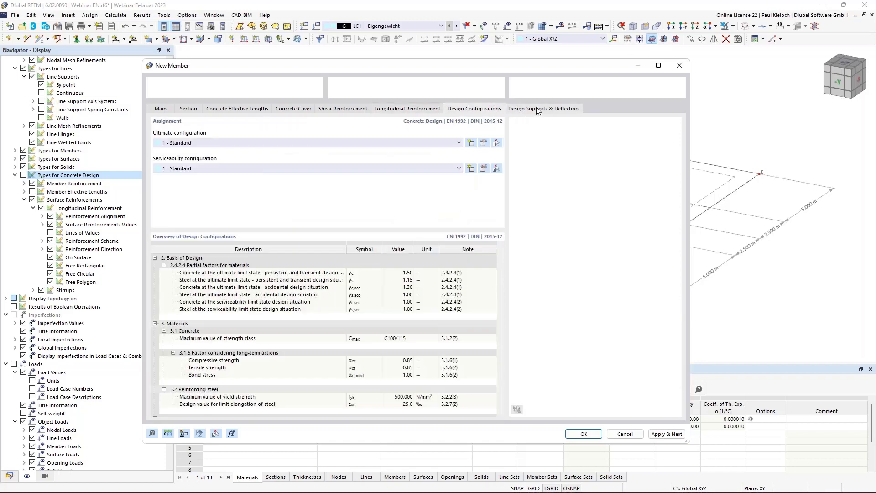
left_click(538, 110)
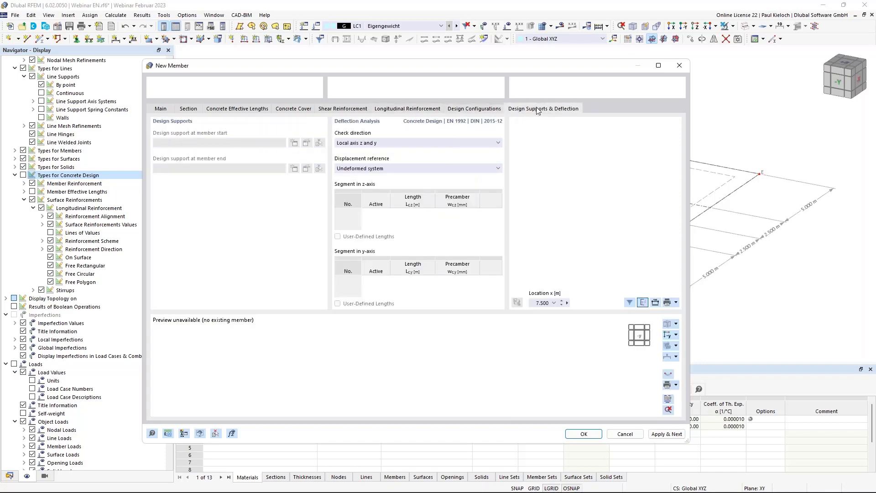
left_click(584, 434)
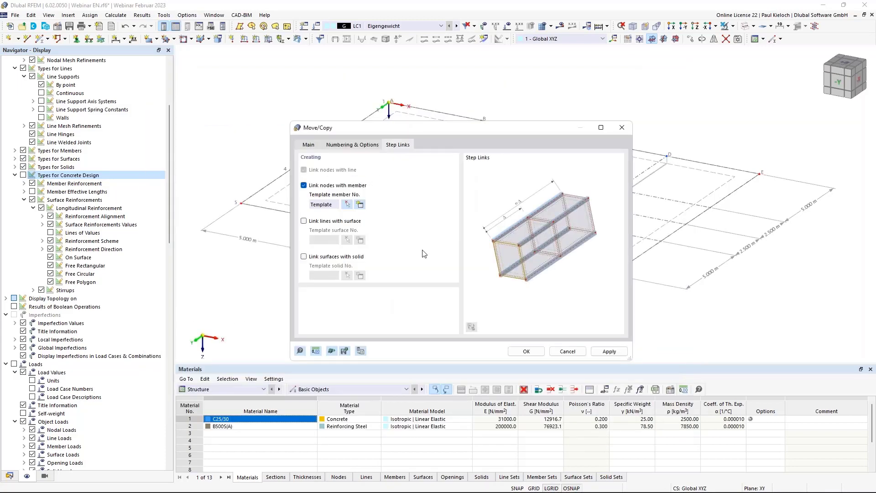
left_click(526, 352)
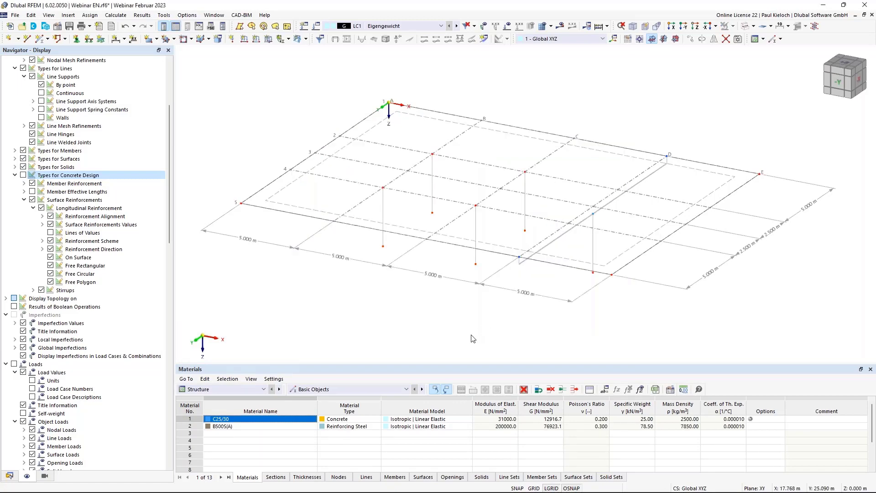
Set the Z coordinate of the base node of the column under the downstand rib to 3 m
middle_click_drag(474, 337, 591, 216, "ctrl")
scroll(598, 204, "up", 3)
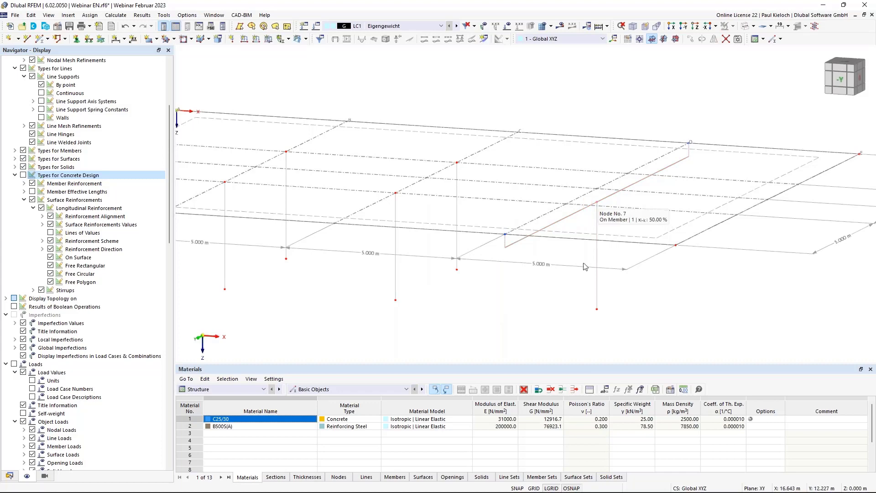
middle_click_drag(549, 291, 571, 279, "ctrl")
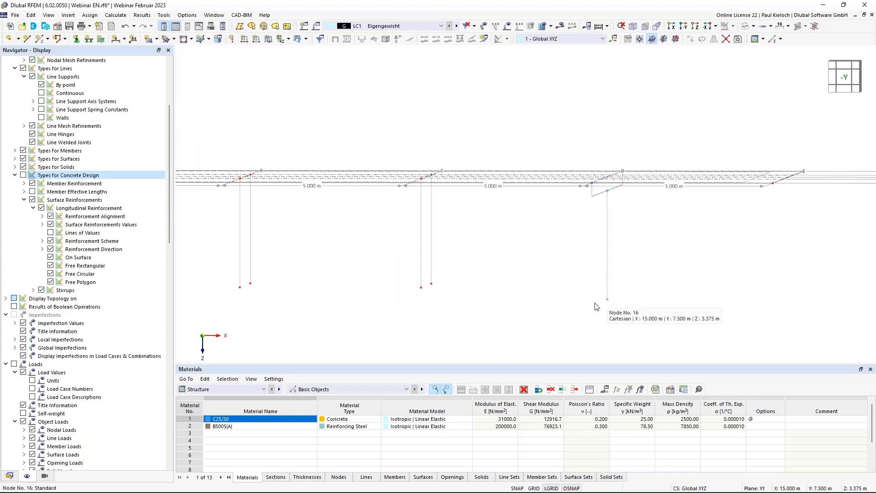
middle_click_drag(608, 304, 596, 303, "ctrl")
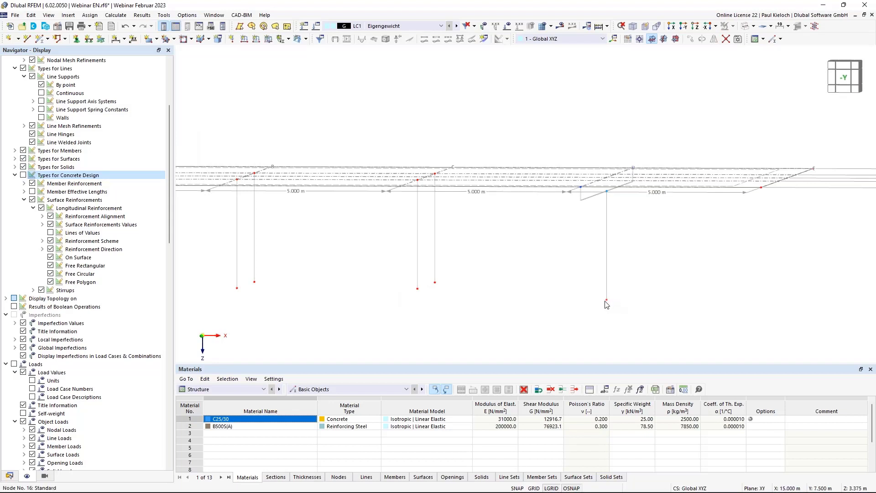
double_click(607, 303)
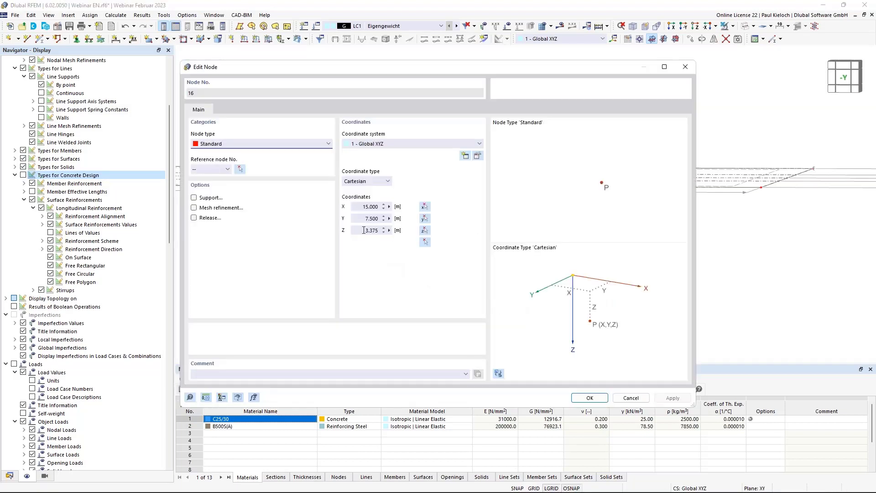
double_click(370, 229)
type("3")
key("Tab")
key("Return")
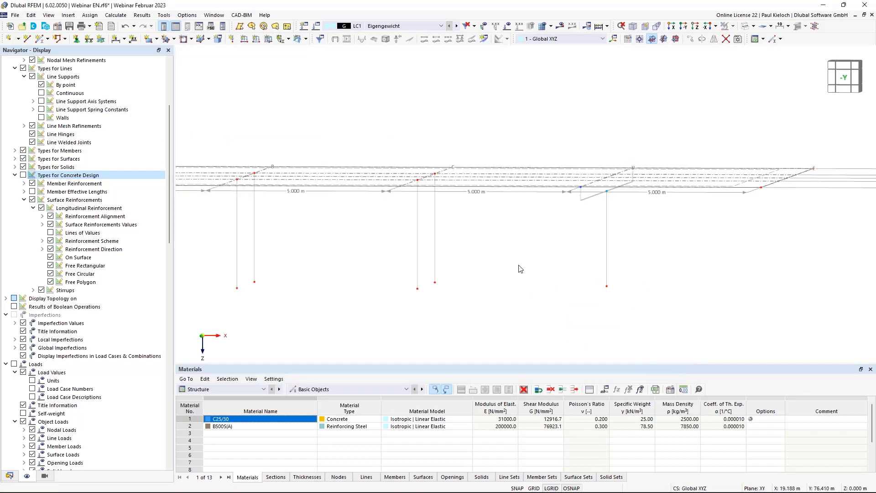
Assign the Gelenkig nodal support to all five column base nodes, additionally restraining rotations φX and φY
middle_click_drag(531, 260, 564, 262, "ctrl")
left_click_drag(249, 276, 686, 330)
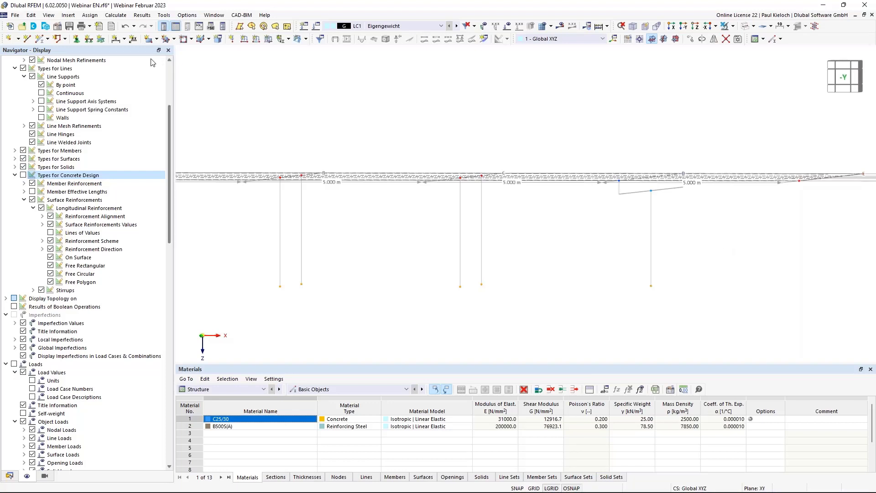
left_click(79, 41)
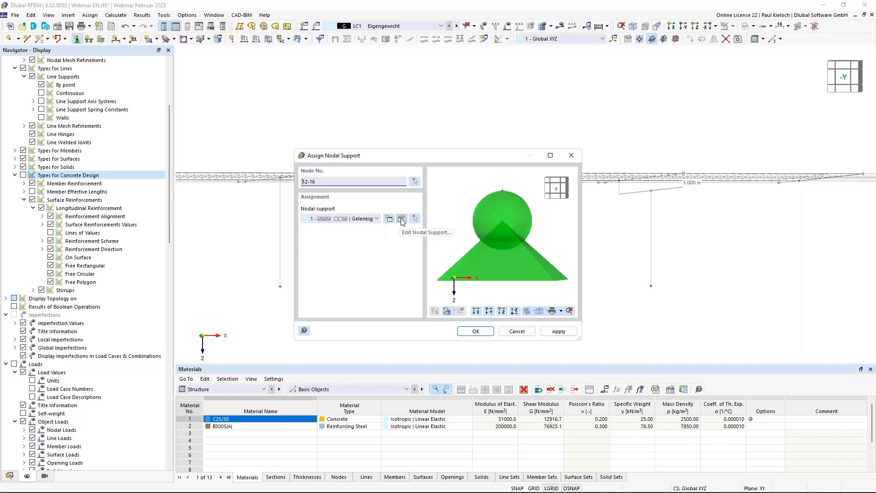
left_click(402, 220)
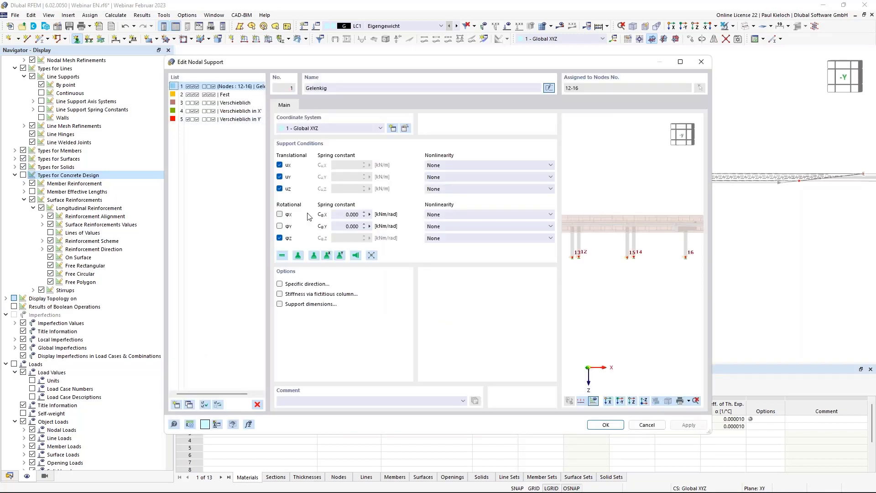
left_click(280, 226)
left_click(280, 214)
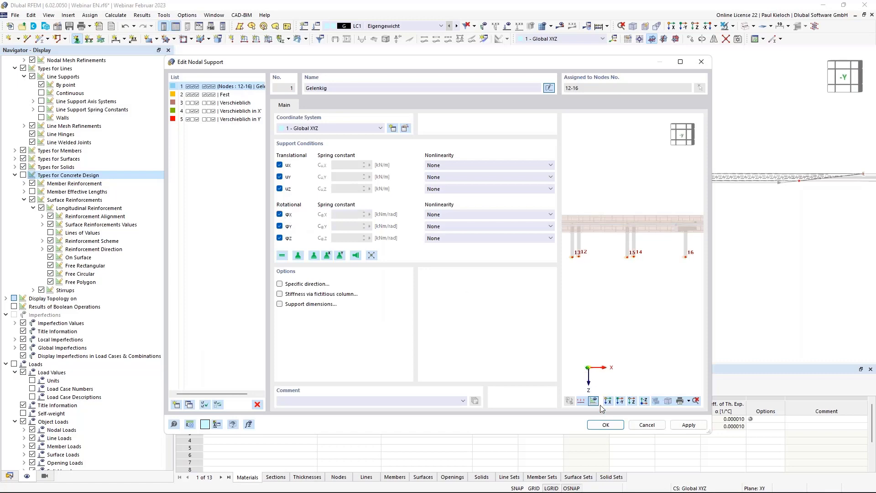
left_click(601, 424)
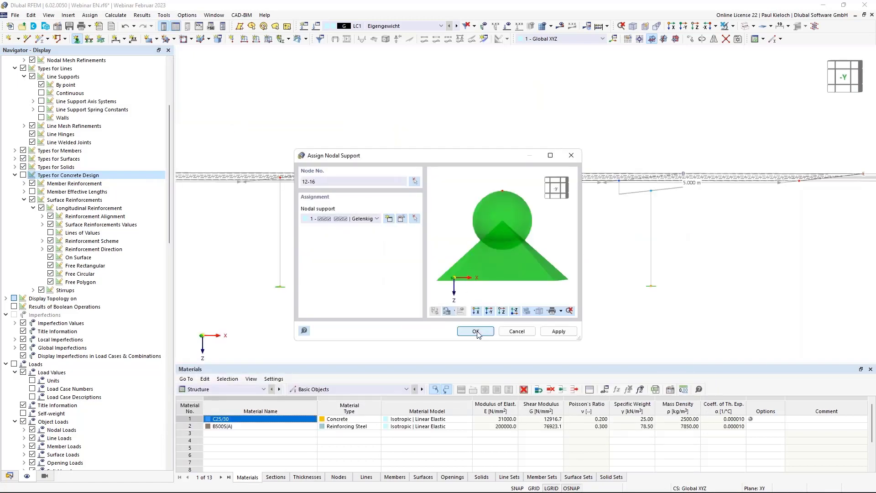
left_click(476, 332)
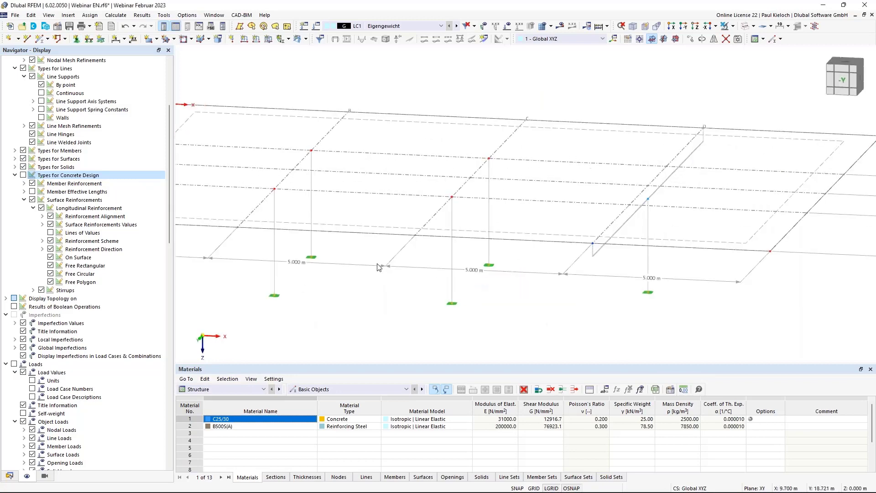
Enable a support on the slab's four boundary lines and start a new line support definition for them
scroll(379, 267, "down", 3)
mouse_move(459, 188)
middle_mouse_down("ctrl")
mouse_move(444, 207)
mouse_move(466, 194)
middle_mouse_up("ctrl")
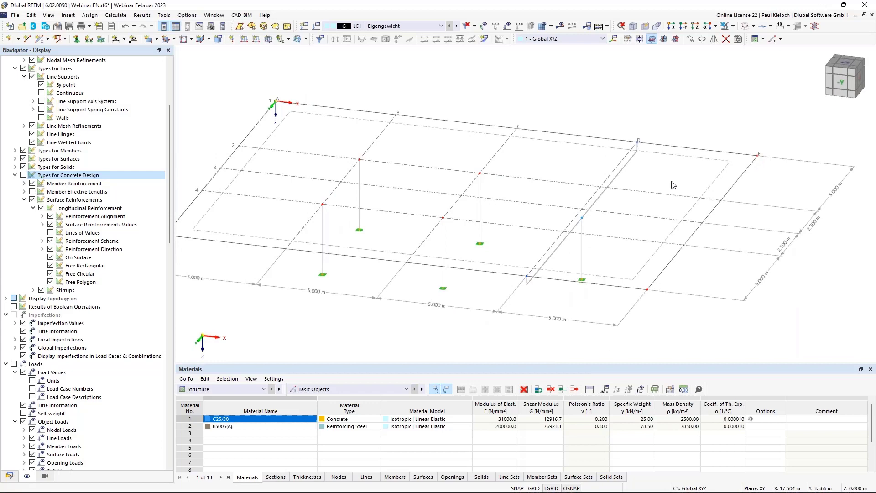
middle_click_drag(674, 185, 717, 188, "ctrl")
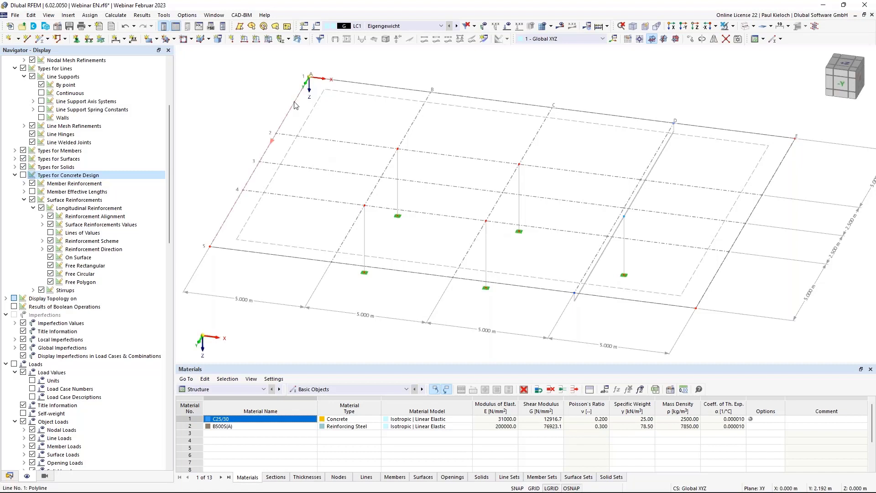
left_click(375, 87)
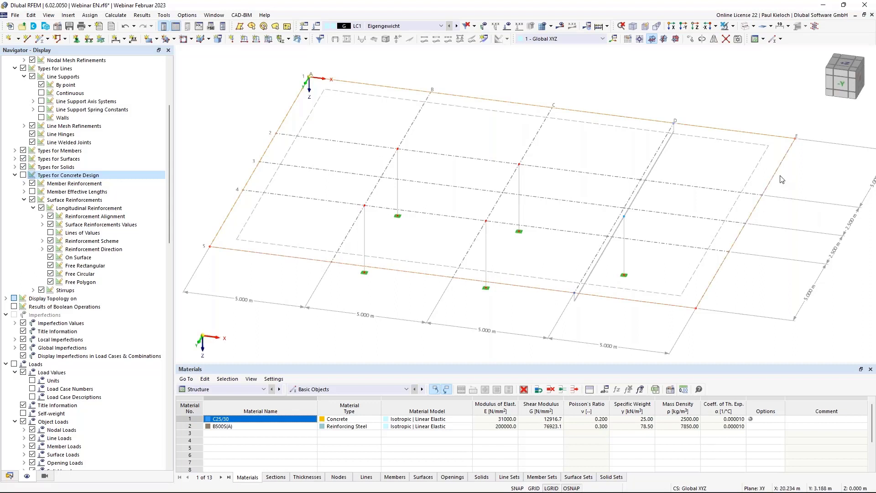
double_click(603, 213)
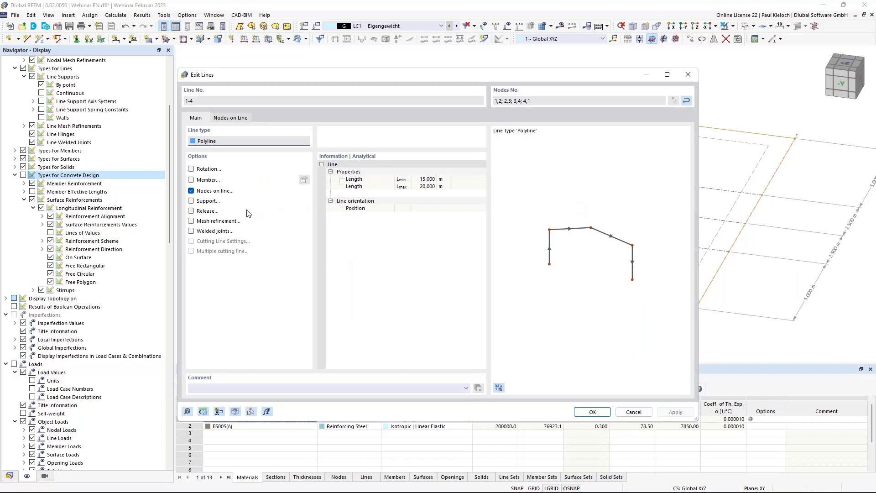
left_click(191, 201)
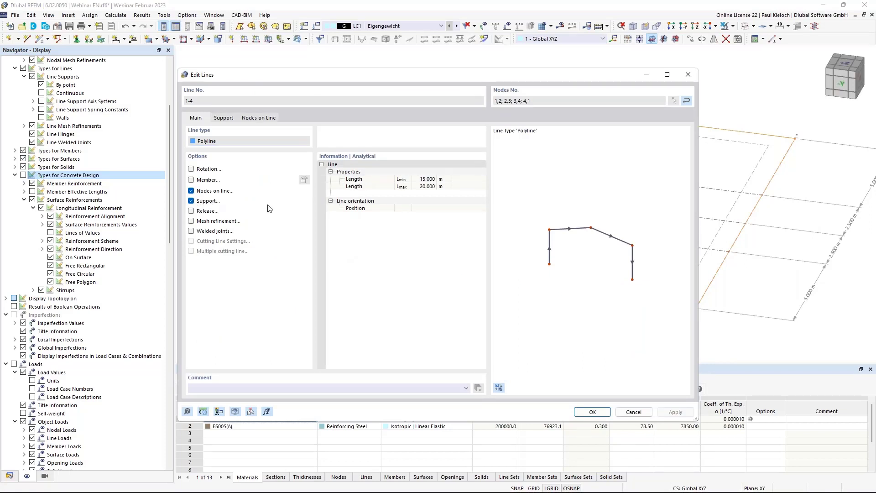
left_click(230, 118)
left_click(453, 152)
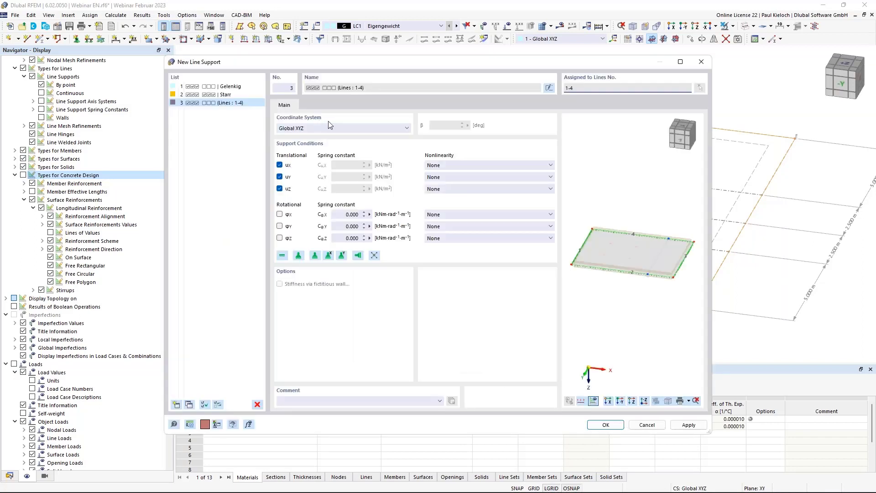
Set the line support's coordinate system to Local xyz and activate its stiffness via fictitious wall
left_click(297, 130)
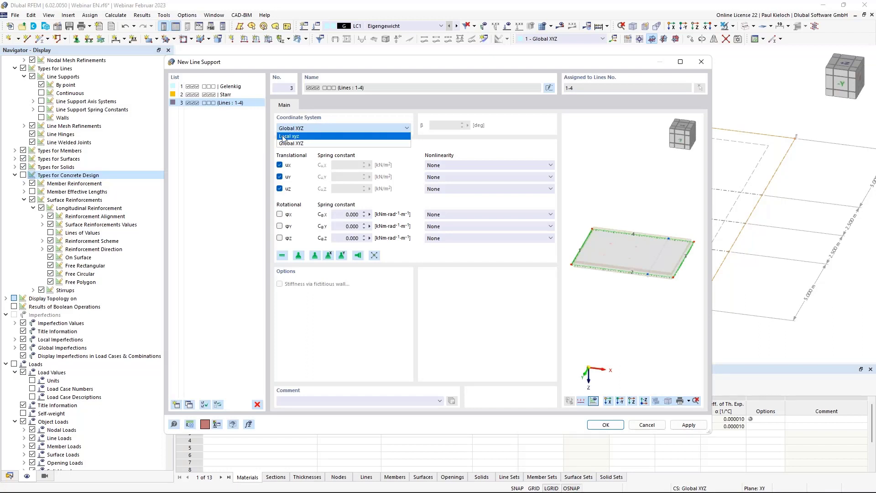
left_click(286, 137)
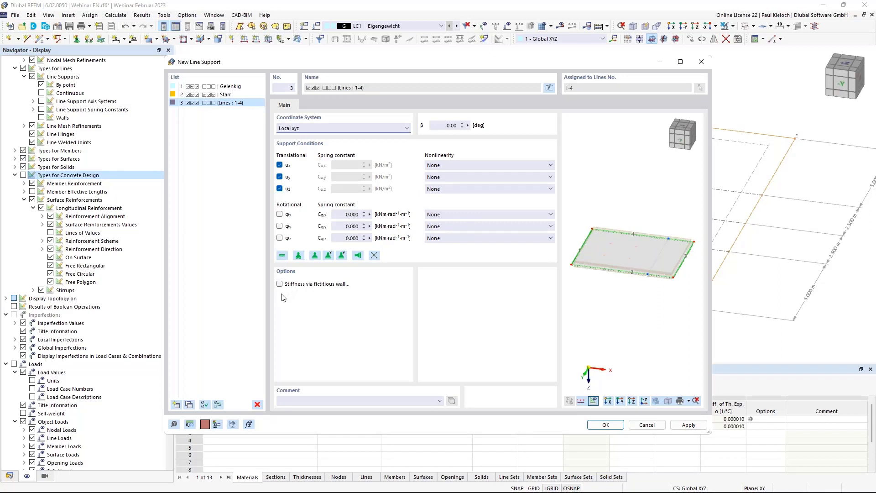
left_click(343, 285)
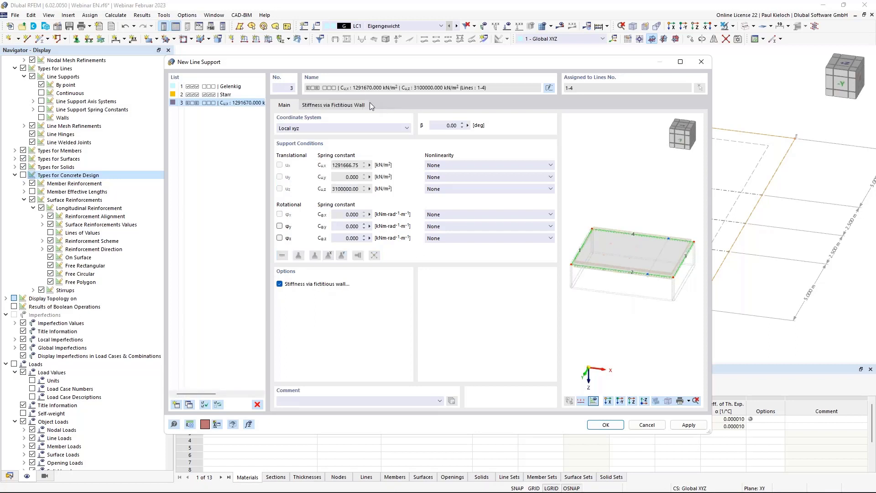
Set the fictitious wall's width to 0.250 m and height to 3 m, and apply the support to the slab's boundary lines
left_click(370, 103)
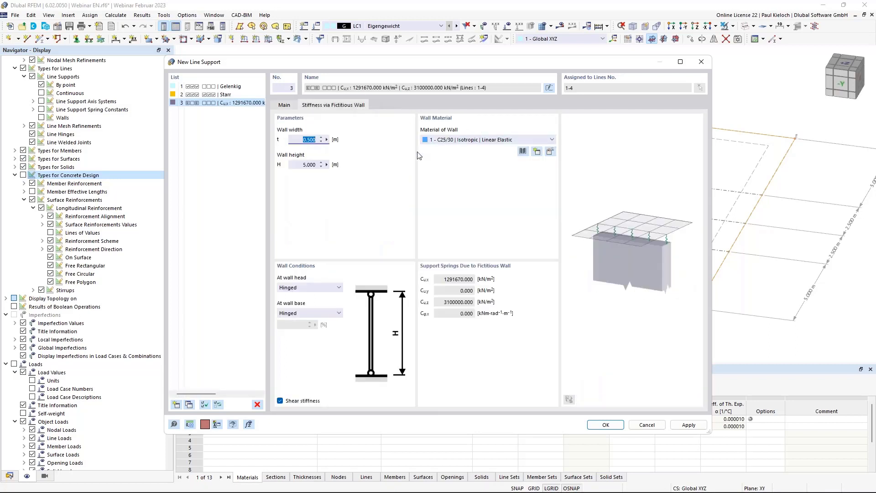
key("BackSpace")
left_click(295, 164)
type("3")
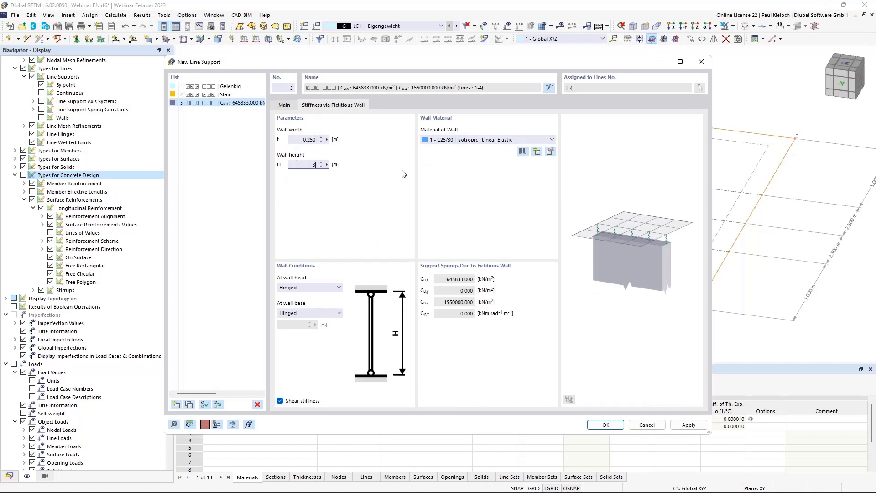
key("shift+Tab")
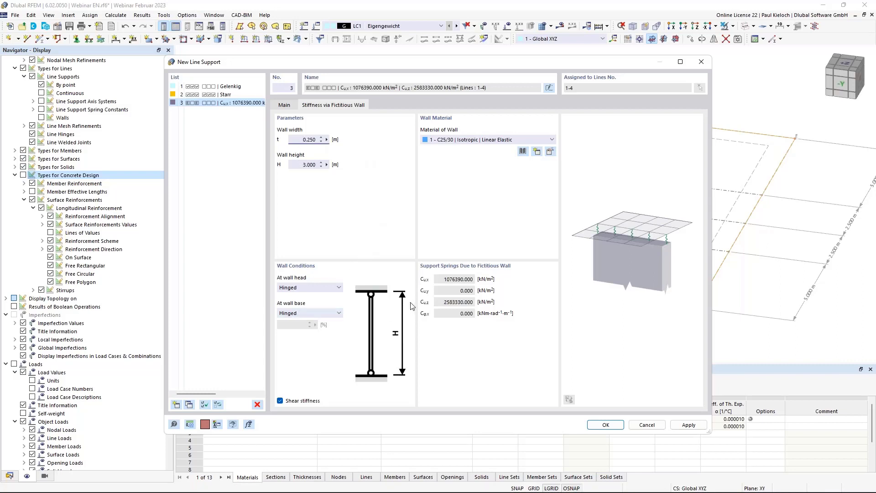
left_click(606, 425)
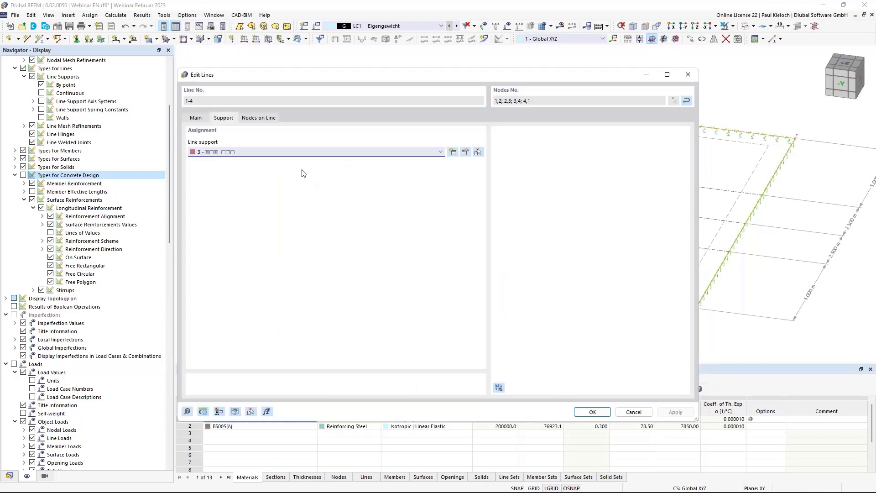
left_click(592, 412)
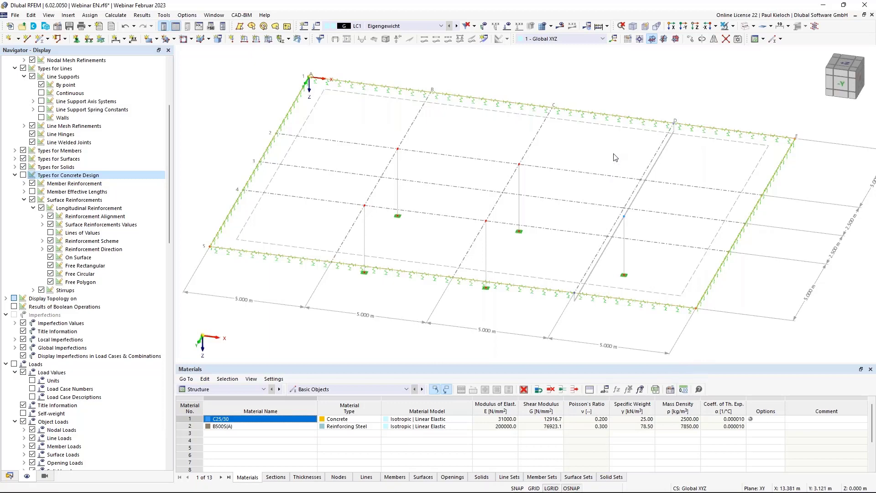
Turn on the display of walls for the line supports and inspect the fictitious walls under the slab edges
middle_click_drag(613, 157, 489, 155, "ctrl")
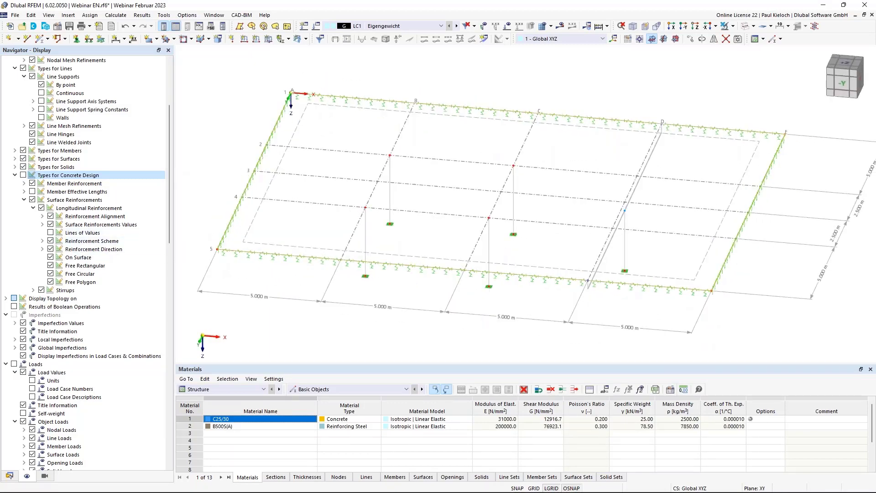
scroll(170, 175, "up", 5)
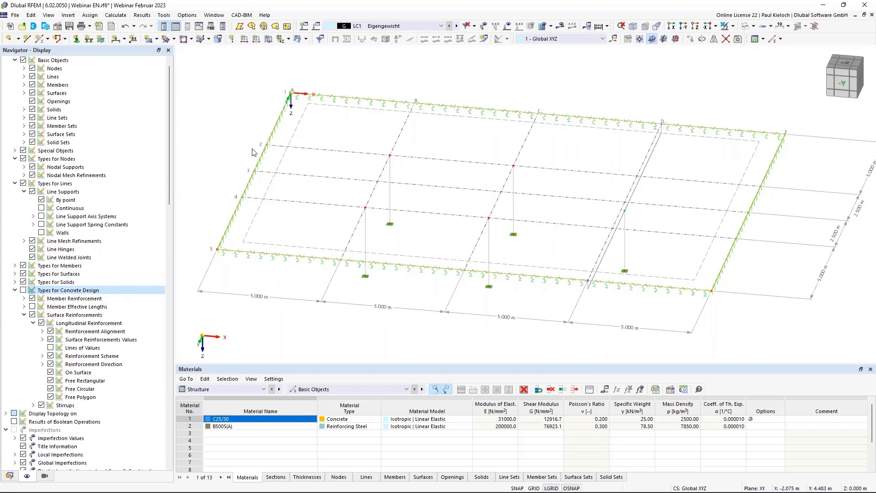
middle_click_drag(311, 170, 315, 173, "ctrl")
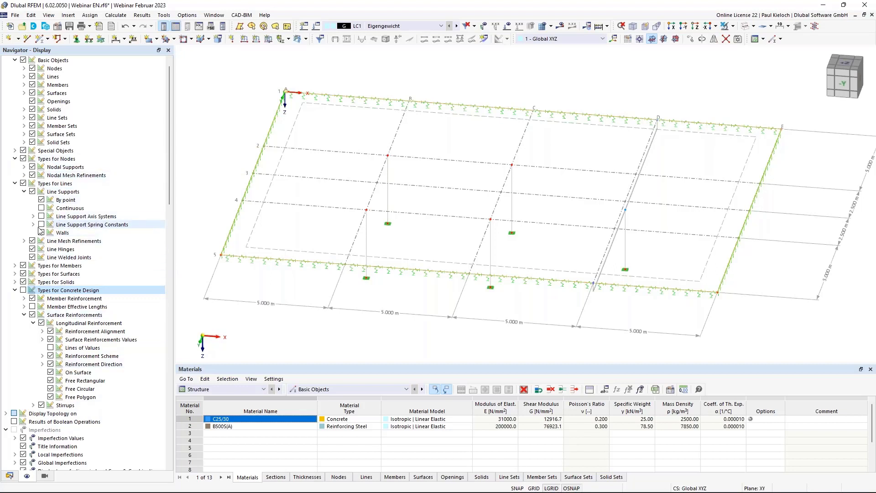
left_click(50, 192)
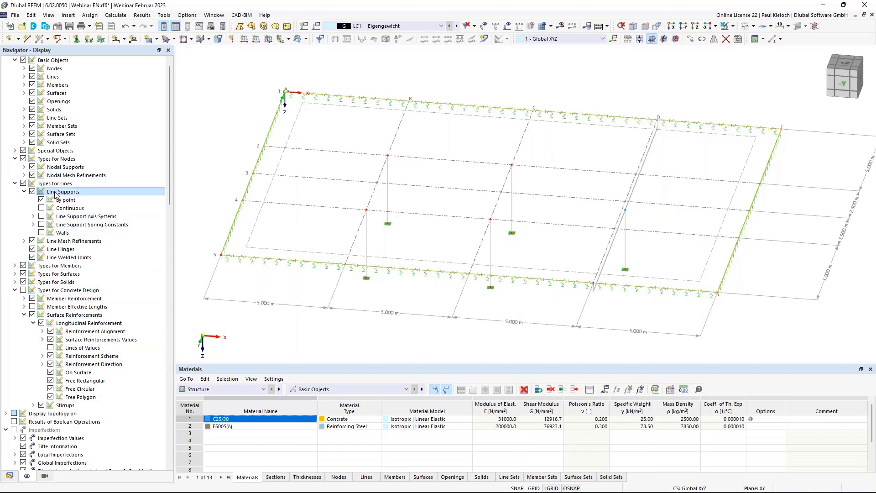
left_click(42, 232)
middle_click_drag(463, 278, 465, 197)
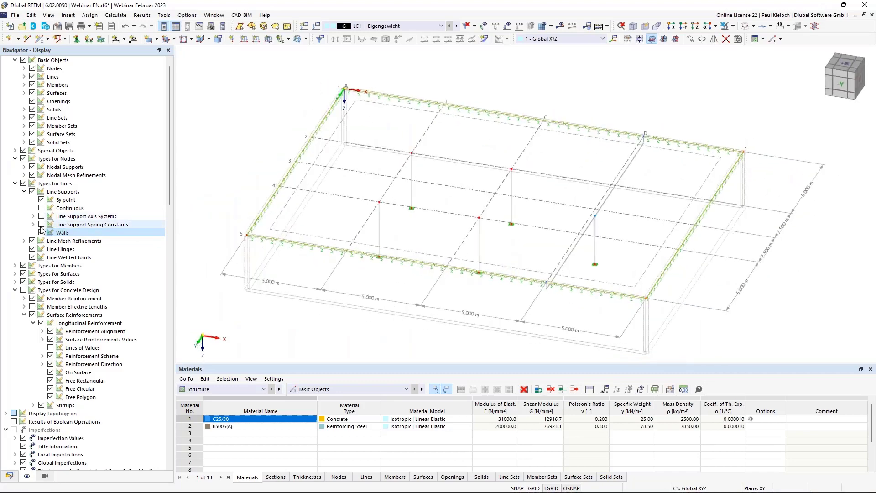
middle_click_drag(251, 199, 279, 191)
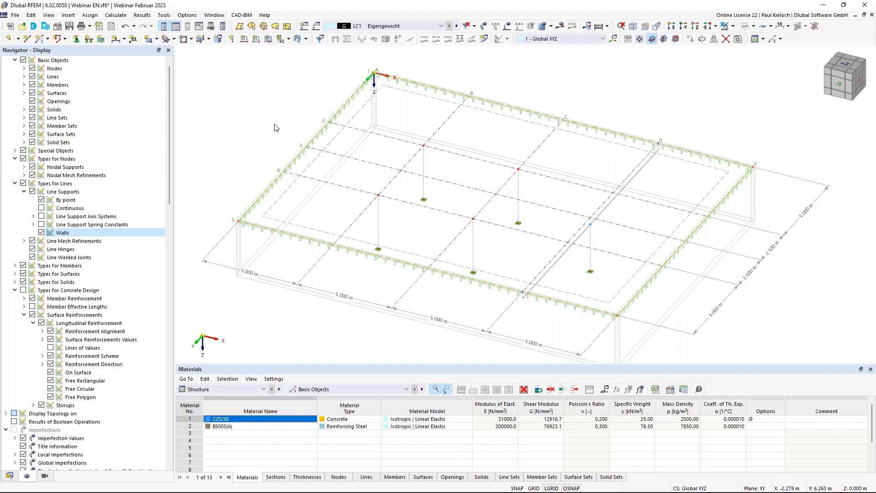
Open the downstand rib member's rib settings and end its first flange segment at 42.50 % of the length
middle_click_drag(648, 195, 630, 176, "ctrl")
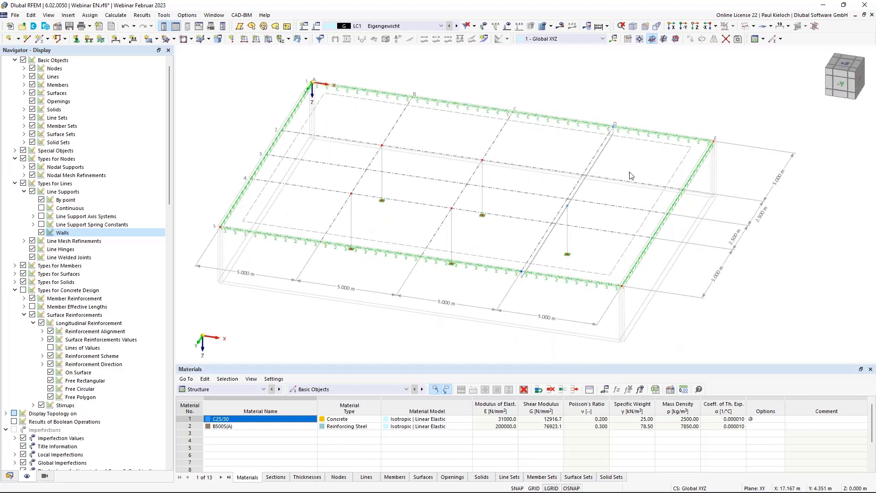
double_click(602, 159)
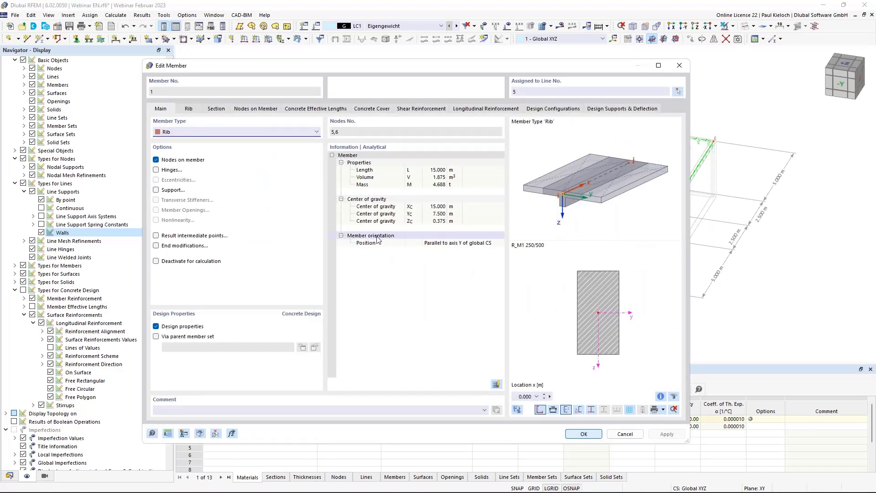
left_click(189, 109)
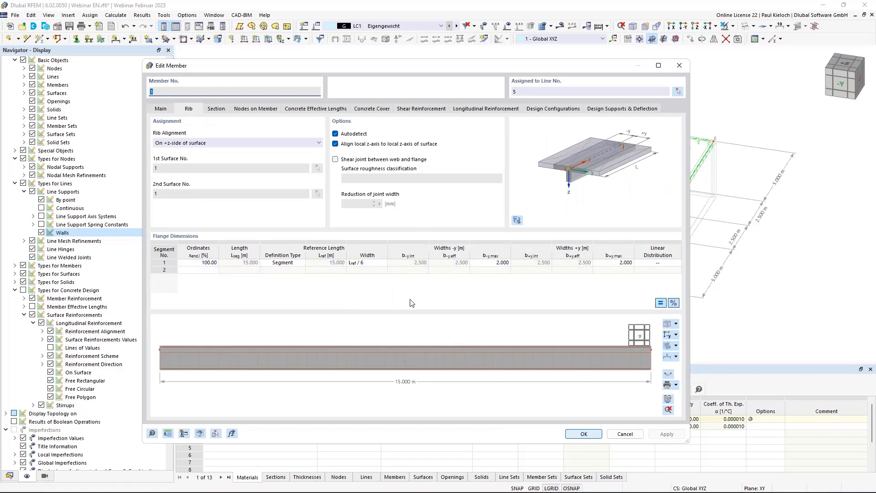
middle_click_drag(419, 340, 425, 344, "ctrl")
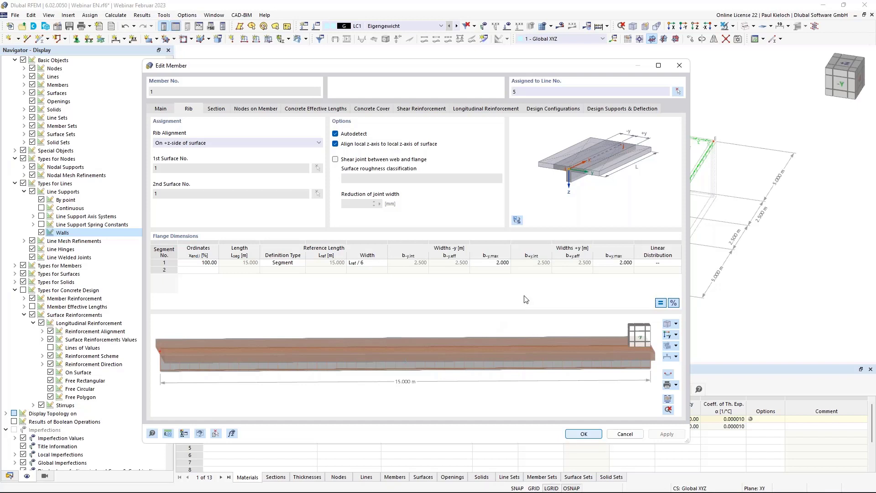
left_click(200, 263)
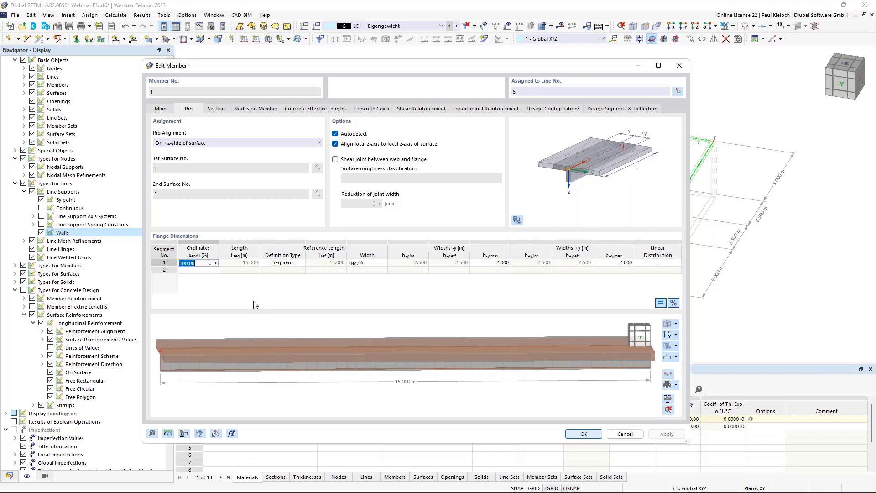
type("42.50")
key("Return")
Give the first flange segment a user-defined reference length of 7.5 m and the EC2 width definition
left_click(299, 265)
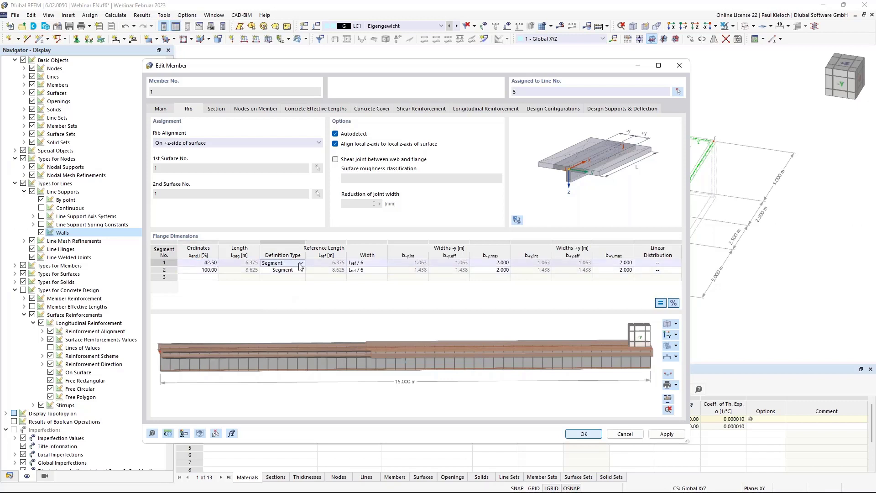
left_click(301, 263)
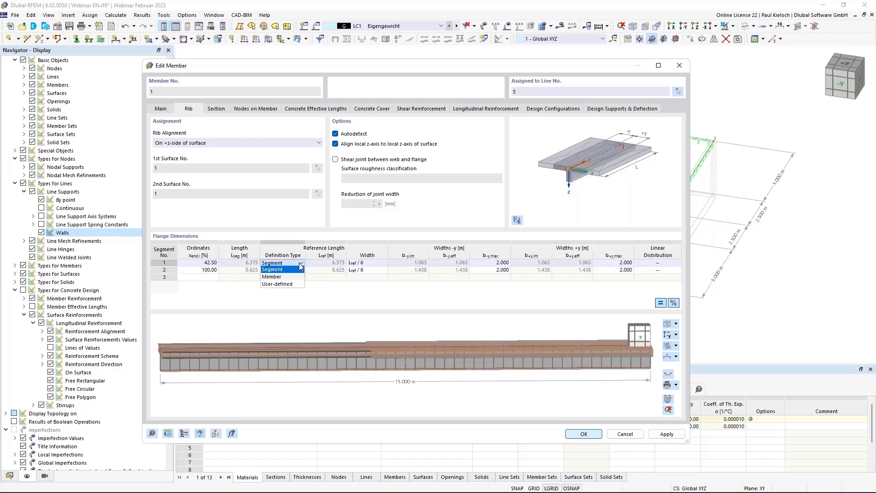
left_click(279, 283)
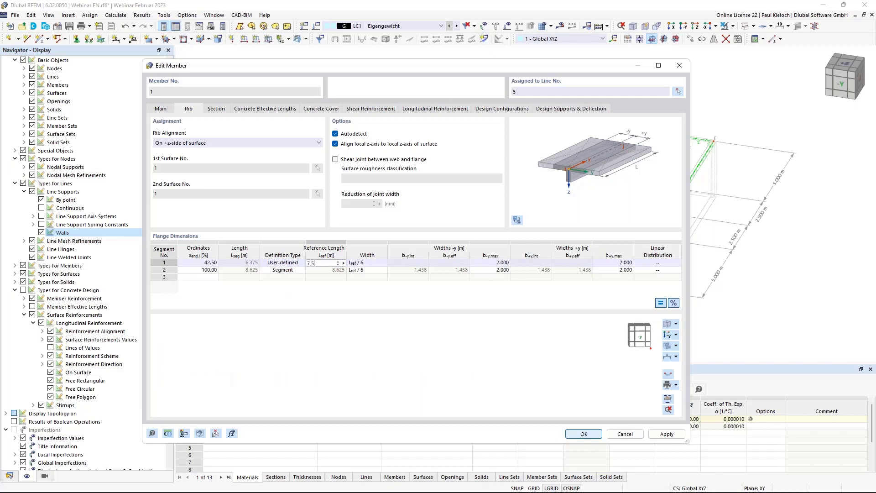
left_click(361, 267)
left_click(356, 293)
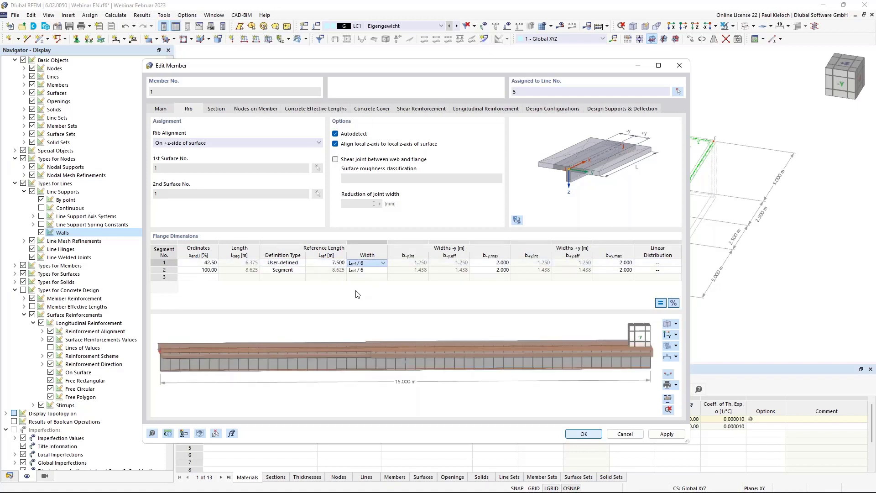
End the second flange segment at 50 % and give it a user-defined reference length of 2.25 m with EC2 width
left_click(205, 269)
type("50")
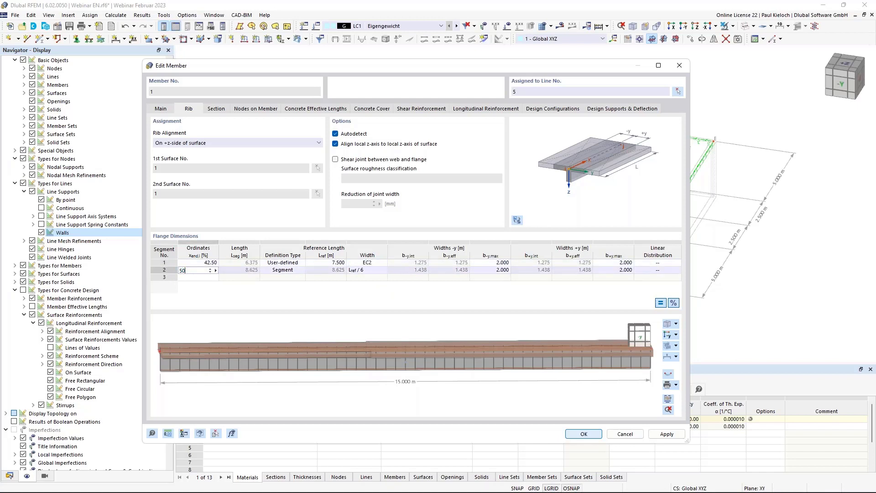
left_click(285, 272)
left_click(293, 271)
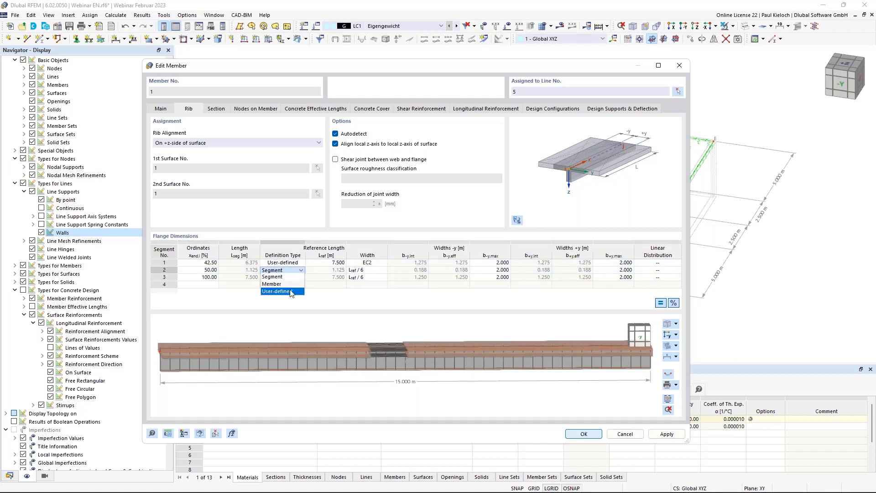
left_click(289, 292)
left_click(327, 270)
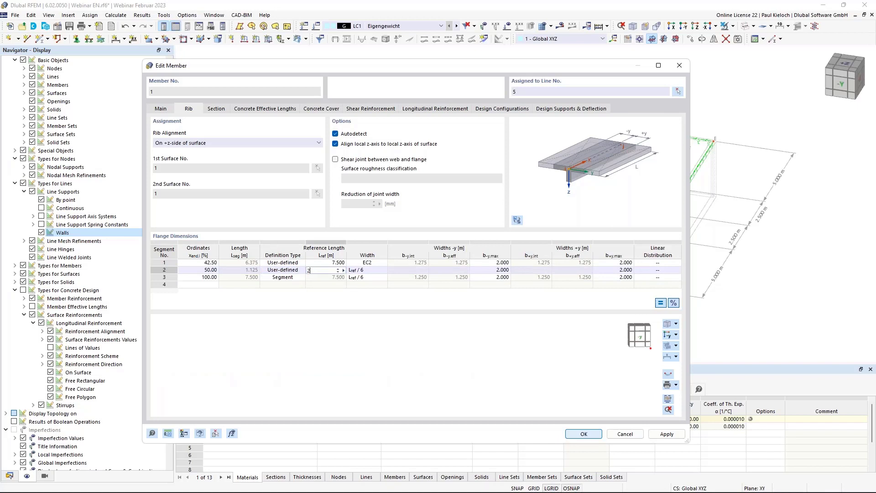
type("2,25")
left_click(382, 270)
left_click(370, 283)
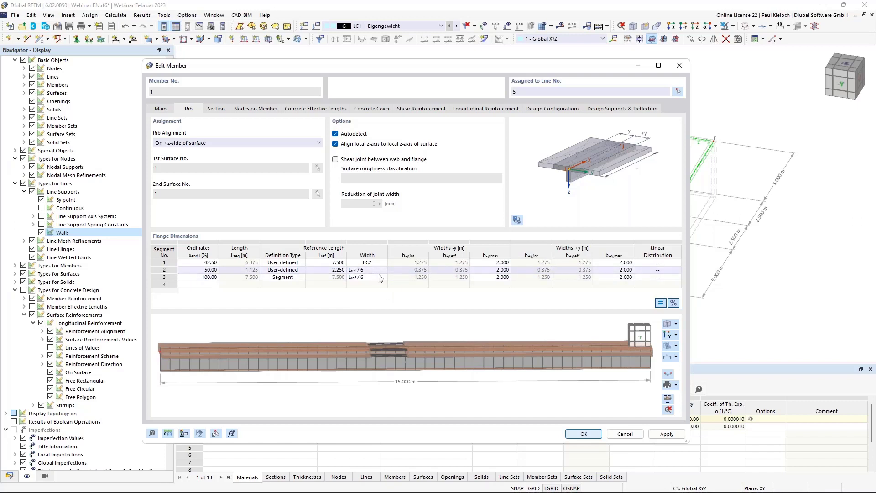
left_click(361, 270)
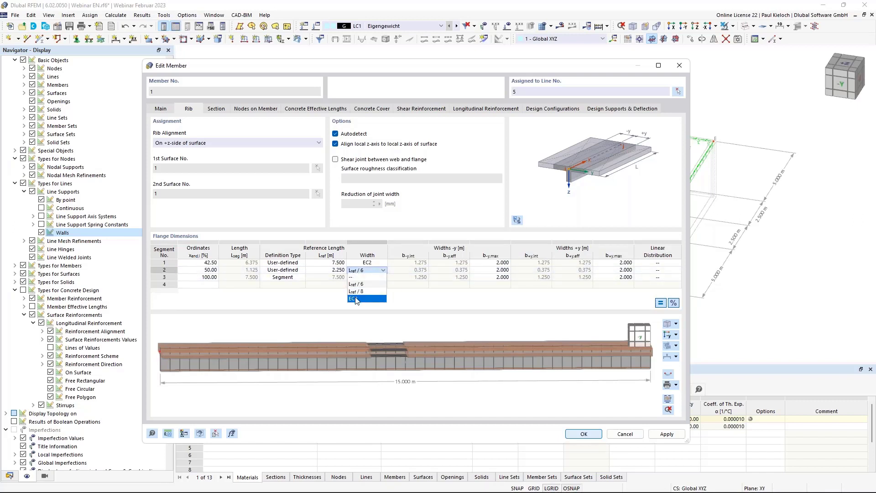
left_click(355, 299)
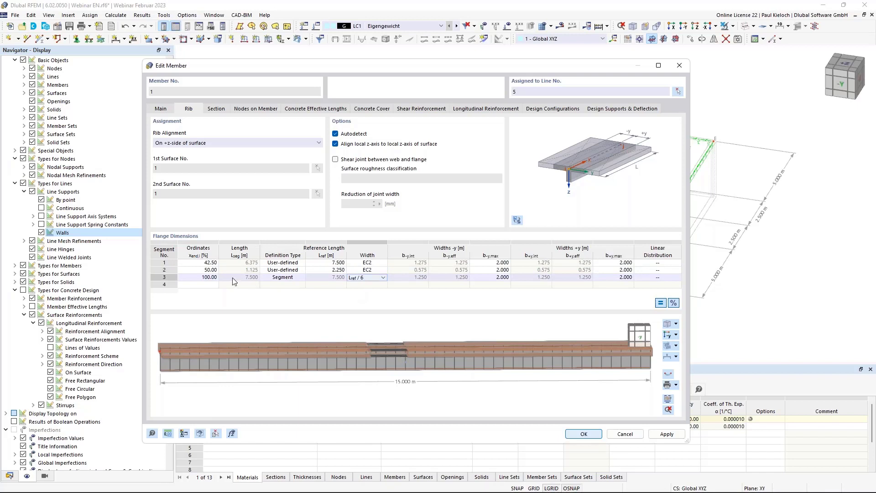
End the third flange segment at 57.5 % and give it a user-defined reference length of 2.25 m with EC2 width
left_click(206, 277)
type("57,5")
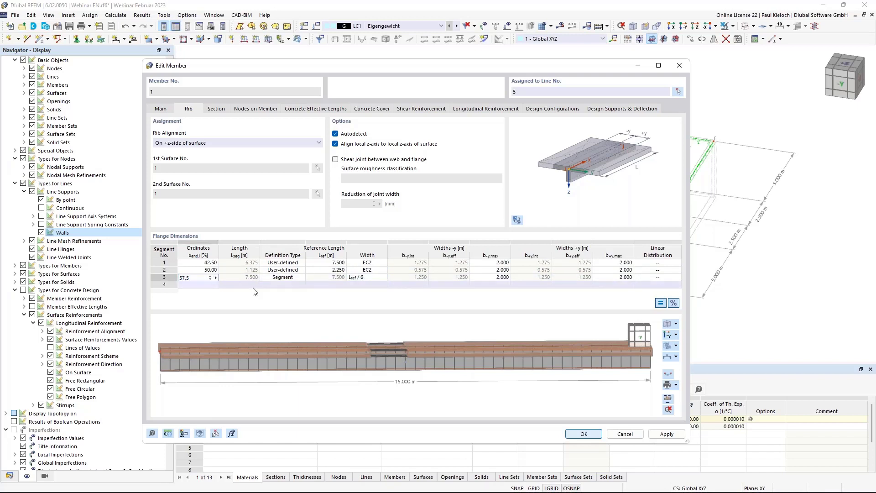
left_click(289, 278)
left_click(288, 279)
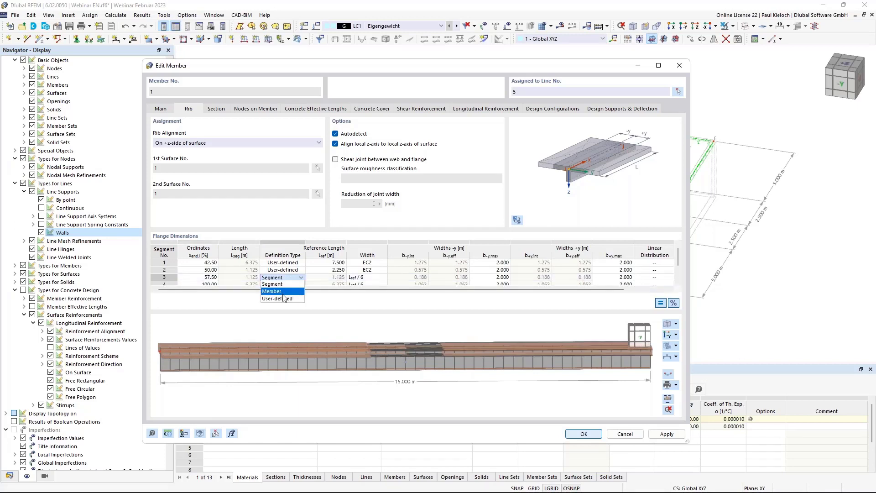
left_click(283, 292)
left_click(332, 277)
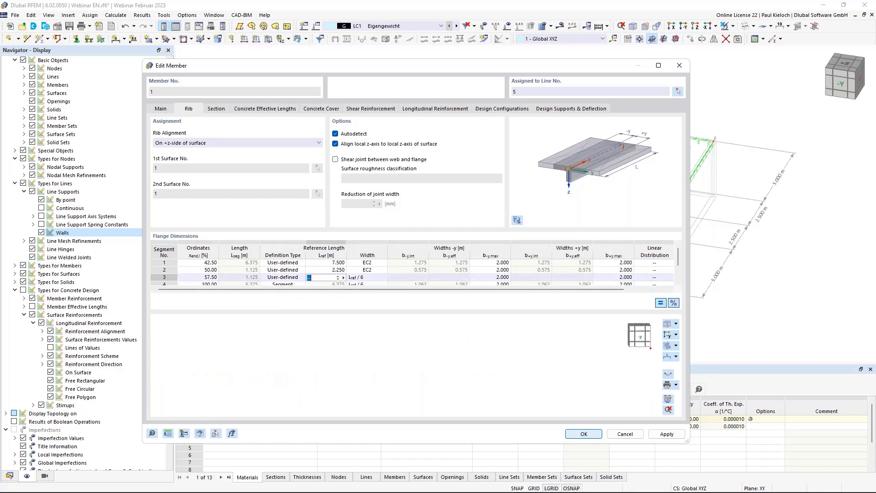
left_click(373, 279)
left_click(365, 307)
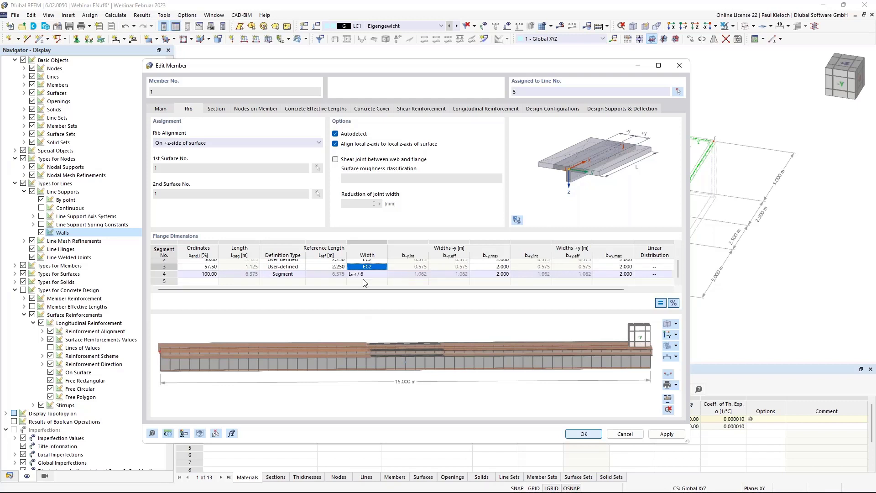
Give the fourth flange segment a user-defined reference length of 7.5 m and the EC2 width definition
left_click(286, 283)
left_click(287, 275)
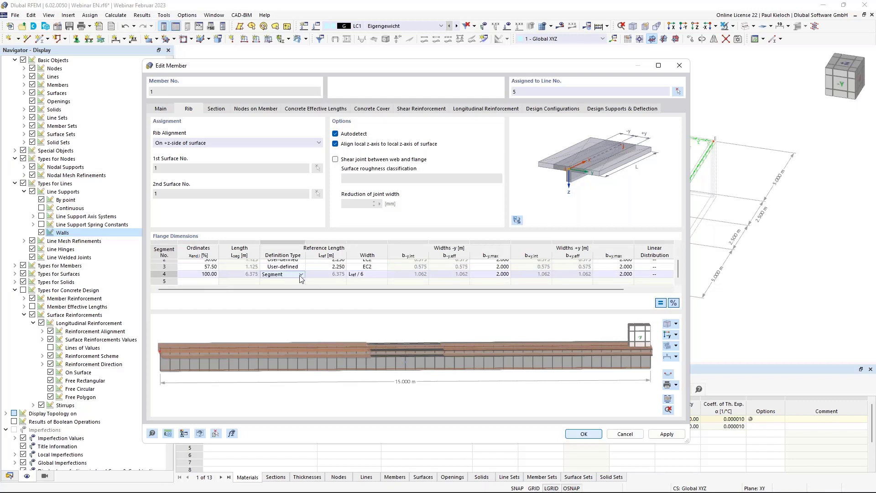
left_click(300, 276)
left_click(279, 297)
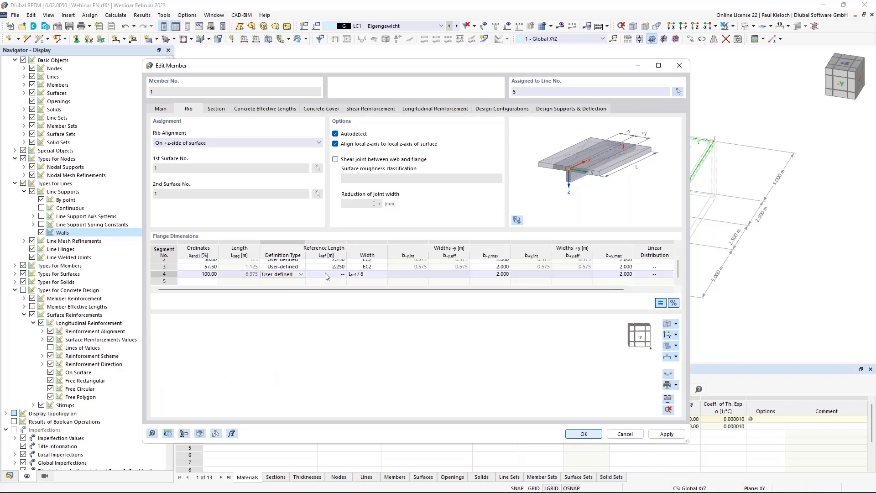
left_click(324, 274)
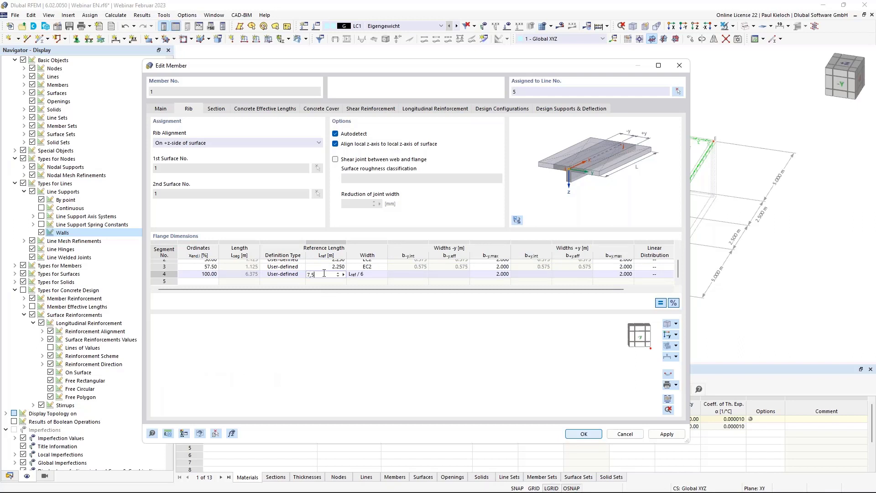
left_click(372, 275)
left_click(358, 302)
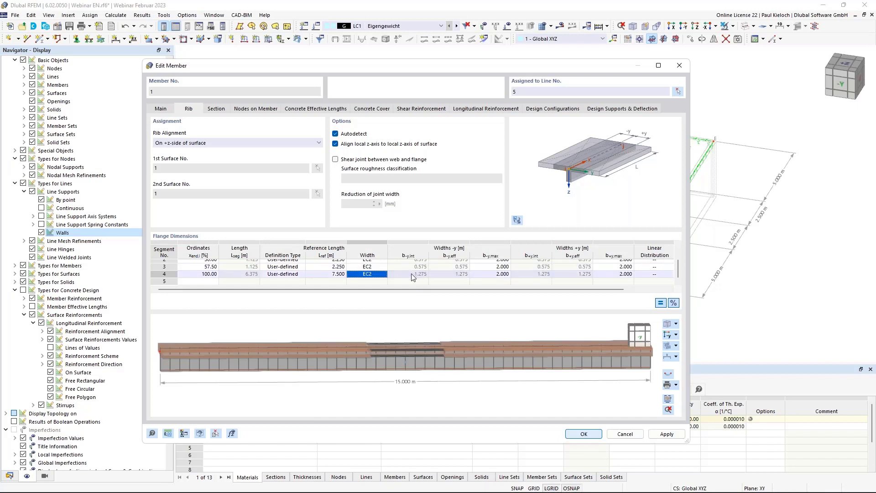
Set the linear distribution of the second flange segment, ending at 50 %, to To End
mouse_move(402, 342)
middle_mouse_down("ctrl")
mouse_move(406, 365)
mouse_move(397, 355)
middle_mouse_up("ctrl")
middle_click_drag(447, 360, 448, 334, "ctrl")
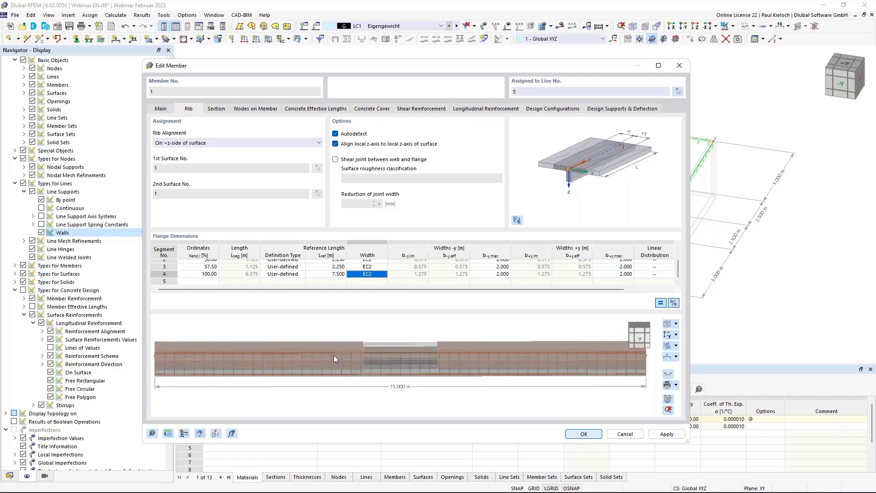
middle_click_drag(341, 382, 506, 372, "ctrl")
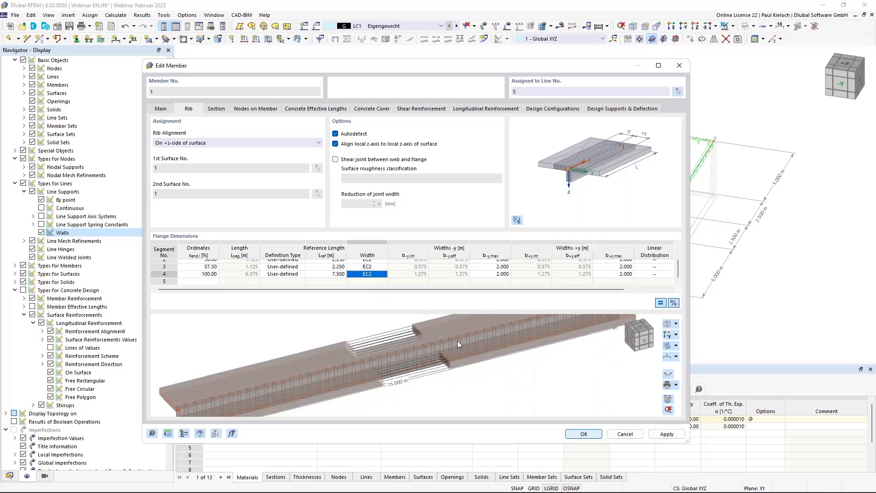
mouse_move(511, 359)
middle_mouse_down("ctrl")
mouse_move(483, 366)
mouse_move(525, 357)
middle_mouse_up("ctrl")
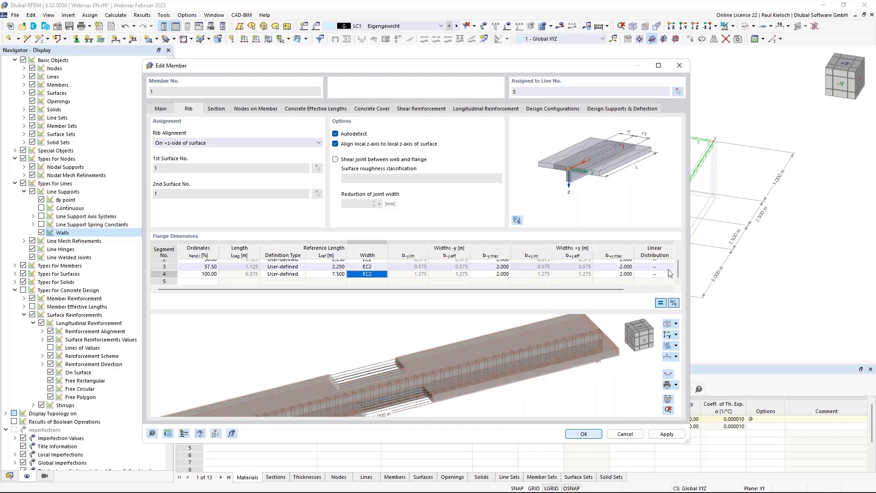
scroll(671, 269, "up", 1)
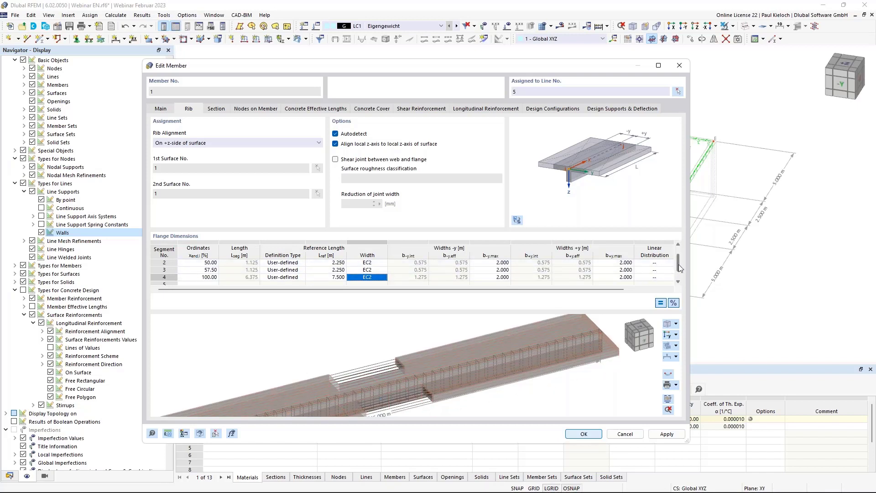
scroll(665, 274, "up", 1)
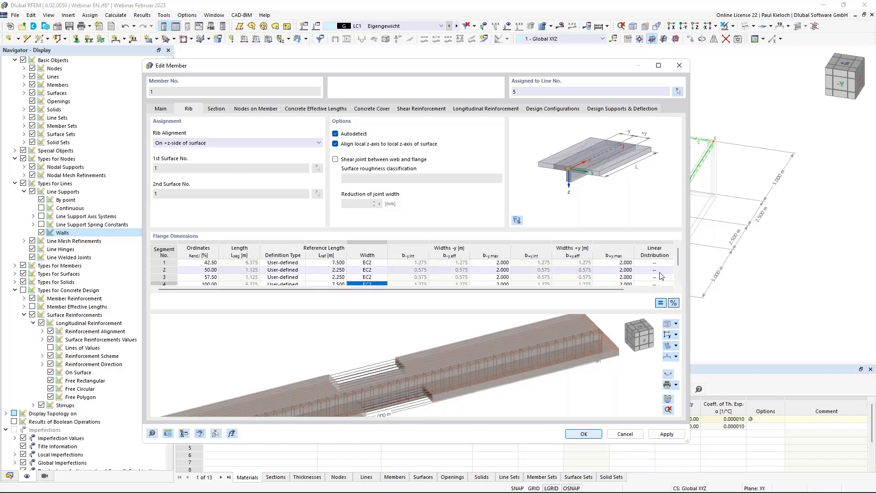
left_click(660, 270)
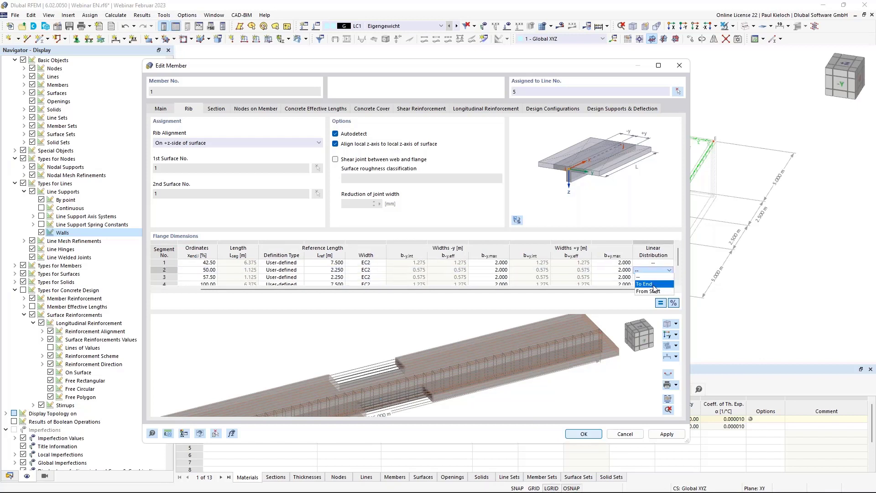
left_click(644, 284)
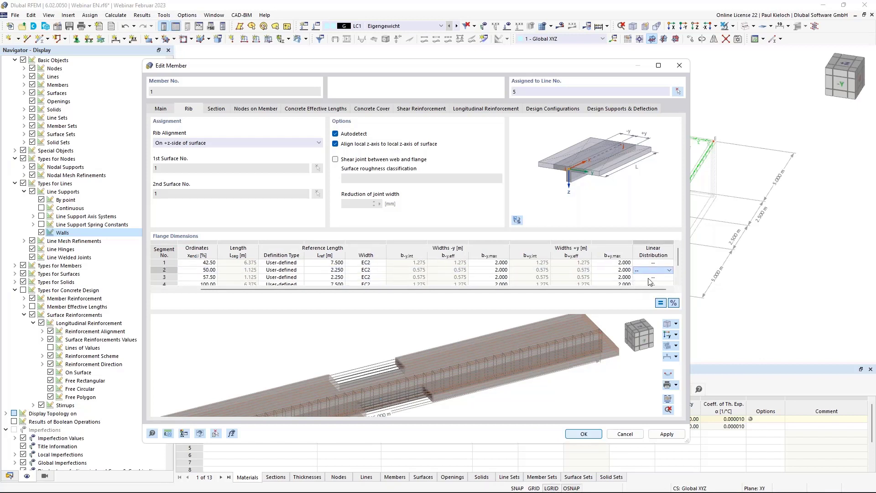
Set the third flange segment's linear distribution to From Start and apply the rib's flange dimensions
left_click(648, 279)
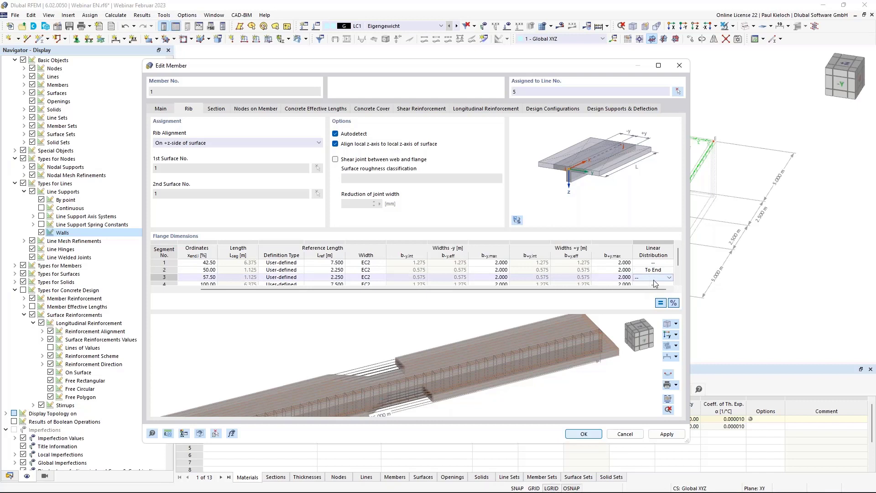
left_click(654, 280)
left_click(646, 298)
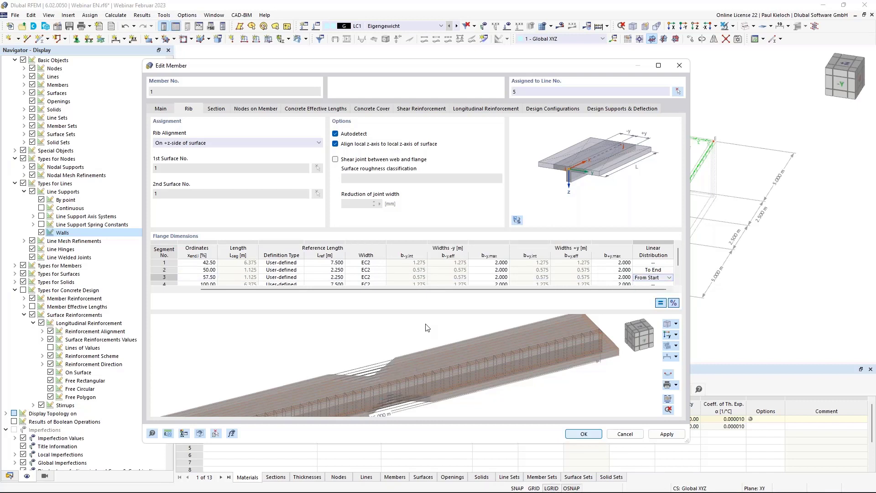
scroll(428, 340, "down", 2)
mouse_move(428, 347)
middle_mouse_down()
mouse_move(433, 357)
mouse_move(433, 350)
middle_mouse_up()
left_click(663, 434)
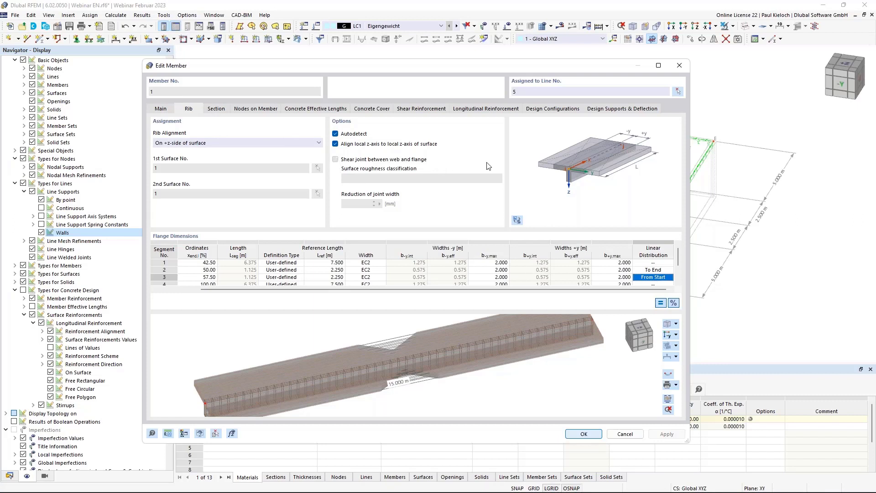
Enable the shear joint between the rib's web and flange, and review the surface roughness classifications, keeping Rough
left_click(335, 160)
left_click(433, 181)
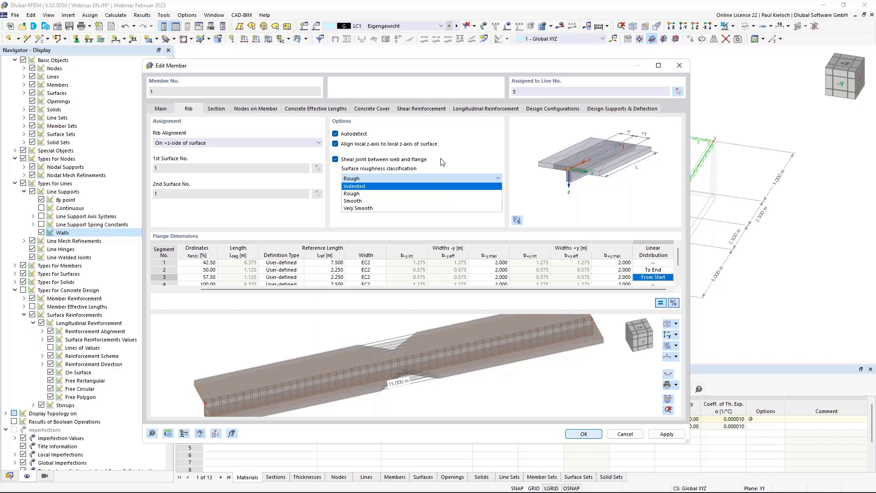
left_click(459, 154)
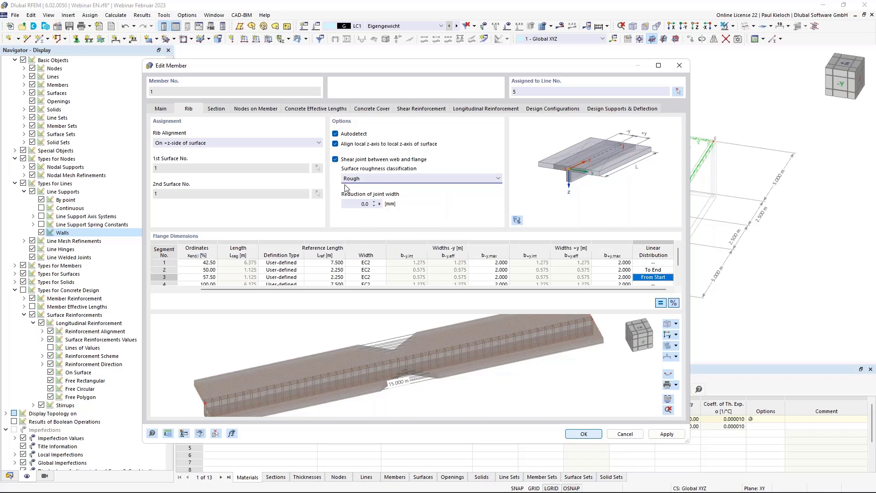
Apply the rib's shear joint settings and review the member's section, nodes, concrete effective lengths and concrete cover
left_click(674, 436)
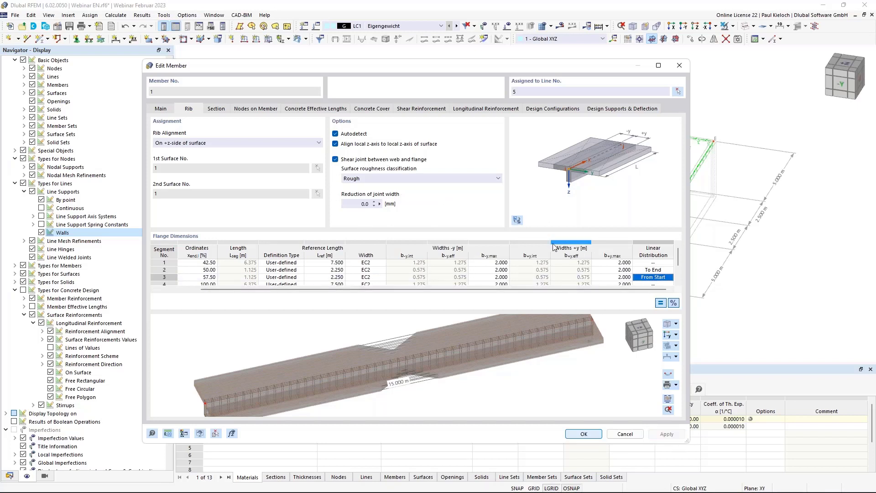
left_click(216, 108)
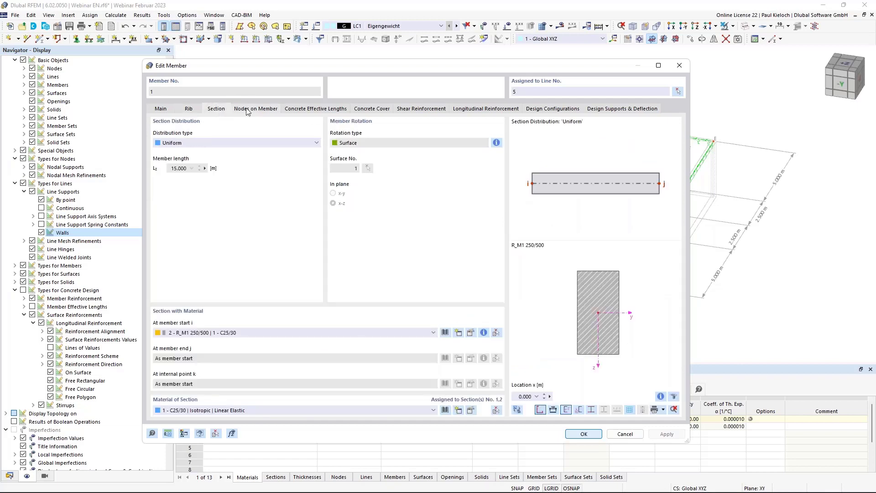
left_click(270, 109)
left_click(328, 110)
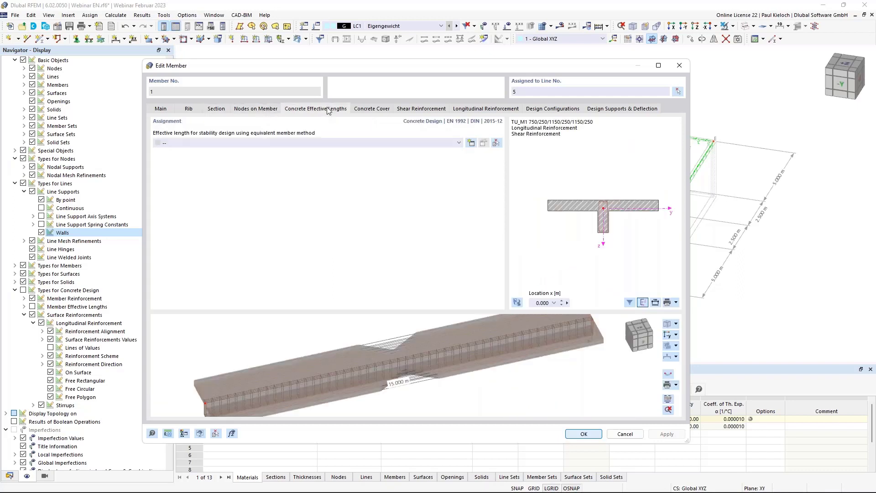
left_click(369, 109)
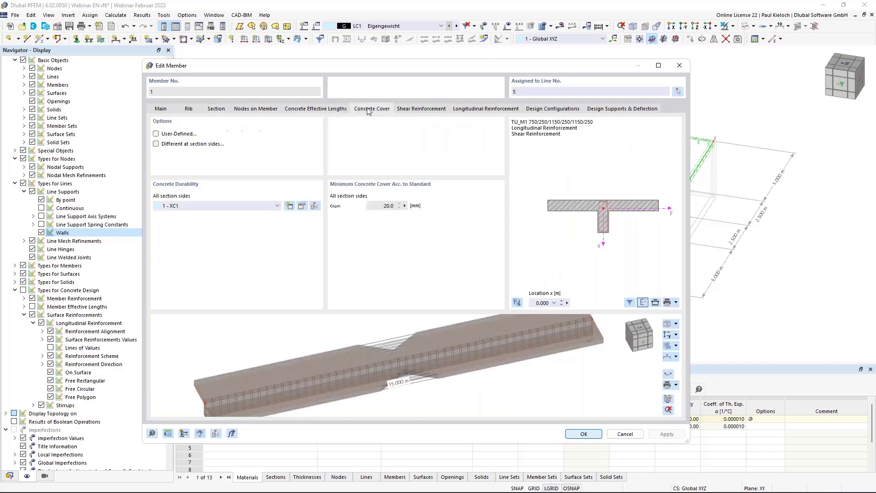
Set the distance of the rib's shear stirrups to 0.150 m
left_click(428, 110)
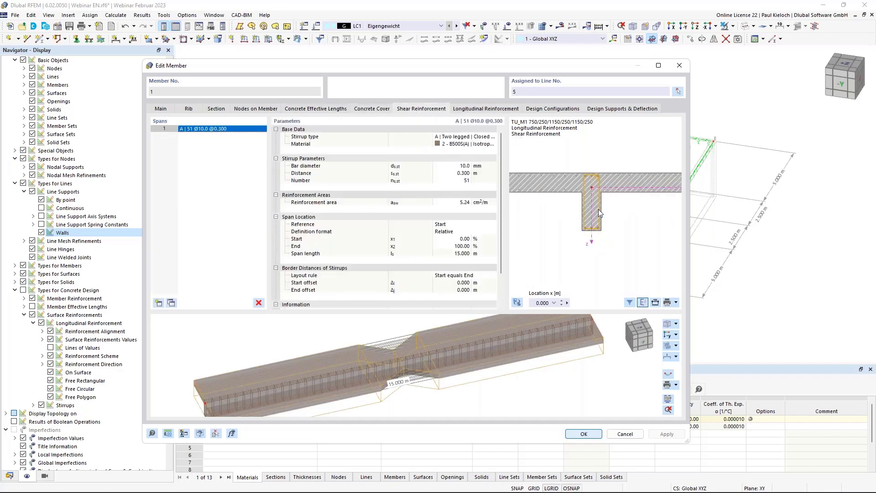
left_click(449, 174)
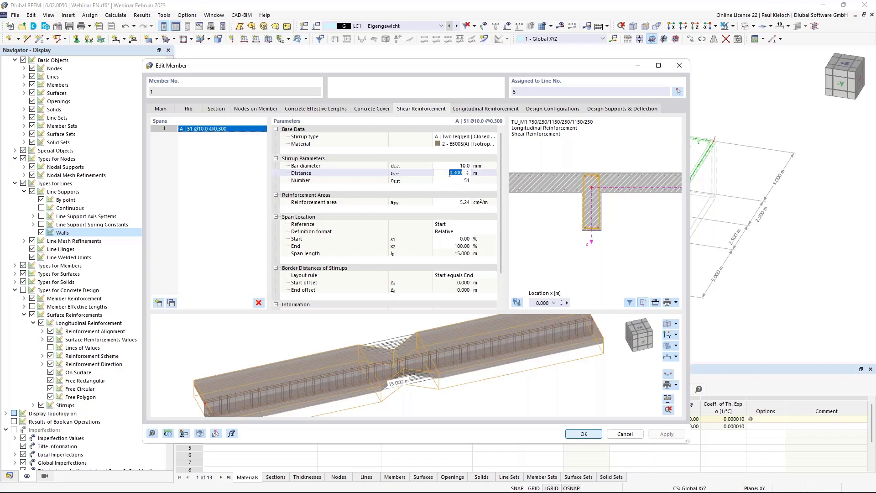
key("BackSpace")
key("Tab")
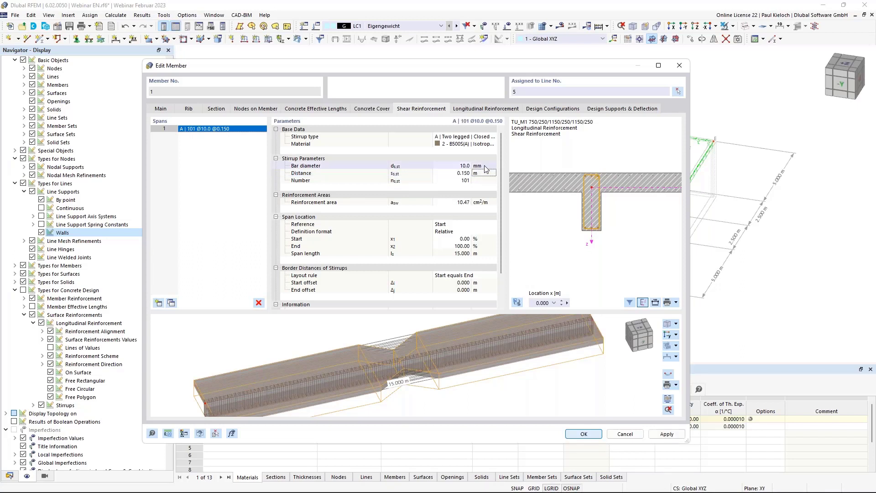
middle_click_drag(522, 350, 552, 382)
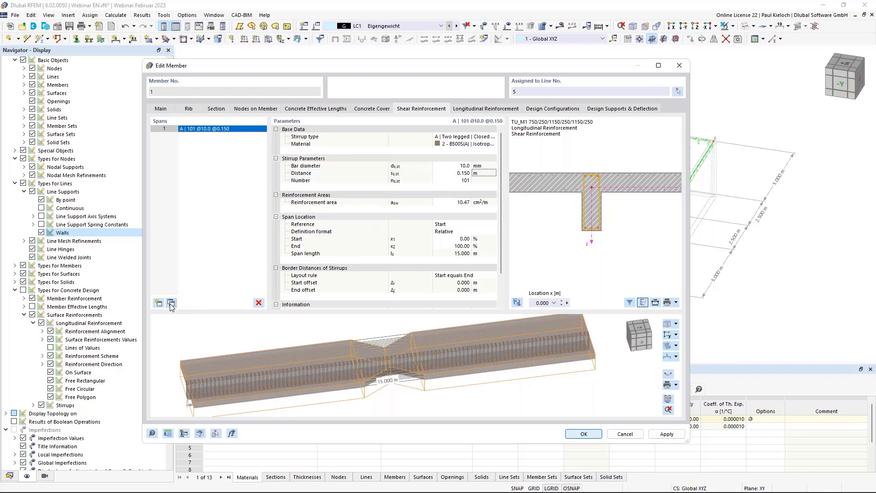
Switch the stirrup span location to the Absolute definition format and split the shear reinforcement into three spans
left_click(456, 233)
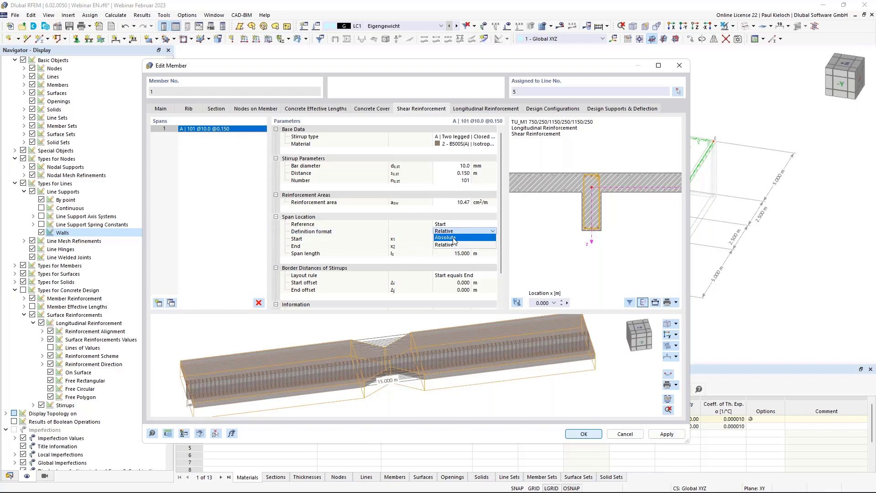
left_click(453, 237)
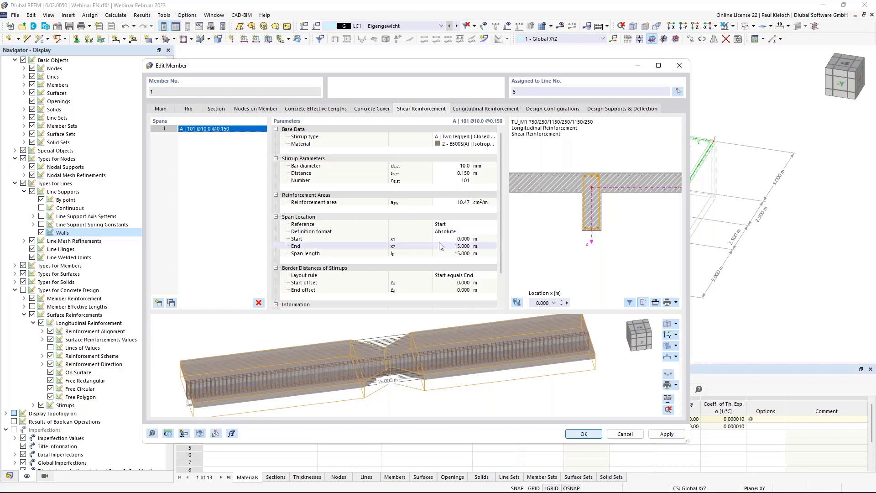
left_click(171, 303)
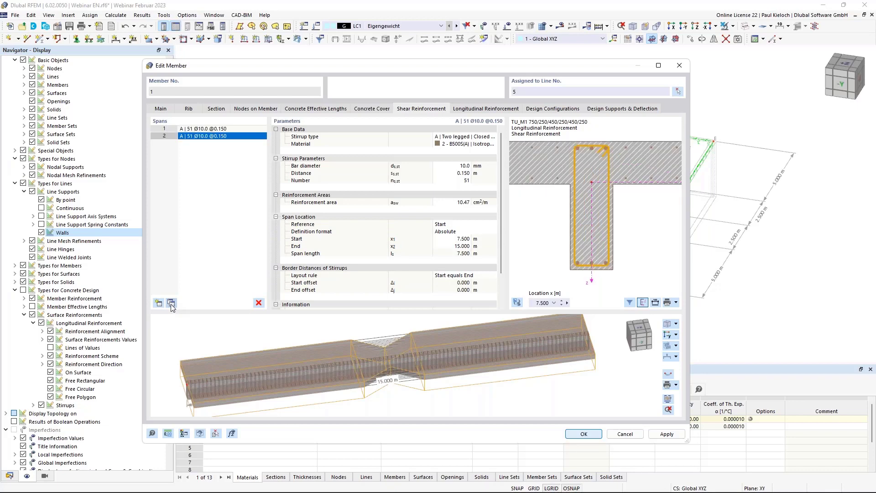
left_click(171, 303)
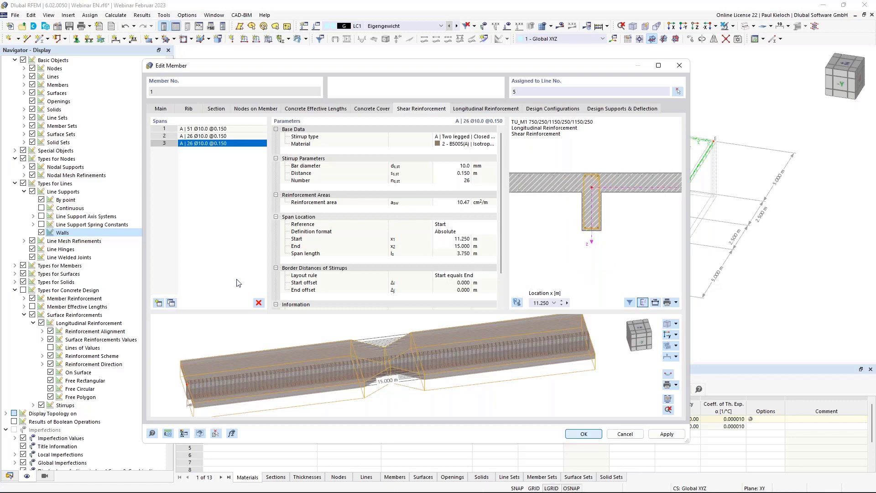
Place the second stirrup span from 6 m to 9 m along the rib
left_click(243, 136)
scroll(383, 353, "up", 5)
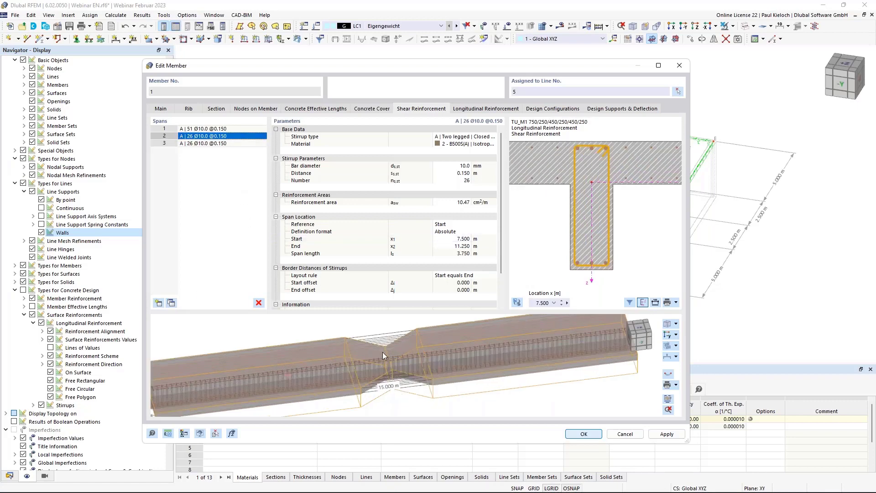
scroll(388, 355, "down", 1)
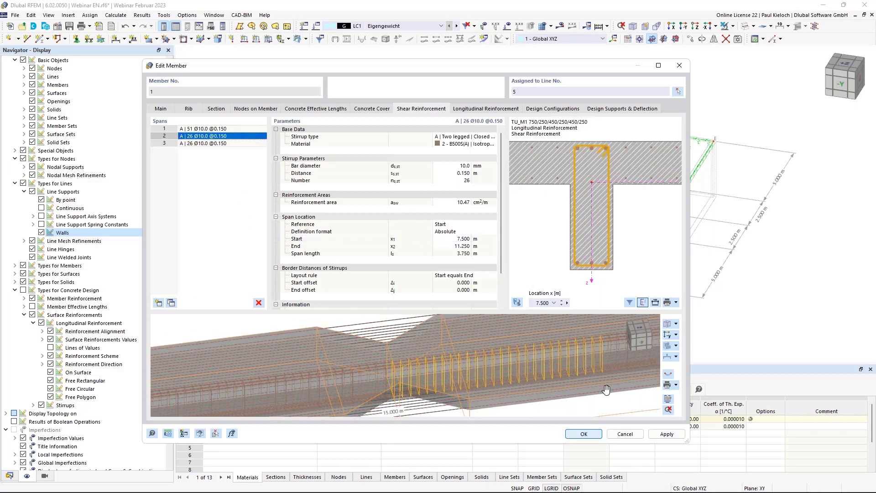
middle_click_drag(606, 391, 570, 390)
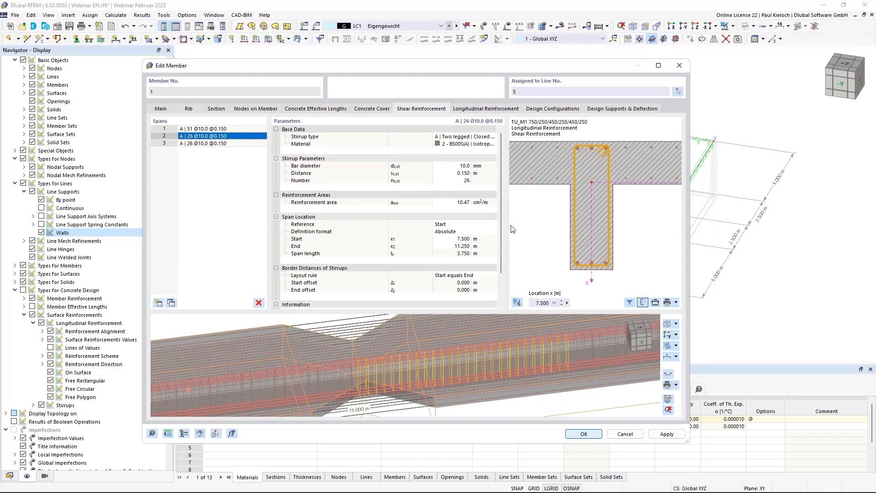
left_click(457, 239)
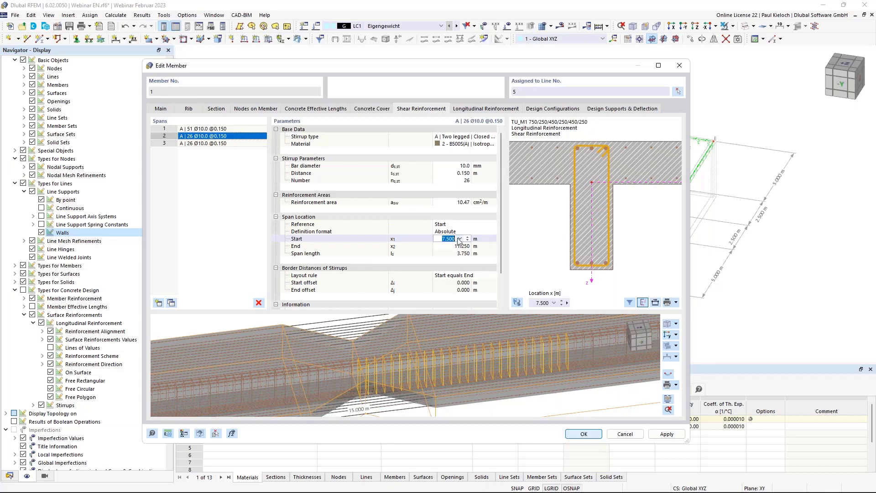
type("6")
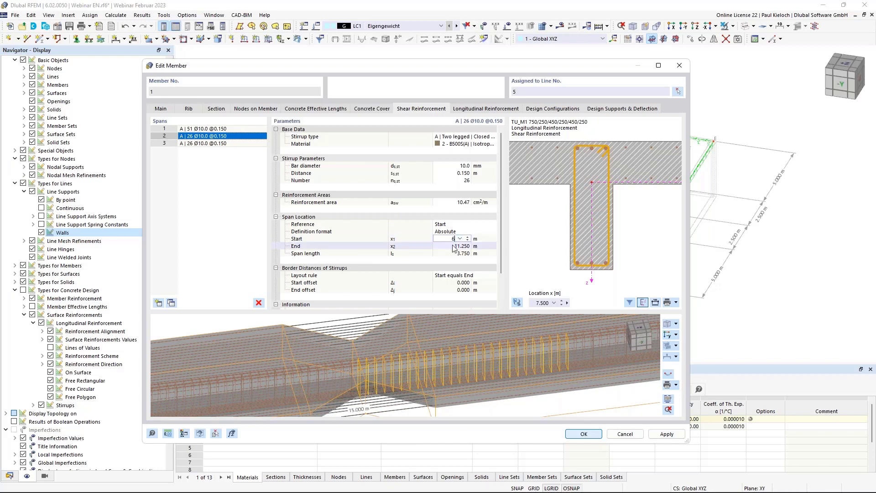
left_click(454, 246)
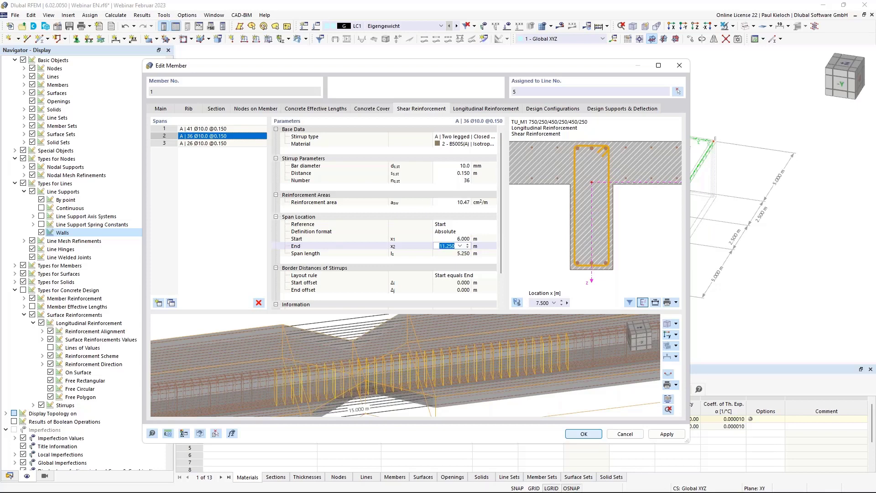
type("9")
left_click(493, 248)
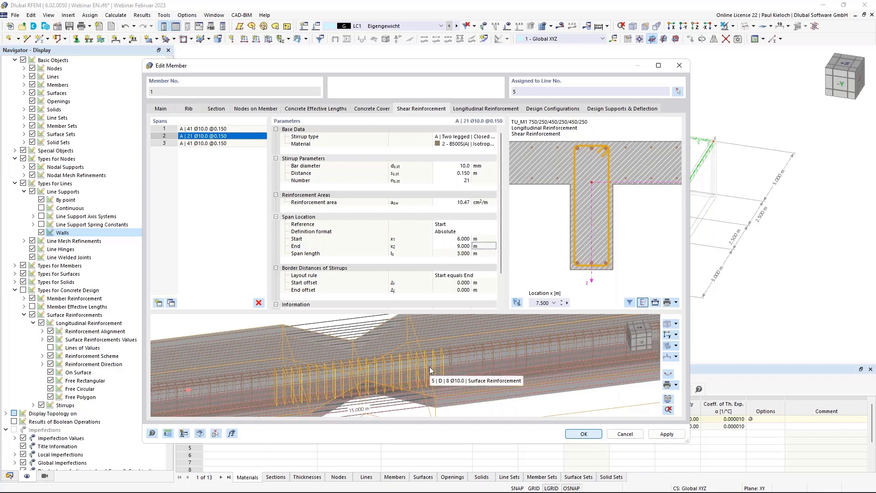
Reduce the stirrup distance in the second span to 0.100 m and apply the shear reinforcement
left_click(461, 173)
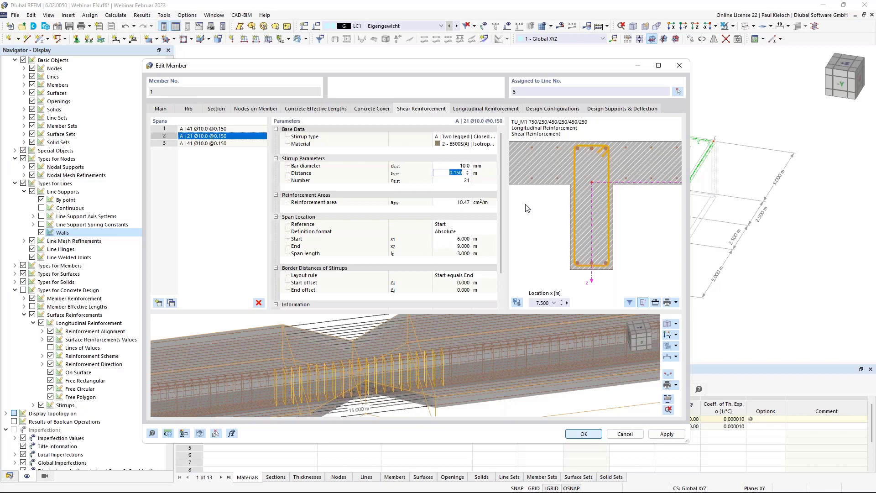
key("BackSpace")
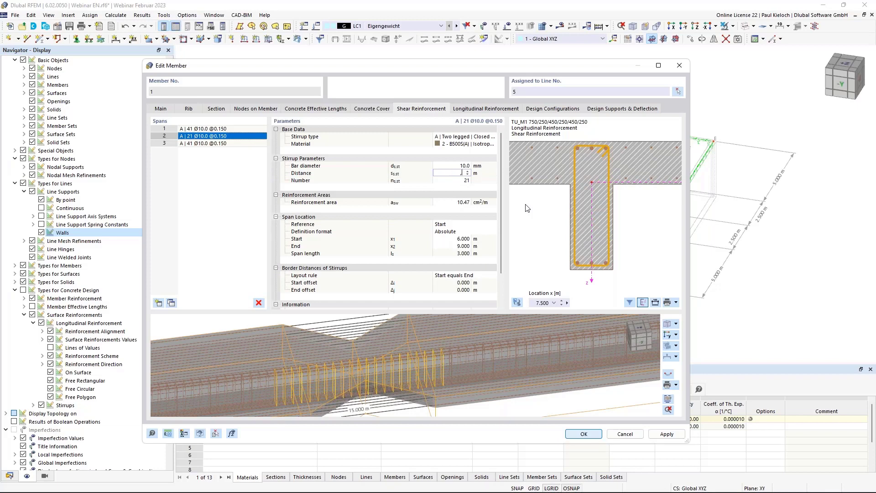
left_click(490, 176)
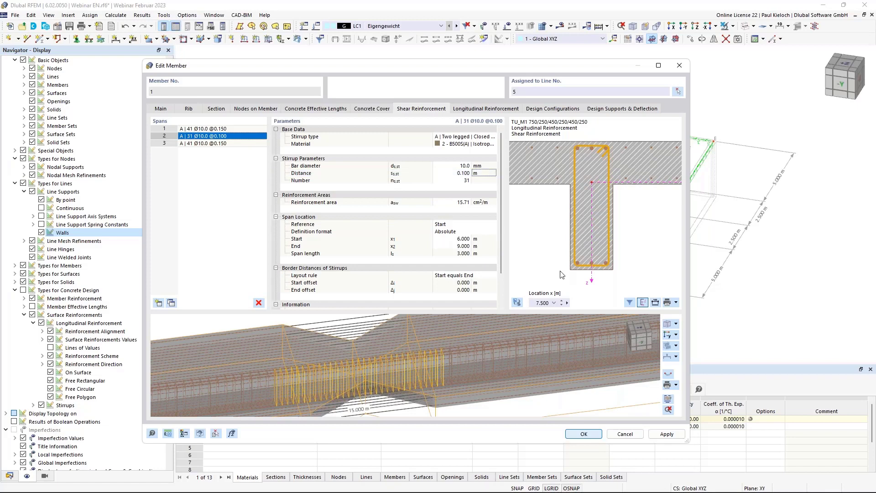
left_click(667, 436)
Set the rib's symmetrical longitudinal reinforcement to 4 bars per side
left_click(491, 110)
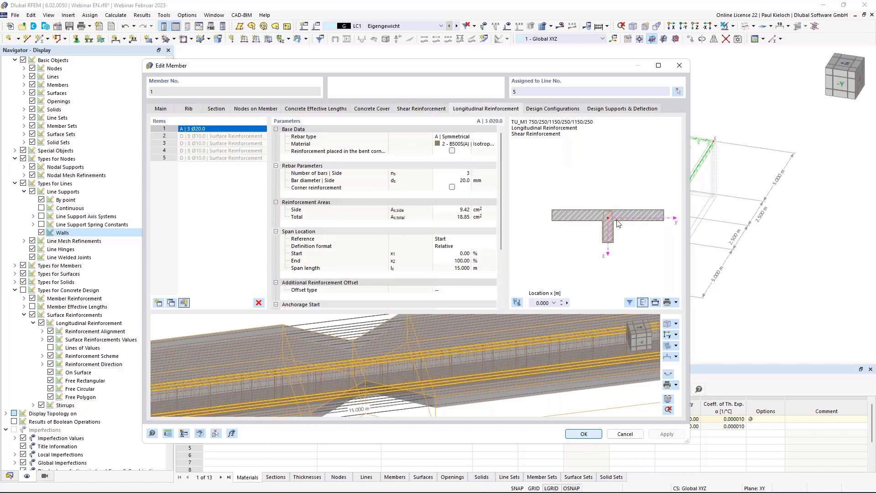
scroll(611, 233, "up", 5)
scroll(610, 231, "up", 2)
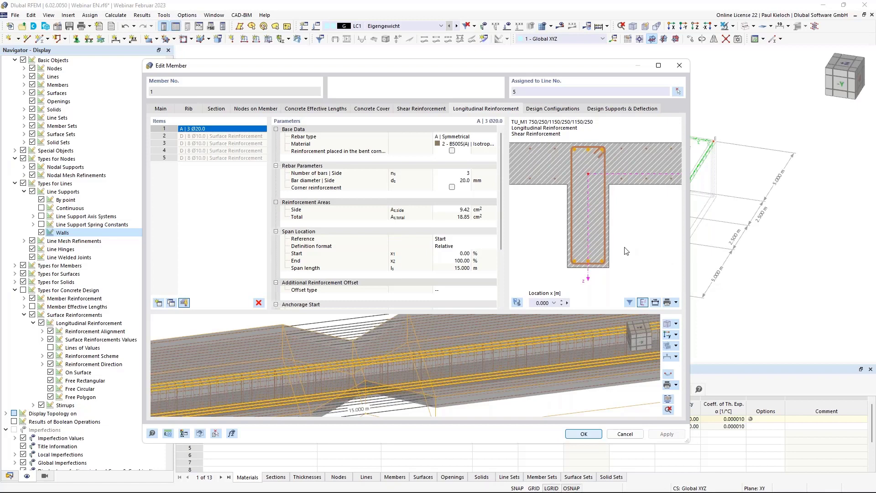
left_click(457, 173)
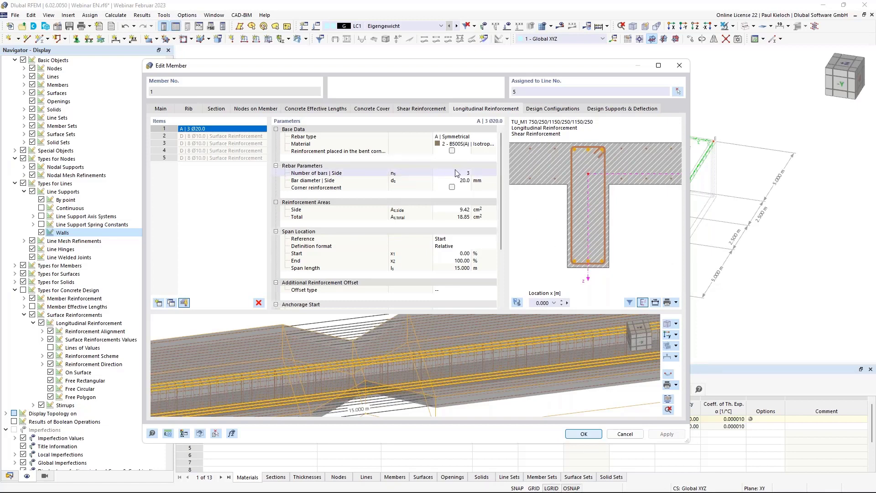
type("4")
left_click(488, 172)
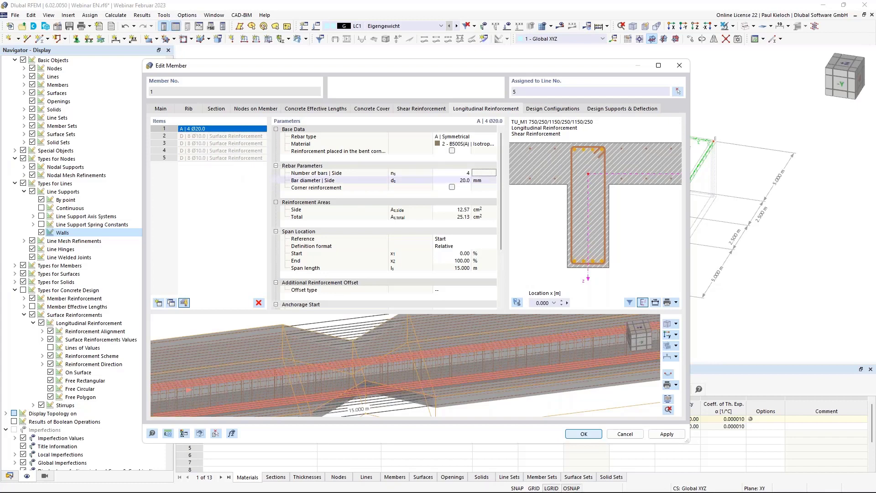
Inspect the rib's cross-section for the arrangement of the longitudinal bars and the slab's surface reinforcement
scroll(576, 186, "down", 2)
middle_click_drag(567, 188, 625, 193)
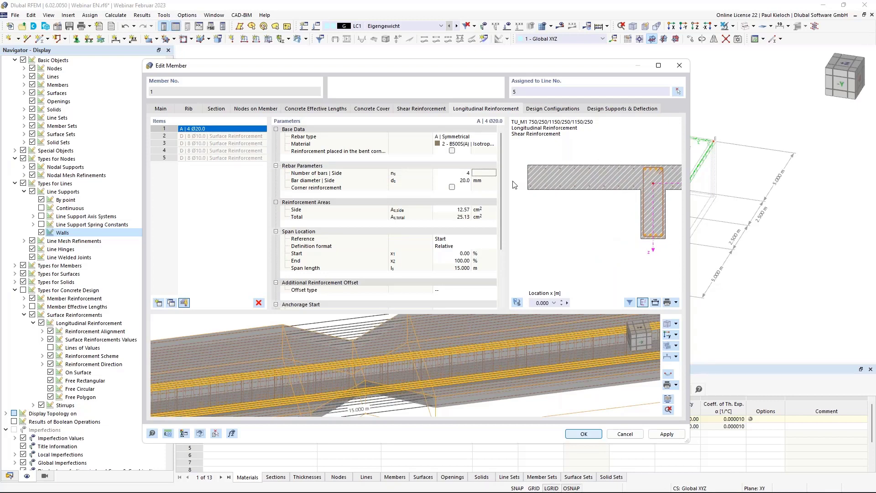
middle_click_drag(631, 216, 541, 213)
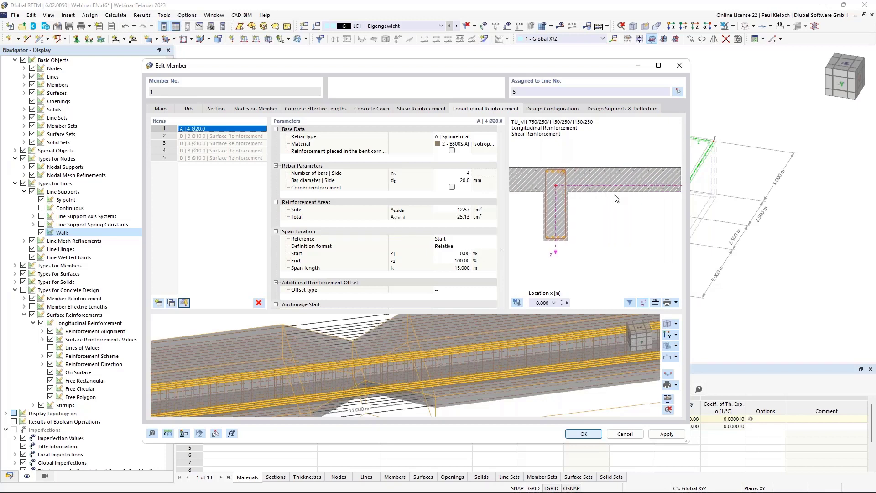
middle_click_drag(573, 221, 624, 219)
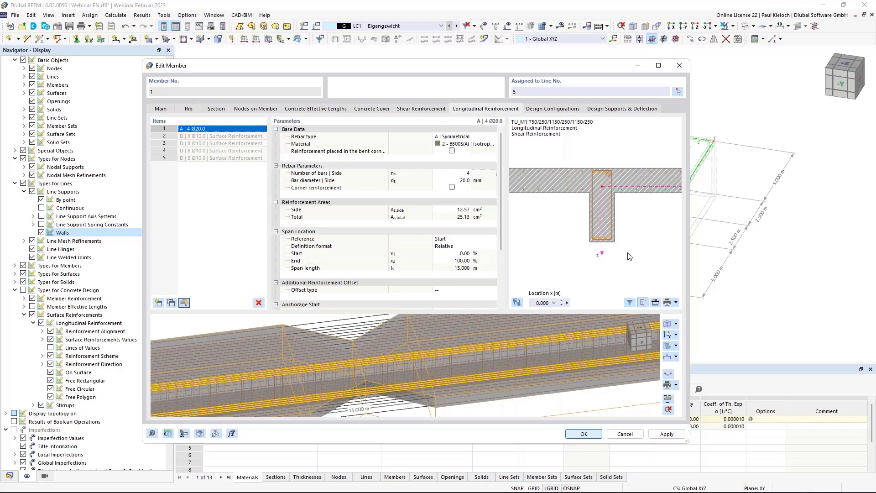
scroll(629, 244, "up", 2)
scroll(601, 206, "up", 2)
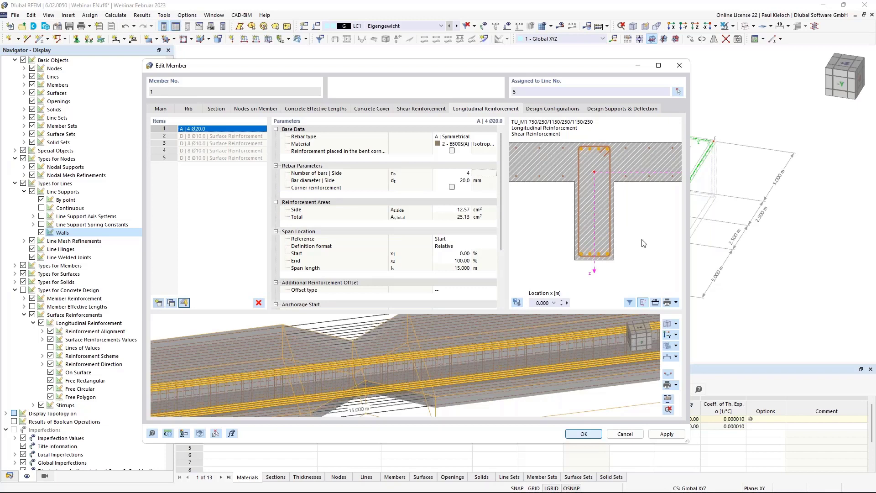
Add a second longitudinal reinforcement item to the rib with the rebar type C | Uniformly surrounding
left_click(235, 136)
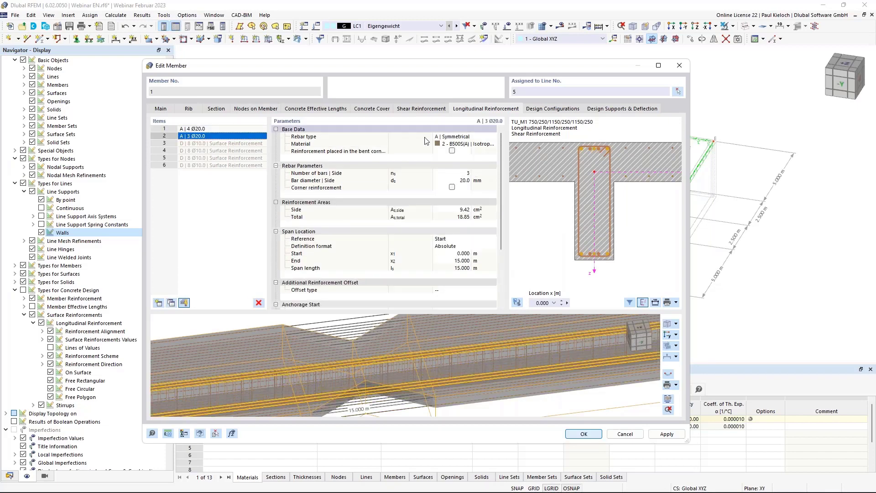
left_click(484, 136)
left_click(492, 136)
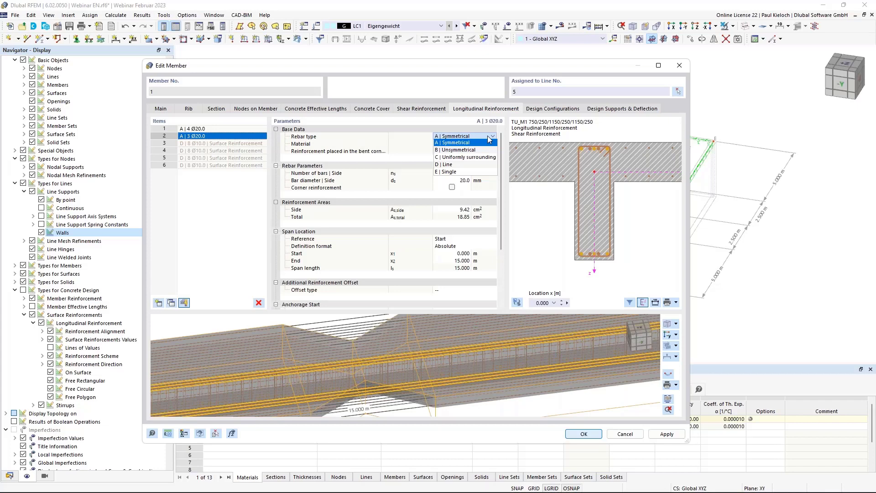
left_click(476, 157)
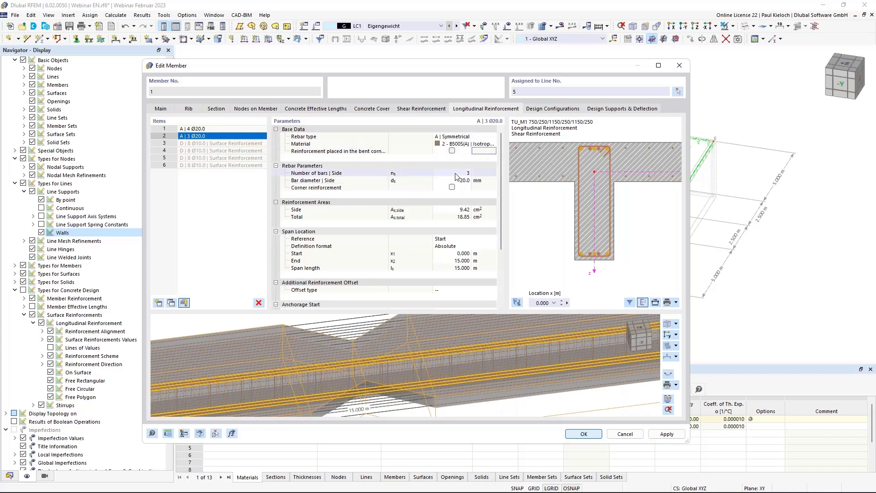
left_click(468, 136)
left_click(475, 138)
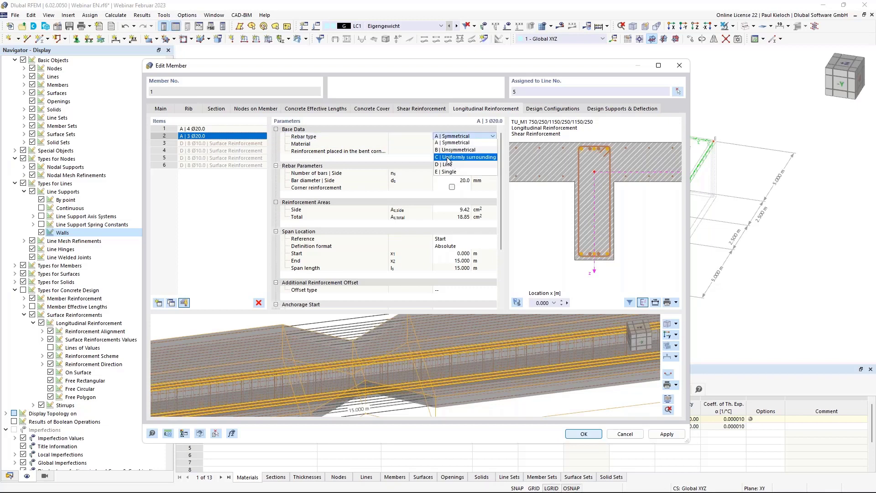
left_click(448, 158)
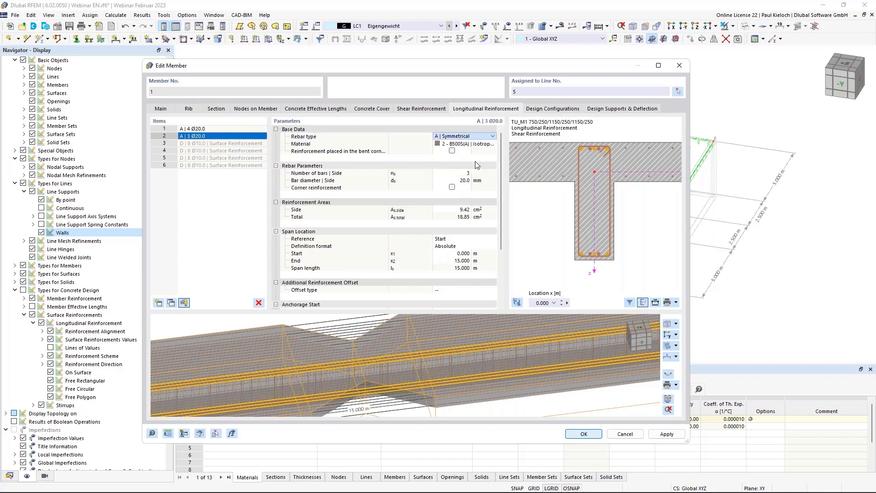
Set the surrounding reinforcement to 6 bars with a diameter of 12 mm
left_click(451, 173)
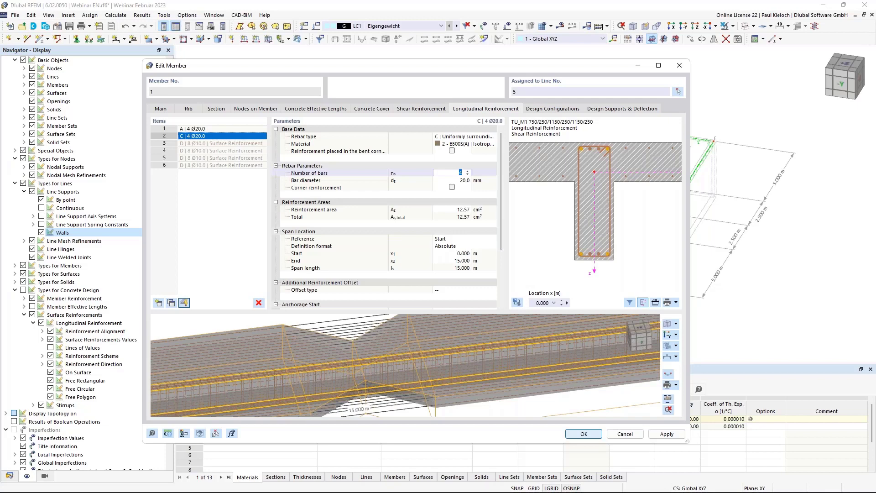
type("6")
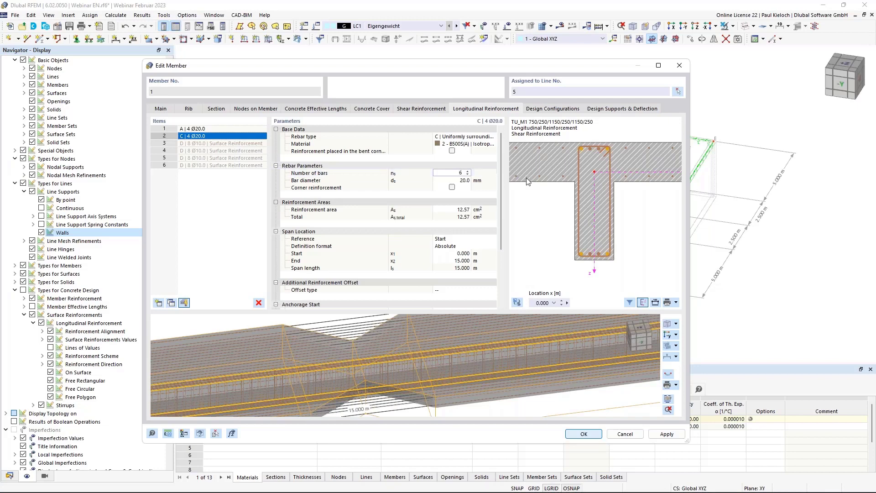
left_click(449, 179)
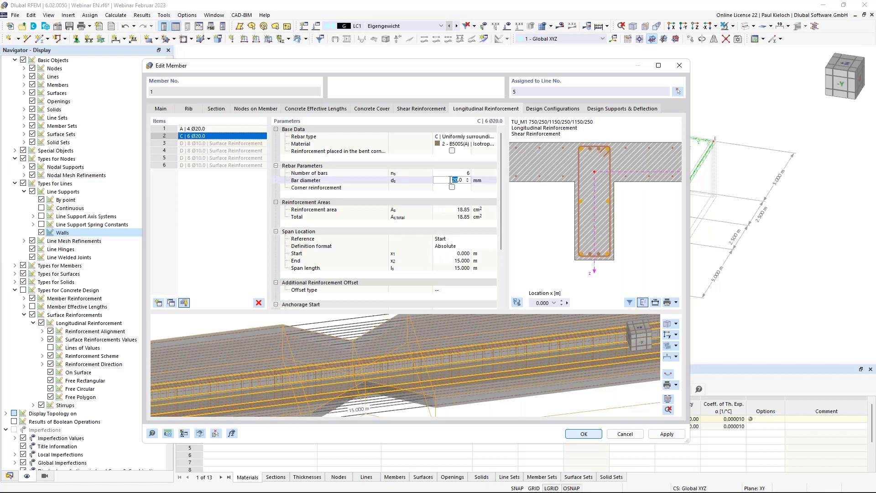
type("12")
left_click(483, 179)
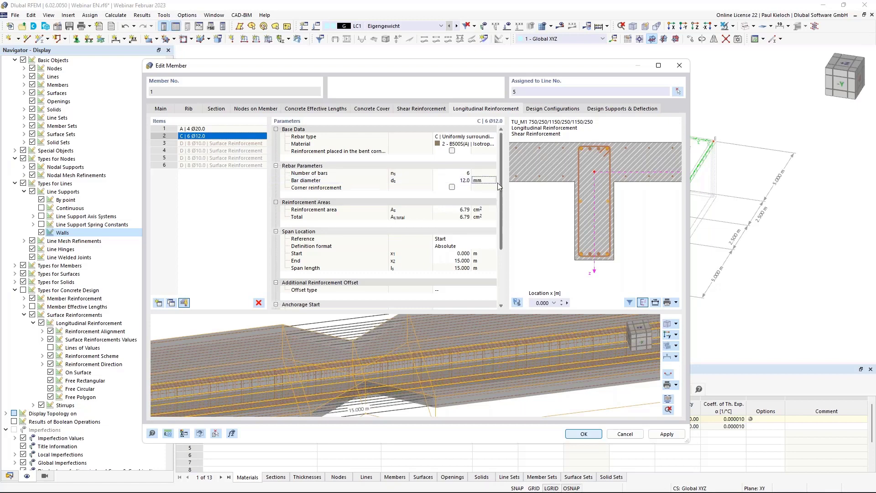
Offset the surrounding bars from the stirrup by 150 mm at the top and bottom sides, and apply the longitudinal reinforcement
left_click_drag(501, 182, 502, 216)
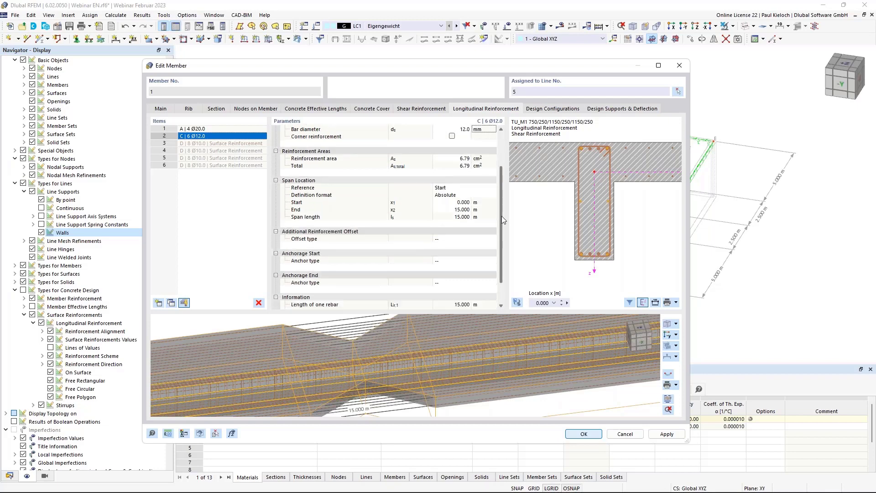
left_click(453, 237)
left_click(463, 237)
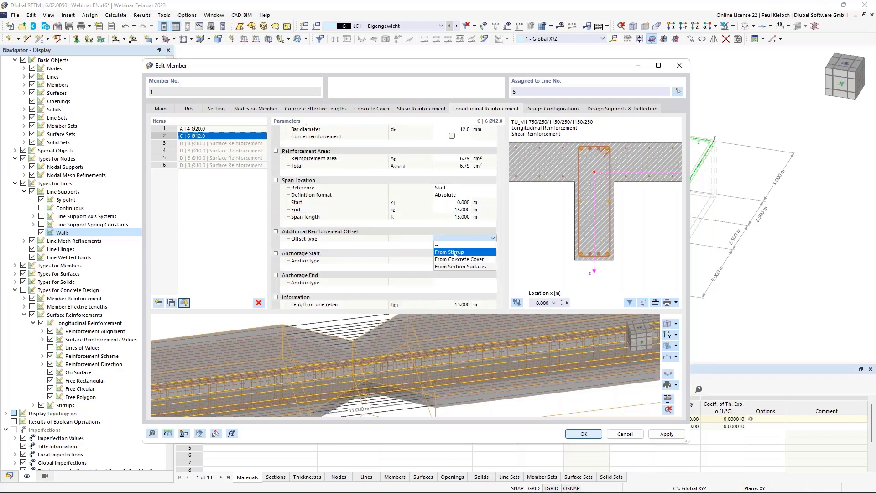
left_click(448, 252)
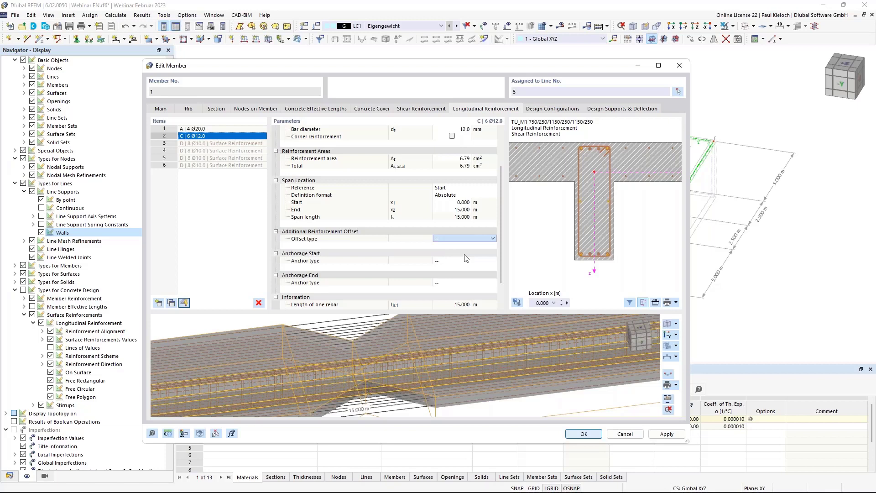
left_click(456, 246)
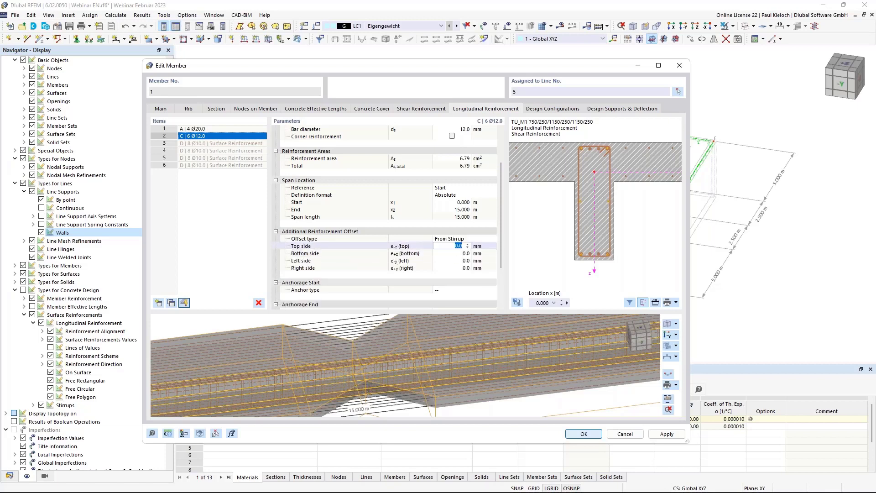
type("150")
left_click(451, 253)
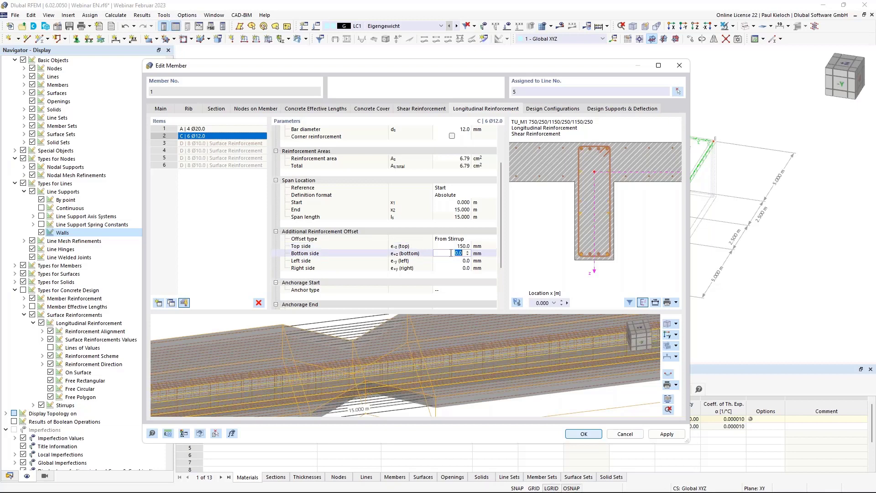
type("150")
key("Tab")
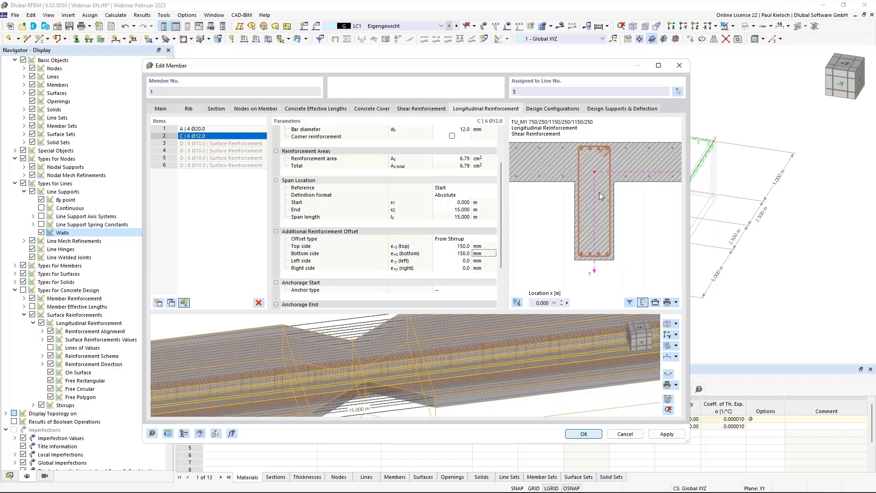
scroll(598, 193, "up", 1)
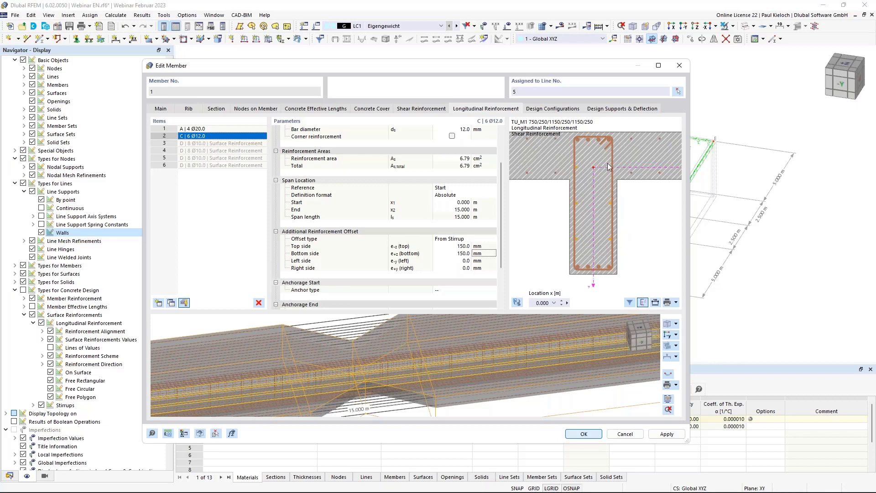
left_click(672, 435)
Review the rib's reinforcement layout drawing and its available print options
left_click(668, 399)
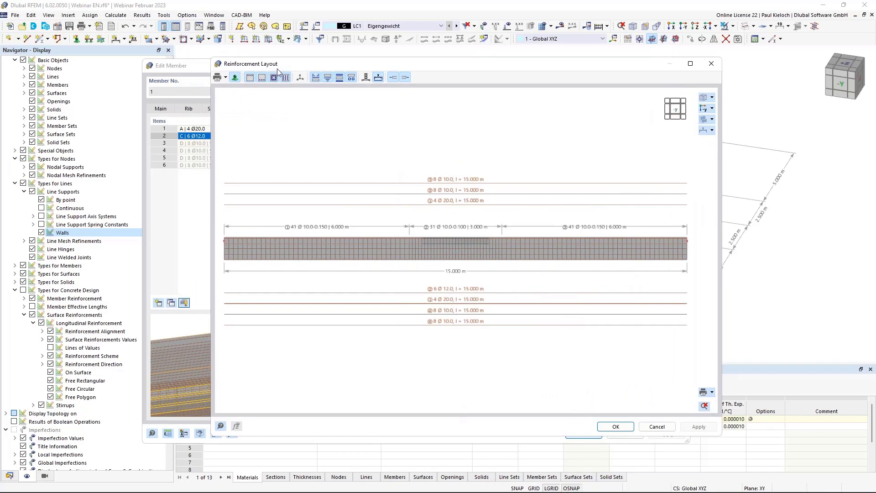
left_click(226, 78)
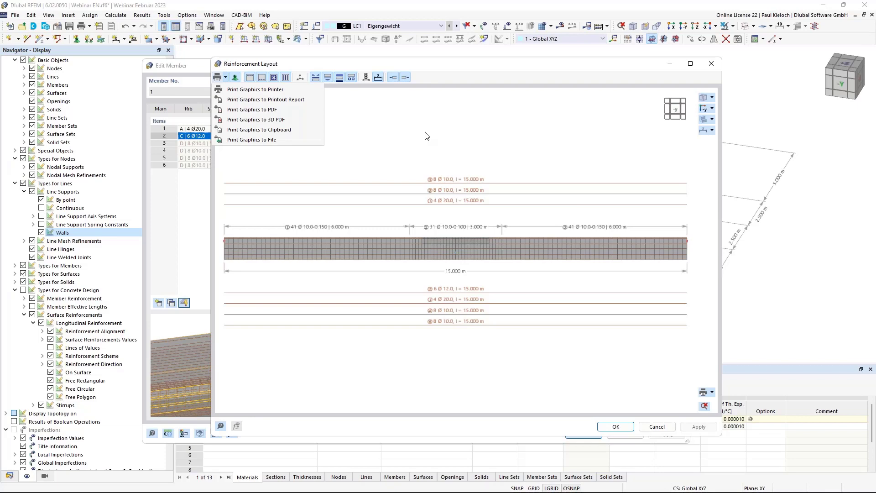
left_click(436, 137)
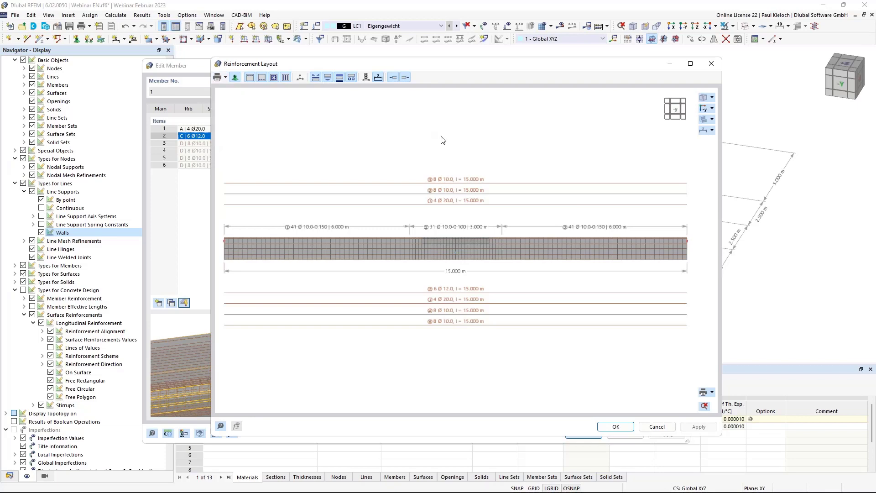
left_click(713, 64)
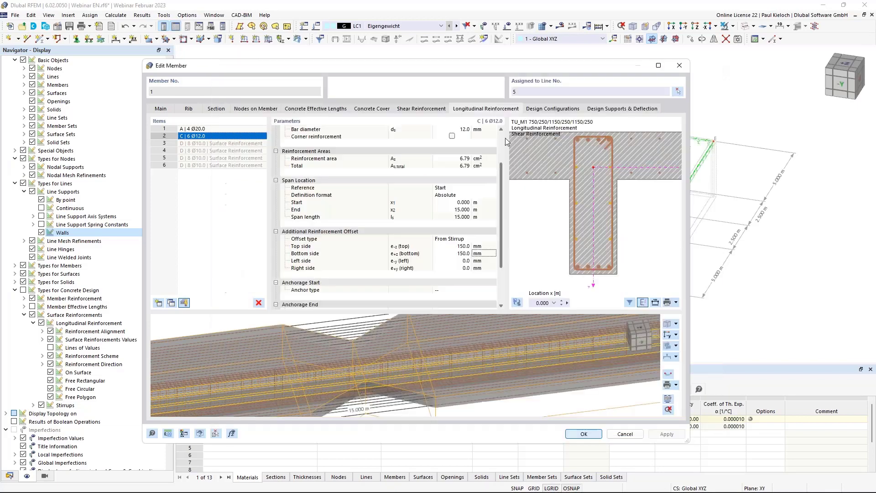
Review the member design parameters of the Standard ultimate configuration, including the required shear reinforcement and shear joint settings
left_click(551, 110)
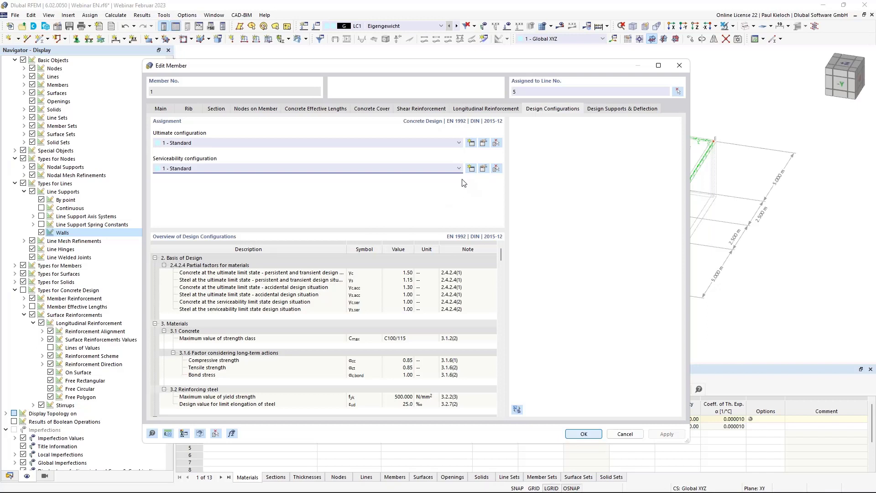
left_click(484, 142)
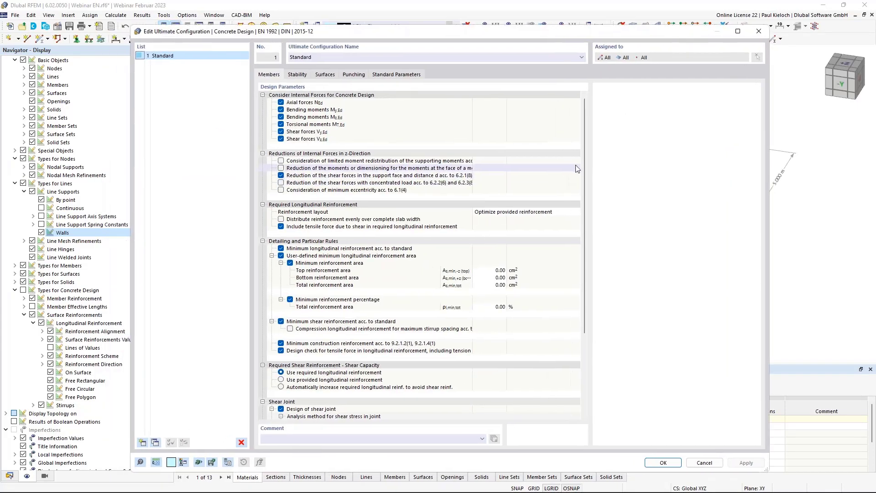
left_click_drag(585, 162, 588, 251)
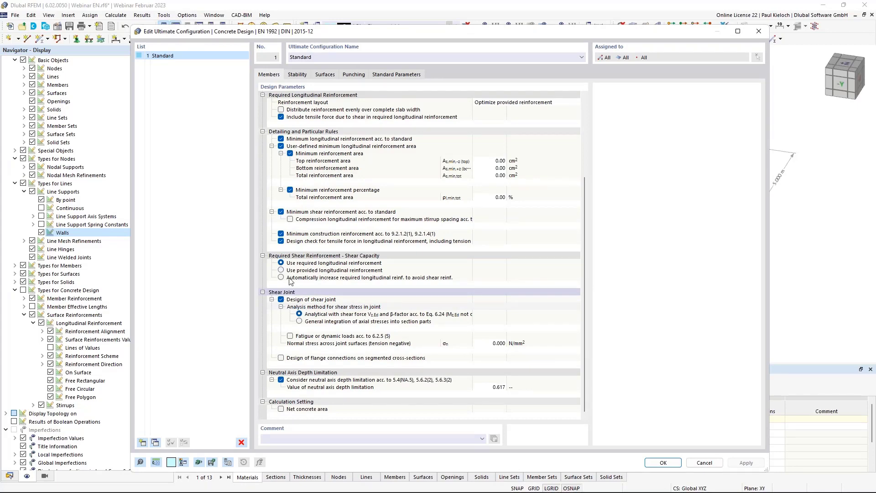
mouse_move(358, 34)
left_mouse_down()
mouse_move(336, 203)
mouse_move(369, 160)
mouse_move(365, 39)
left_mouse_up()
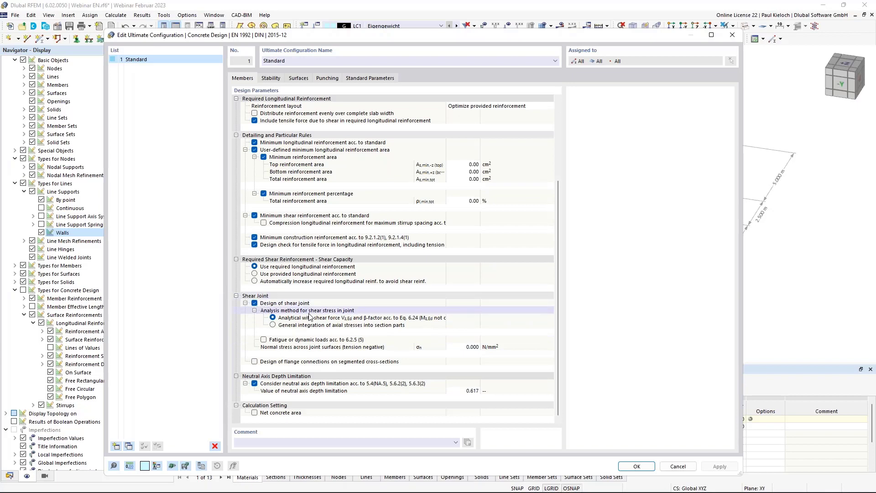
left_click(678, 466)
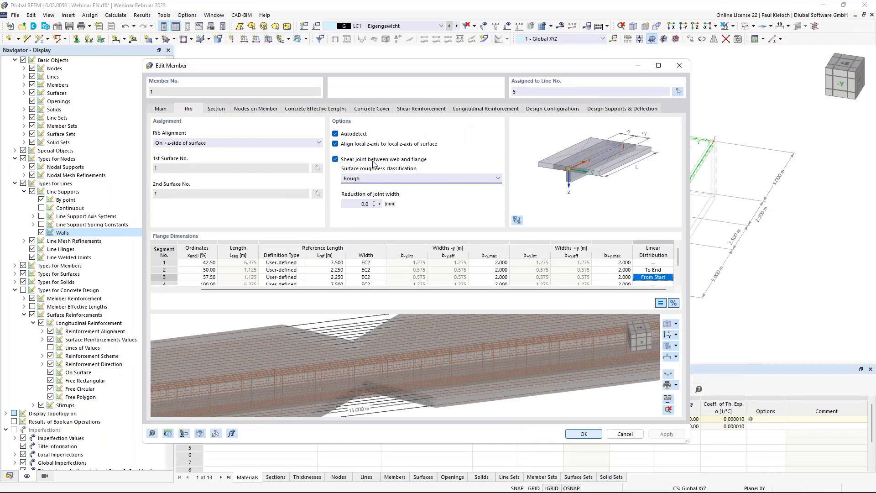
Review the Standard serviceability configuration, including the description of the automatic increase of required longitudinal reinforcement for members
left_click(554, 110)
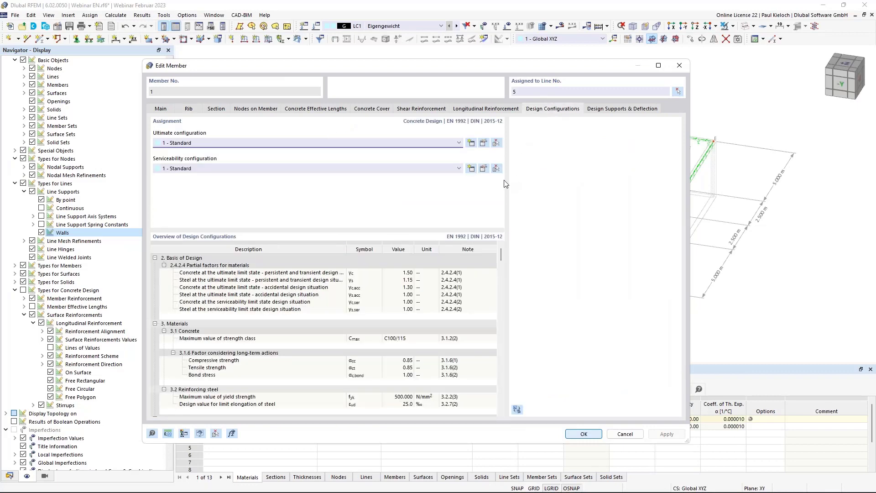
left_click(484, 168)
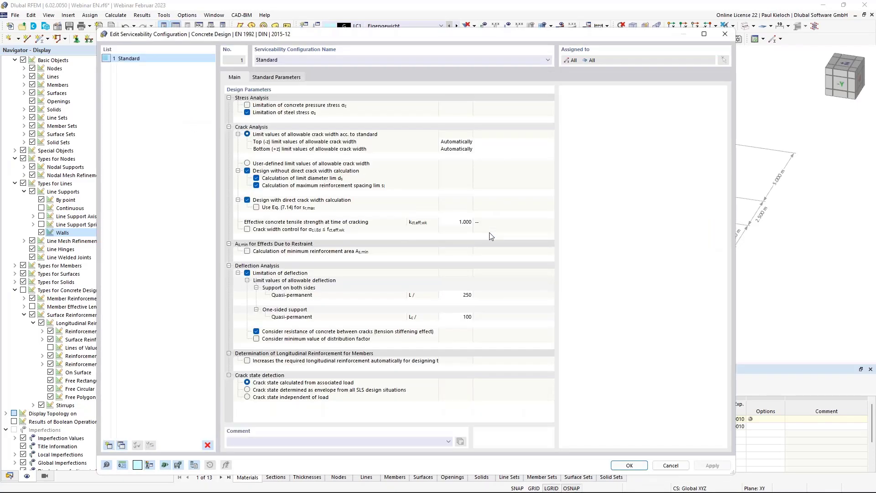
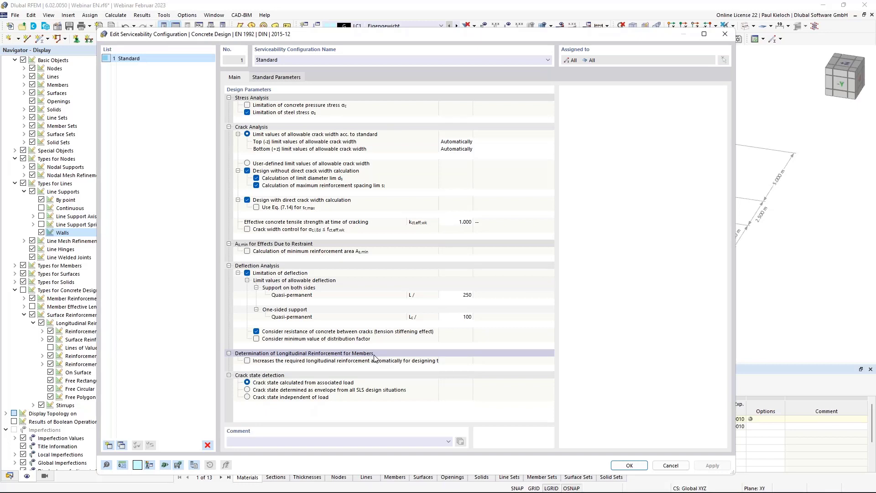
left_click(375, 362)
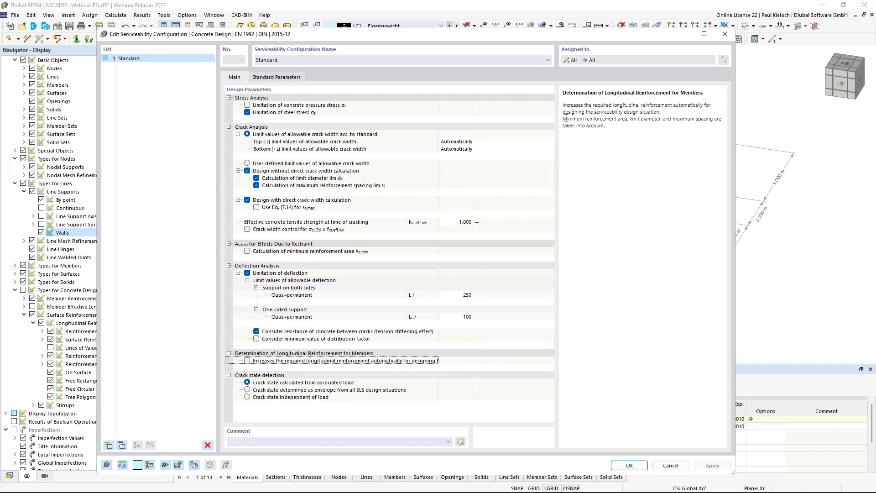
left_click_drag(564, 118, 582, 118)
left_click_drag(629, 119, 569, 119)
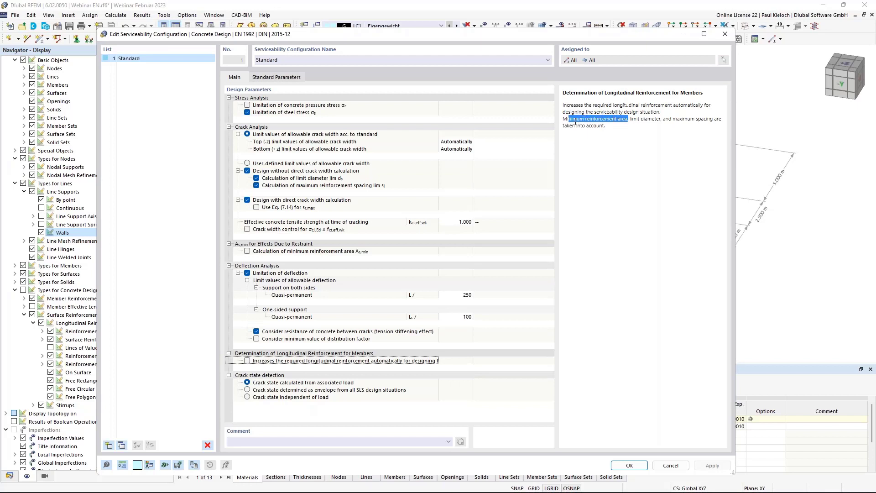
left_click(644, 140)
left_click(671, 466)
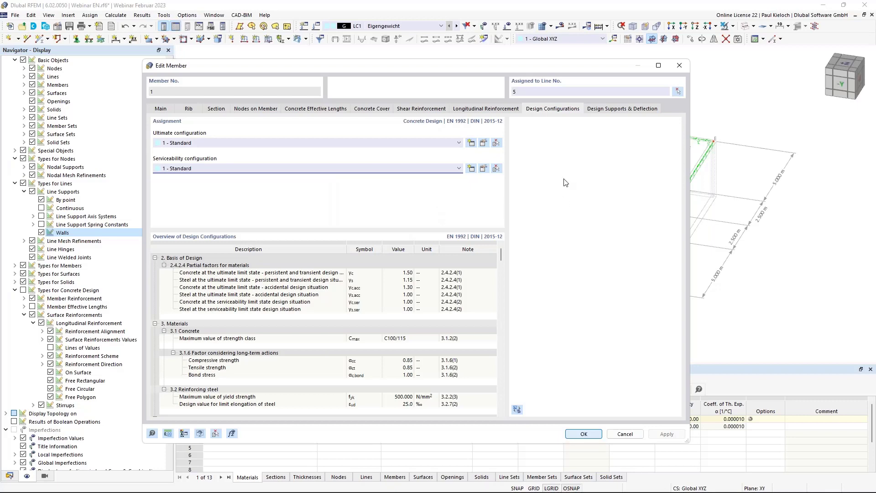
Set the check direction of the rib's deflection analysis to Local axis z
left_click(621, 109)
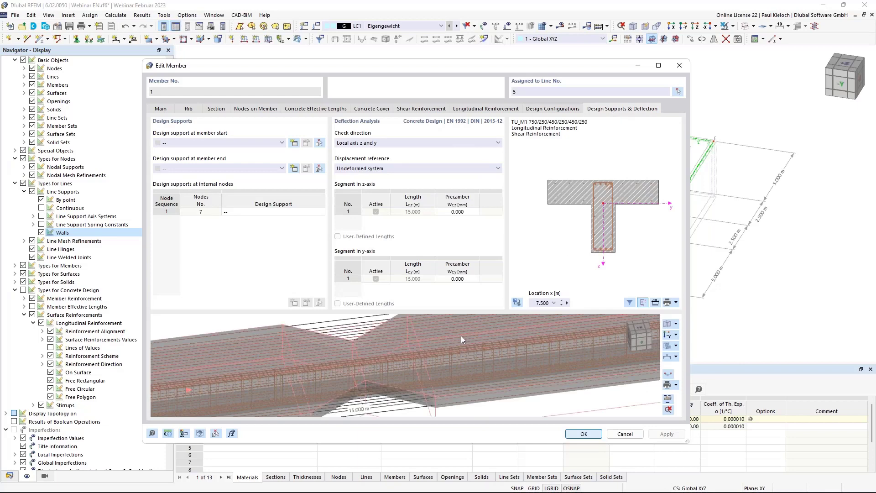
left_click(389, 140)
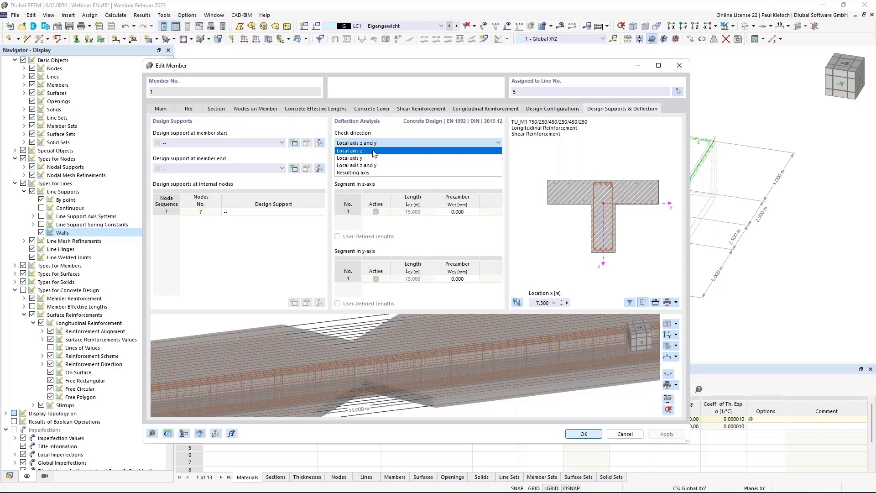
key("Escape")
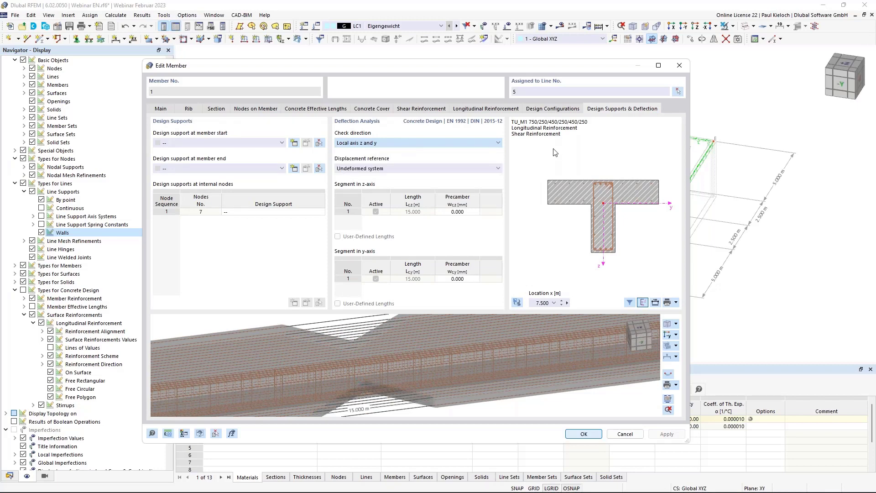
scroll(399, 146, "down", 1)
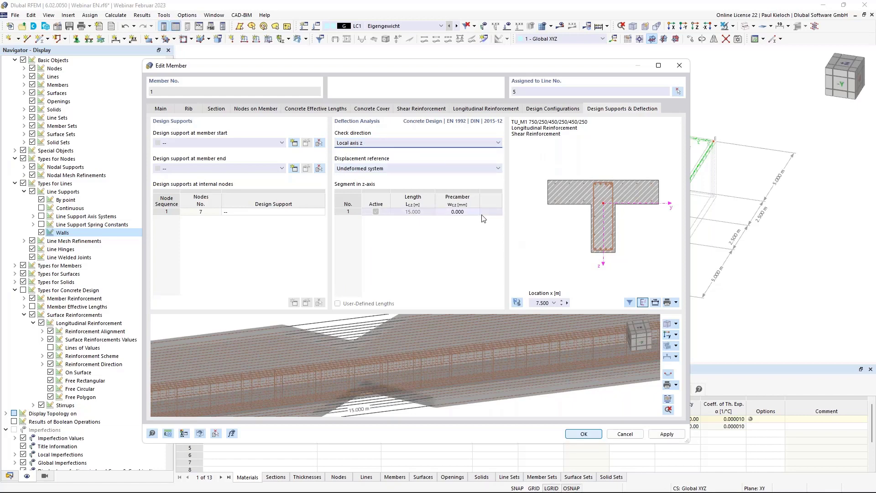
Create a 250 mm wide concrete design support at the rib's start, with monolithic connection, no inner support and no y-axis deflection design
scroll(486, 333, "down", 5)
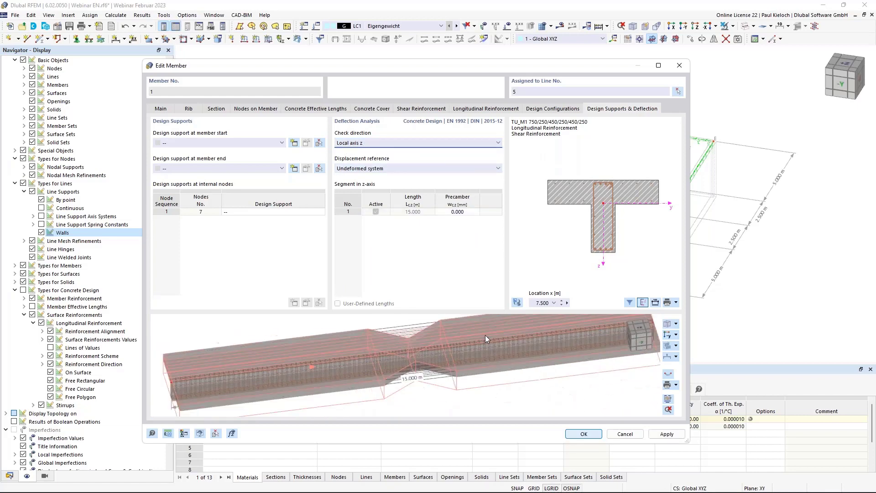
middle_click_drag(530, 349, 506, 297, "ctrl")
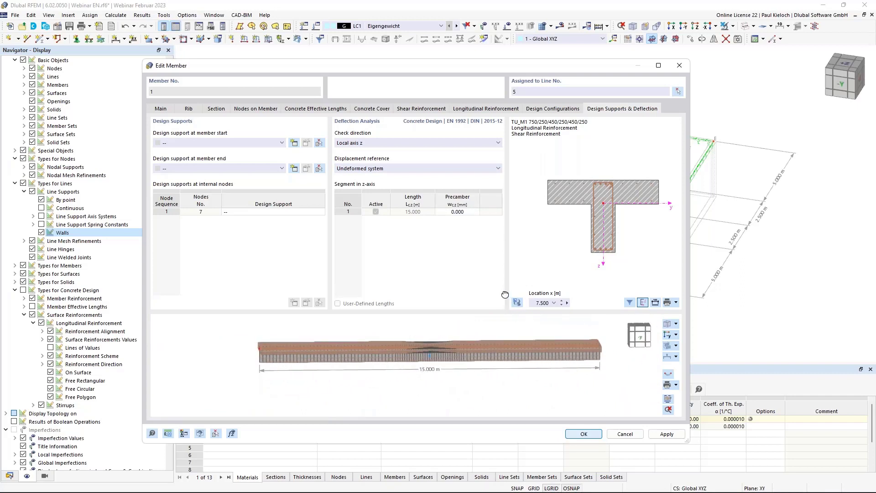
scroll(467, 344, "up", 2)
scroll(468, 344, "down", 1)
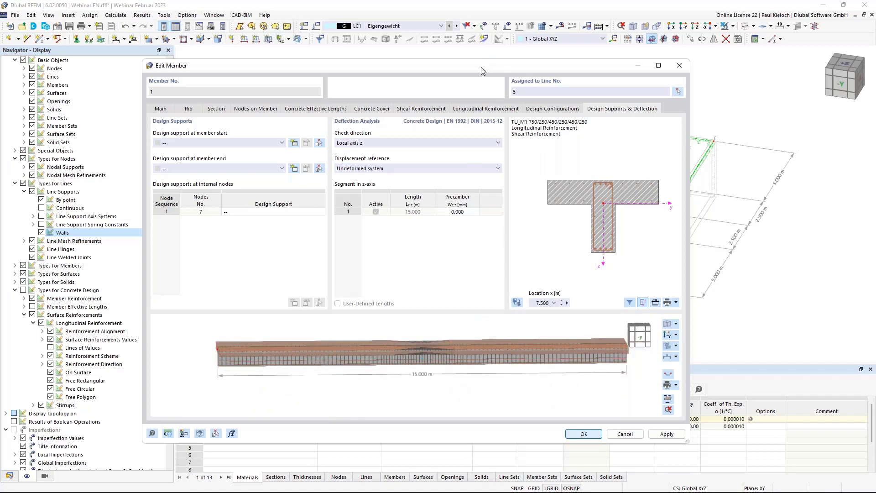
left_click_drag(481, 67, 250, 48)
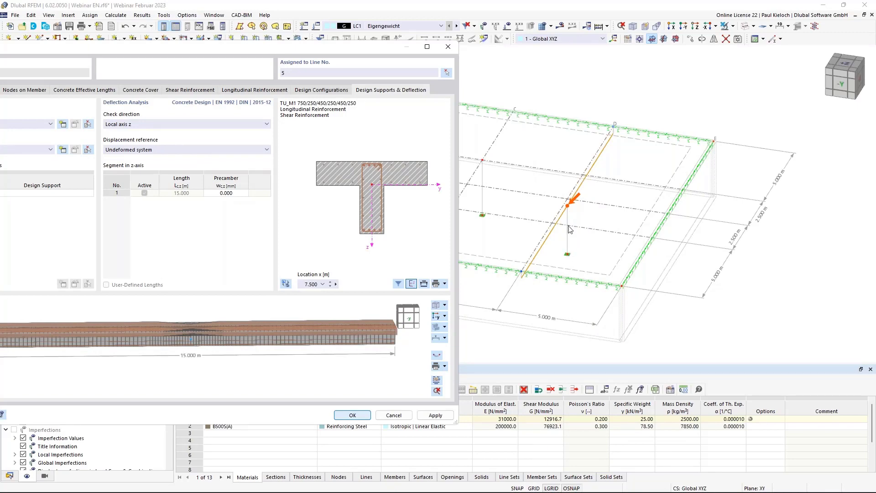
left_click_drag(362, 49, 599, 44)
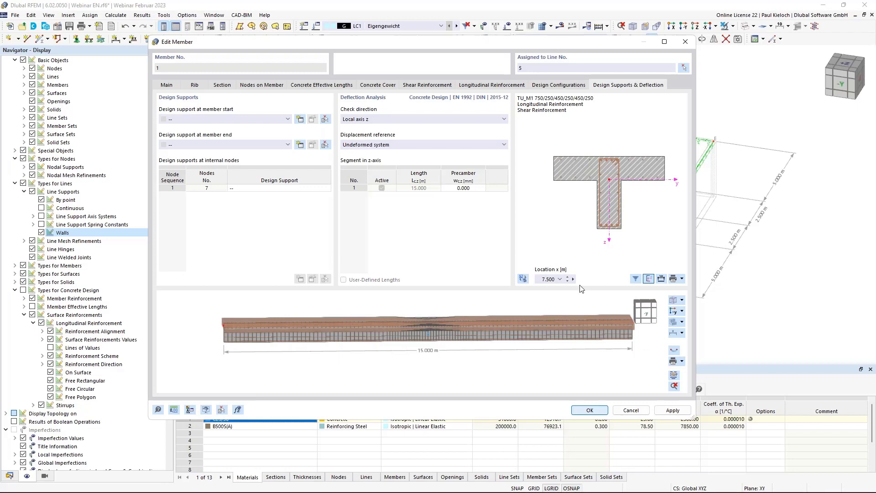
left_click(259, 119)
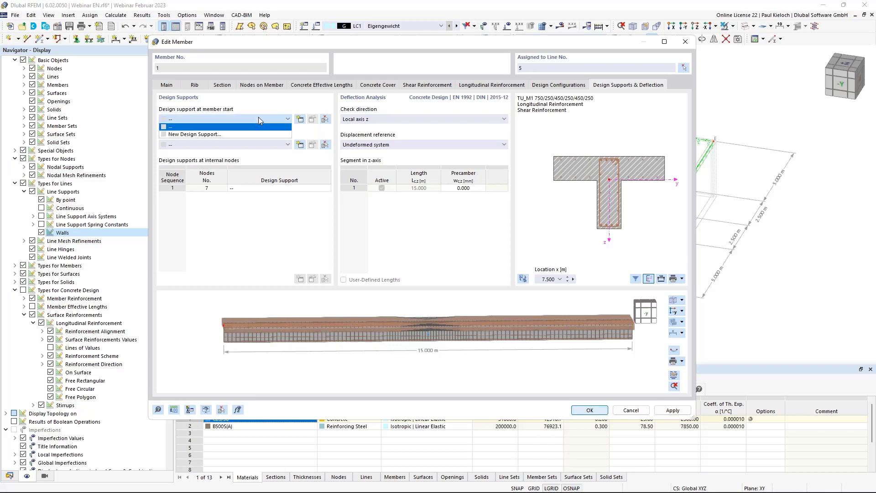
left_click(201, 134)
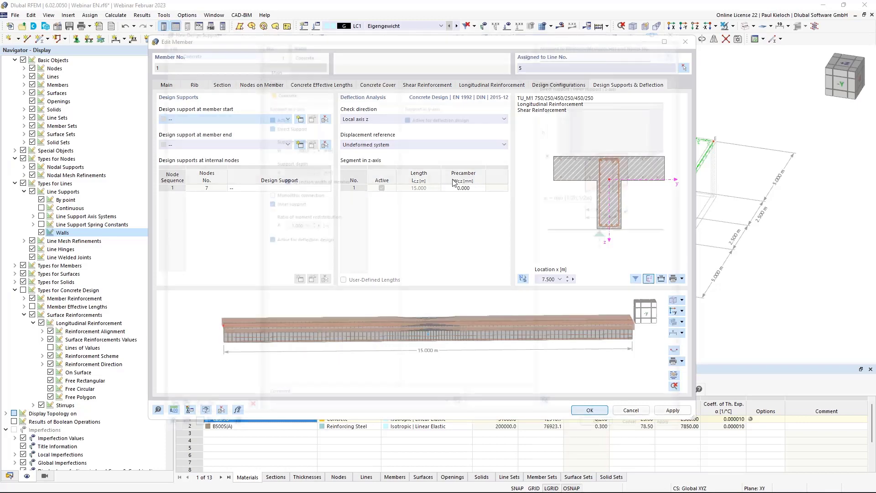
left_click(432, 104)
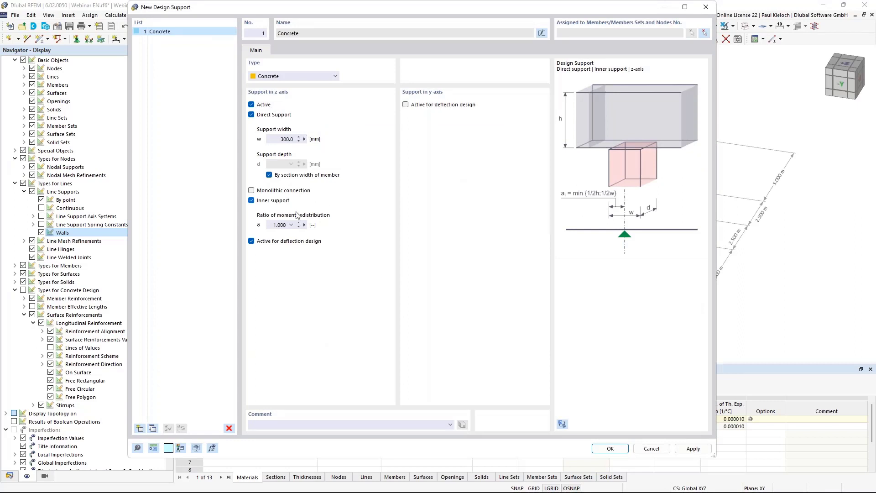
left_click(274, 190)
left_click(284, 201)
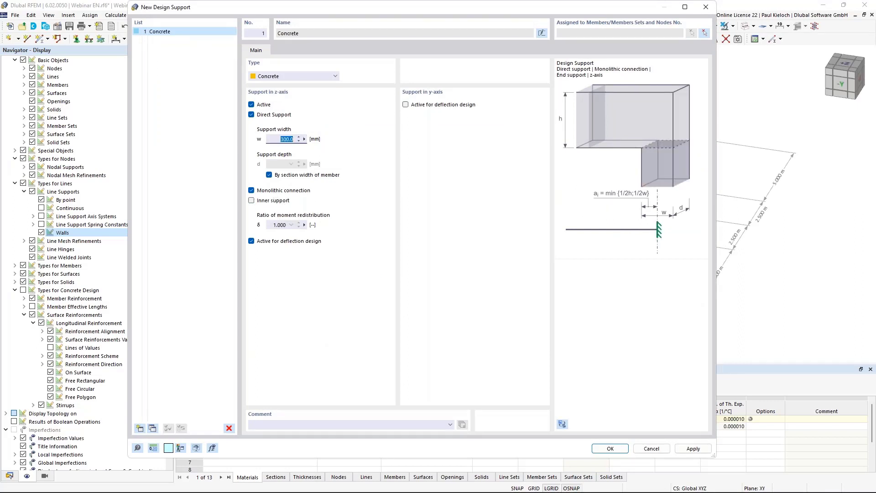
type("250")
left_click(609, 448)
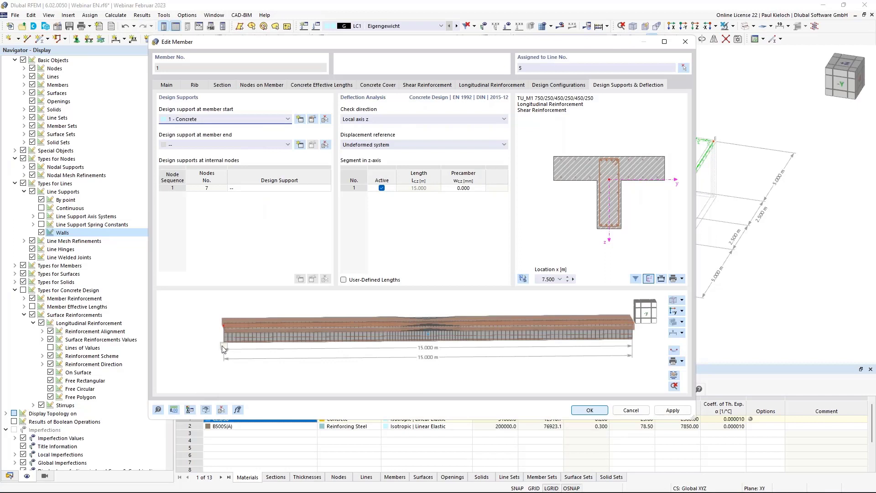
Reuse that design support at the rib's end and assign a new 250 mm wide inner support without y-axis deflection design to node 7
left_click(223, 144)
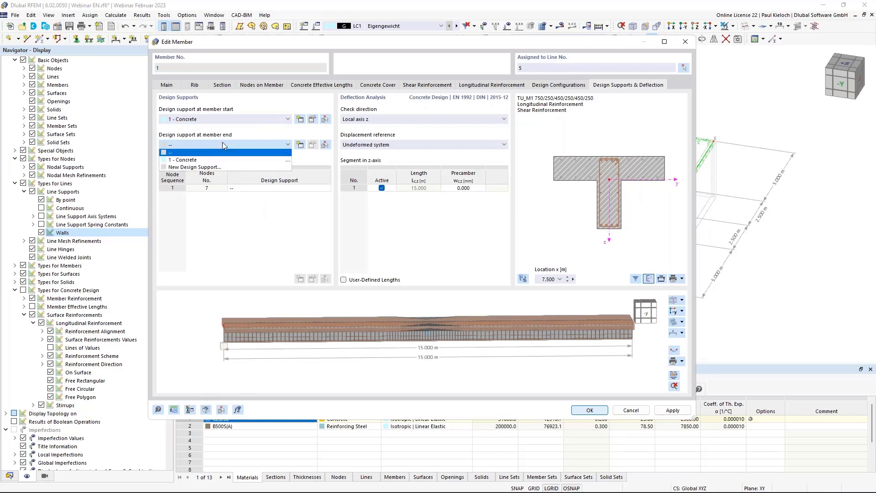
left_click(184, 160)
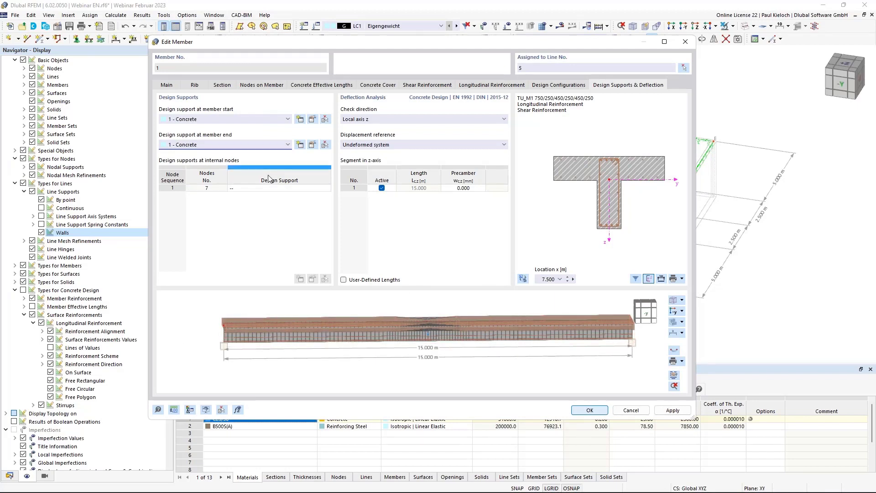
left_click(279, 188)
left_click(287, 188)
left_click(273, 210)
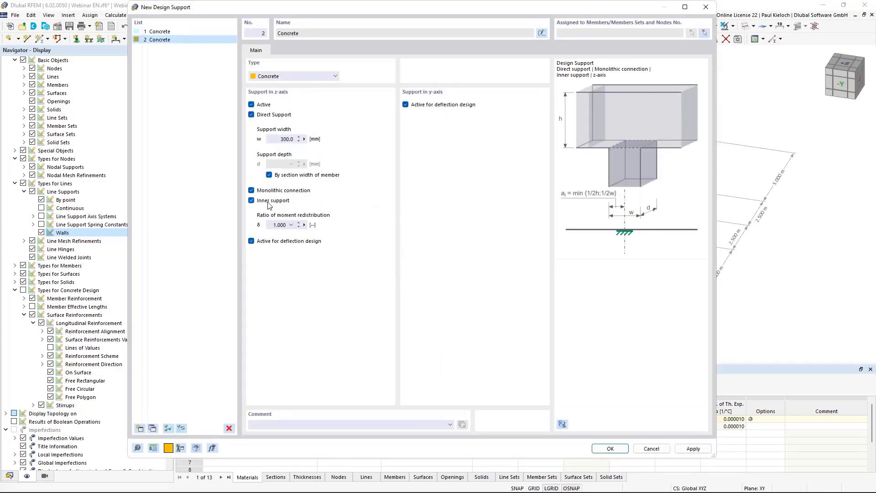
double_click(292, 138)
type("250")
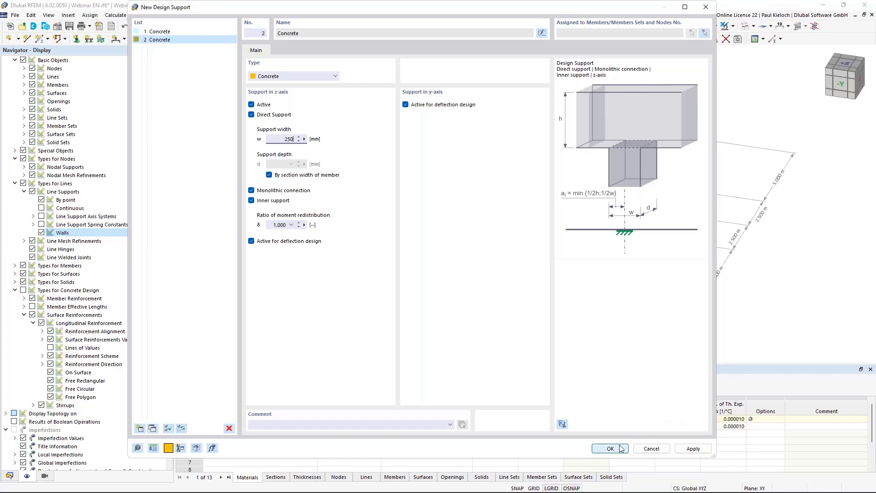
left_click(455, 107)
left_click(609, 449)
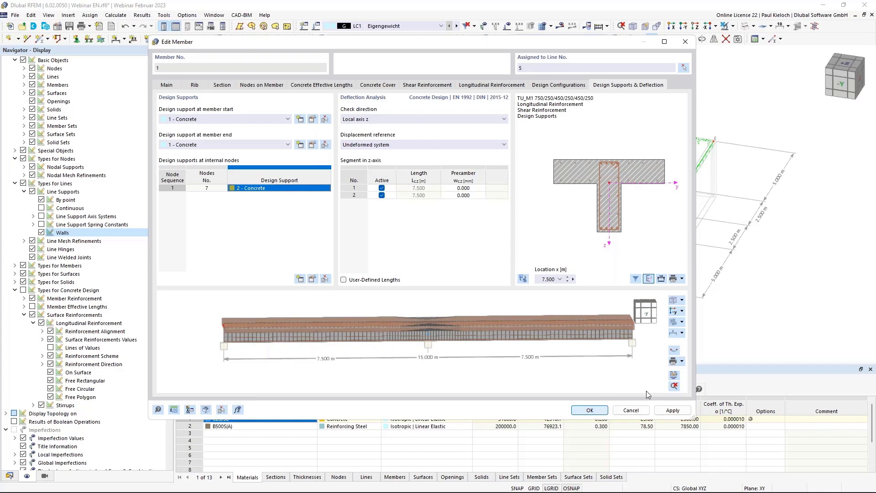
left_click(593, 409)
Enable mesh refinement for the column head nodes 7-11 and start a new nodal mesh refinement for them
middle_click_drag(565, 216, 644, 166, "ctrl")
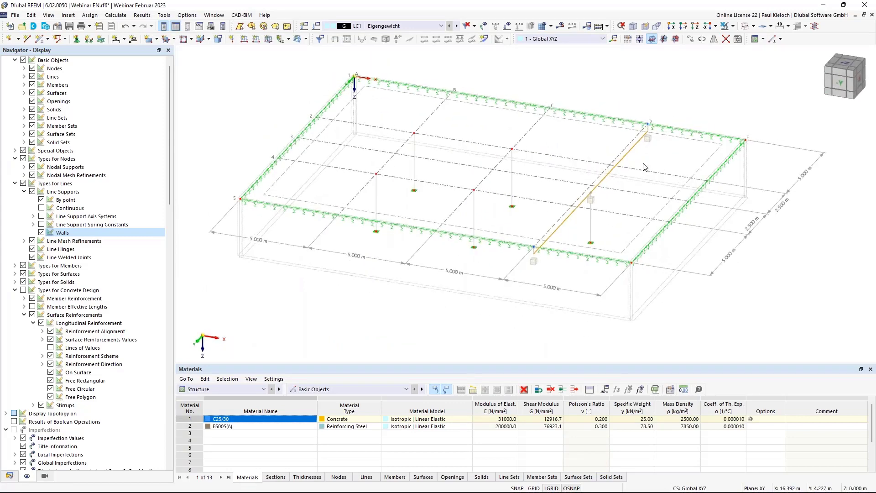
left_click(643, 164)
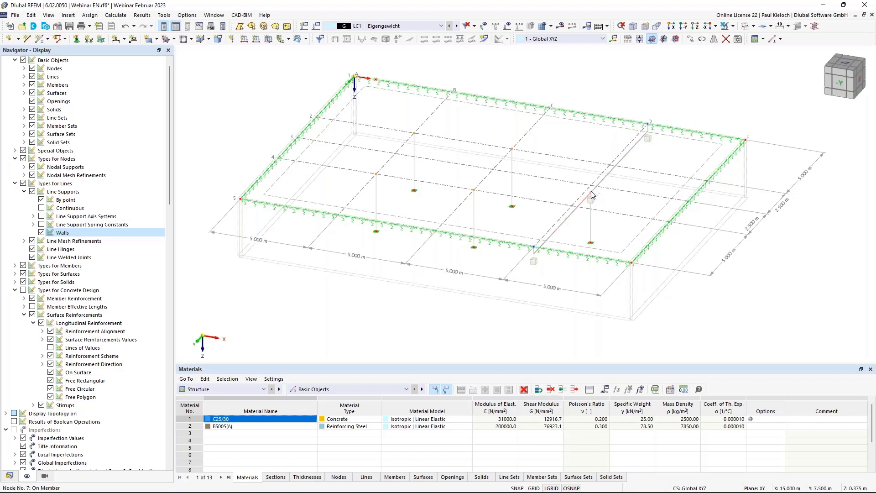
double_click(474, 191)
left_click(221, 208)
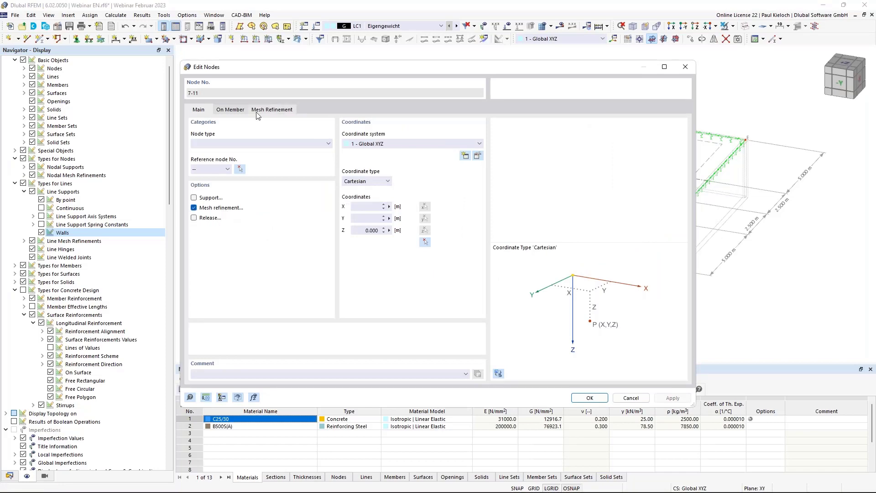
left_click(272, 110)
left_click(286, 144)
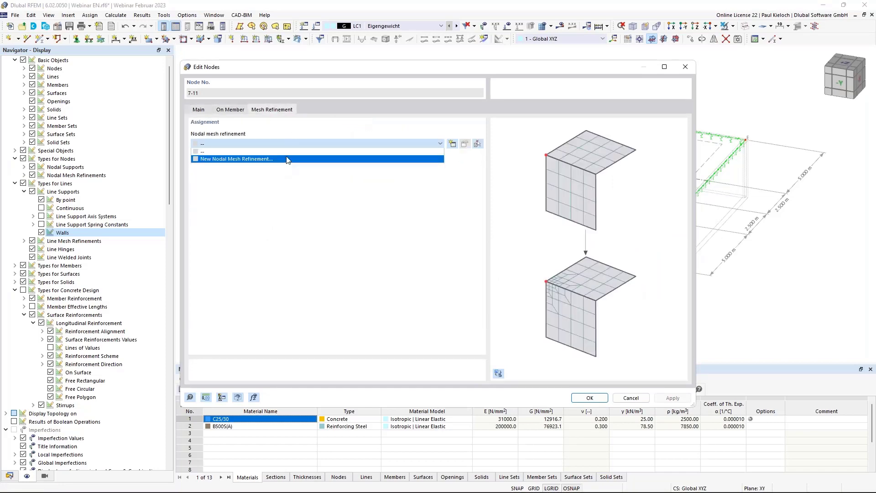
left_click(286, 159)
Define the nodal mesh refinement as Rectangular with a side length of 0.500 m and an inner target FE length of 0.075 m
left_click(380, 147)
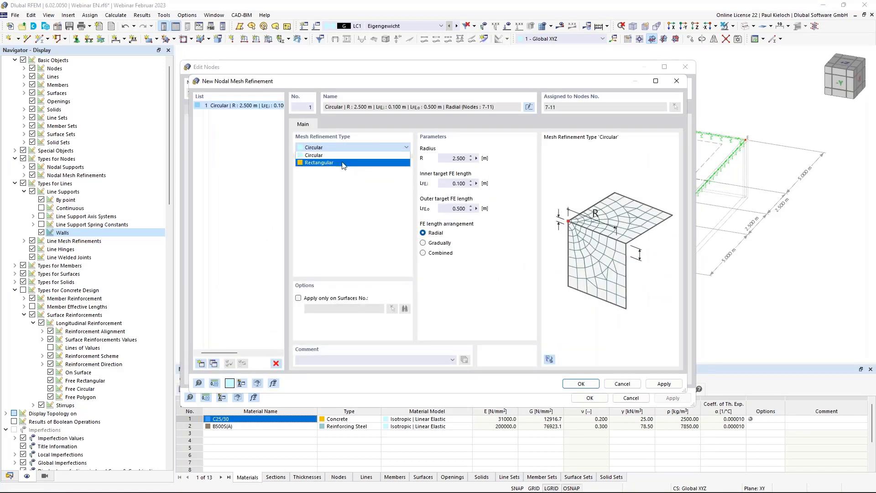
left_click(343, 163)
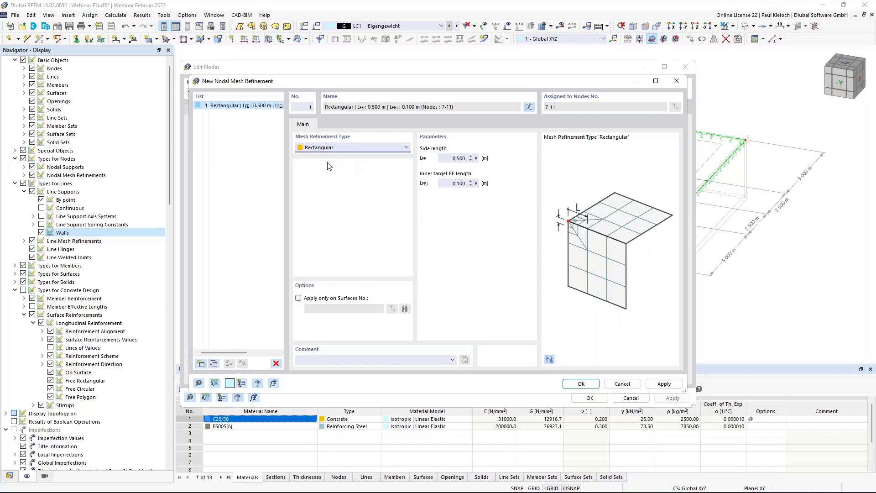
double_click(458, 158)
double_click(460, 183)
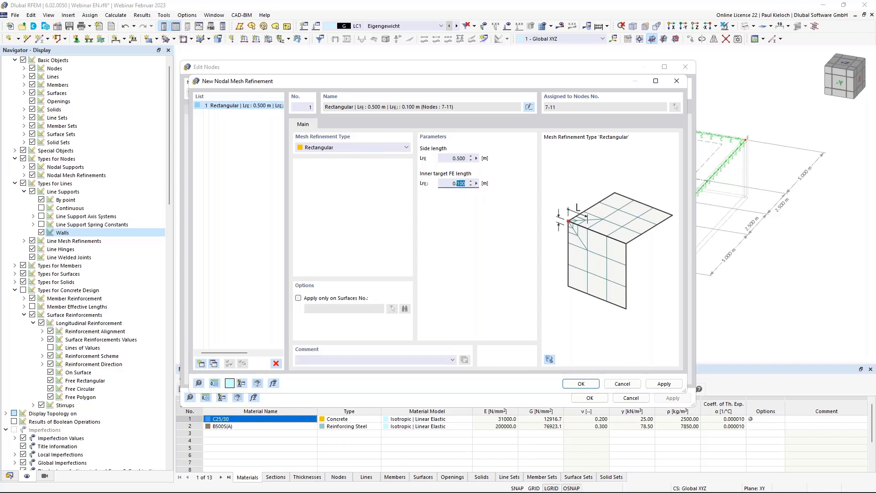
type("075")
left_click(586, 384)
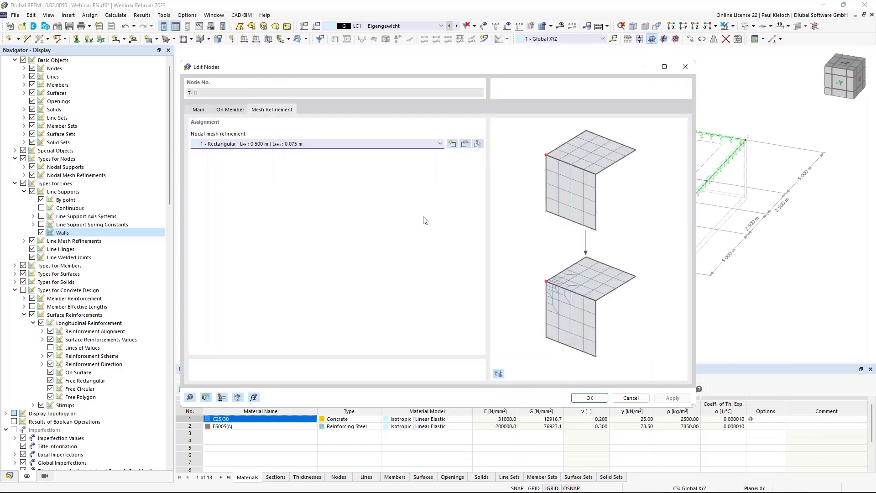
left_click(588, 397)
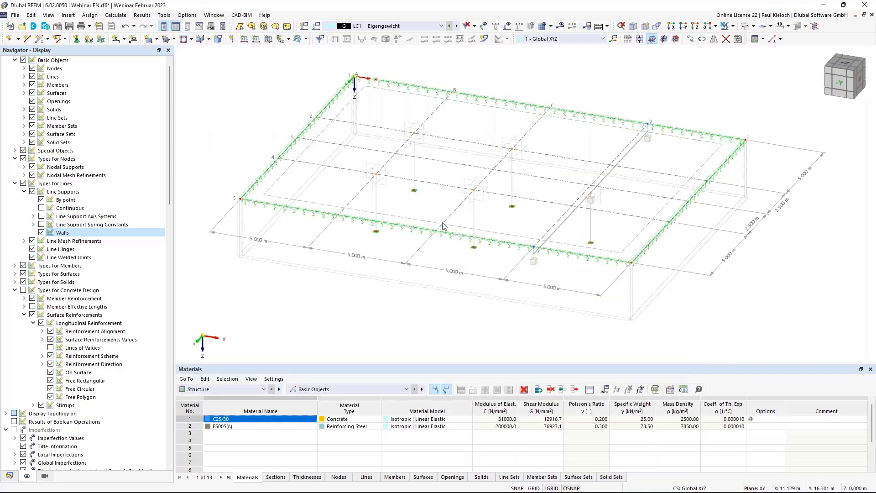
Create a new surface results adjustment and assign it to slab surface 1
middle_click_drag(526, 151, 567, 138, "ctrl")
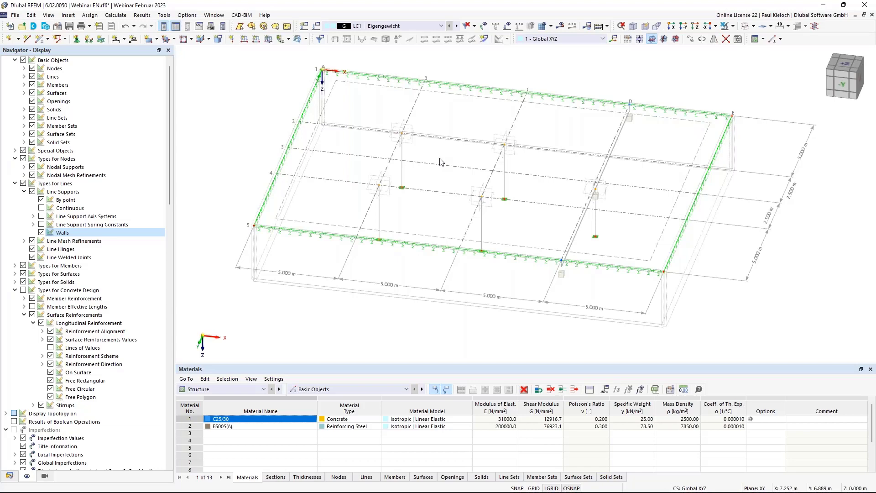
middle_click_drag(429, 164, 416, 172)
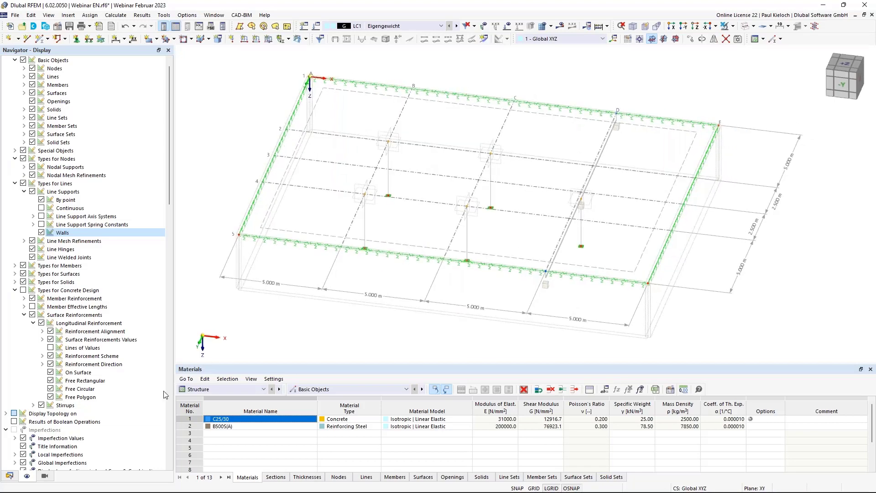
left_click(9, 477)
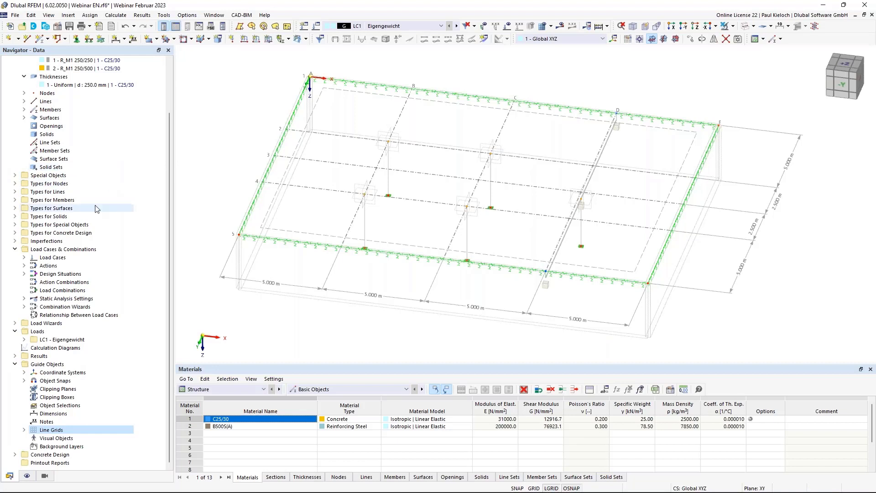
left_click(16, 176)
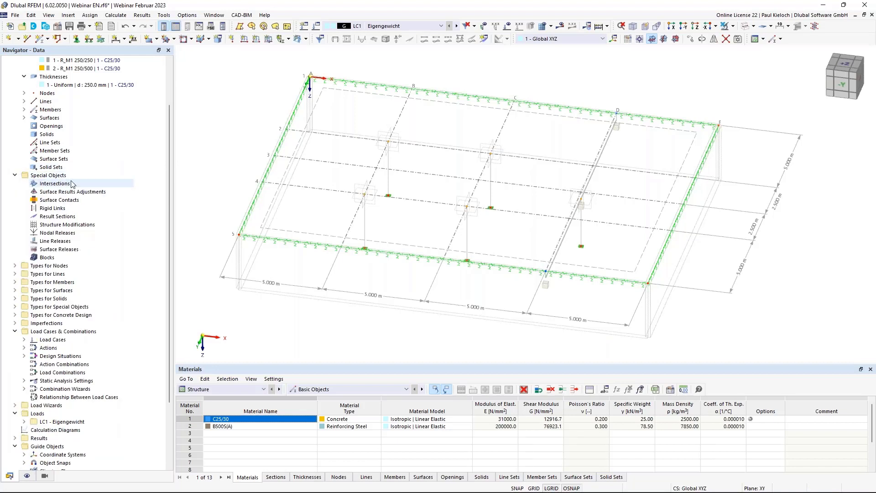
left_click(93, 194)
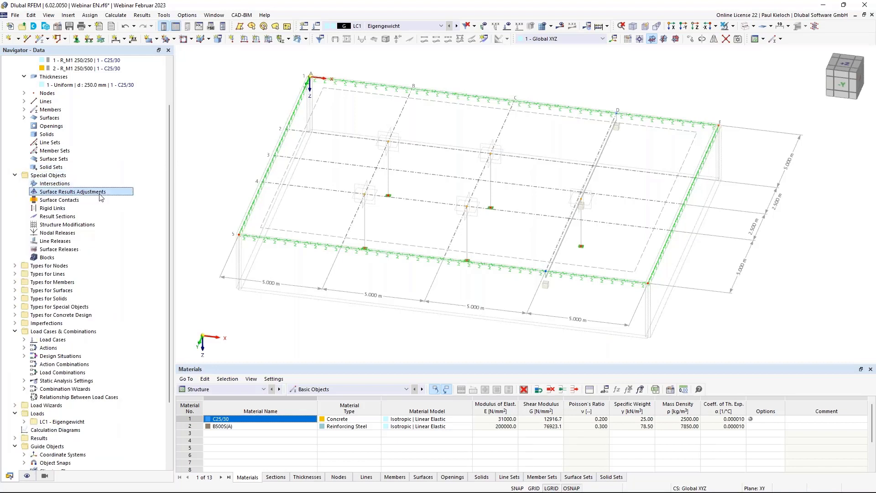
right_click(104, 194)
left_click(132, 207)
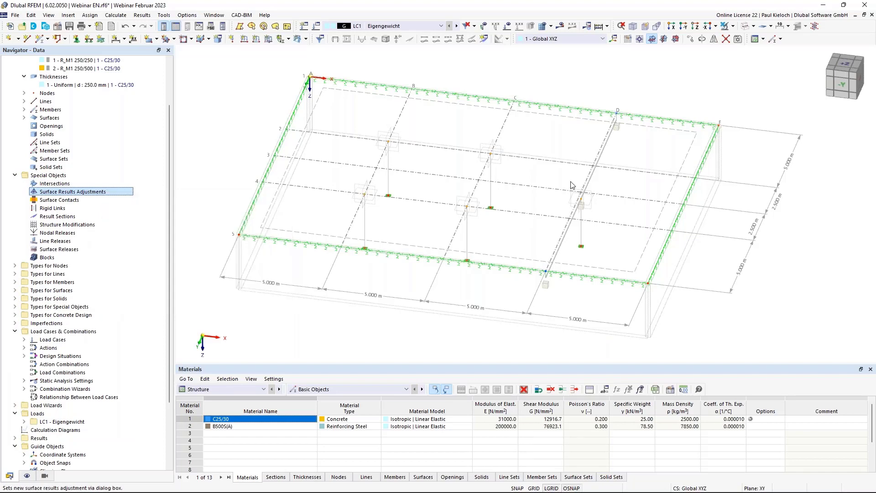
left_click(674, 120)
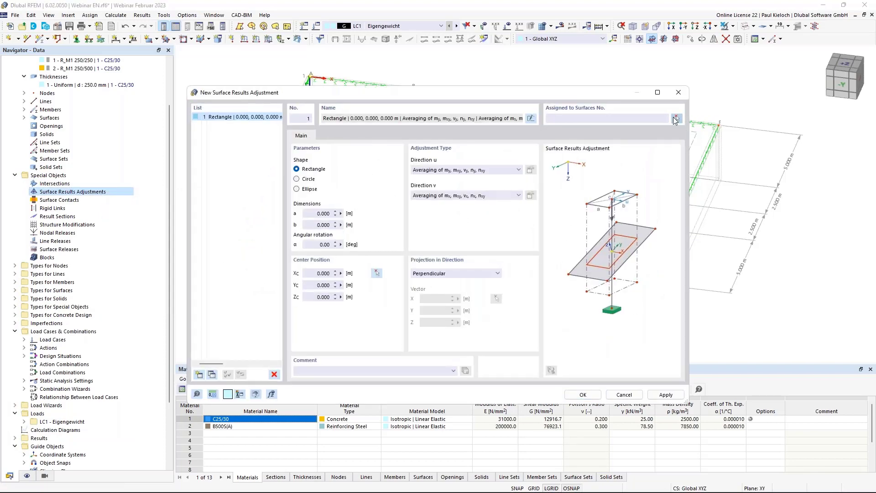
left_click(277, 152)
left_click(145, 143)
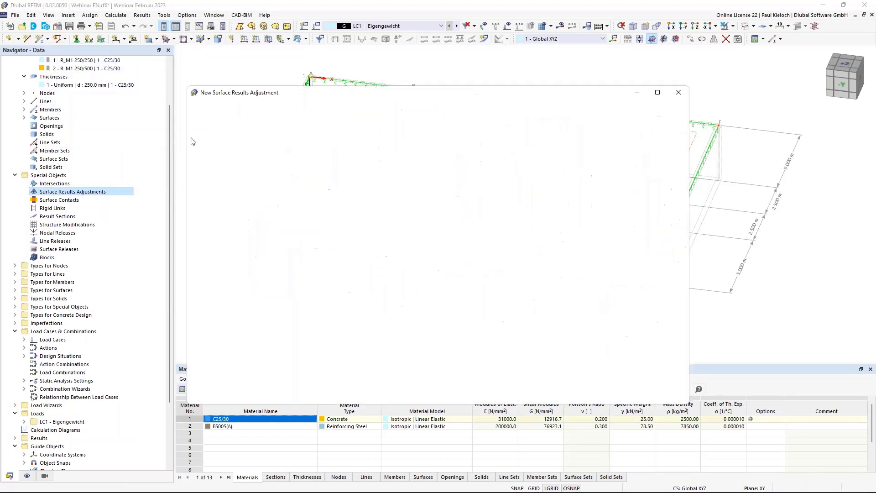
Set both dimensions a and b of the rectangular results adjustment to 0.75 m
left_click(315, 213)
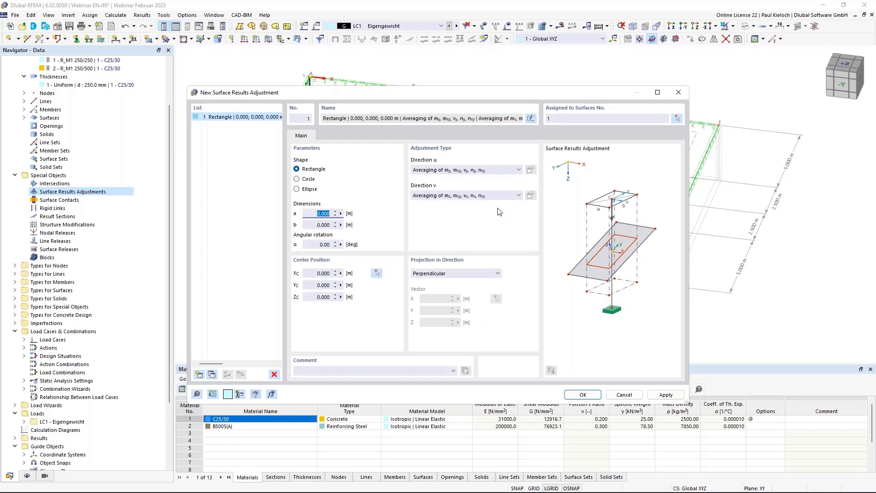
type("0,75")
left_click(313, 224)
type("0,")
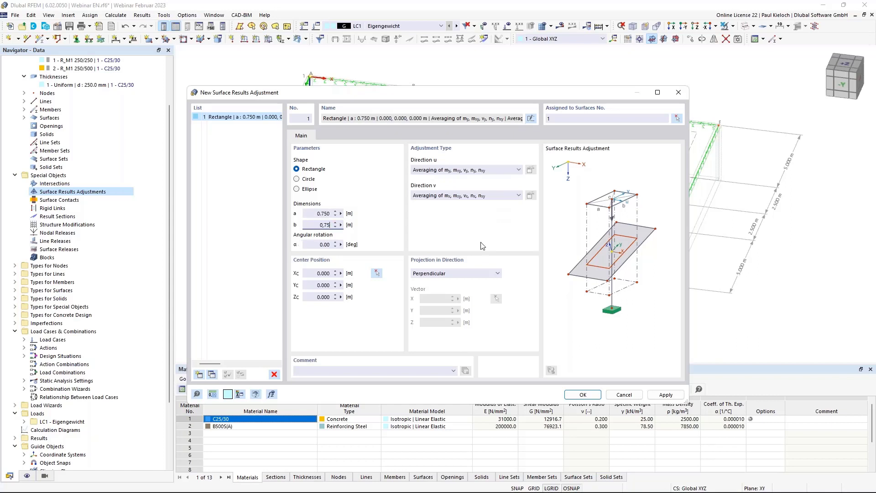
type("75")
key("Return")
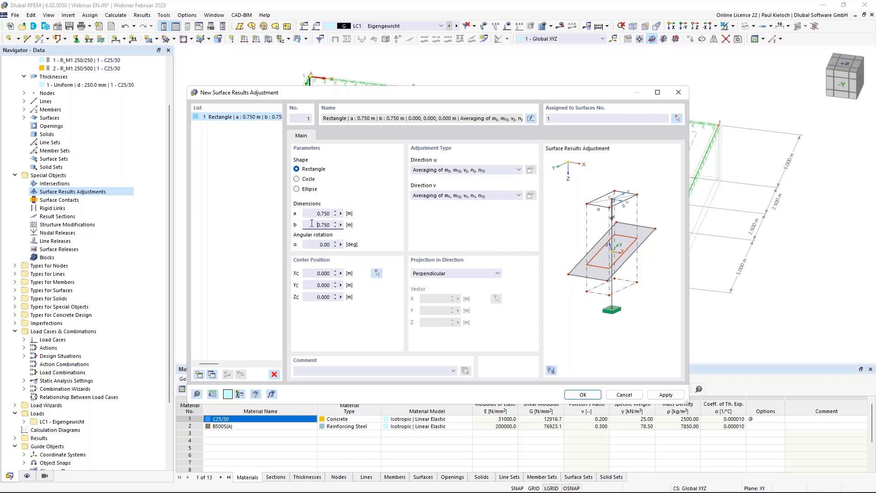
Centre the 0.75 m rectangular results adjustment on the column head node at X 5, Y 10, Z 0 m and apply it
left_click(376, 273)
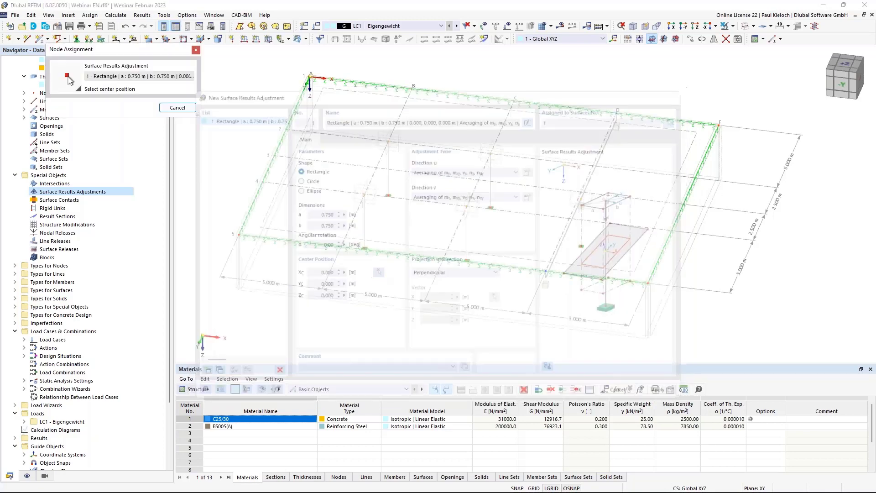
left_click(367, 179)
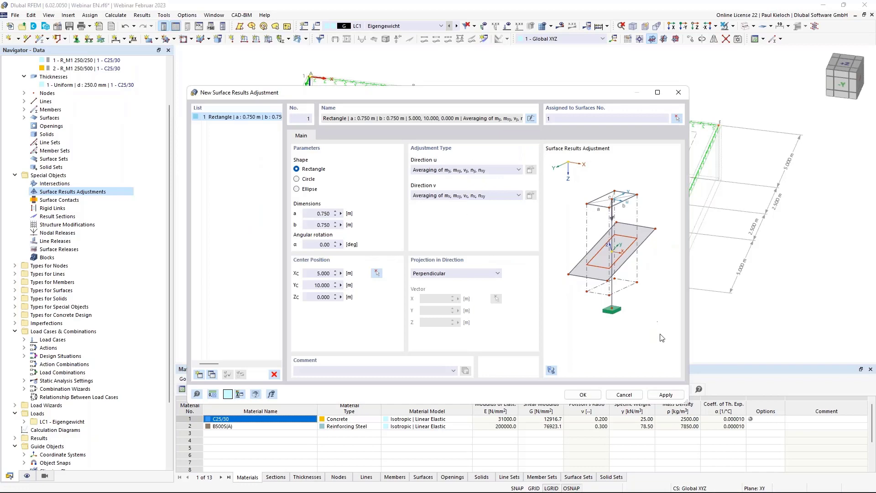
left_click(665, 395)
left_click_drag(437, 94, 732, 112)
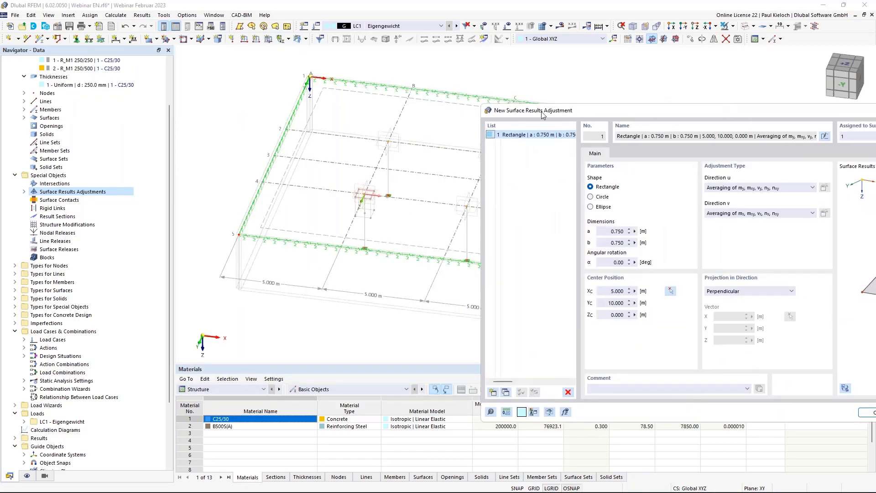
left_click_drag(543, 114, 556, 111)
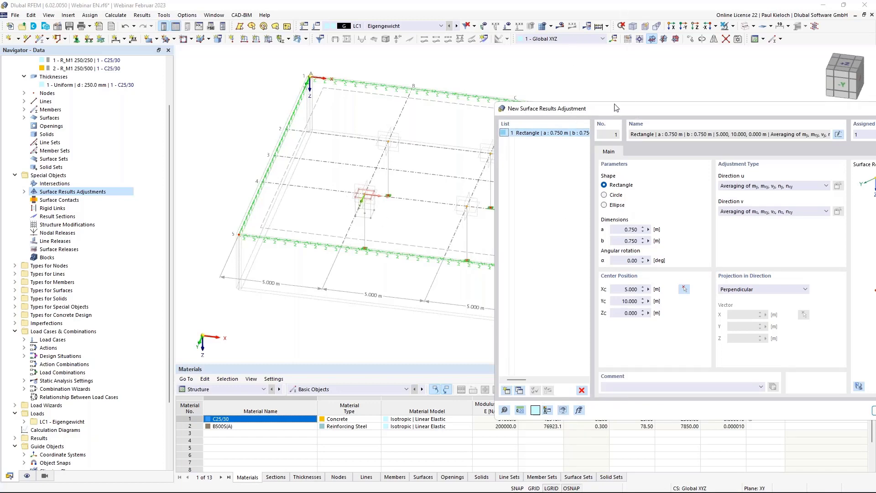
left_click_drag(616, 108, 225, 82)
Copy the results adjustment and centre the copy on the column head node at X 5, Y 5, Z 0 m
left_click(134, 365)
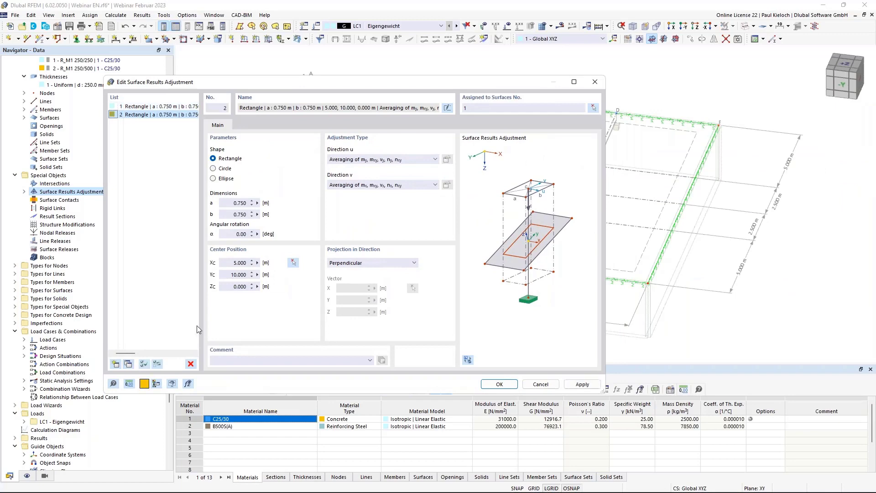
left_click(293, 262)
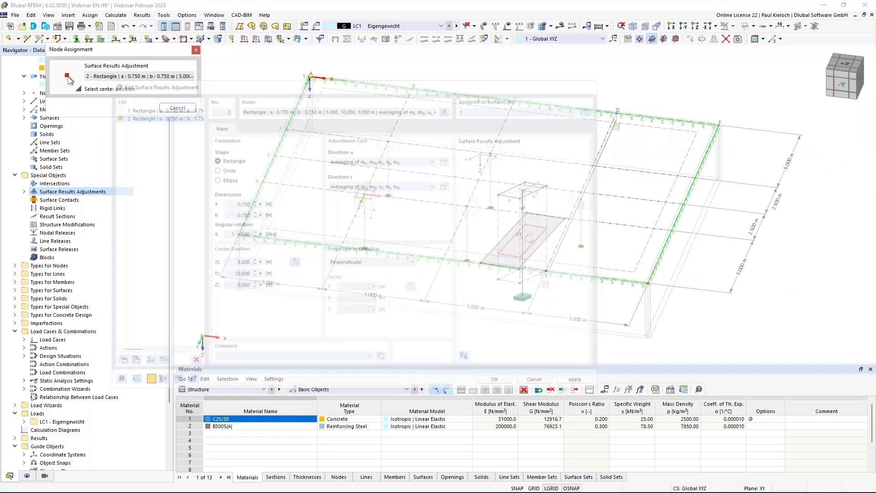
left_click(388, 141)
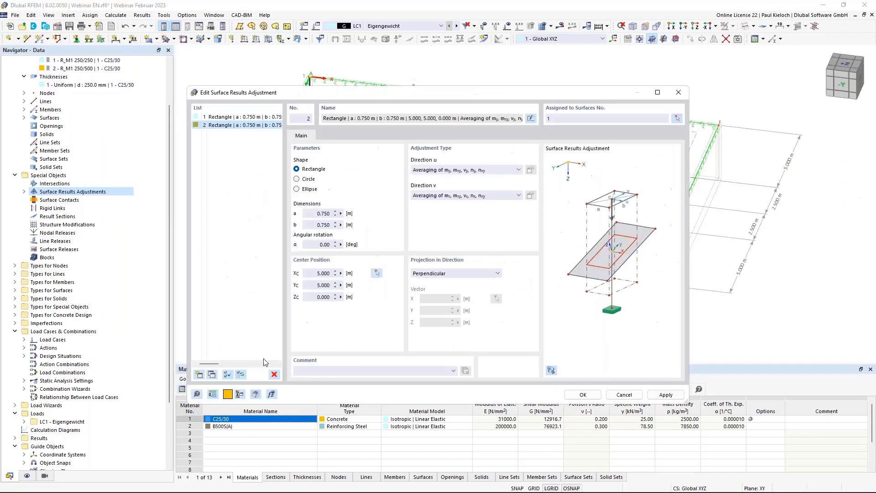
Make two more copies of the results adjustment, centred on the column head nodes at X 10, Y 10 and X 10, Y 5 m
left_click(212, 374)
left_click(377, 273)
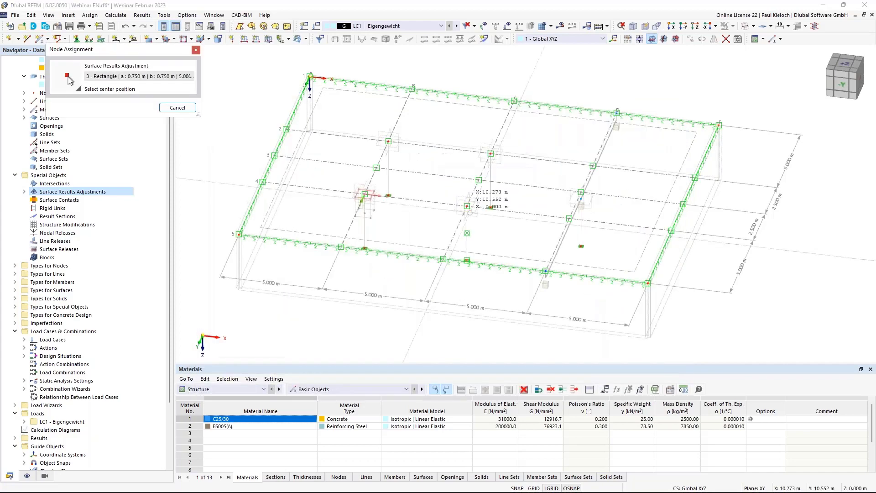
left_click(466, 206)
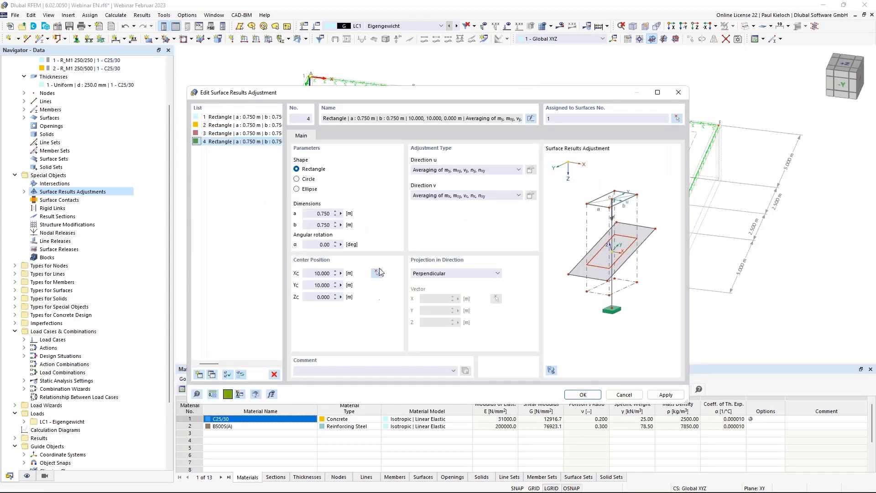
left_click(377, 273)
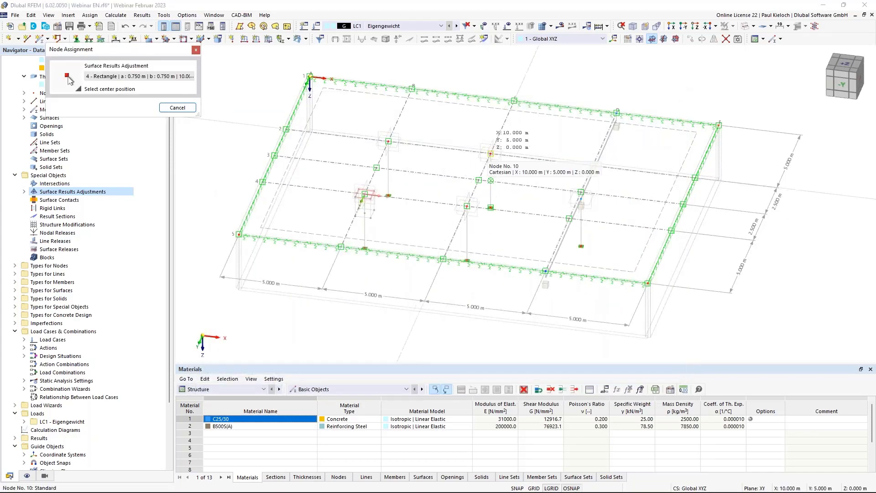
left_click(490, 154)
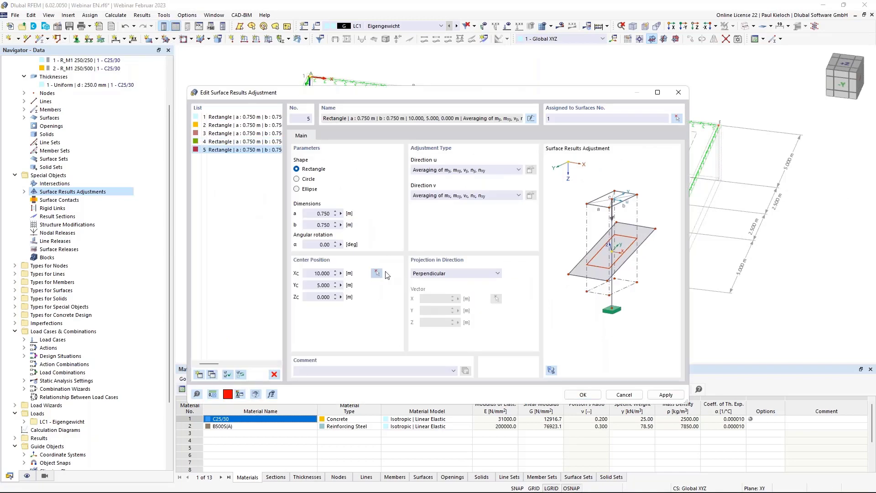
Add a fifth copy centred on the column head node at X 15, Y 7.5 m, apply the adjustments and save the model
left_click(377, 273)
scroll(522, 195, "up", 5)
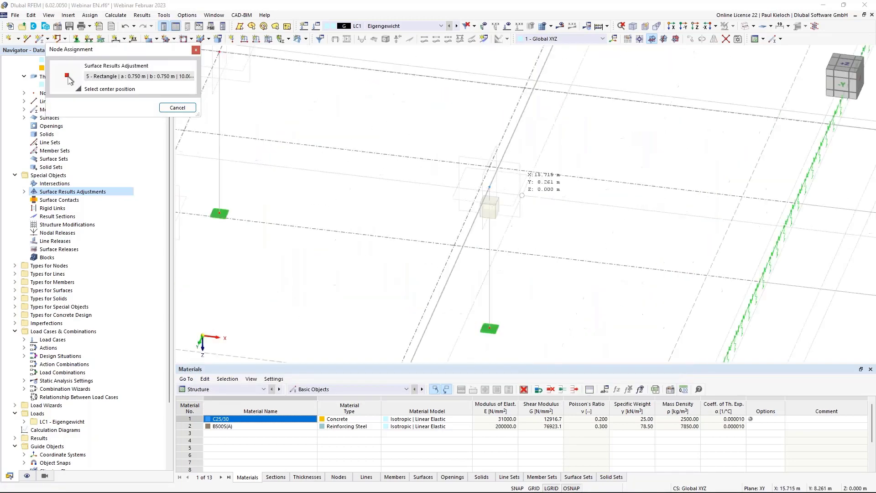
left_click(490, 167)
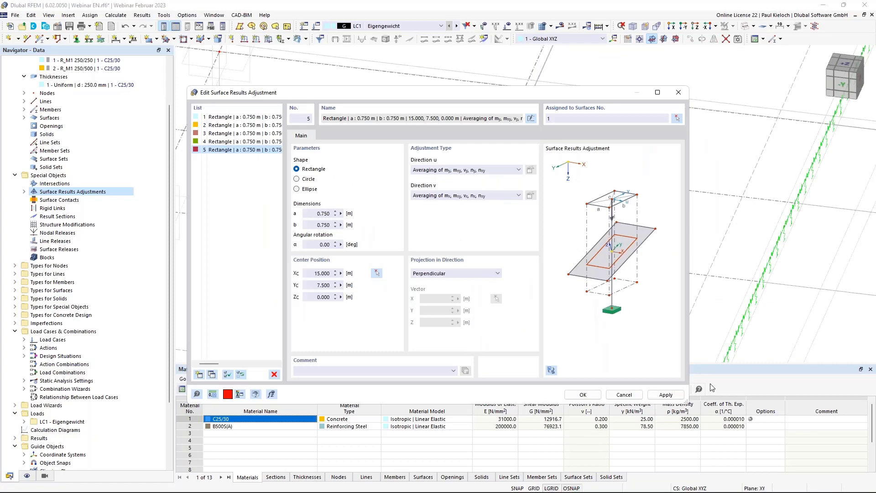
left_click(662, 397)
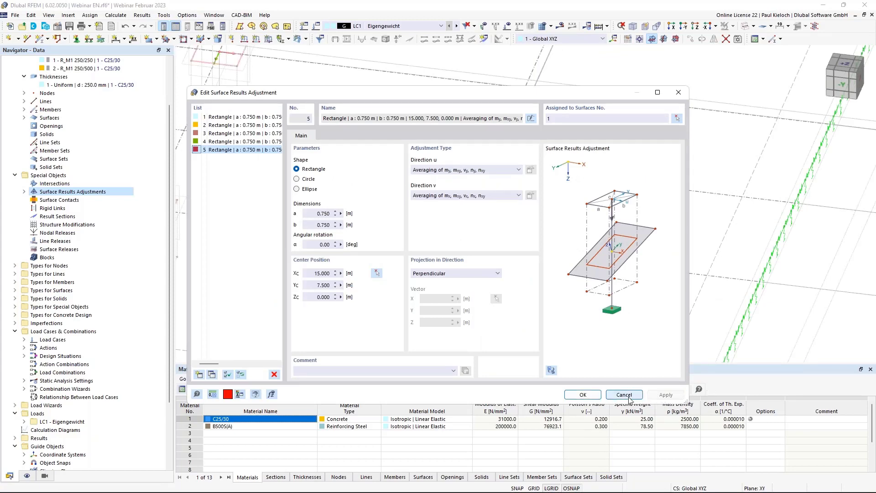
left_click(624, 395)
scroll(479, 169, "down", 5)
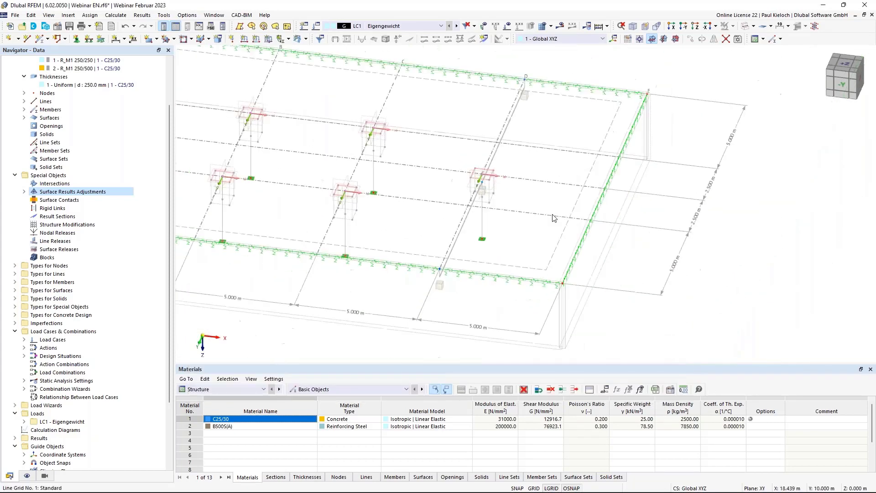
middle_click_drag(527, 179, 716, 227, "ctrl")
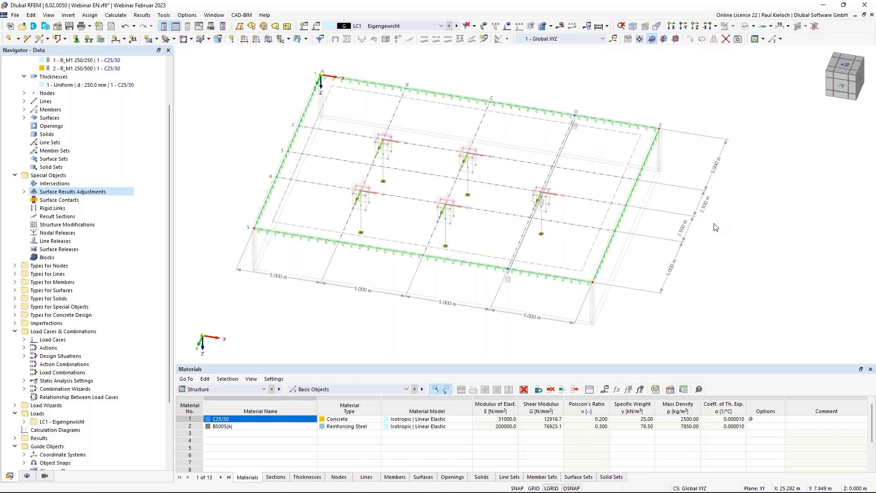
key("ctrl+s")
Calculate load case LC1 Eigengewicht and show its global deformations on the slab
mouse_move(739, 237)
middle_mouse_down("ctrl")
mouse_move(743, 221)
mouse_move(744, 254)
mouse_move(744, 203)
mouse_move(743, 228)
middle_mouse_up("ctrl")
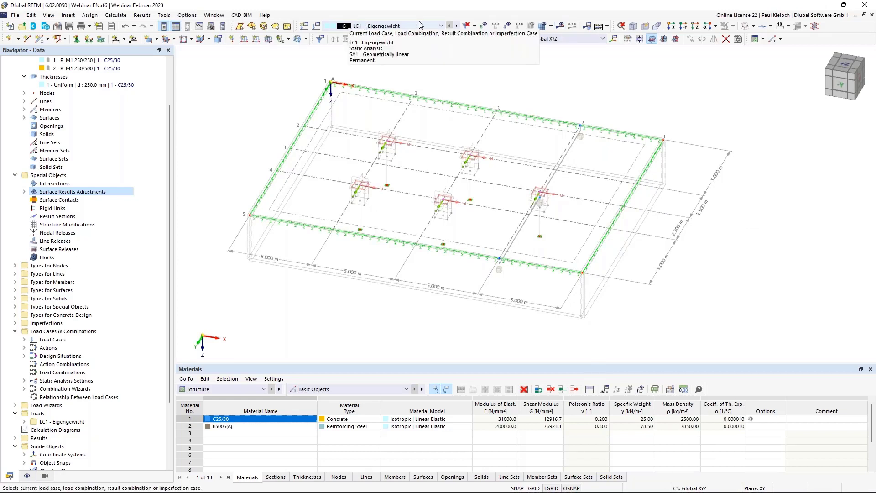
left_click(561, 27)
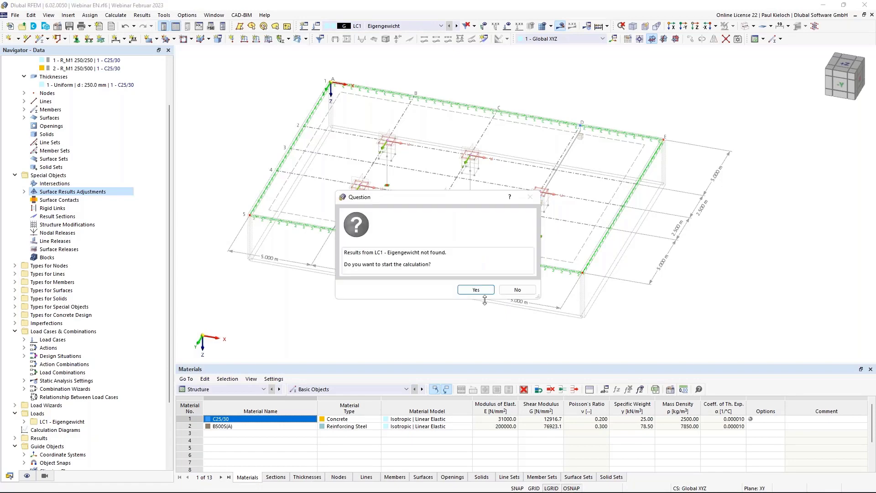
left_click(476, 289)
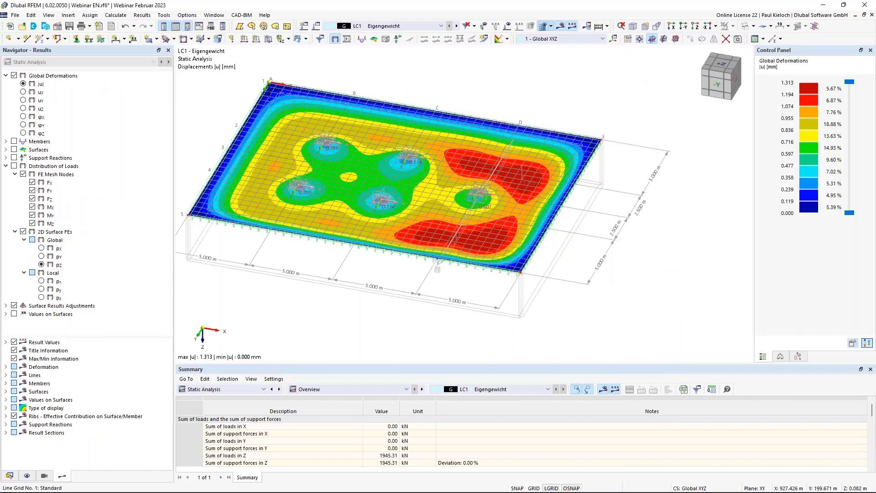
middle_click_drag(622, 270, 640, 286, "ctrl")
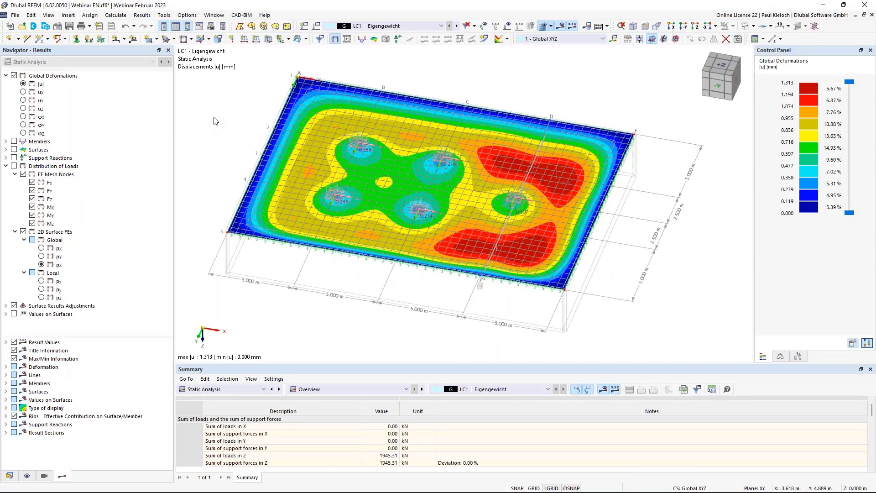
Show the basic internal force mx on the slab surface around the columns
scroll(319, 201, "up", 5)
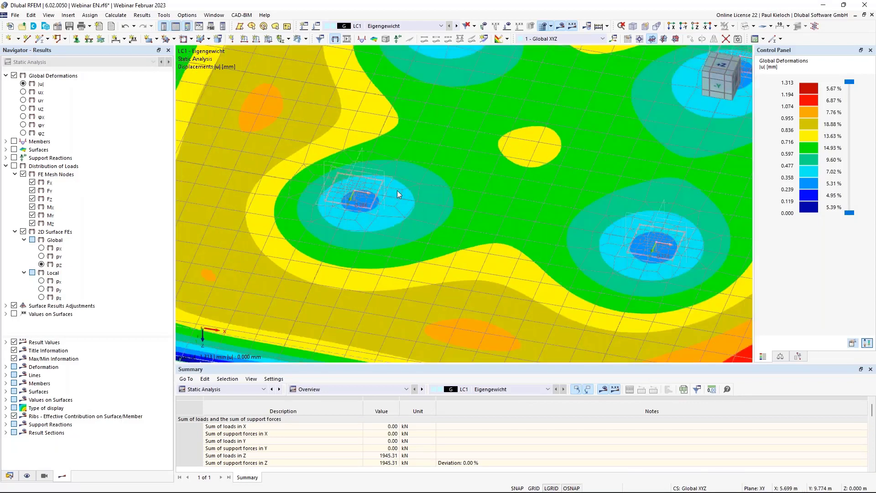
left_click(6, 166)
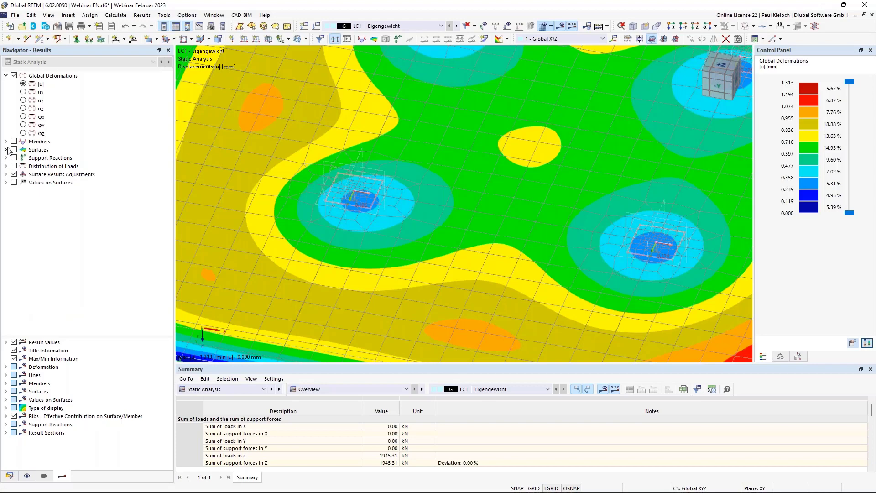
left_click(6, 149)
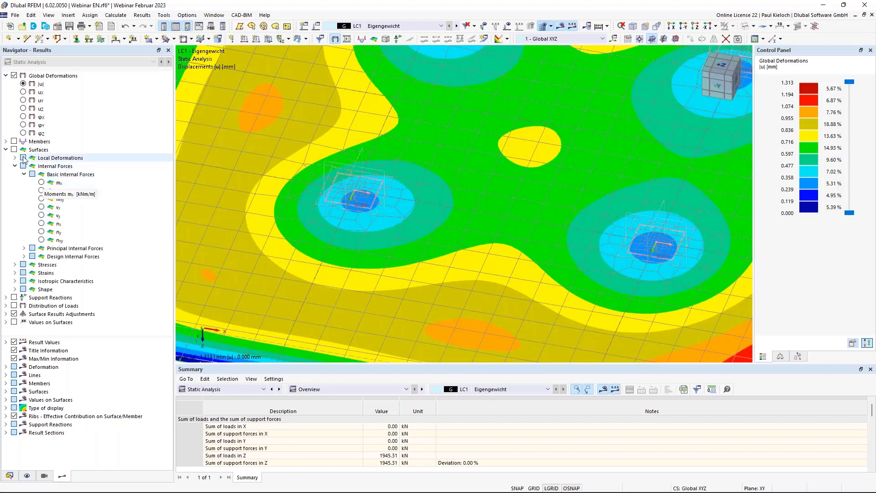
left_click(41, 183)
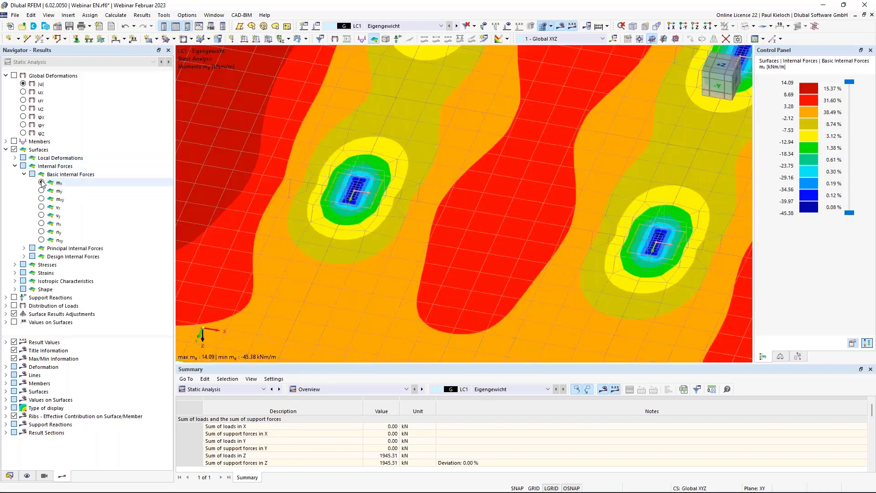
Switch the surface results adjustments off and on to compare their effect on the mx moments over the columns
left_click(14, 314)
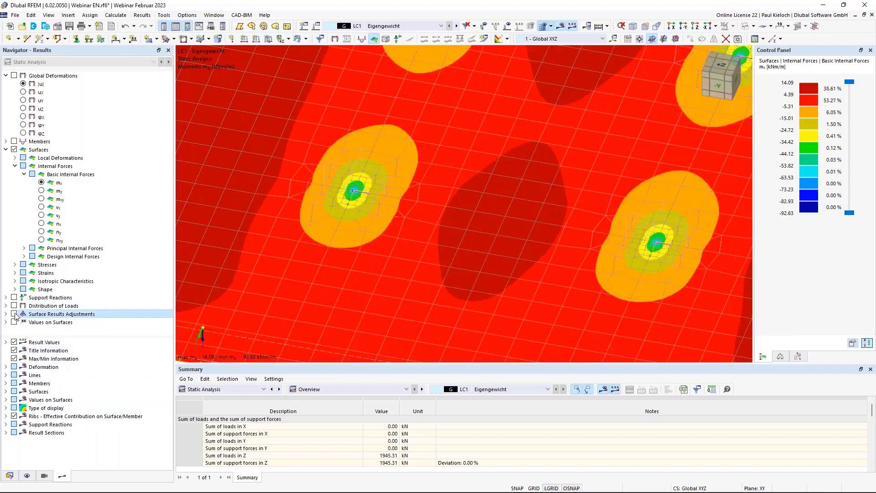
left_click(14, 314)
left_click(14, 314)
left_click(14, 313)
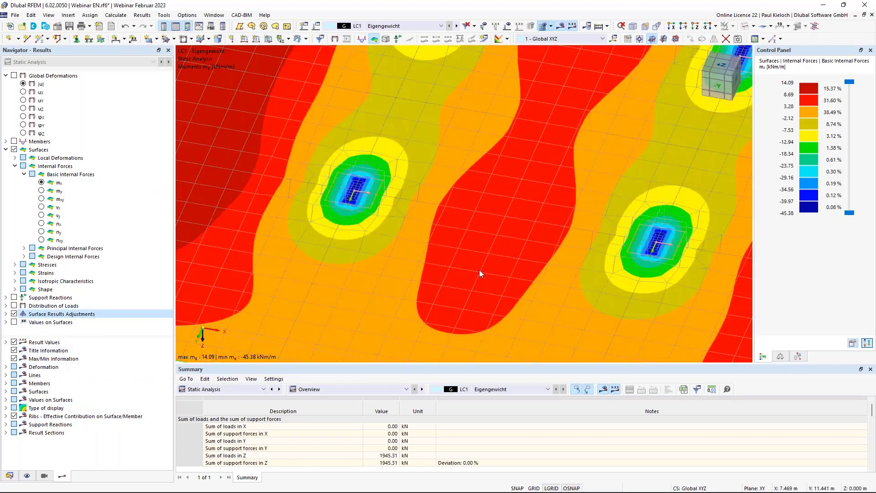
scroll(479, 270, "down", 5)
middle_click_drag(479, 270, 361, 248, "ctrl")
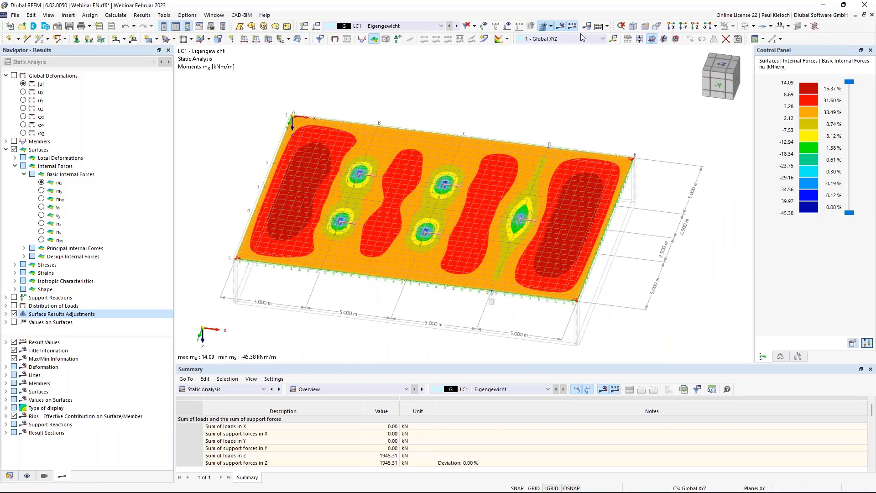
Hide the calculation results and turn off the display of surface results adjustments in the model
left_click(560, 27)
middle_click_drag(630, 129, 585, 112)
left_click(27, 475)
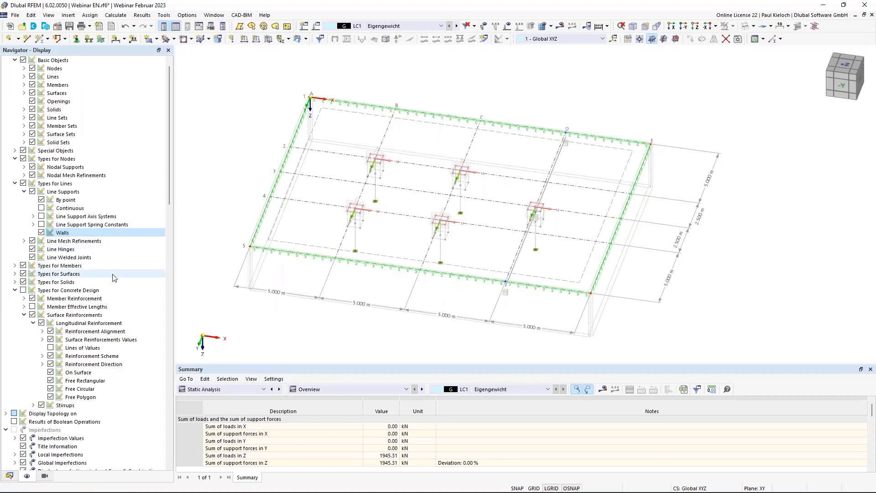
scroll(114, 277, "down", 15)
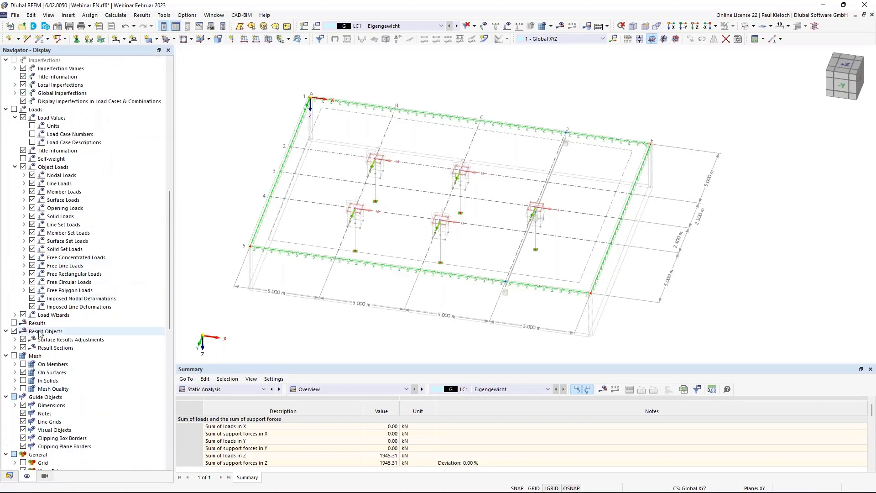
left_click(23, 339)
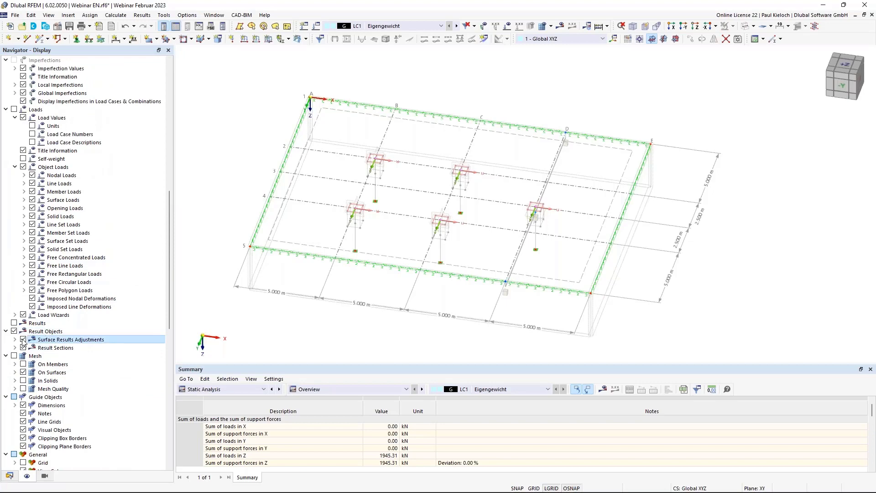
scroll(120, 225, "up", 15)
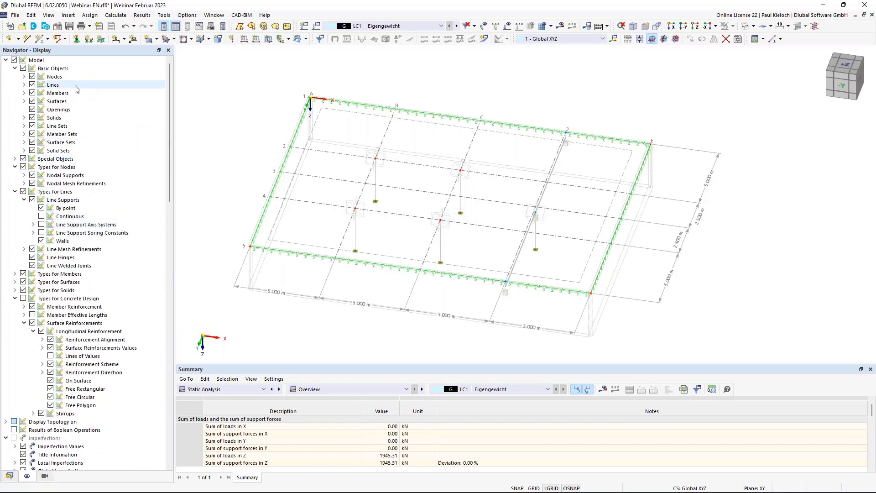
Turn off the display of nodal mesh refinements and save the model
left_click(52, 168)
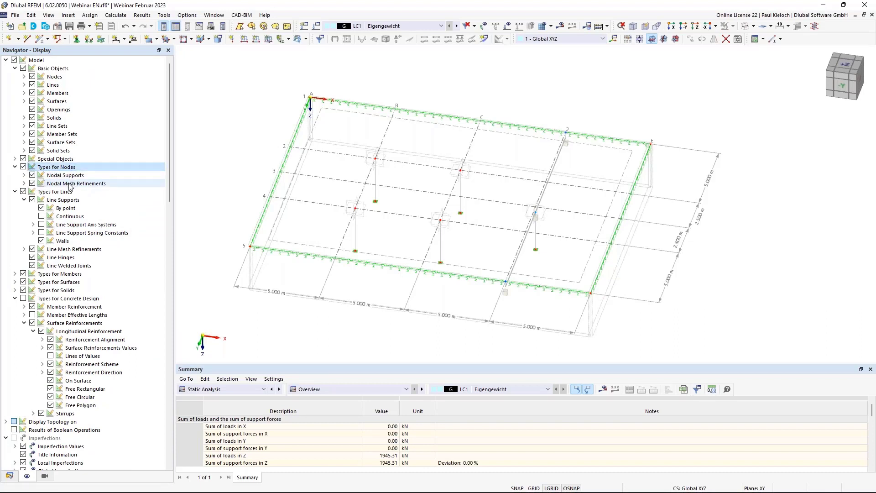
left_click(32, 183)
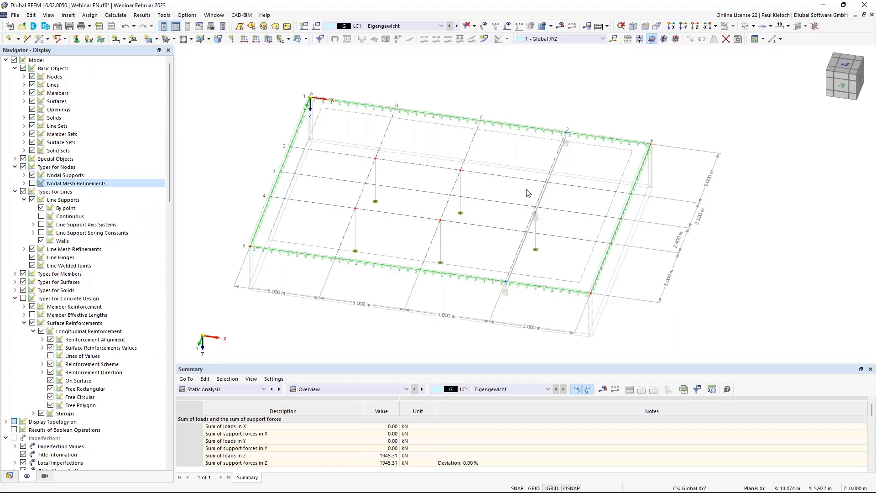
mouse_move(527, 181)
middle_mouse_down("ctrl")
mouse_move(508, 139)
mouse_move(528, 184)
middle_mouse_up("ctrl")
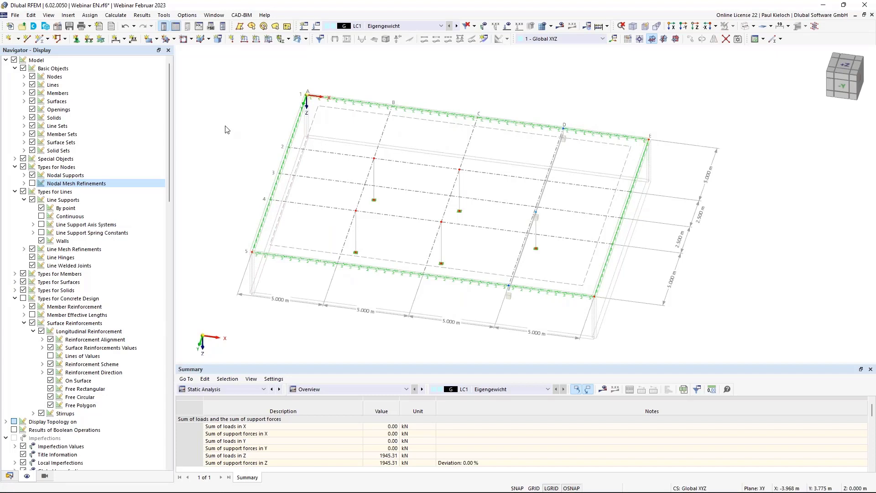
key("ctrl+s")
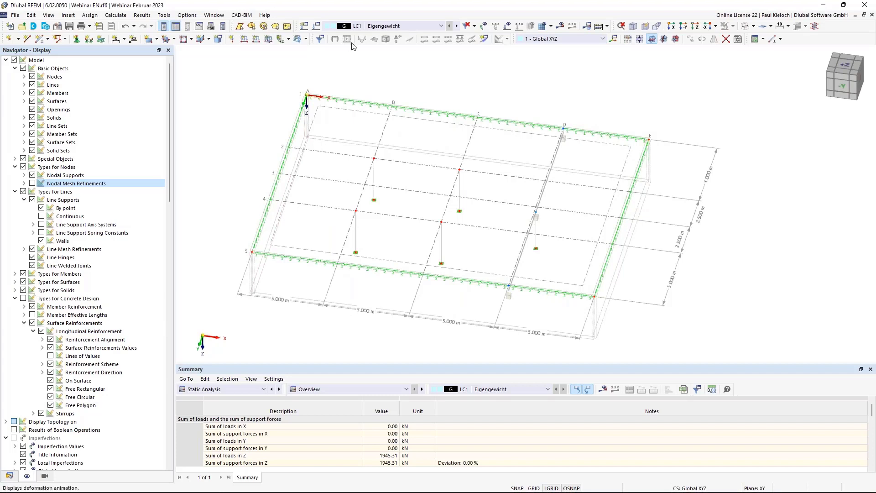
Open the load cases and combinations settings and rename load case LC1 from its self-weight name to DL
left_click(317, 27)
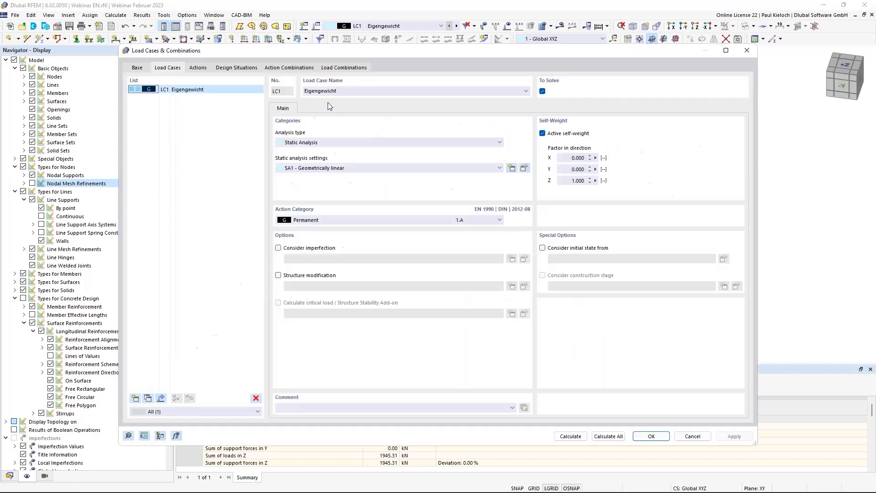
left_click(360, 92)
double_click(360, 91)
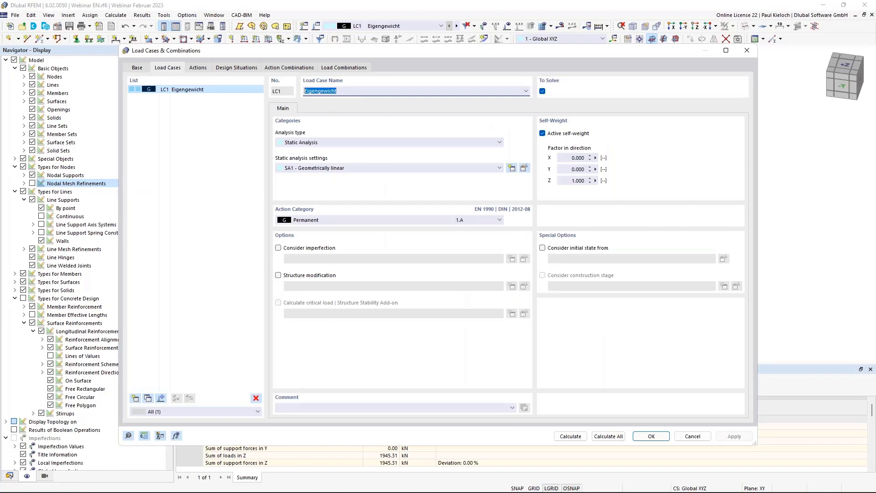
type("DL")
left_click(224, 202)
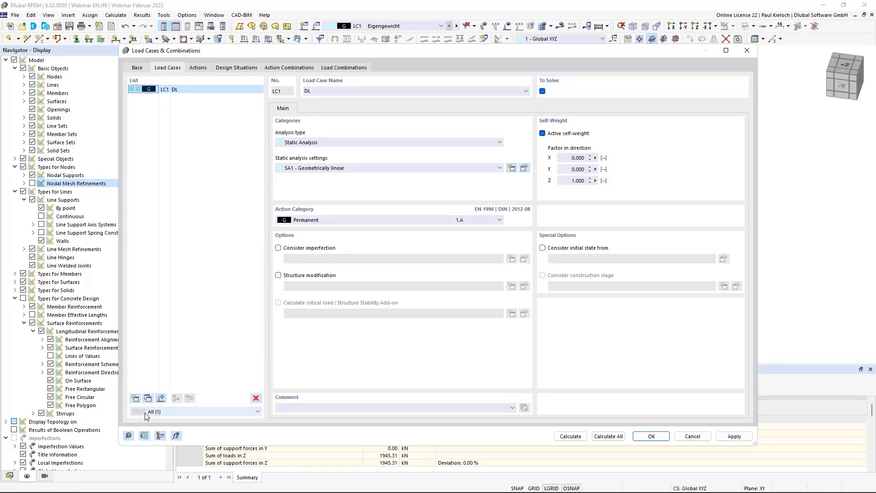
Create load case LC2 named LL 1 with the action category Imposed loads - category B: office areas
left_click(136, 398)
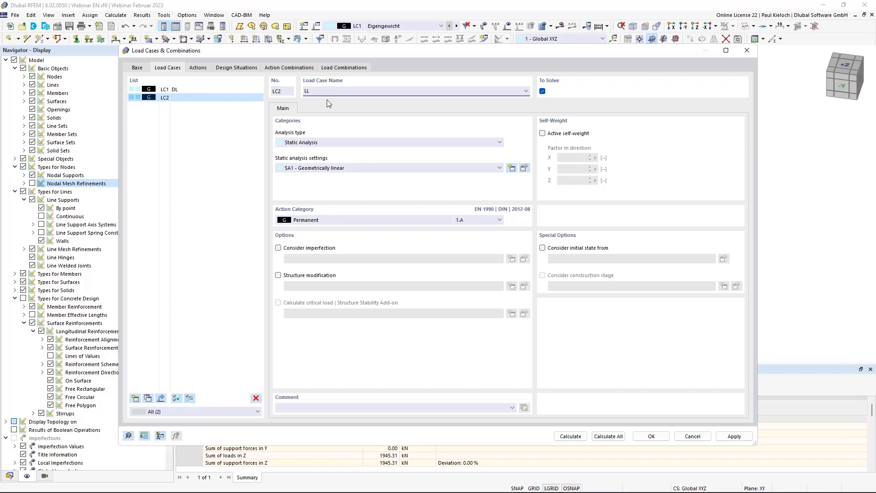
type("LL 1")
left_click(343, 220)
left_click(330, 265)
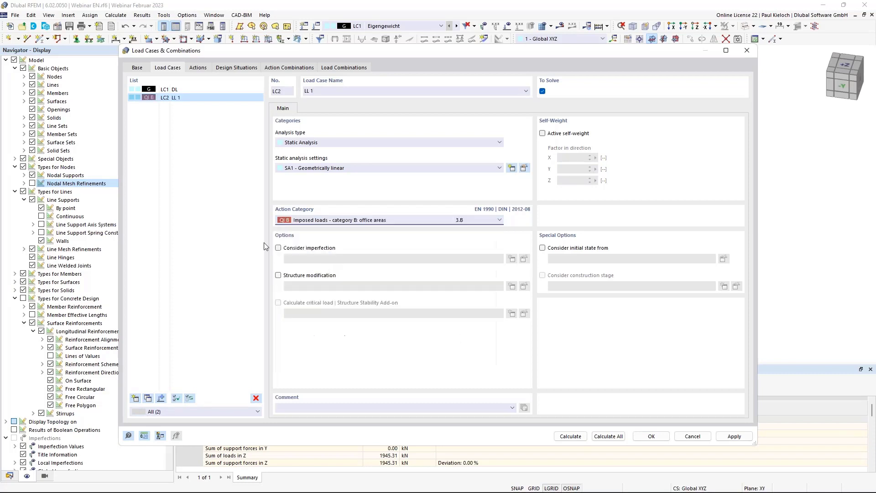
Copy load case LC2 LL 1 three times
left_click(202, 91)
left_click(199, 98)
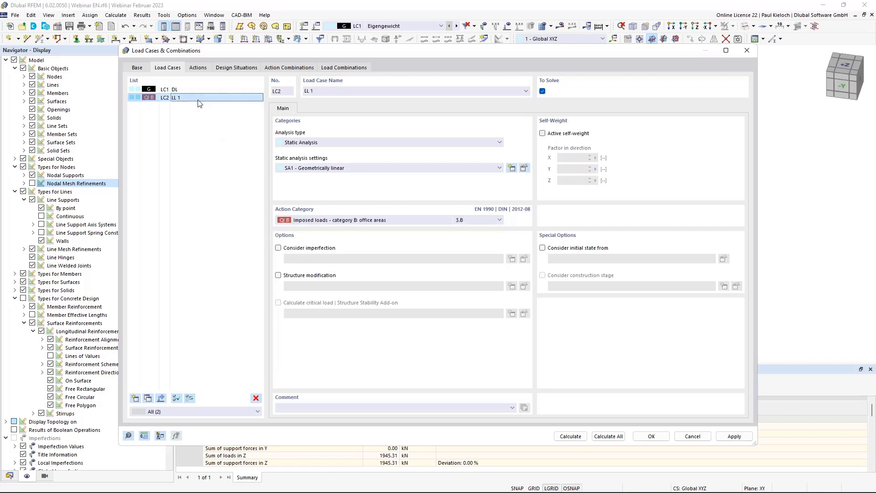
left_click(148, 399)
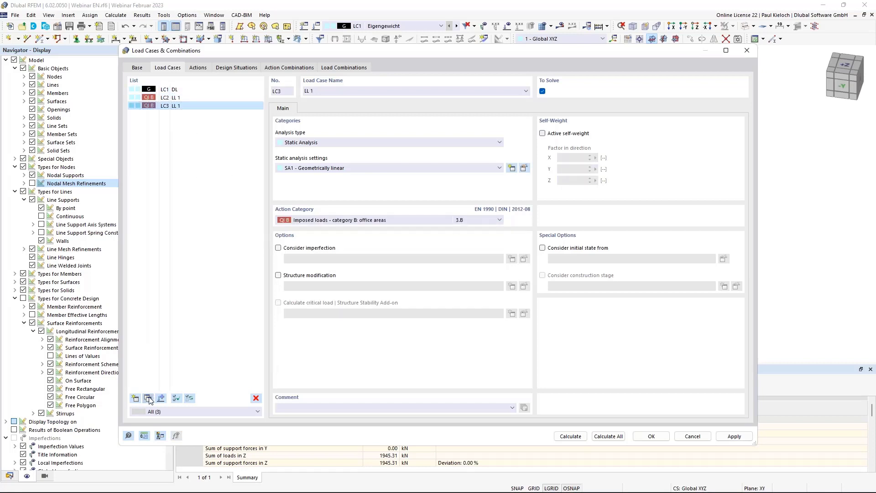
left_click(148, 399)
left_click(148, 398)
Rename the copied load cases LC3, LC4 and LC5 as LL 2, LL 3 and LL 4, and apply the changes
left_click(215, 105)
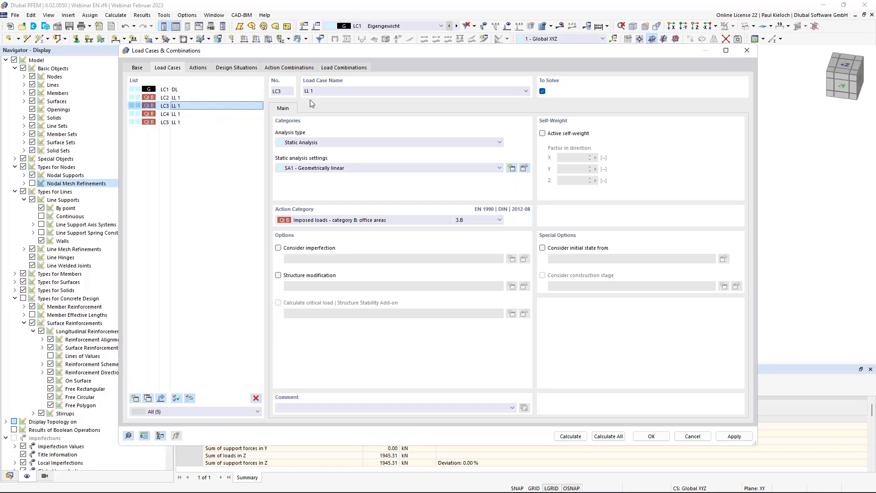
double_click(321, 92)
type("2")
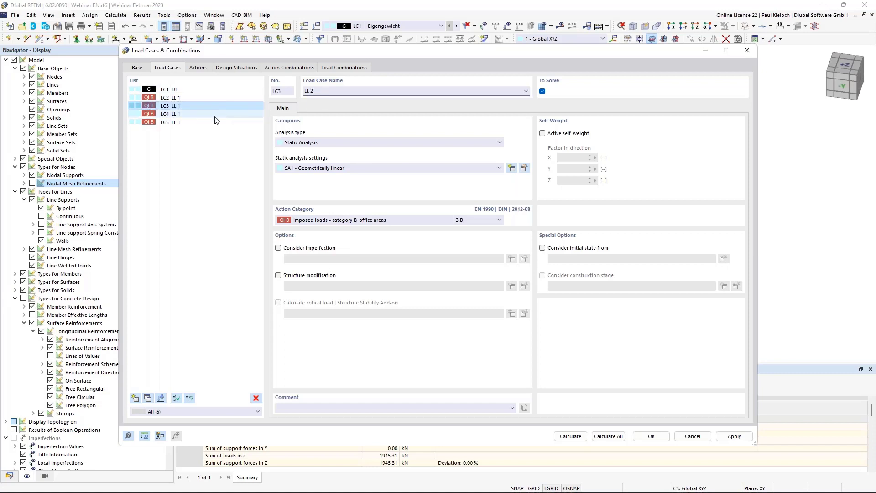
left_click(215, 115)
double_click(342, 92)
type("3")
left_click(215, 121)
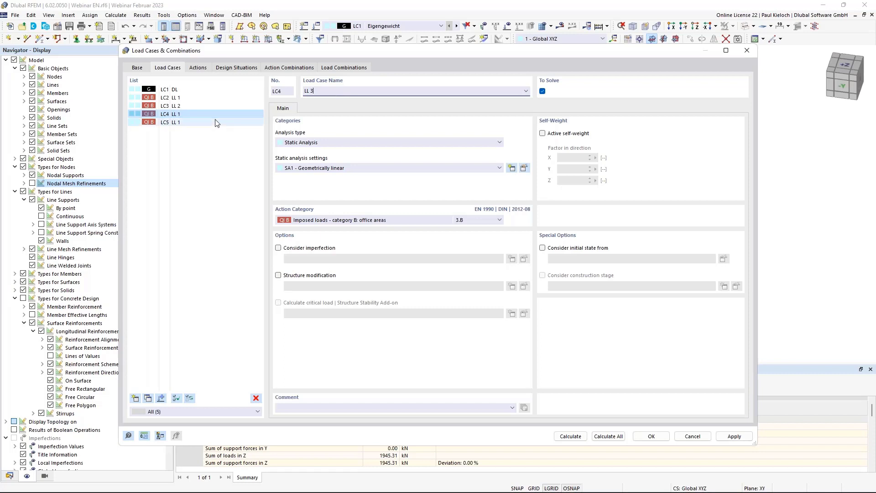
double_click(321, 91)
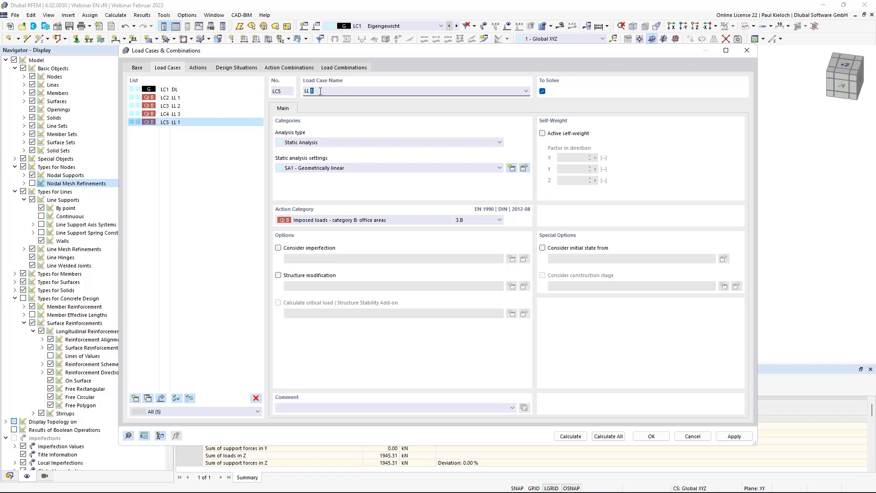
type("4")
left_click(215, 115)
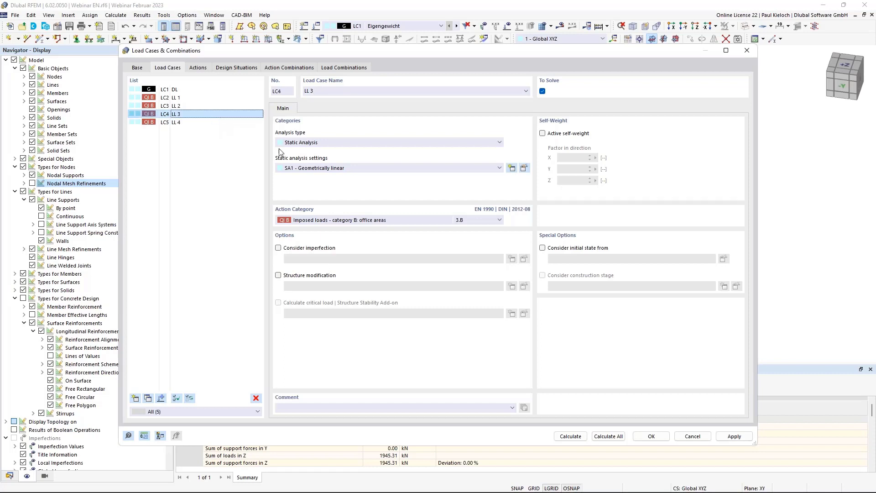
left_click(734, 436)
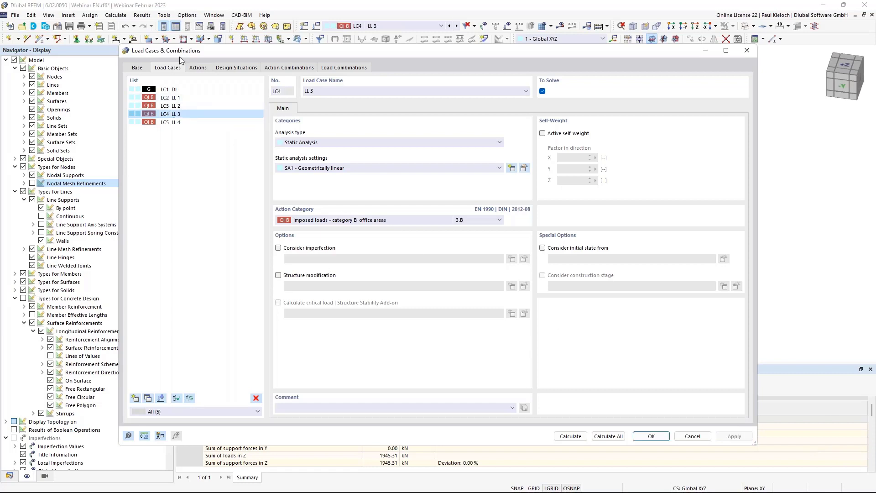
Delete the SLS - Frequent design situation DS3
left_click(199, 69)
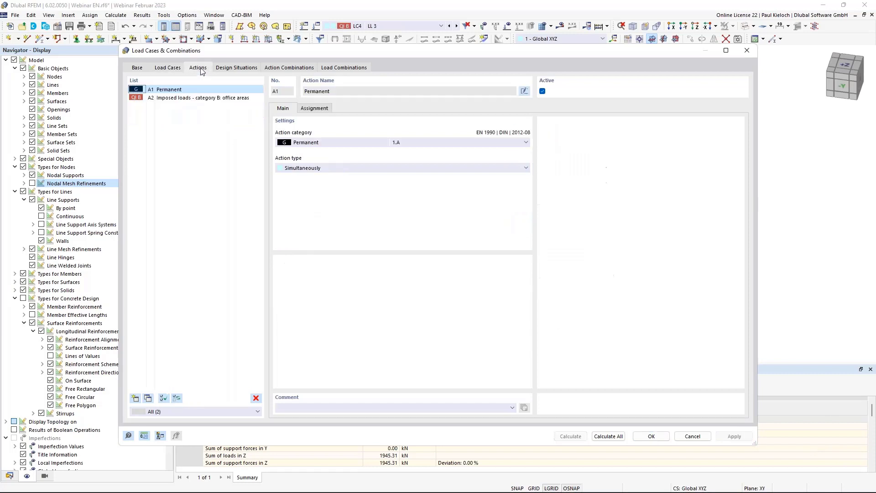
left_click(239, 68)
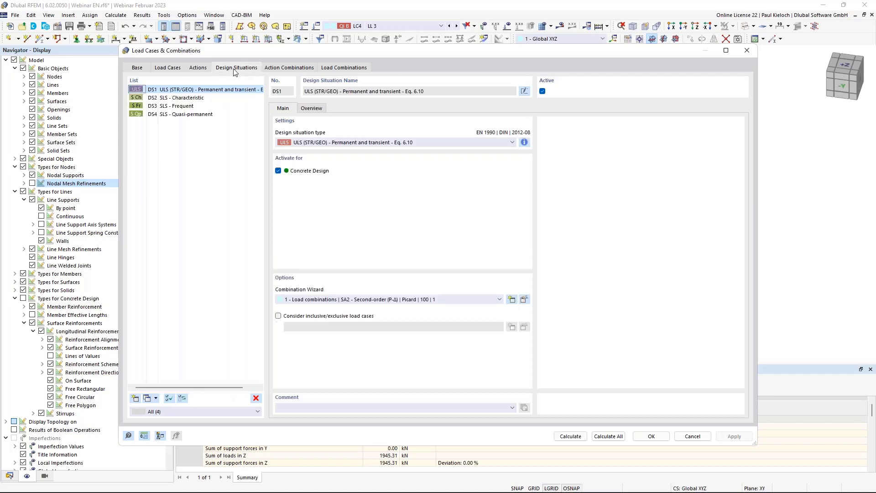
left_click(175, 106)
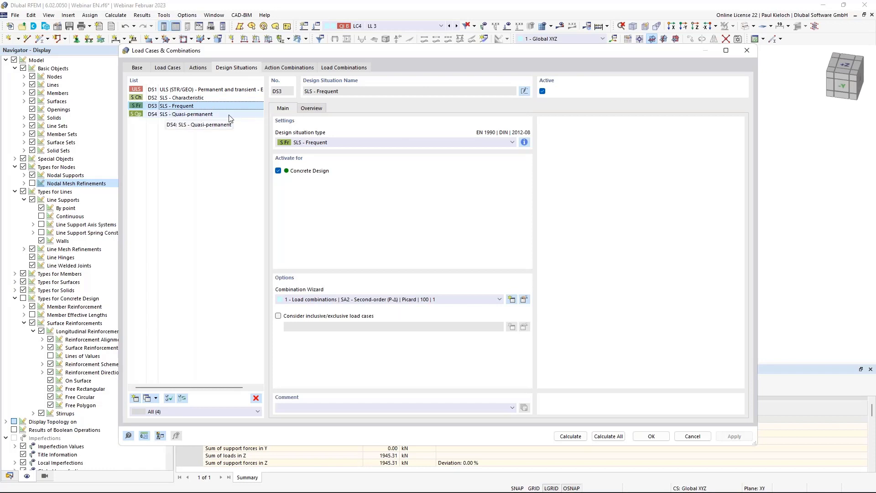
left_click(255, 399)
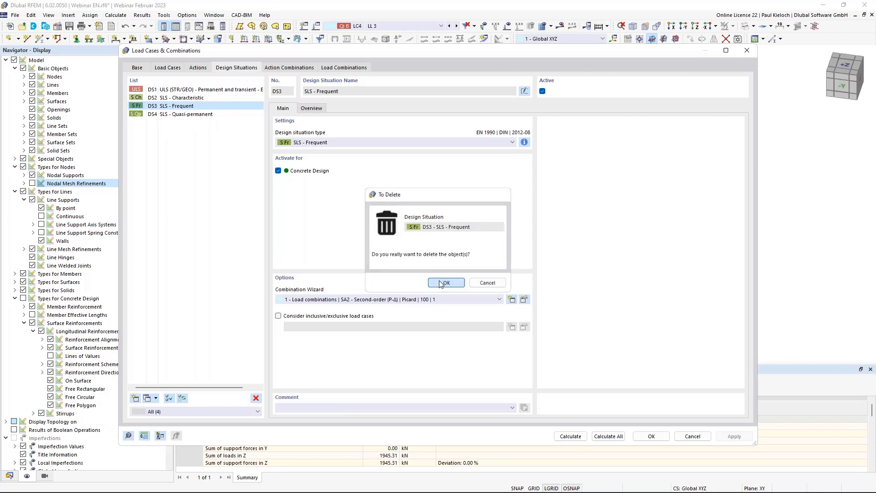
left_click(440, 282)
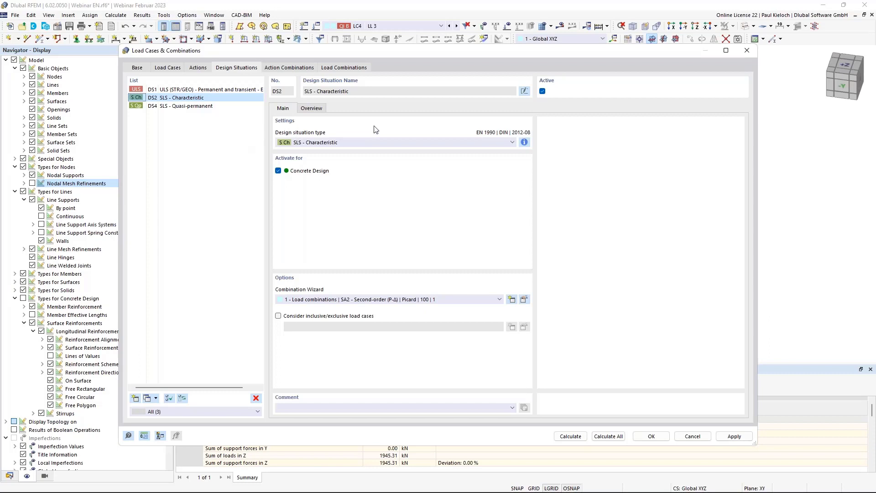
Assign the combination wizard 2 - Load combinations | SA1 - Geometrically linear to design situations DS1, DS2 and DS4 together
left_click(229, 90)
left_click(225, 106, "shift")
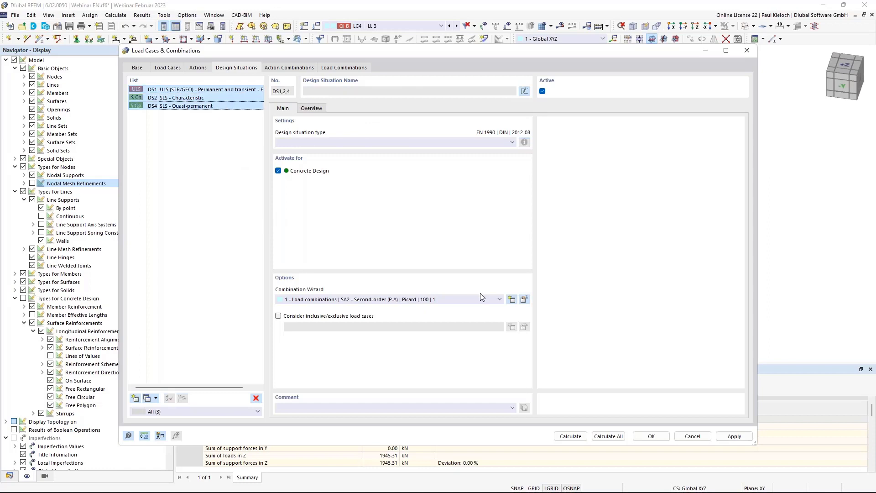
left_click(448, 300)
left_click(373, 321)
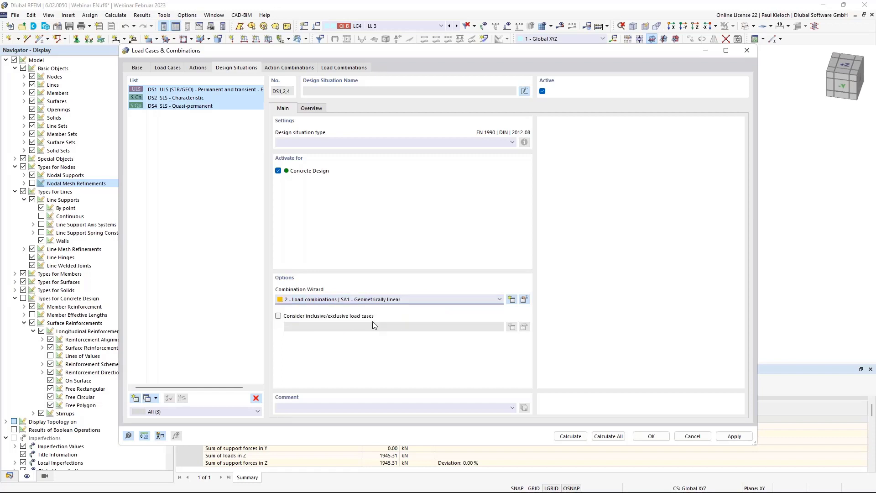
left_click(215, 98)
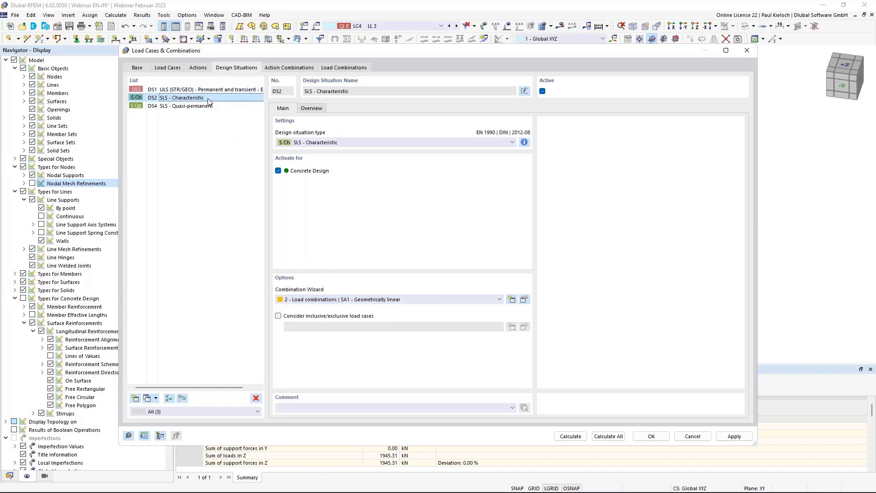
Review the action combinations and load combinations, accept the load case definitions and save the model
left_click(289, 69)
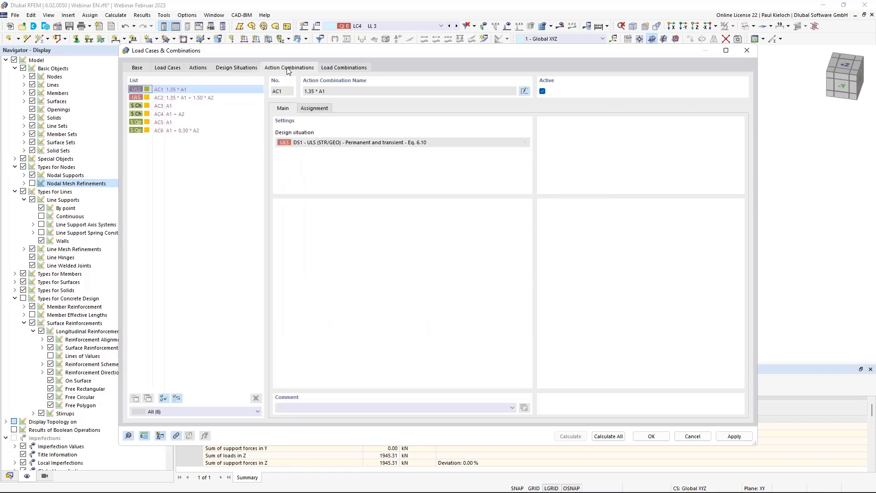
left_click(360, 68)
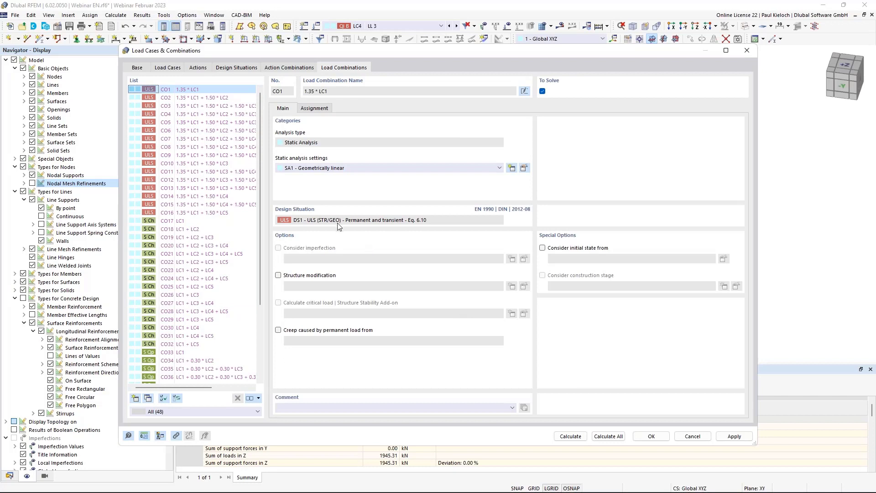
mouse_move(261, 192)
left_mouse_down()
mouse_move(269, 245)
mouse_move(267, 178)
left_mouse_up()
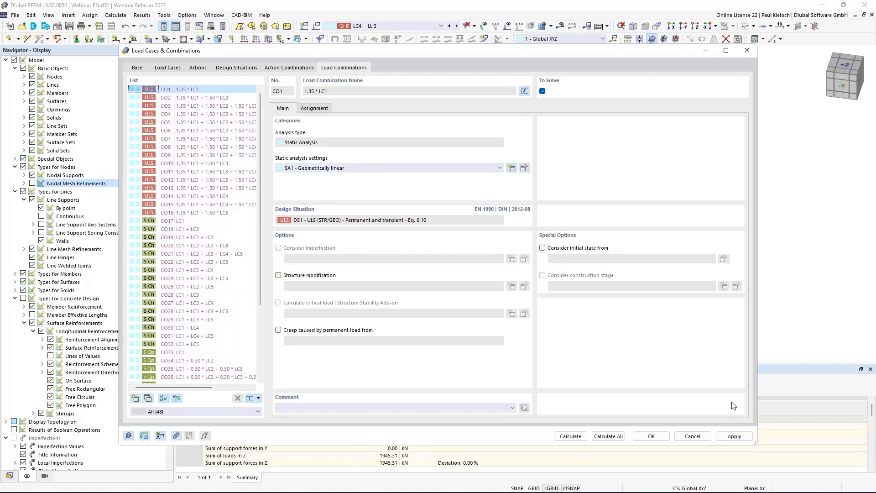
left_click(651, 437)
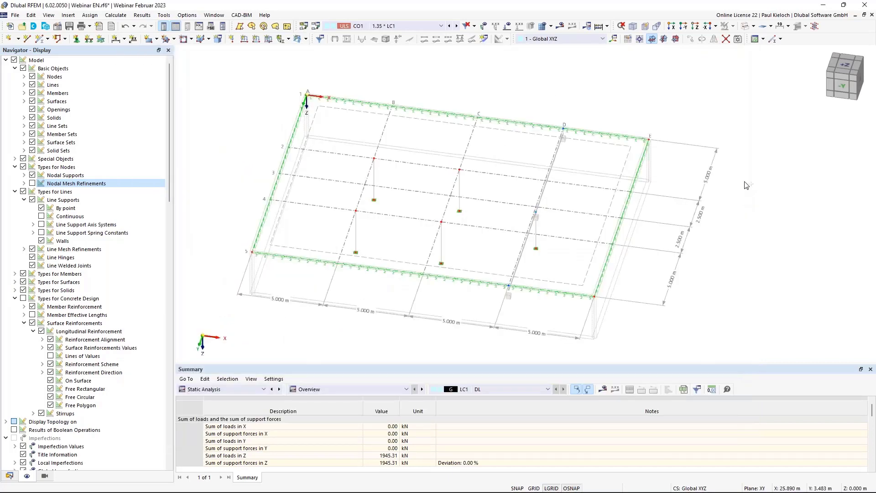
key("ctrl+s")
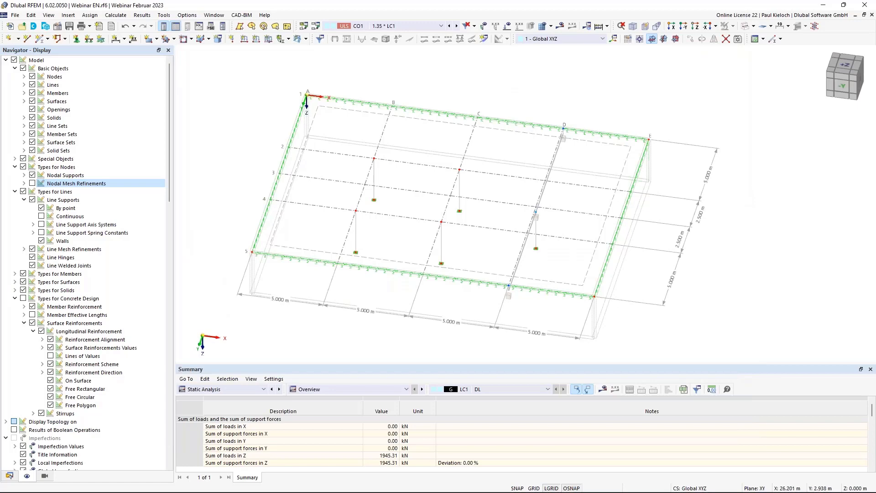
Apply a uniform surface load of 1.50 kN/m² in load case LC1 - DL to surface 1, accepting deletion of the results
left_click(391, 27)
left_click(390, 35)
middle_click_drag(501, 98, 502, 82, "ctrl")
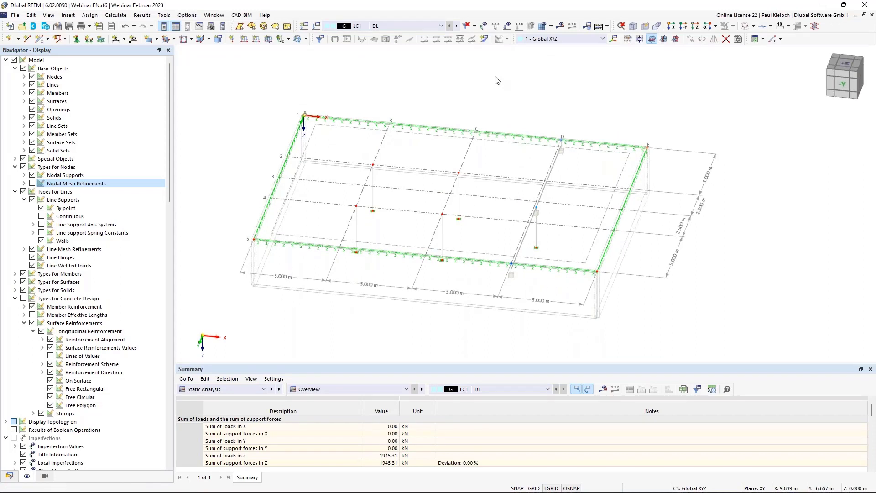
left_click(268, 41)
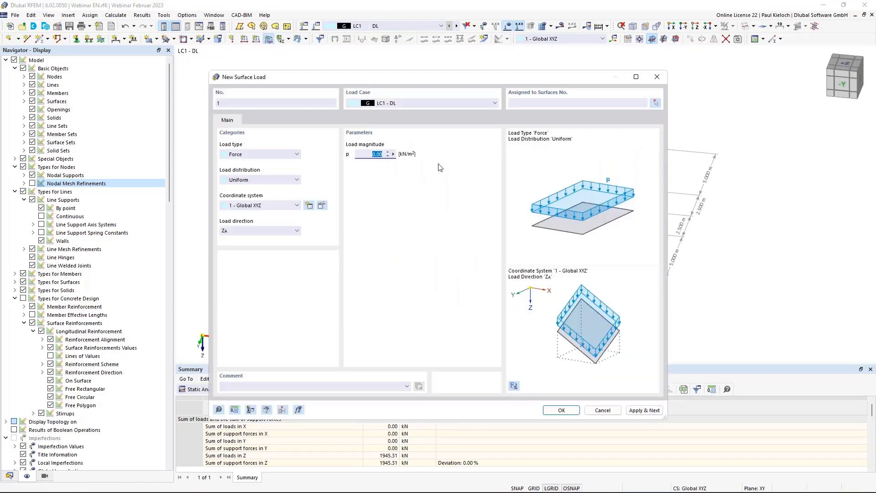
type("1.50")
left_click(653, 103)
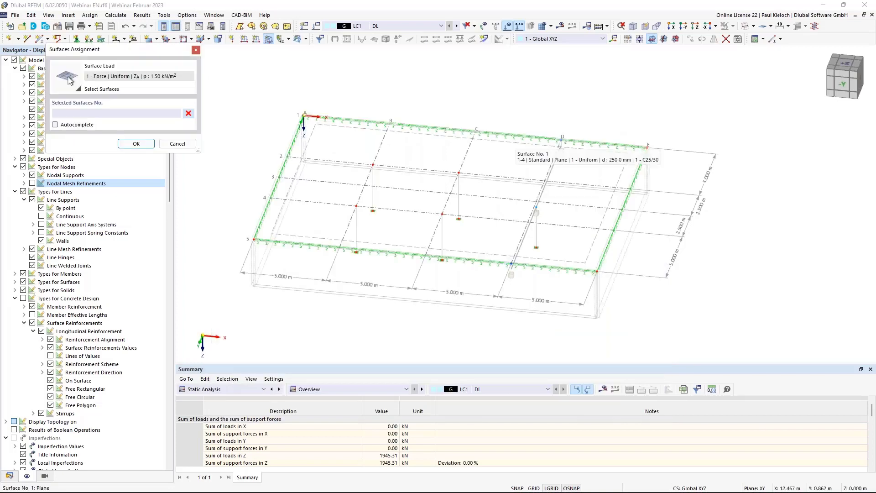
left_click(136, 144)
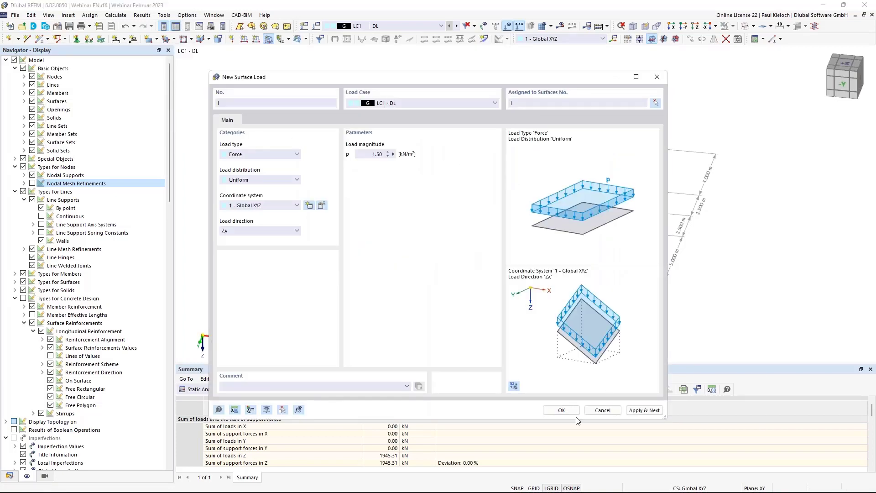
left_click(570, 412)
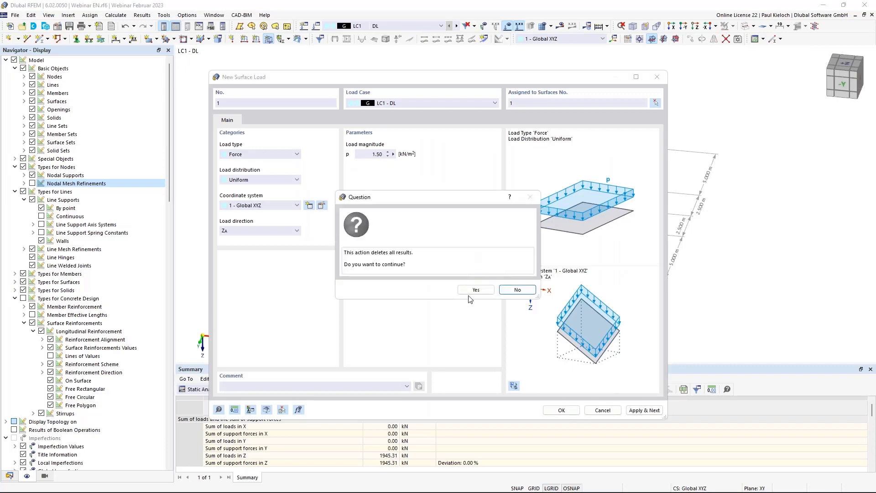
left_click(475, 290)
In load case LC2 - LL 1, add a 3.80 kN/m² free rectangular load on surface 1 with corners (0, 15) and (5, 10) m
left_click(456, 25)
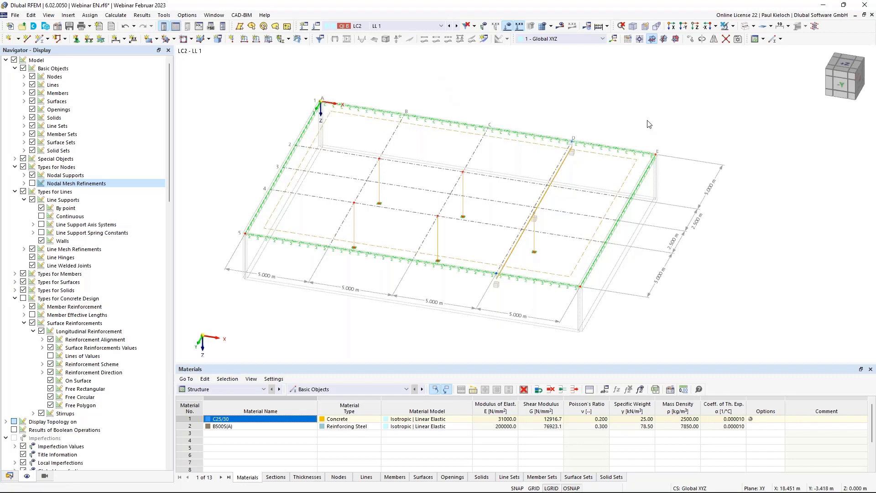
left_click(305, 39)
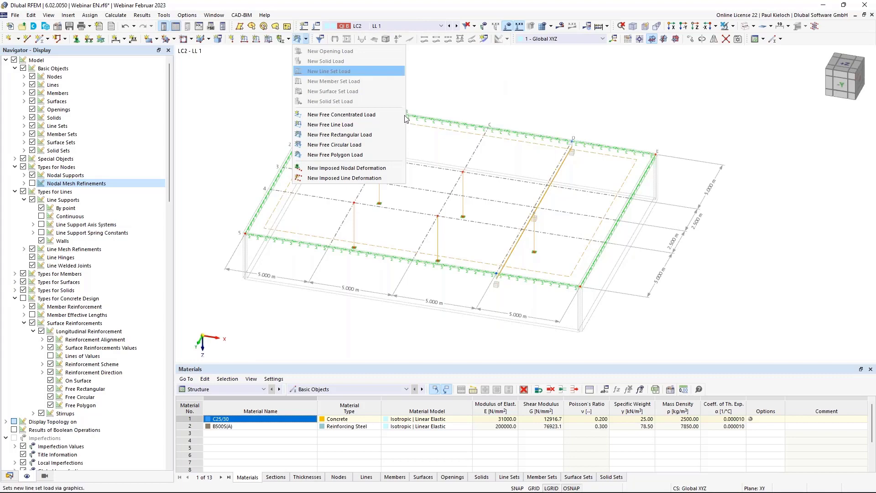
left_click(337, 135)
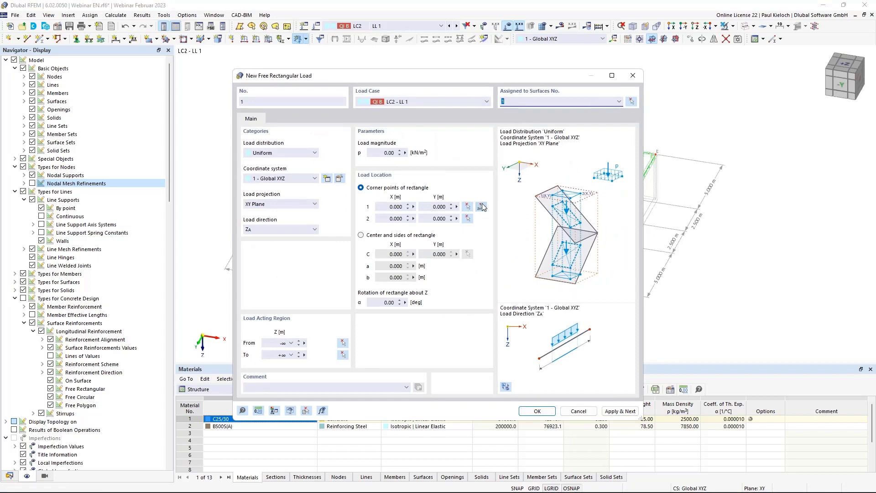
left_click(385, 153)
key("Tab")
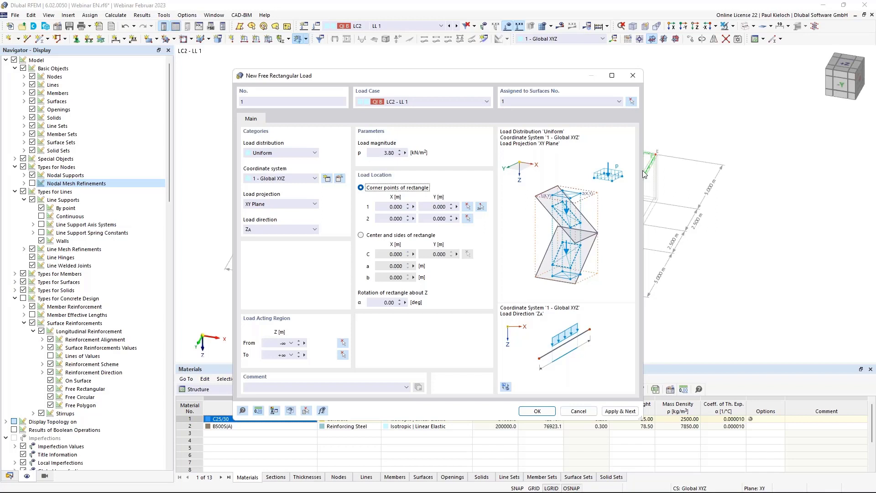
left_click(481, 207)
left_click(245, 233)
left_click(354, 203)
left_click(626, 413)
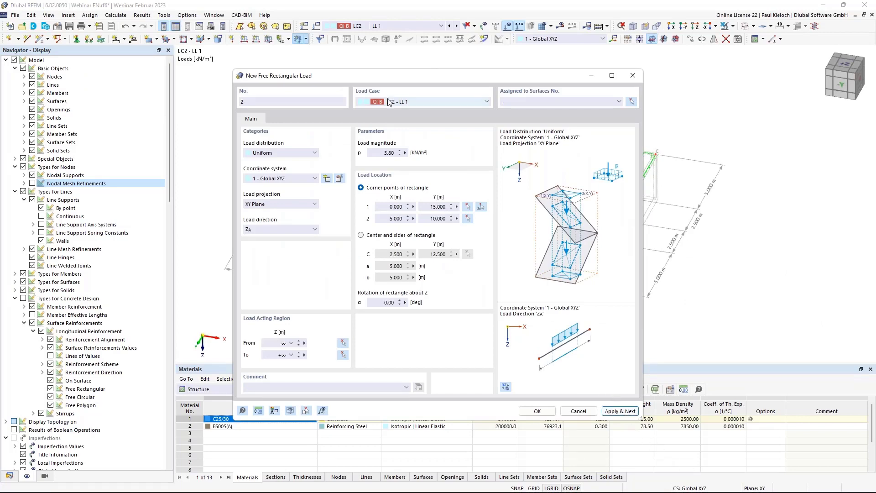
Add a second 3.80 kN/m² free rectangular load on surface 1 with corners (0, 5) and (5, 0) m
left_click_drag(371, 78, 574, 86)
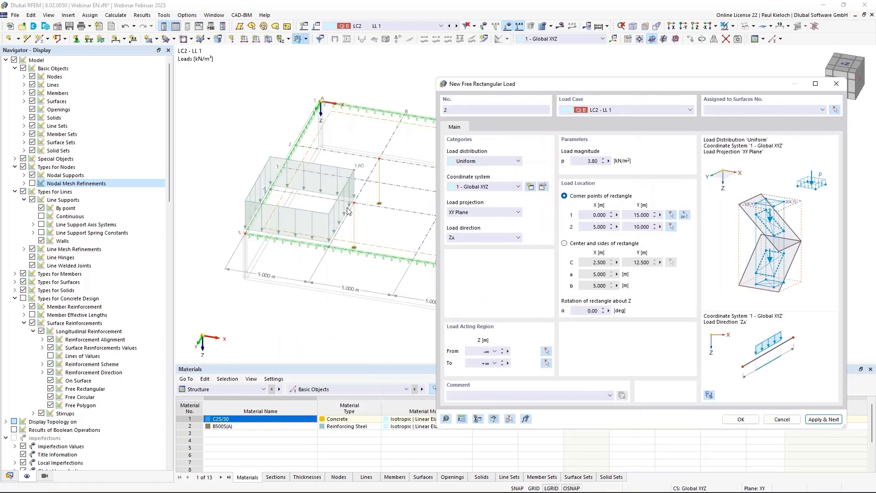
left_click_drag(502, 86, 357, 75)
left_click(579, 99)
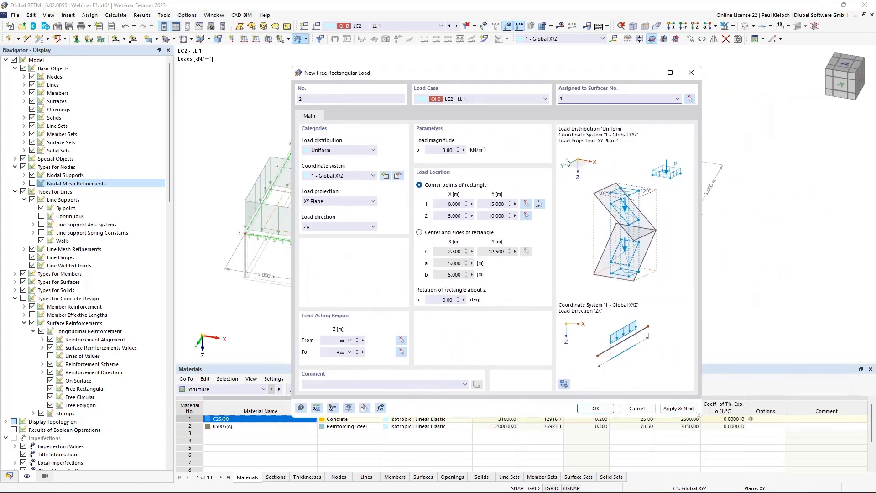
left_click(540, 204)
left_click(321, 102)
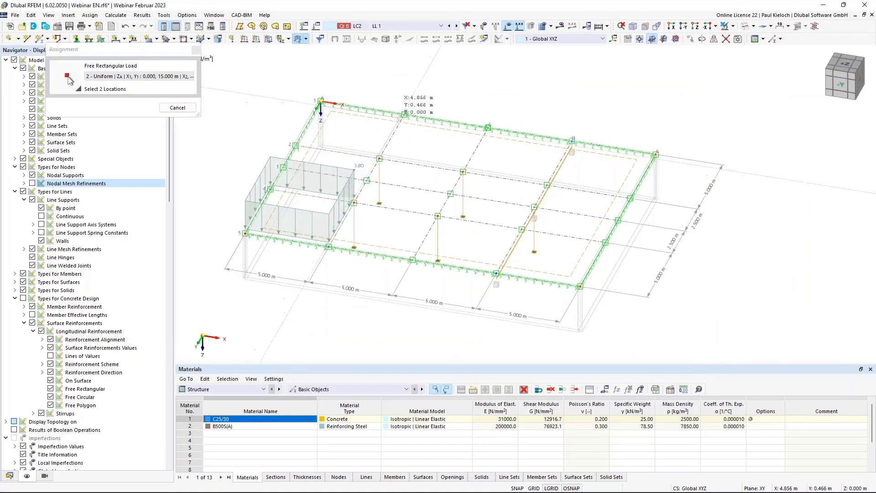
left_click(405, 114)
left_click(620, 411)
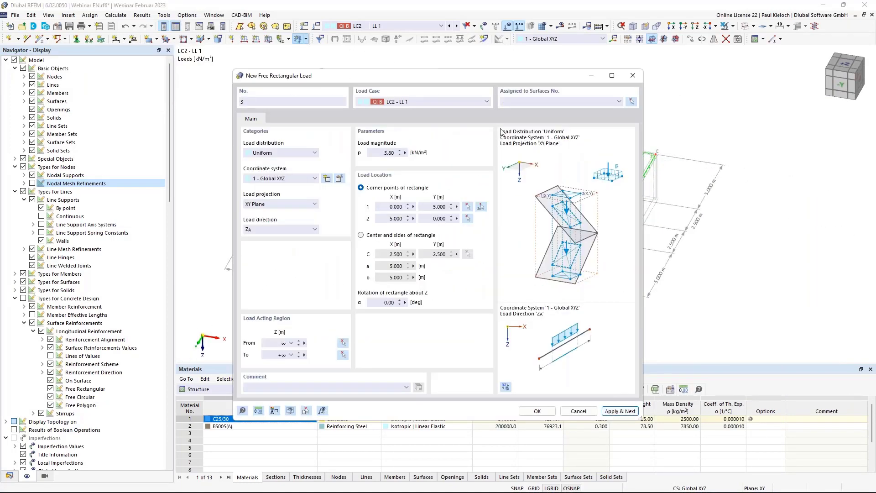
Add a third 3.80 kN/m² free rectangular load on surface 1 with corners (5, 10) and (10, 5) m
left_click(511, 102)
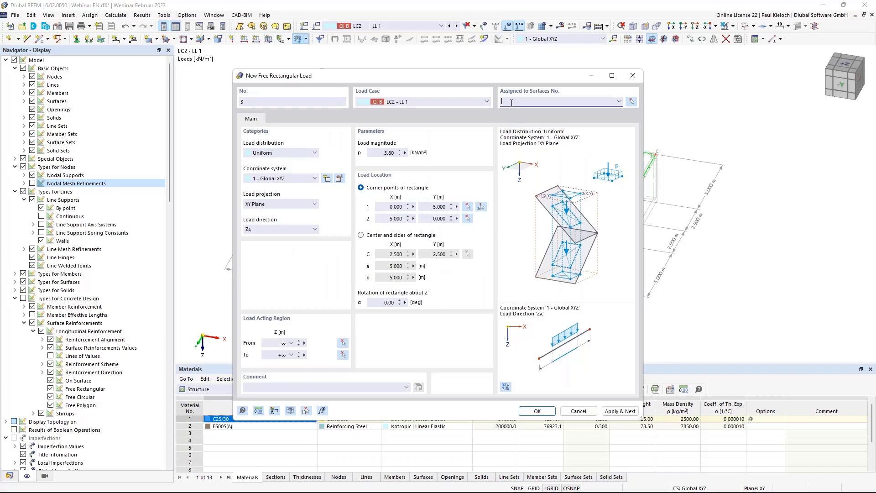
left_click(480, 207)
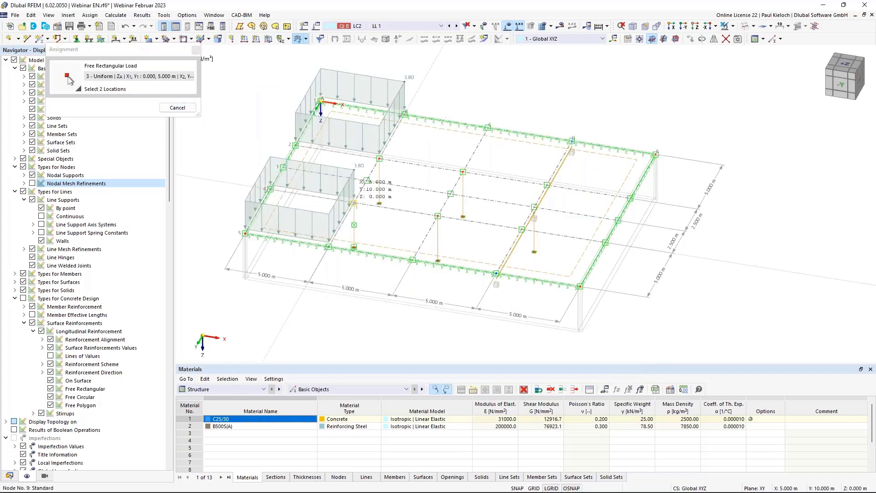
left_click(354, 203)
left_click(463, 172)
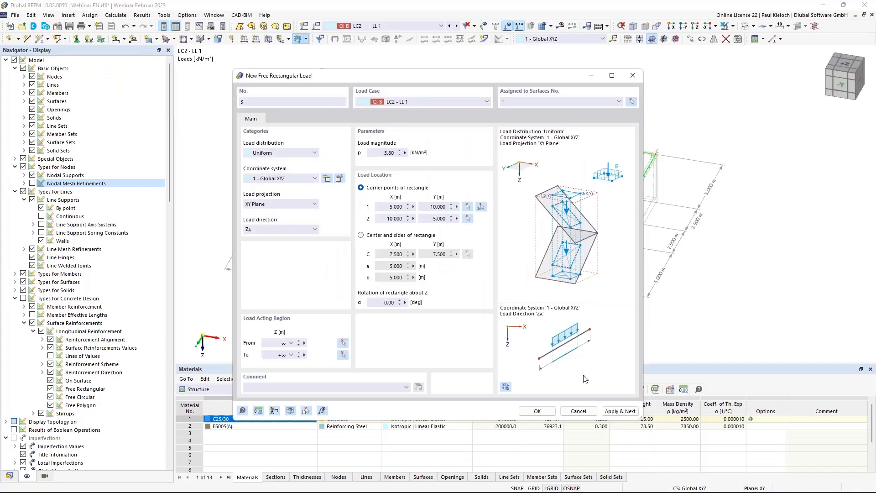
left_click(537, 410)
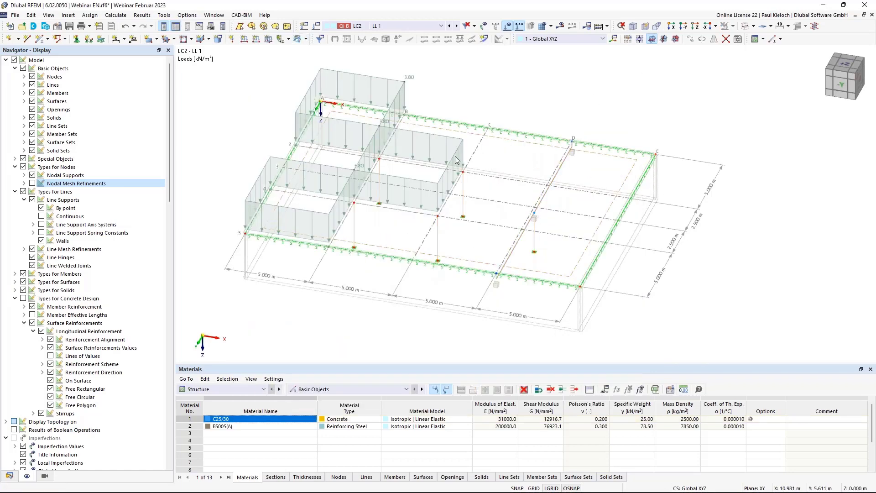
Create a free polygon load of 3.8 kN/m² on surface 1 with corners (10, 0), (10, 5), (15, 7.5) and (15, 0) m
left_click(306, 38)
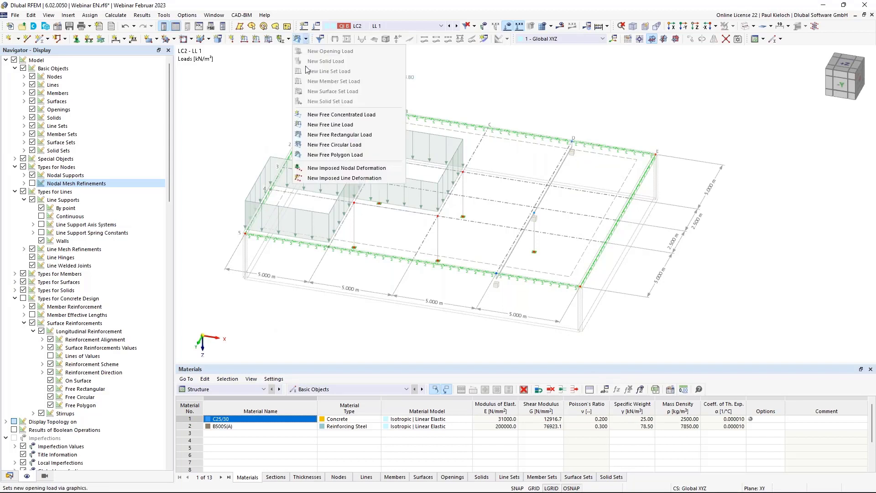
left_click(331, 155)
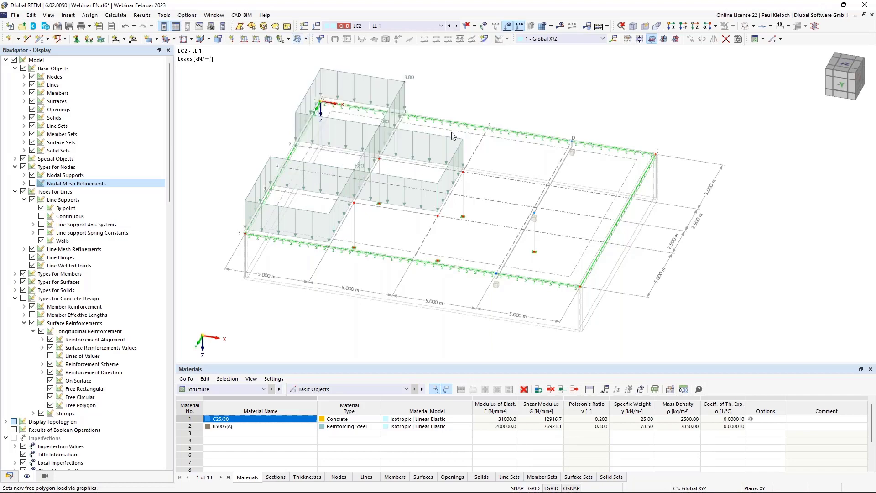
type("1")
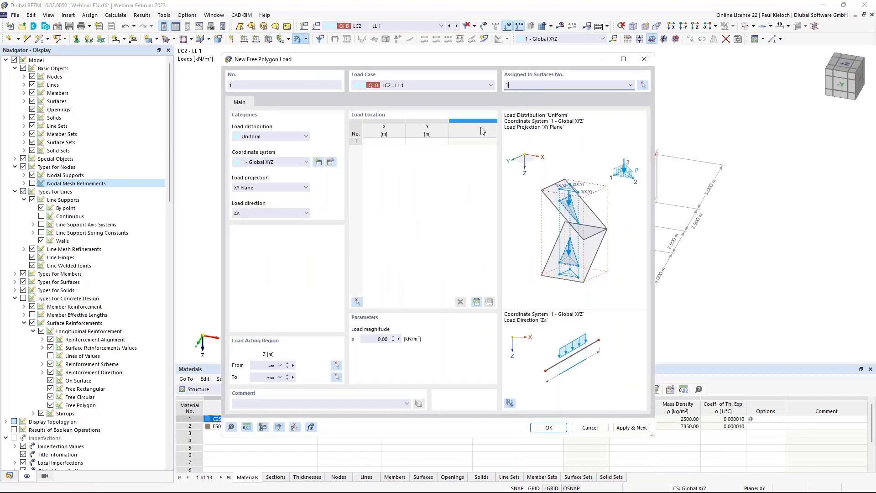
left_click(357, 302)
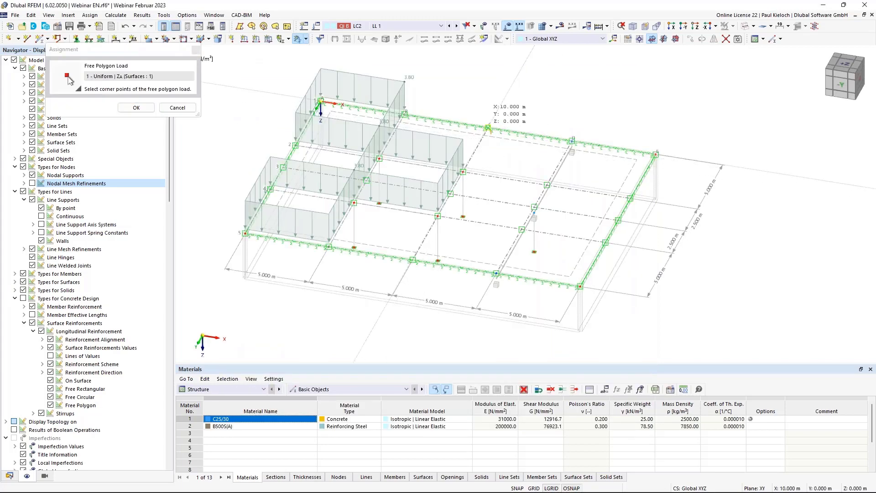
scroll(534, 205, "up", 5)
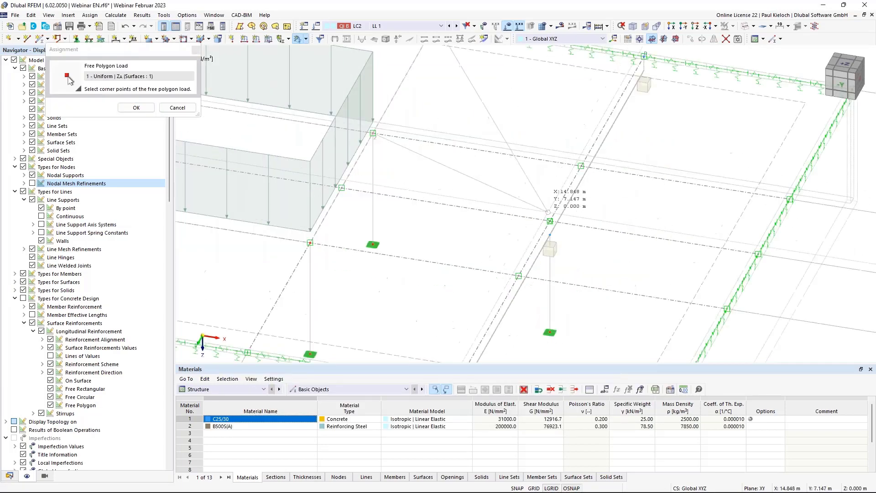
left_click(550, 220)
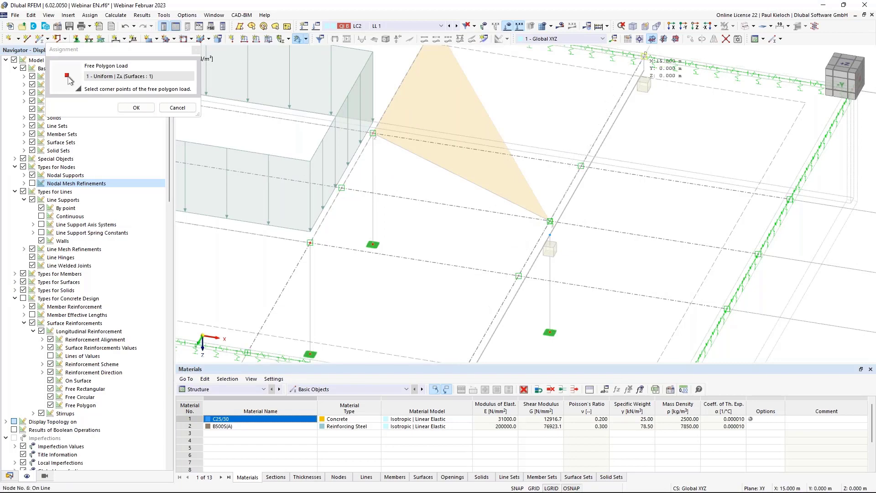
left_click(644, 56)
left_click(137, 108)
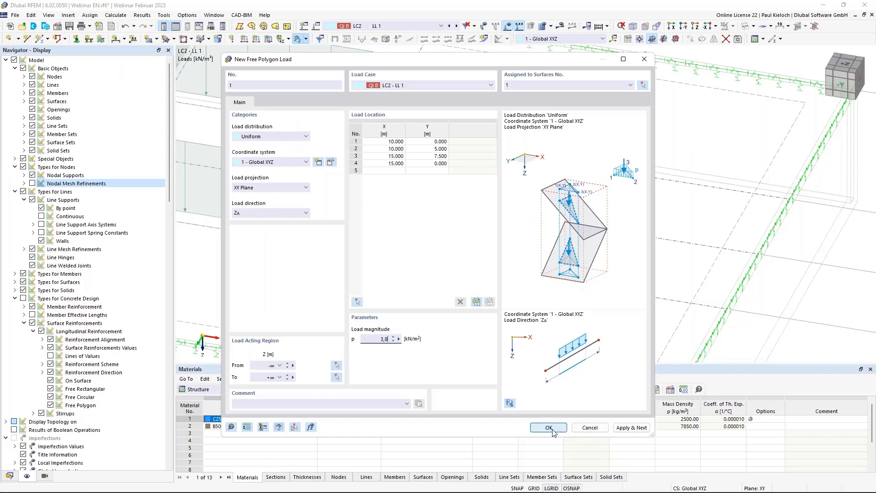
left_click(565, 427)
Add a second 3.80 kN/m² free polygon load on surface 1 in LC2 with corners (10, 15), (10, 10), (15, 7.5) and (15, 15) m
scroll(514, 257, "up", 3)
scroll(513, 257, "down", 5)
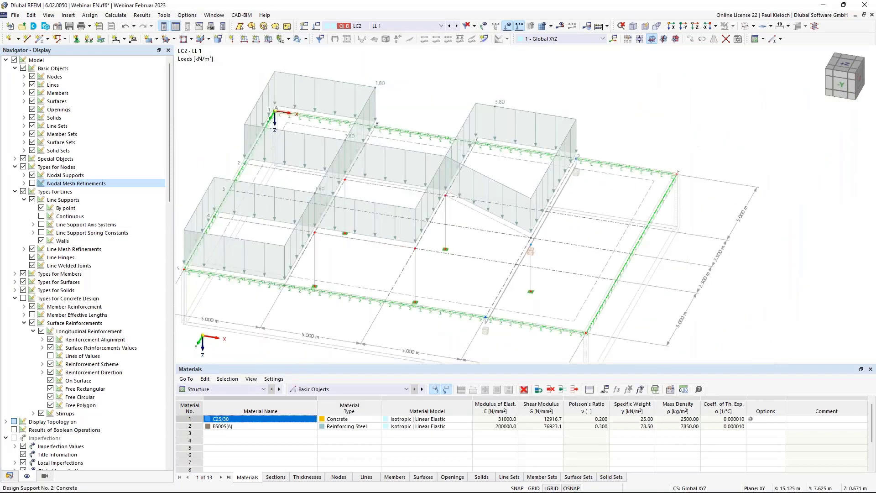
left_click(297, 38)
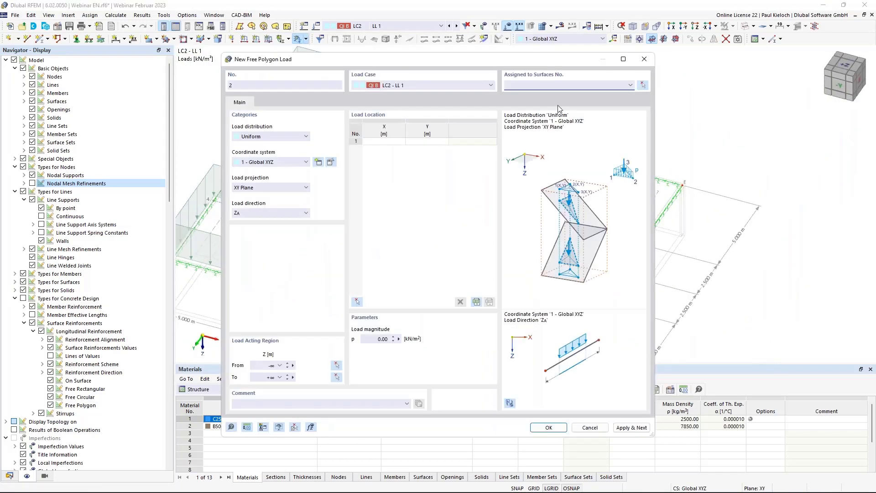
type("1")
left_click(357, 302)
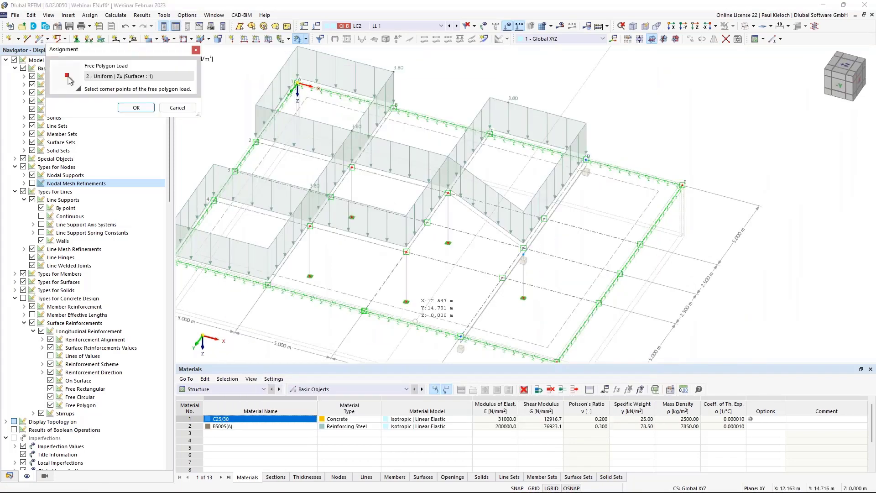
left_click(364, 310)
left_click(406, 252)
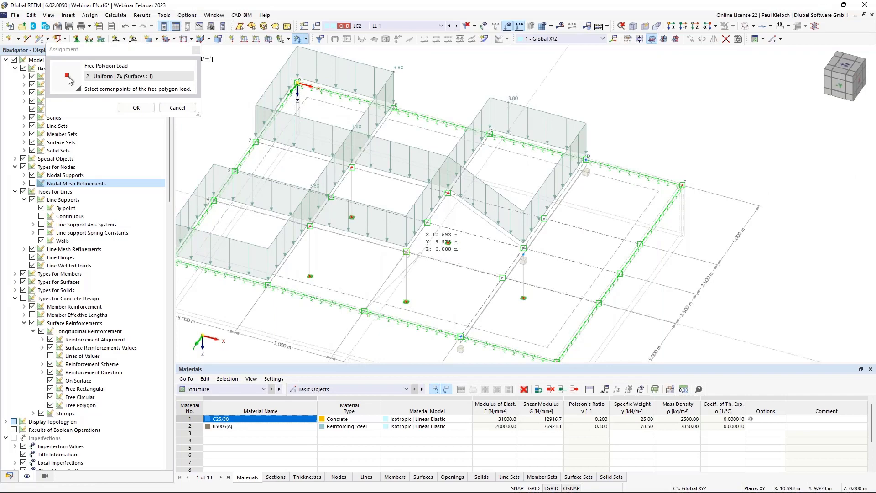
left_click(524, 248)
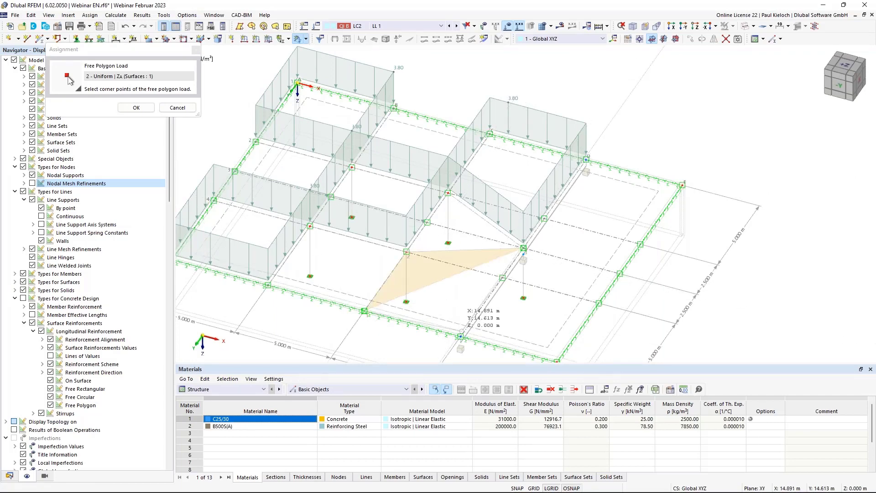
left_click(460, 337)
left_click(137, 108)
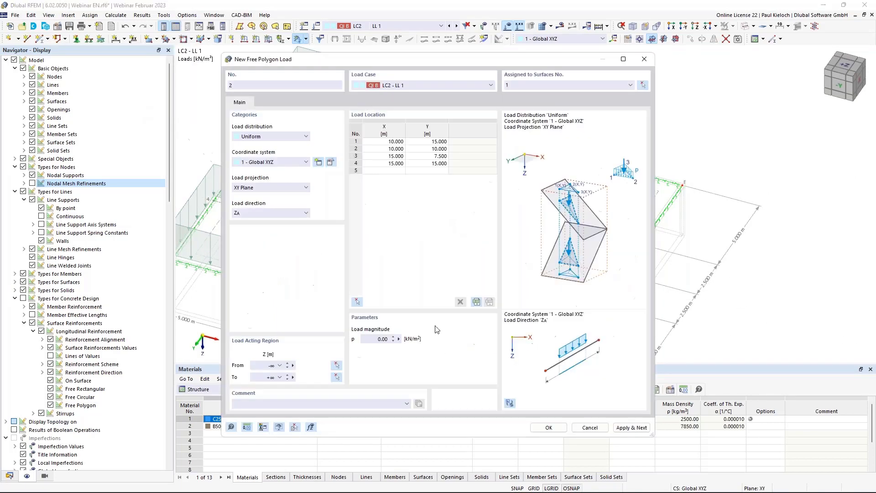
left_click(378, 339)
left_click(548, 428)
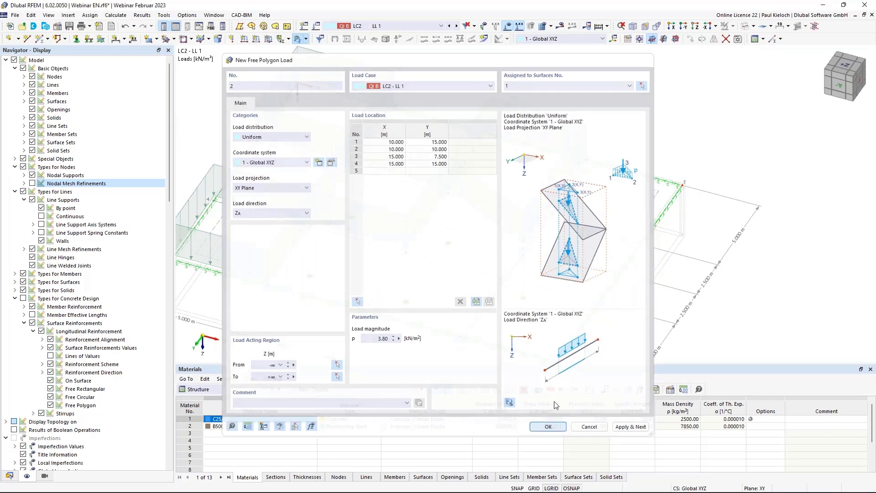
In load case LC3 - LL 2, add a 3.80 kN/m² free rectangular load on surface 1 with corners (0, 10) and (5, 5) m
left_click(456, 26)
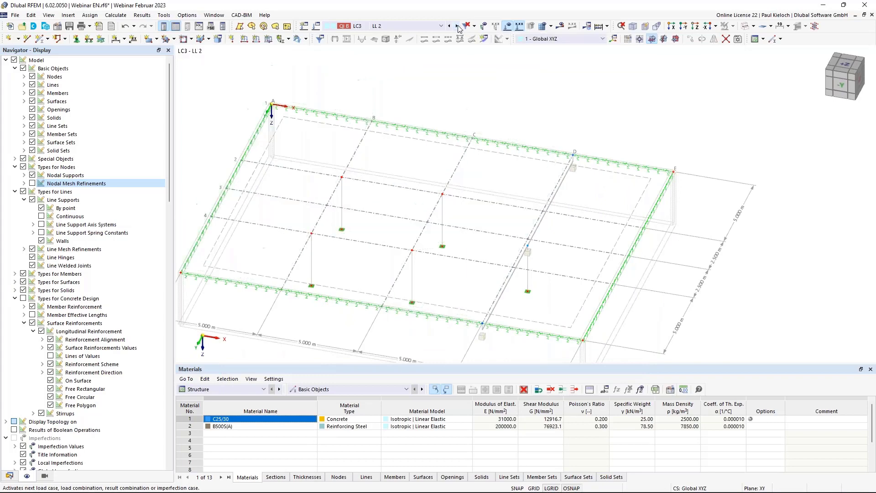
left_click(305, 39)
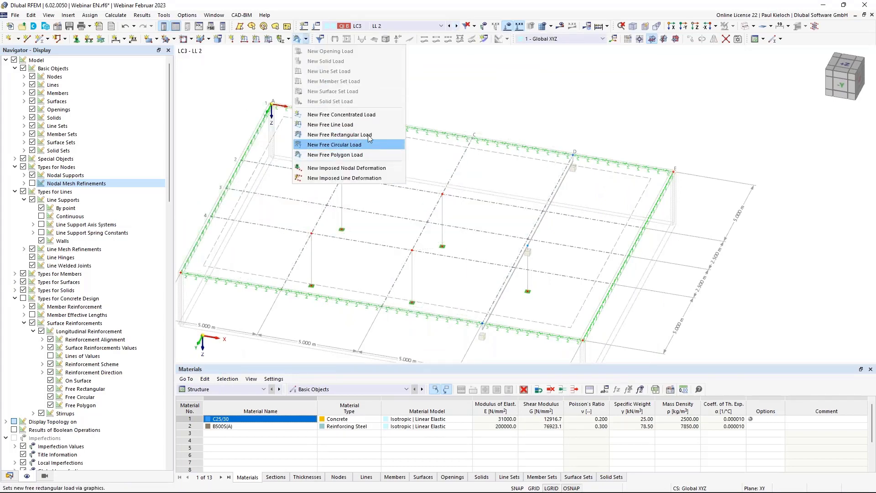
left_click(383, 136)
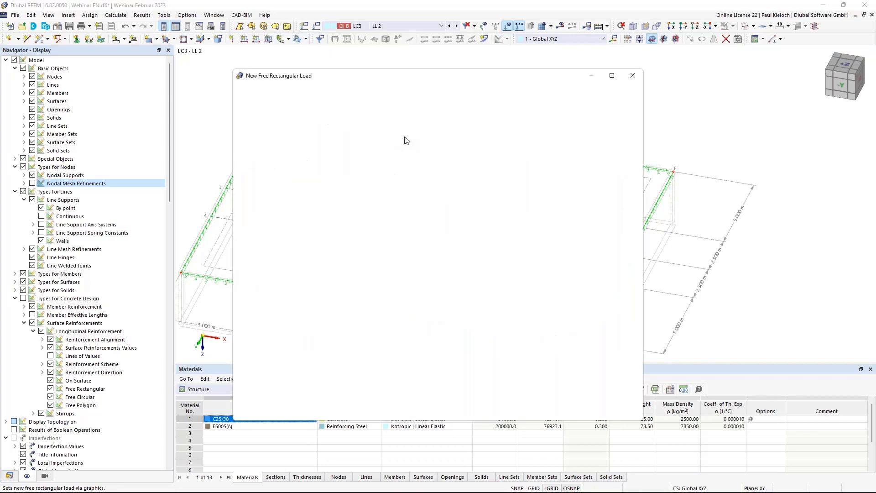
key("Tab")
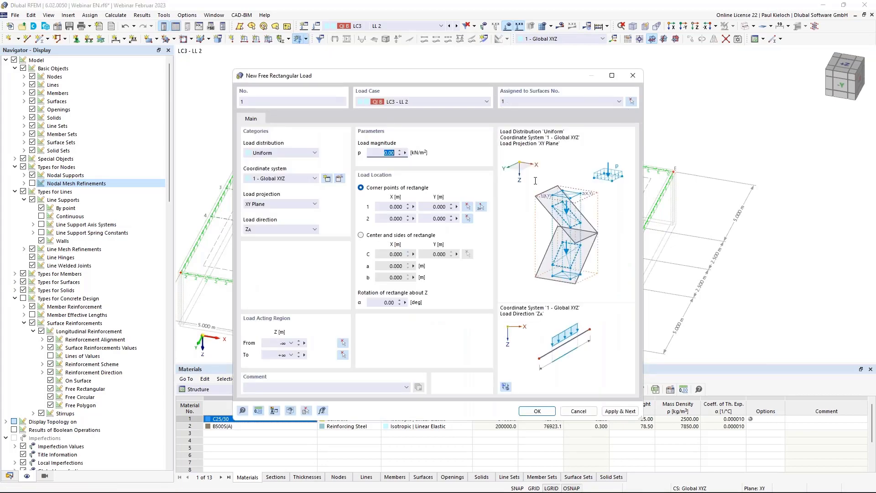
left_click(481, 207)
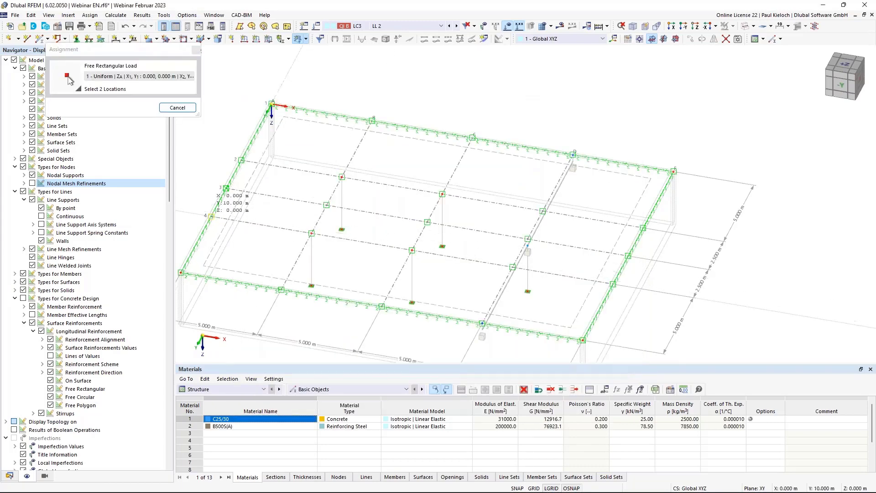
left_click(211, 216)
left_click(342, 177)
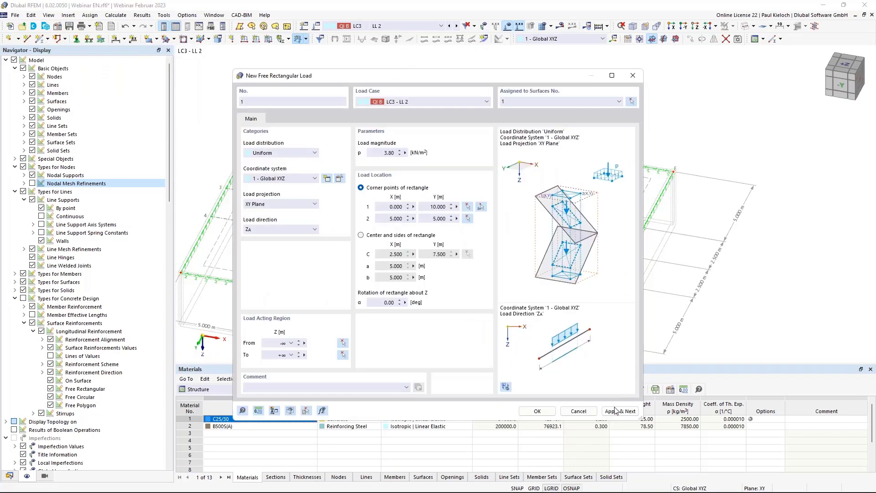
left_click(617, 411)
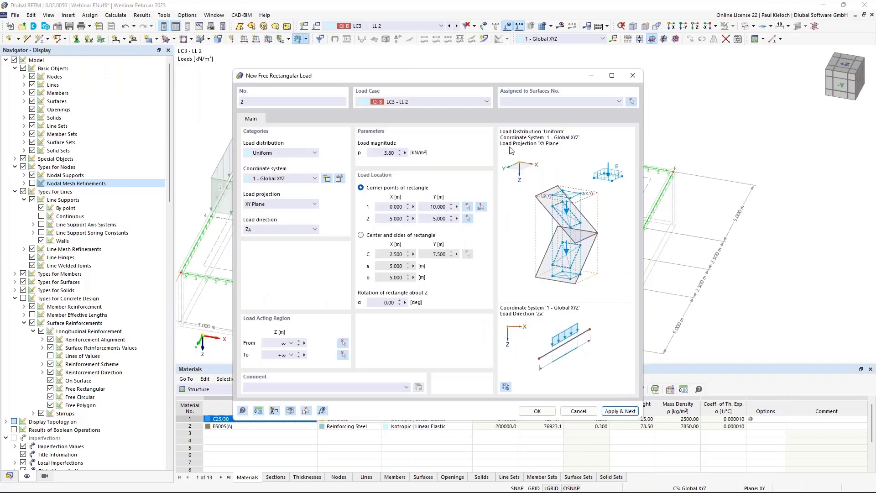
Add a second 3.80 kN/m² free rectangular load on surface 1 in LC3 with corners (5, 15) and (10, 10) m
left_click(521, 102)
type("1")
left_click(481, 207)
left_click(281, 289)
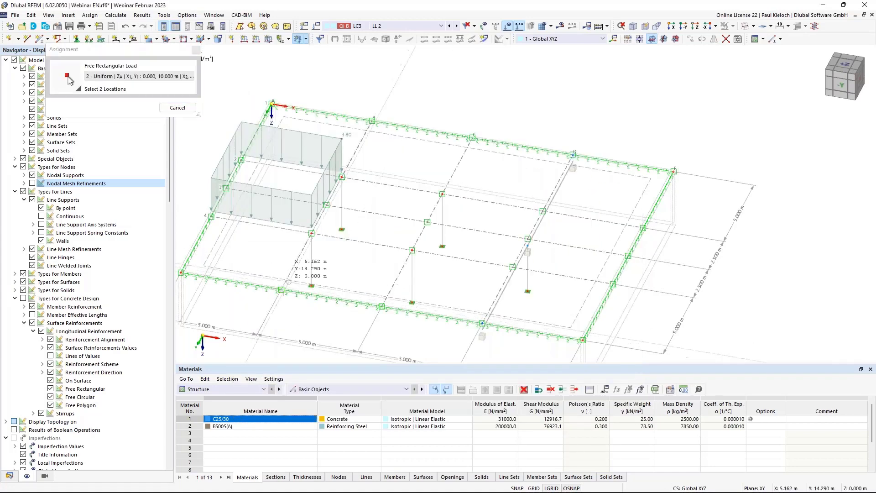
left_click(412, 250)
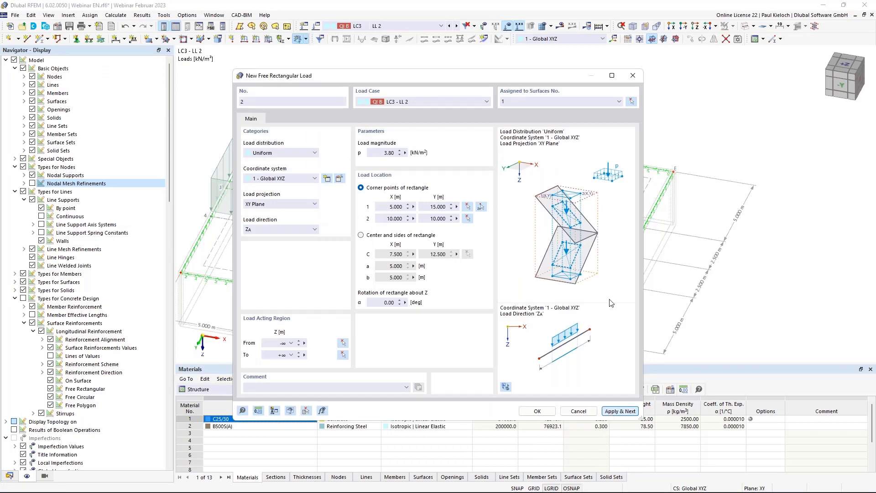
key("Return")
Add a third 3.80 kN/m² free rectangular load on surface 1 in LC3 with corners (5, 5) and (10, 0) m
left_click(533, 101)
type("1")
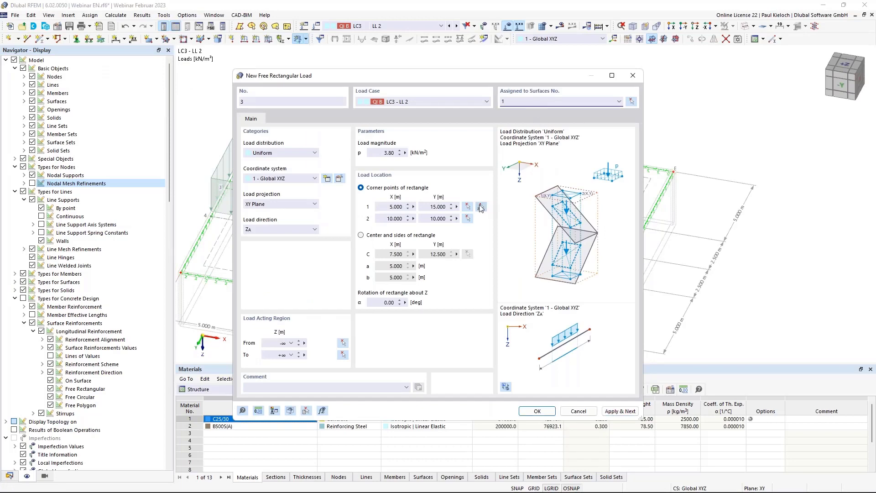
left_click(481, 207)
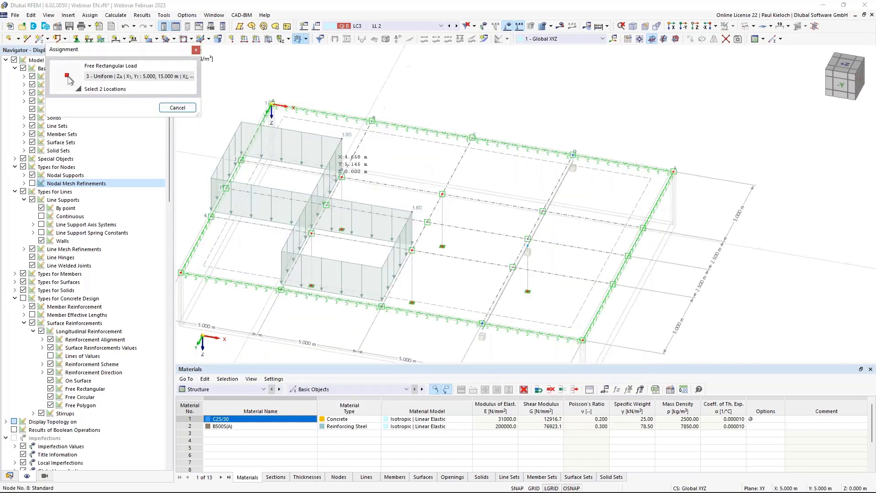
left_click(342, 177)
left_click(473, 137)
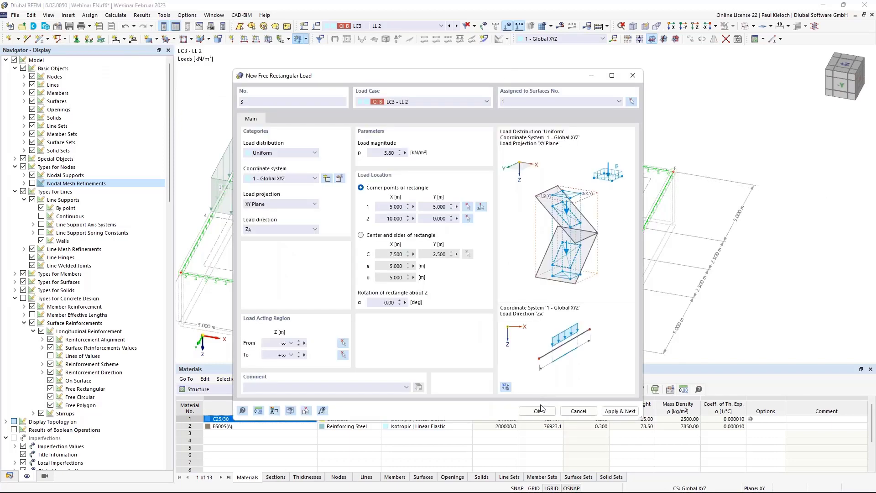
left_click(538, 411)
Create a triangular free polygon load on surface 1 in LC3 with corners (10, 10), (10, 5) and (15, 7.5) m
left_click(306, 39)
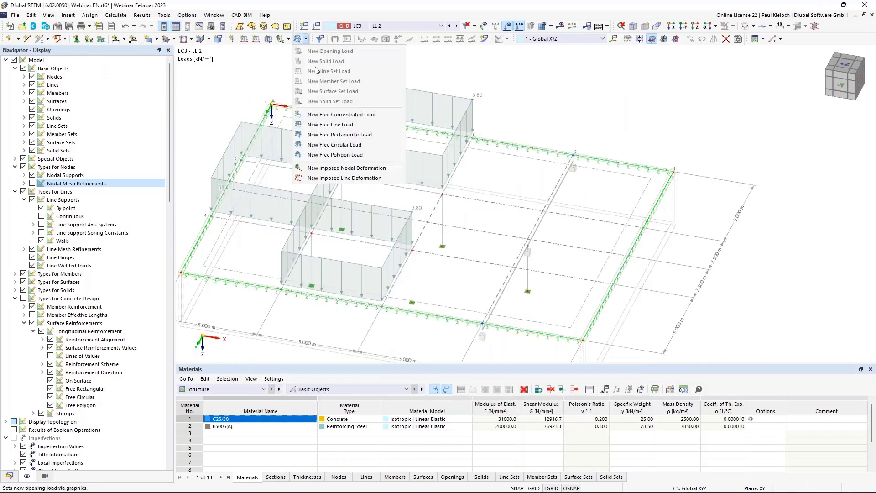
left_click(371, 157)
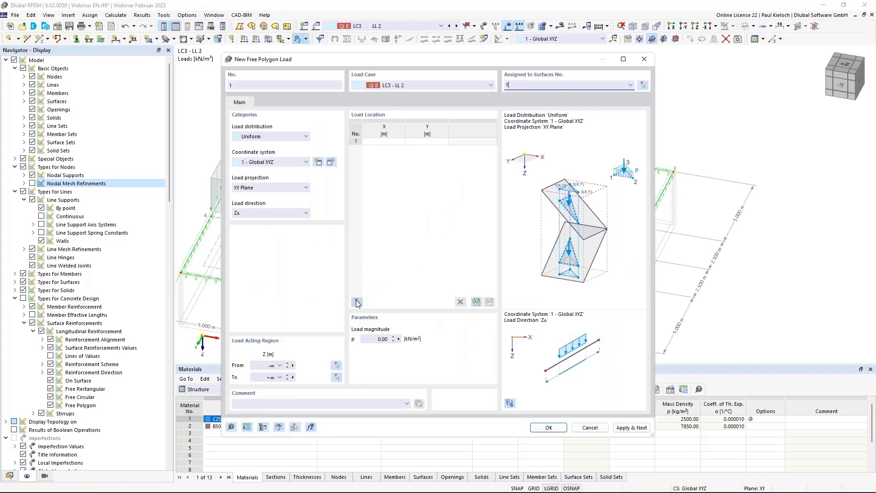
left_click(357, 301)
left_click(412, 250)
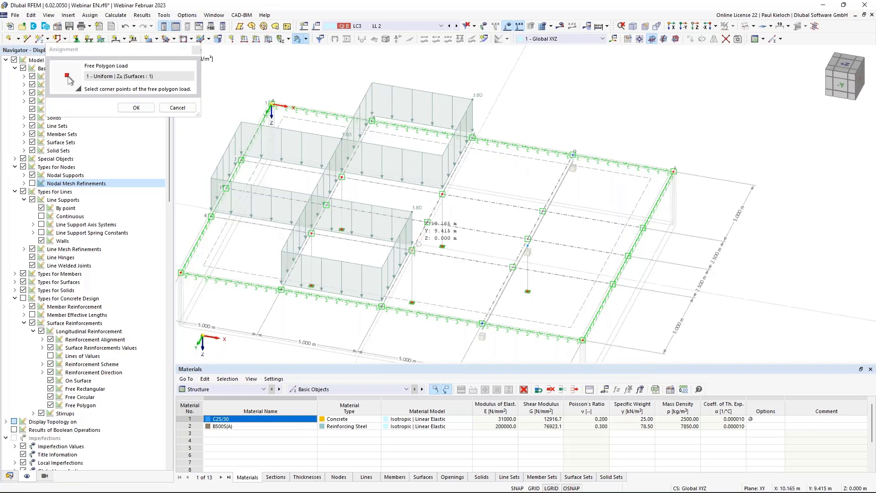
left_click(442, 194)
left_click(527, 238)
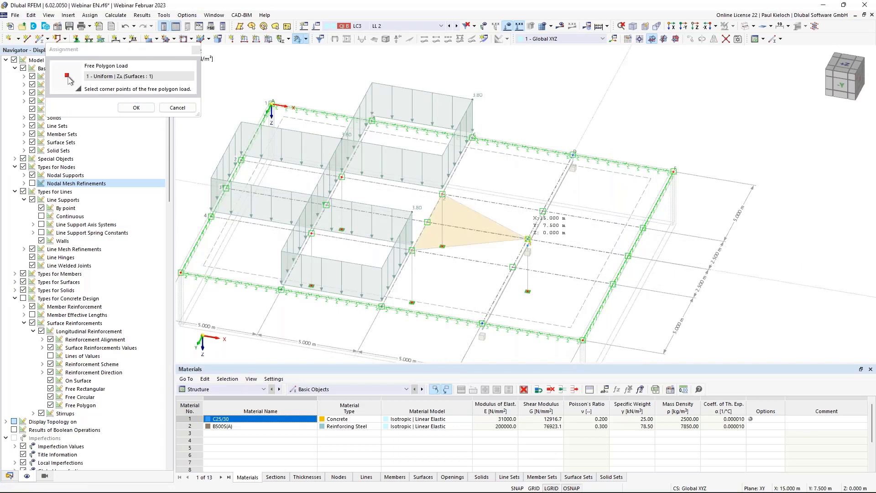
left_click(137, 108)
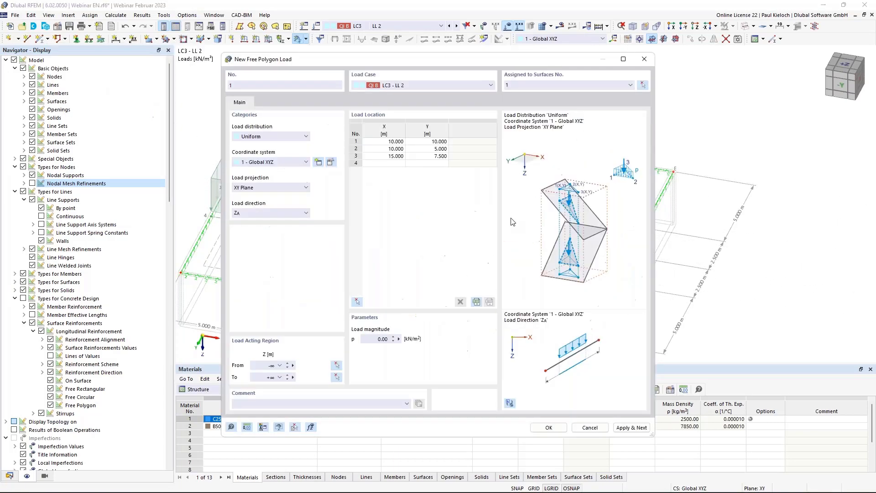
double_click(383, 339)
left_click(550, 427)
In load case LC4 - LL 3, add a 3.80 kN/m² free rectangular load on surface 1 with corners (15, 0) and (20, 7.5) m
left_click(456, 27)
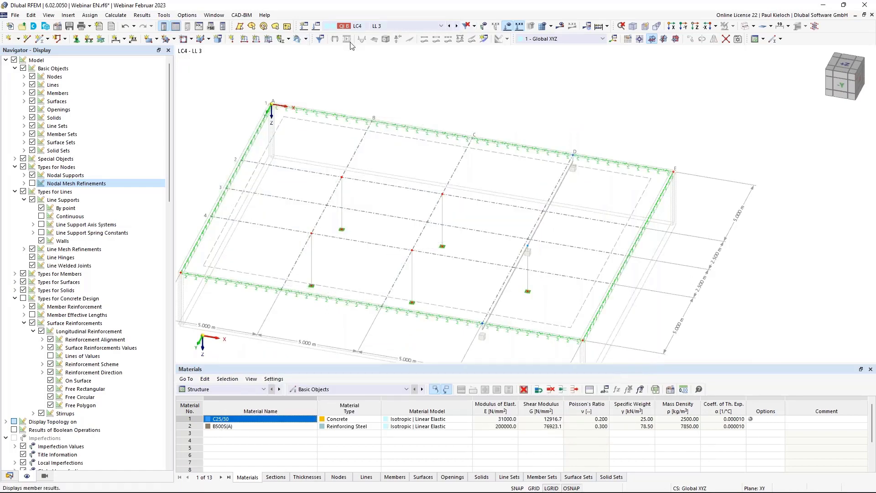
left_click(307, 39)
left_click(350, 132)
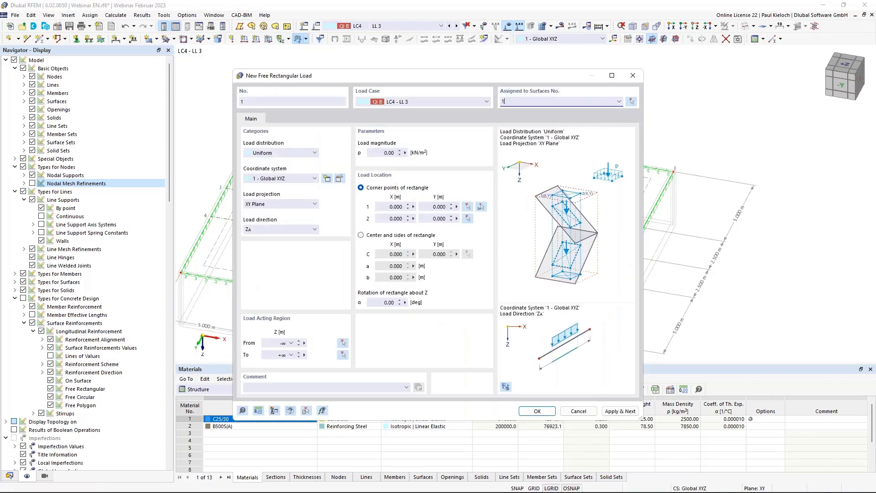
left_click(381, 154)
left_click(482, 207)
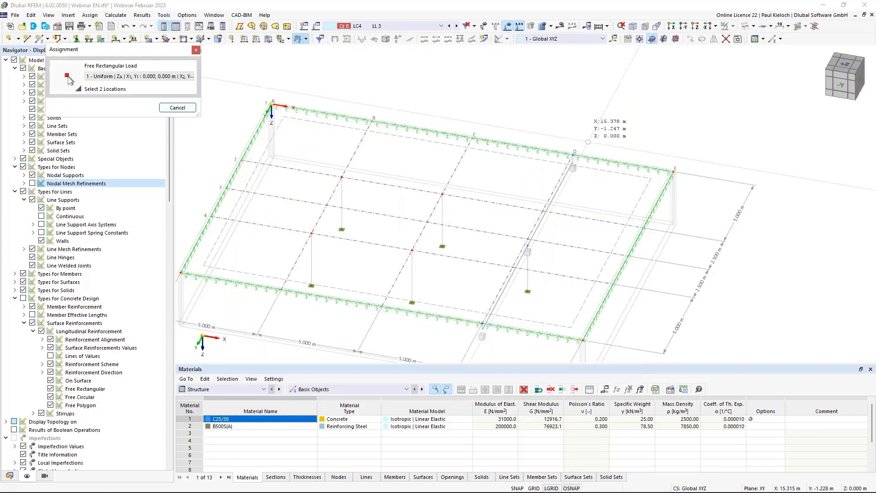
left_click(574, 154)
left_click(628, 256)
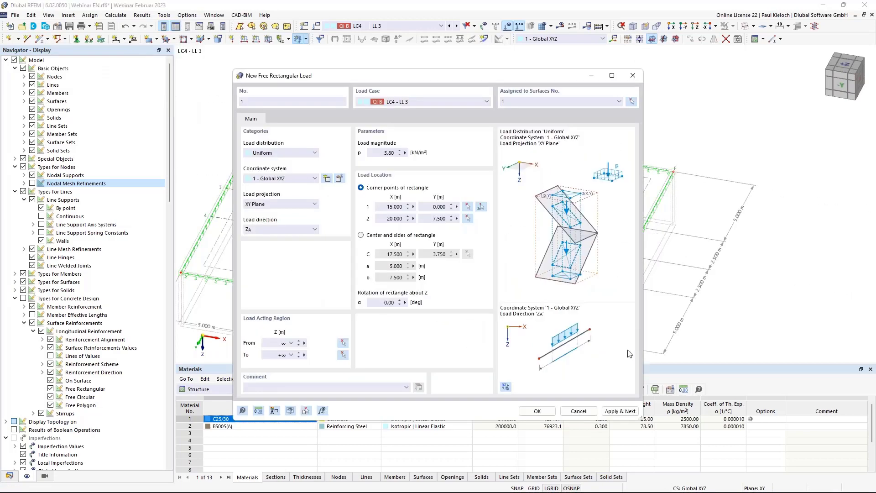
left_click(620, 411)
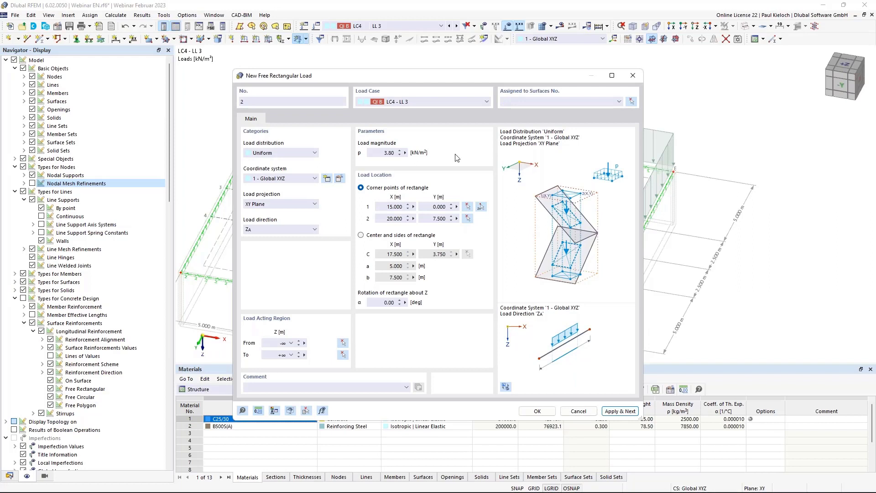
Add a 3.80 kN/m² free rectangular load on the slab in load case LC5 - LL 4 with corners (15, 15) and (20, 7.5) m
left_click(456, 103)
left_click(425, 141)
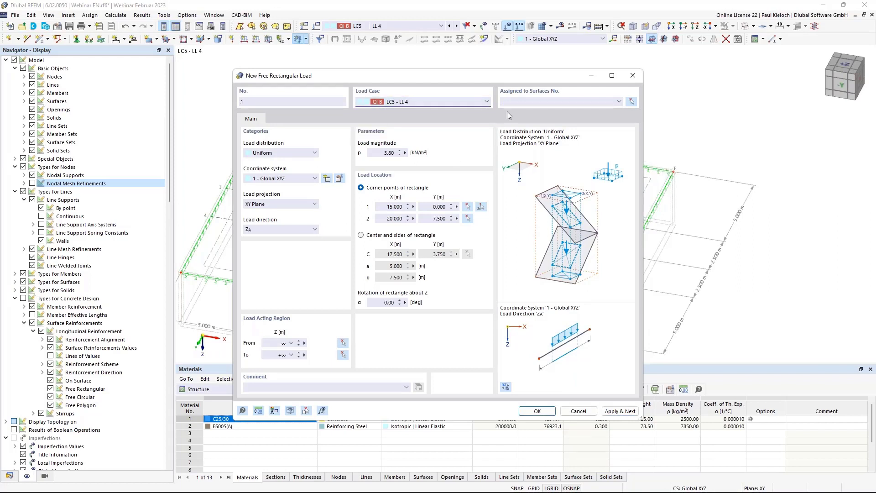
left_click(514, 102)
left_click(483, 209)
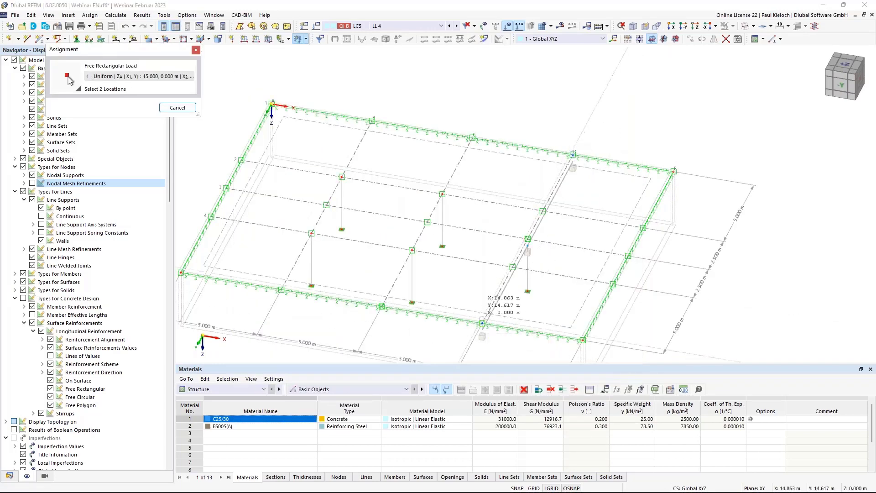
left_click(482, 322)
left_click(628, 255)
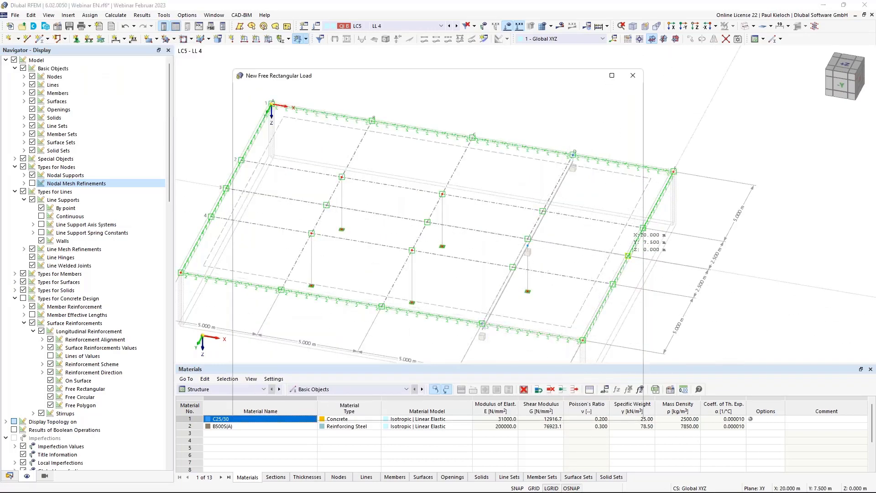
left_click(539, 409)
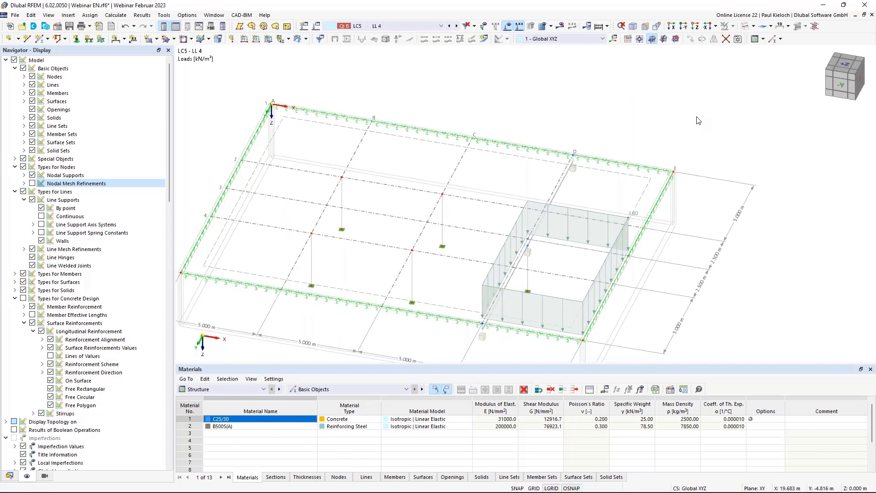
Save the model and calculate load cases LC2 to LC5
key("ctrl+s")
middle_click_drag(675, 130, 744, 98)
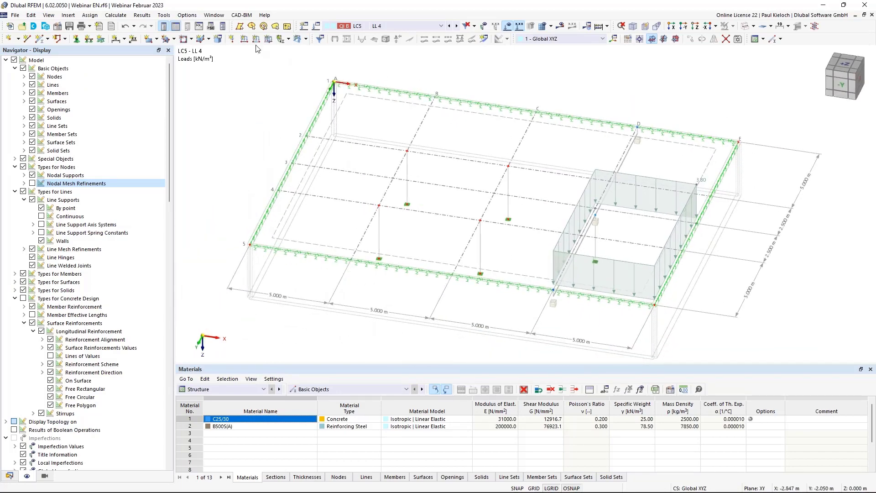
left_click(120, 16)
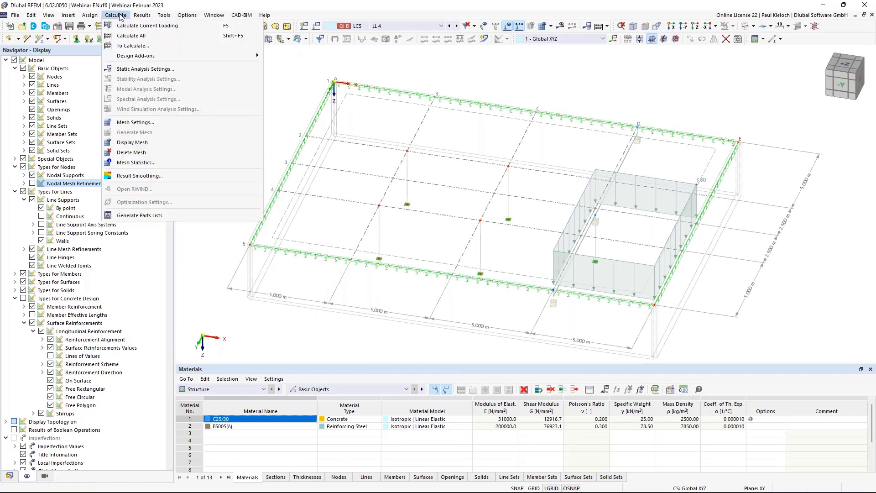
left_click(135, 46)
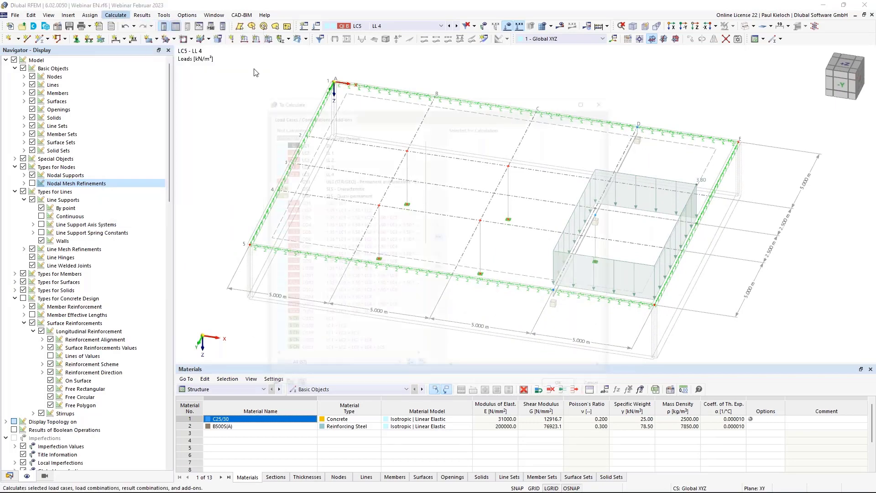
left_click_drag(345, 139, 344, 164)
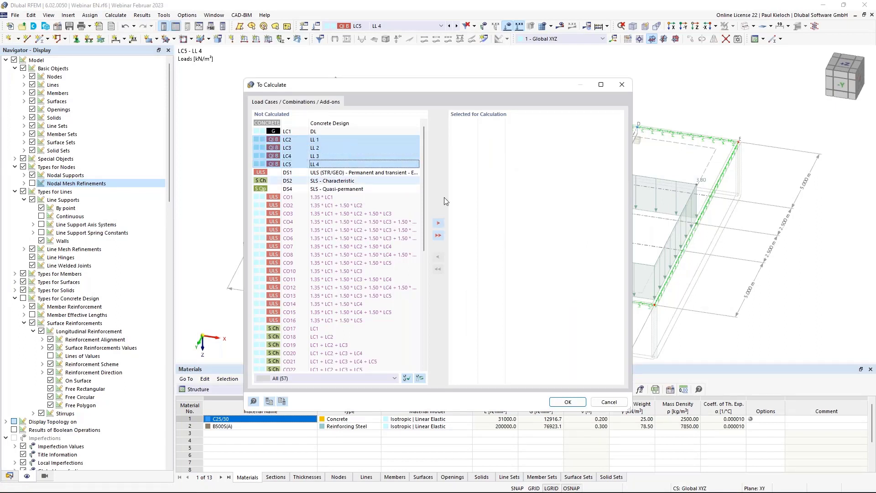
left_click(437, 223)
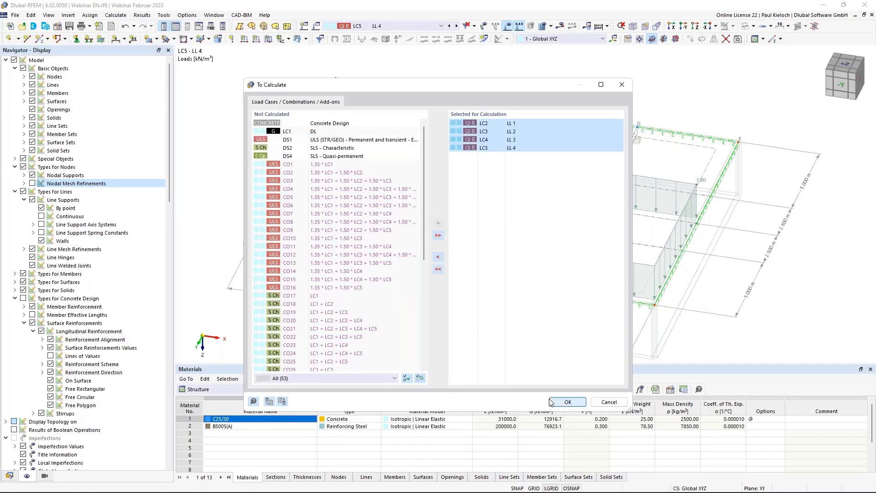
left_click(567, 402)
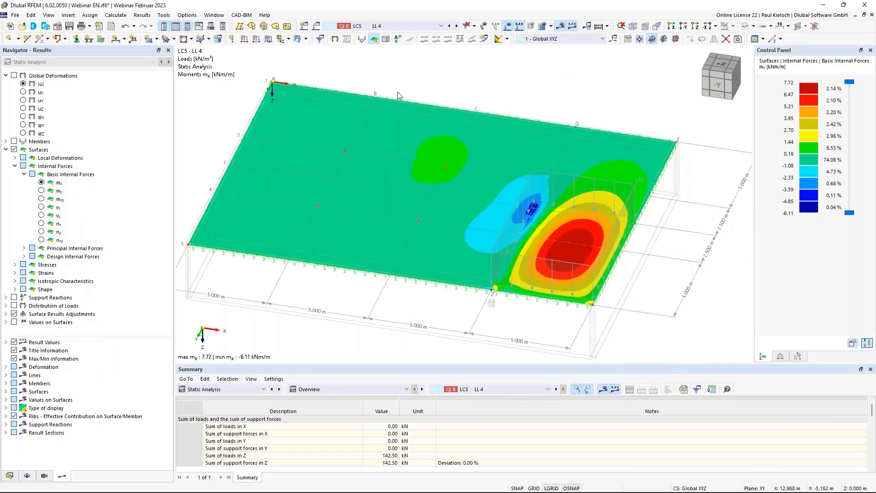
Replace the surface results with the global pZ load distribution on the 2D surface elements, hiding load symbols and FE mesh node results
left_click(14, 150)
left_click(6, 150)
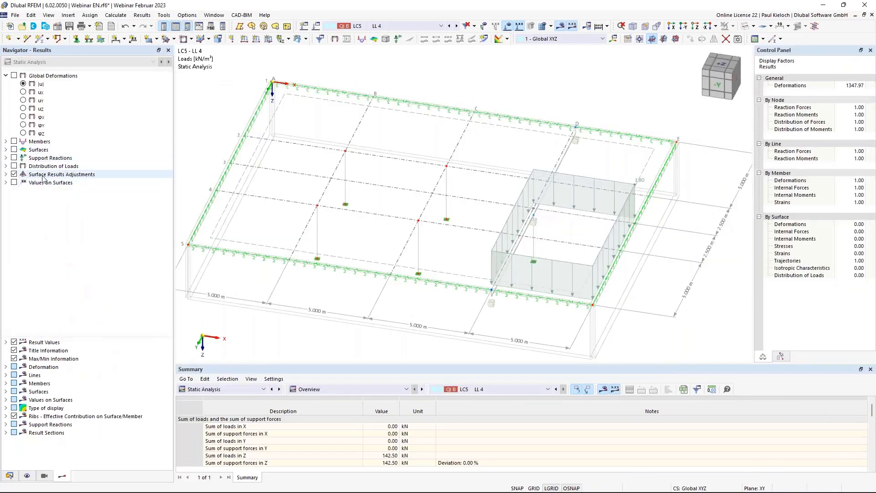
left_click(13, 166)
left_click(6, 166)
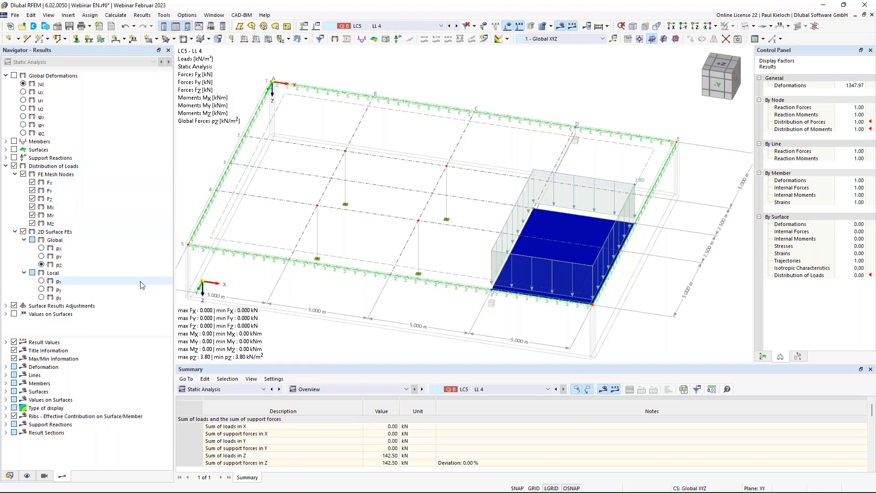
left_click(507, 26)
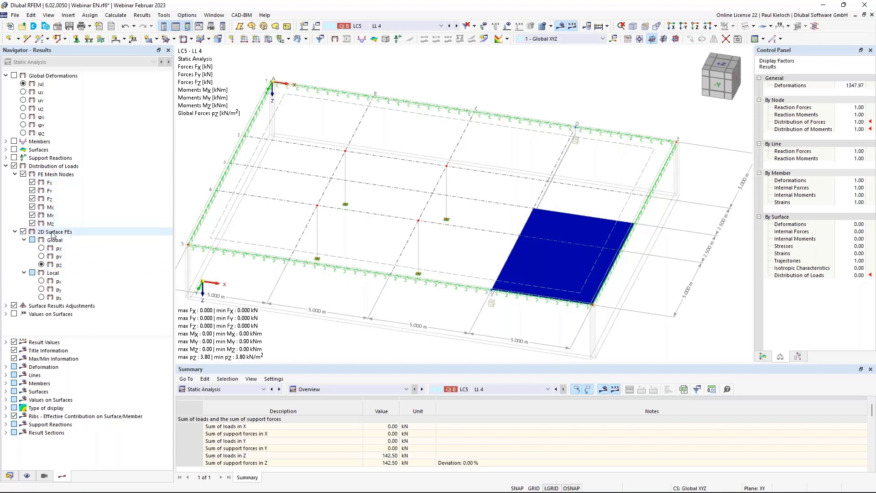
left_click(23, 175)
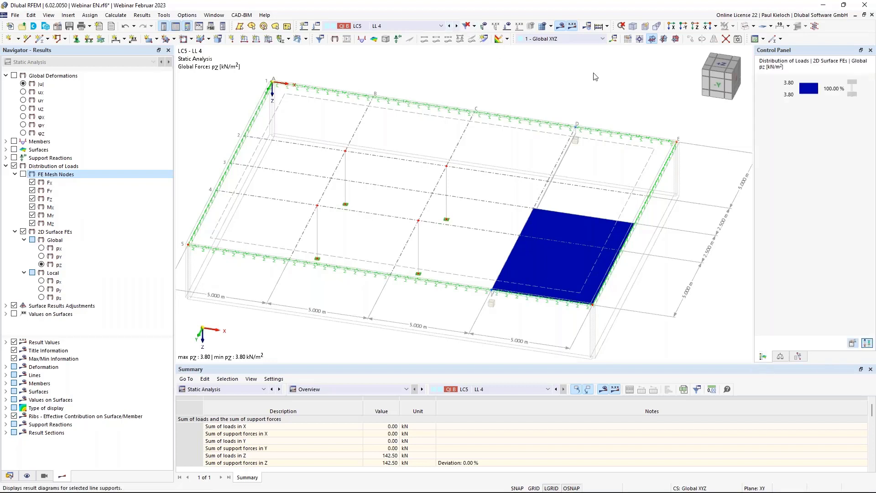
Review the distribution of the live loads on the slab across load cases LC2 to LC5
left_click(450, 26)
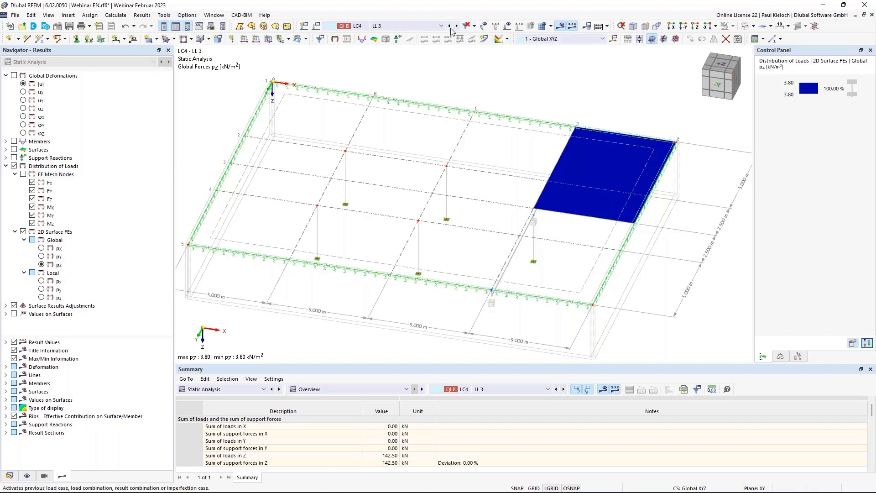
left_click(449, 26)
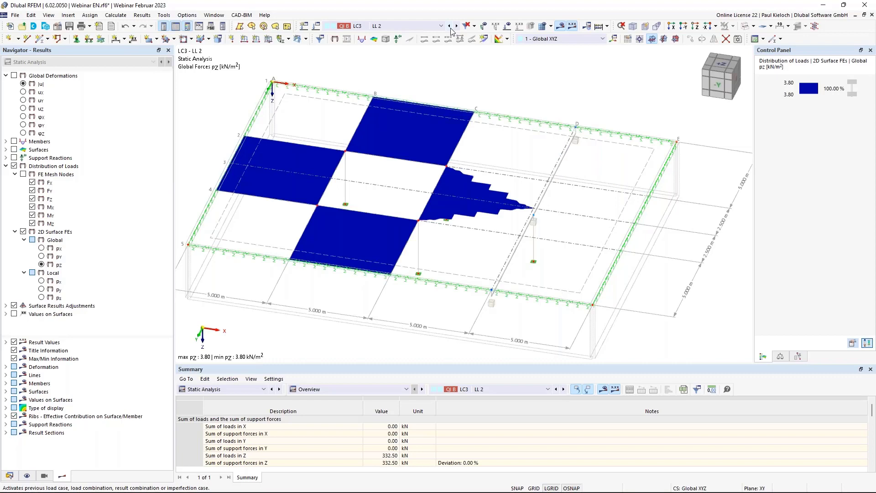
left_click(449, 26)
left_click(457, 26)
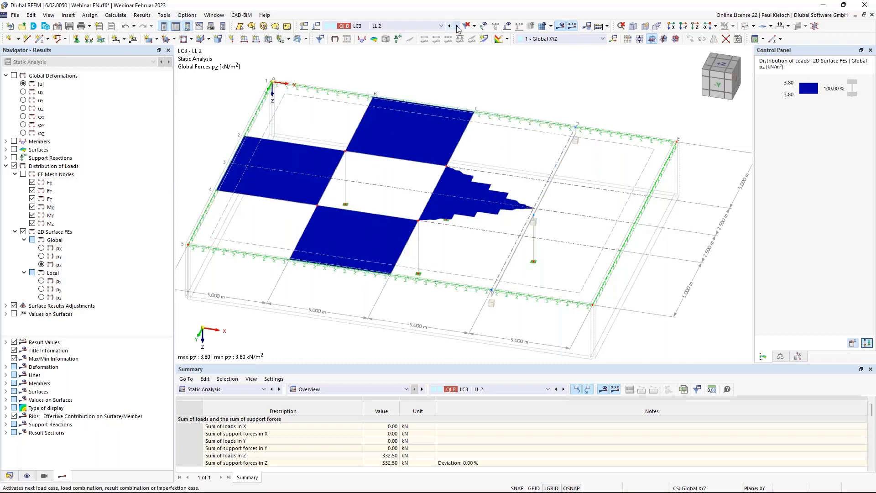
left_click(457, 26)
left_click(456, 27)
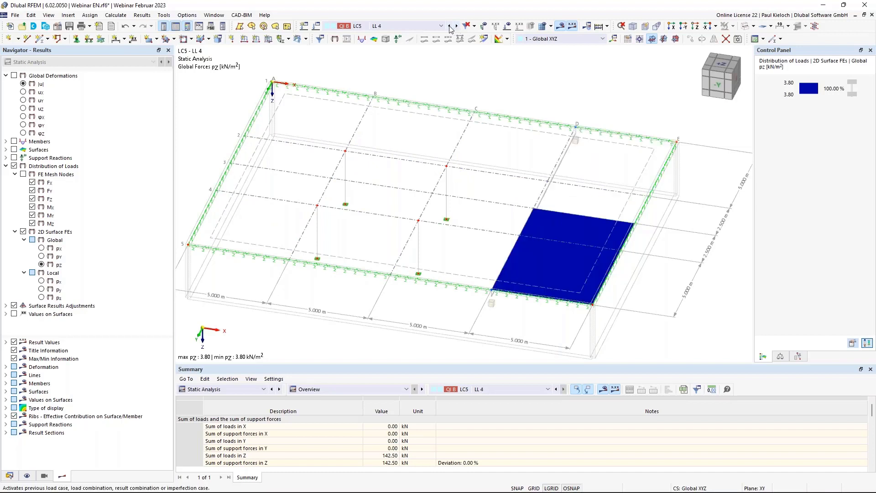
left_click(450, 26)
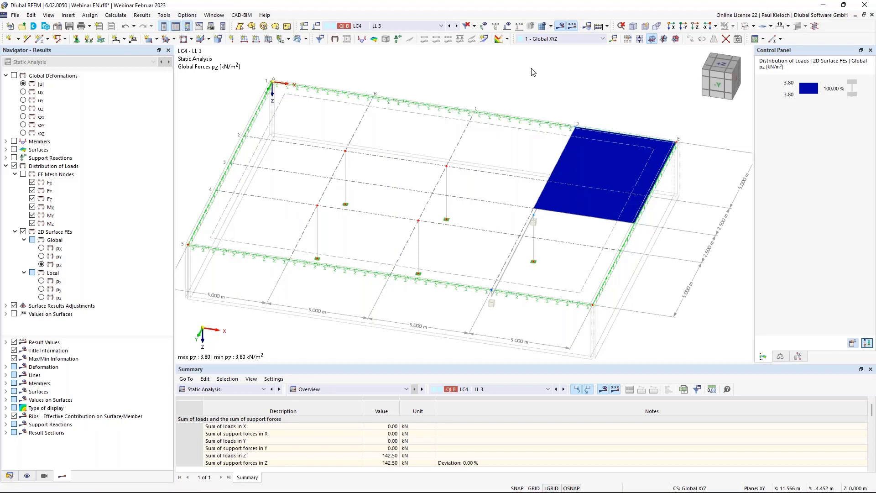
Save the model and turn off the results display
key("ctrl+s")
left_click(564, 24)
middle_click_drag(630, 195, 626, 178)
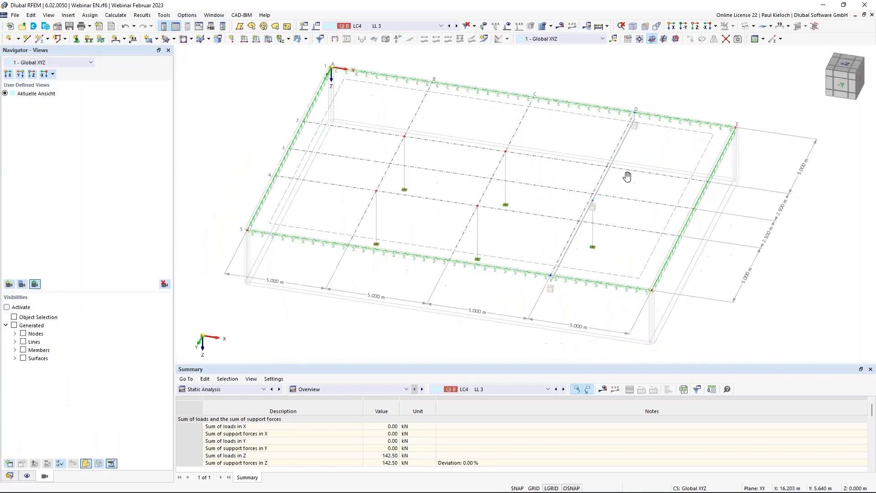
Limit the Concrete Design objects to surfaces by excluding members and nodes with punching
left_click(239, 390)
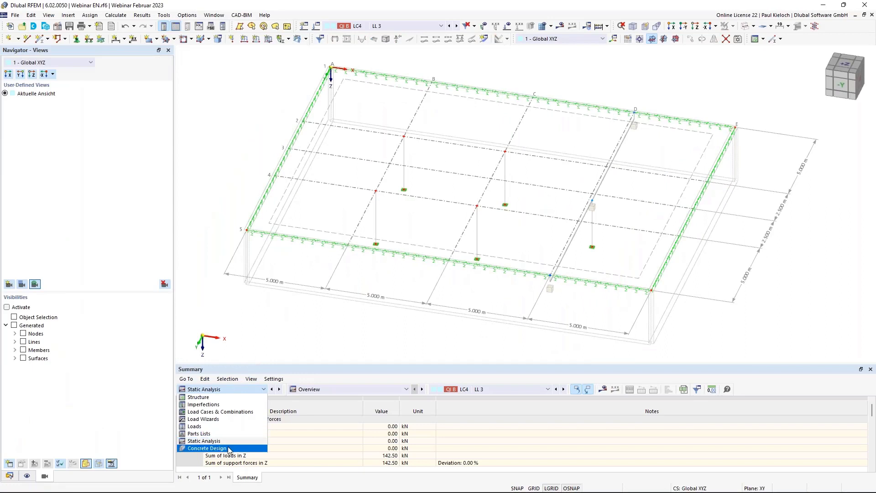
left_click(206, 449)
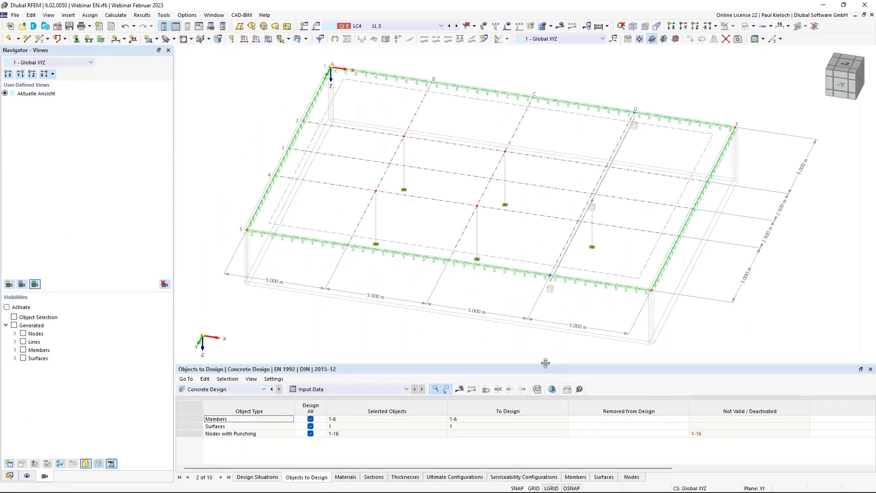
left_click_drag(546, 362, 553, 313)
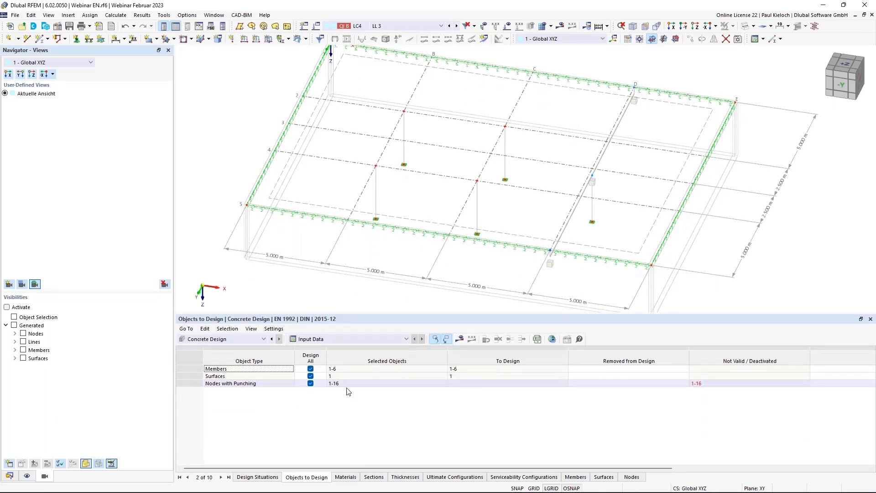
left_click(311, 383)
left_click(310, 369)
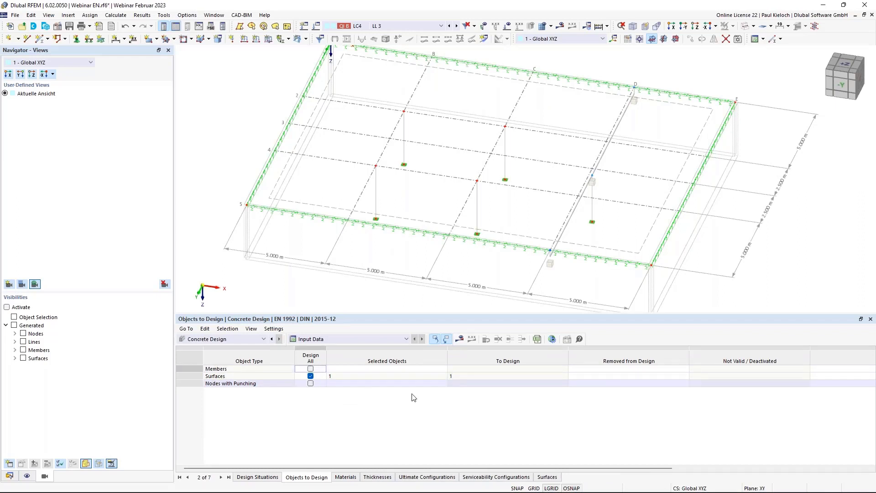
middle_click_drag(392, 276, 396, 278, "ctrl")
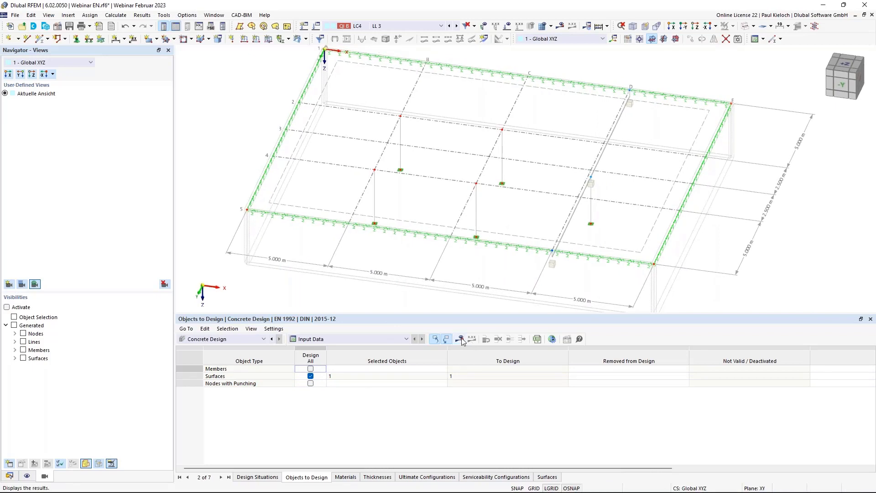
Run the Concrete Design calculation and enlarge the errors and warnings table to show all its rows
left_click(461, 340)
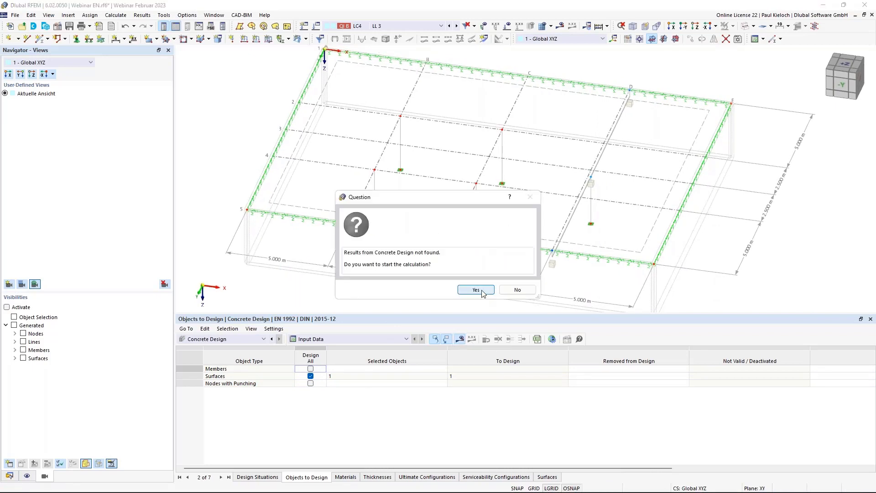
left_click(484, 291)
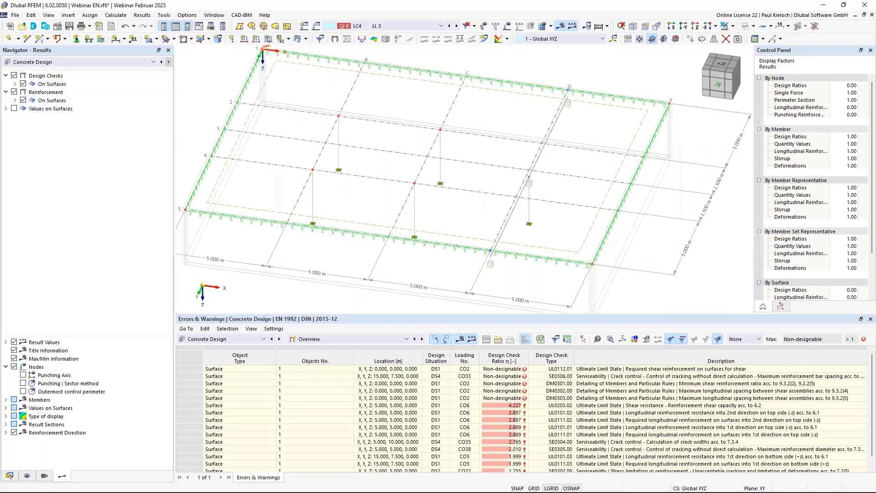
left_click_drag(314, 313, 320, 295)
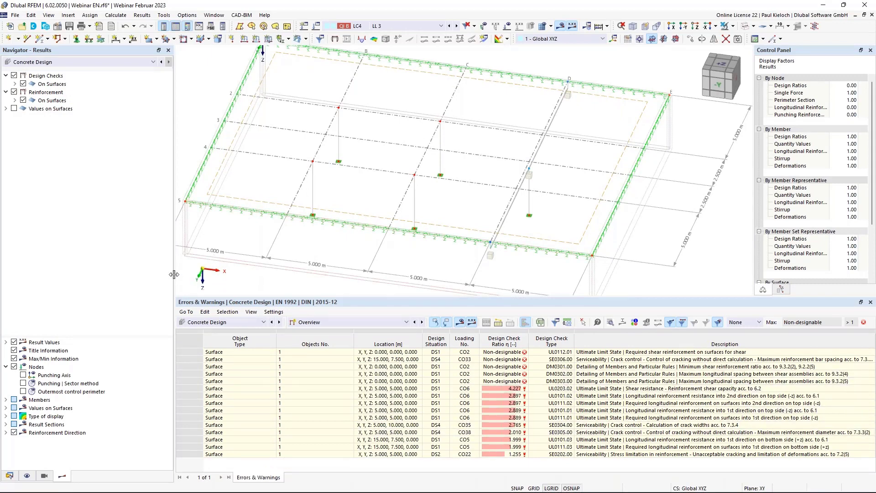
left_click_drag(173, 274, 156, 274)
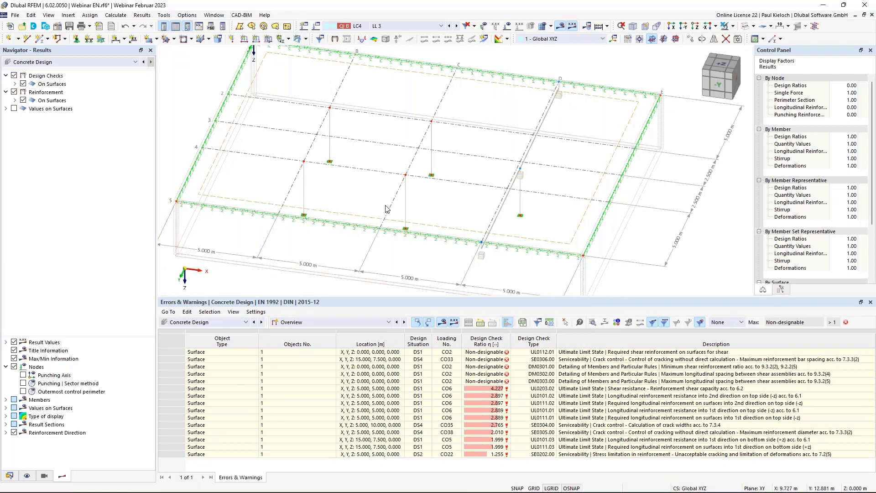
middle_click_drag(386, 181, 409, 169, "ctrl")
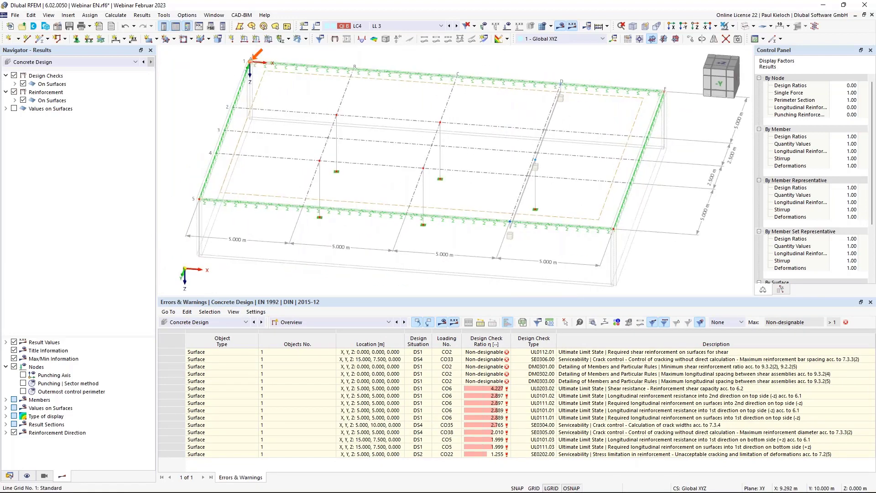
Hide the reinforcement results and display surface design check UL0101.01 for the top reinforcement in direction 1 with its colour scale
left_click(13, 91)
left_click(5, 92)
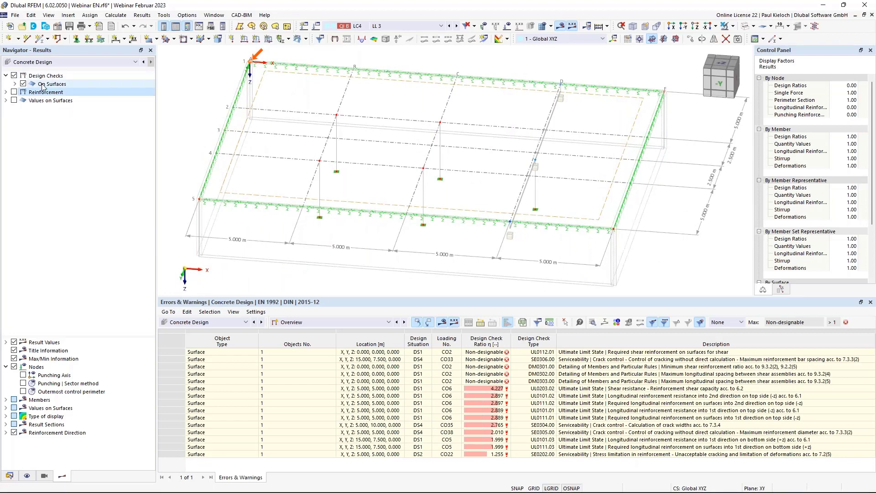
left_click(14, 84)
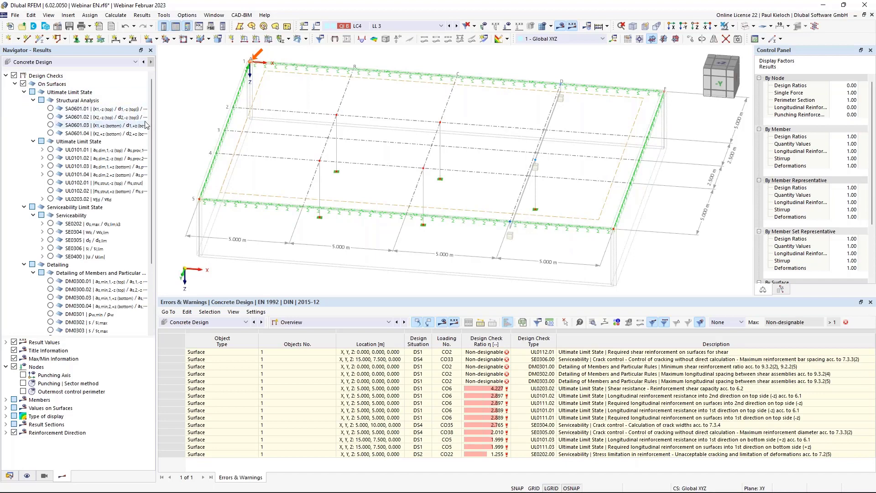
left_click(51, 151)
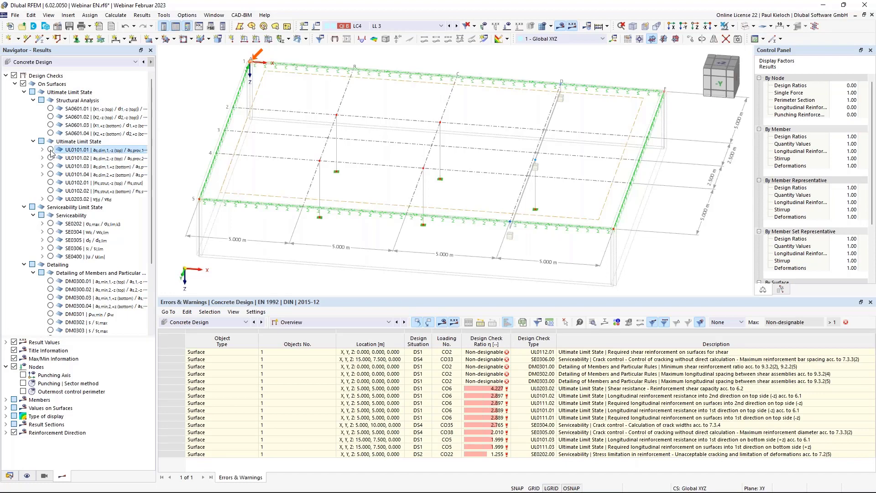
left_click(765, 292)
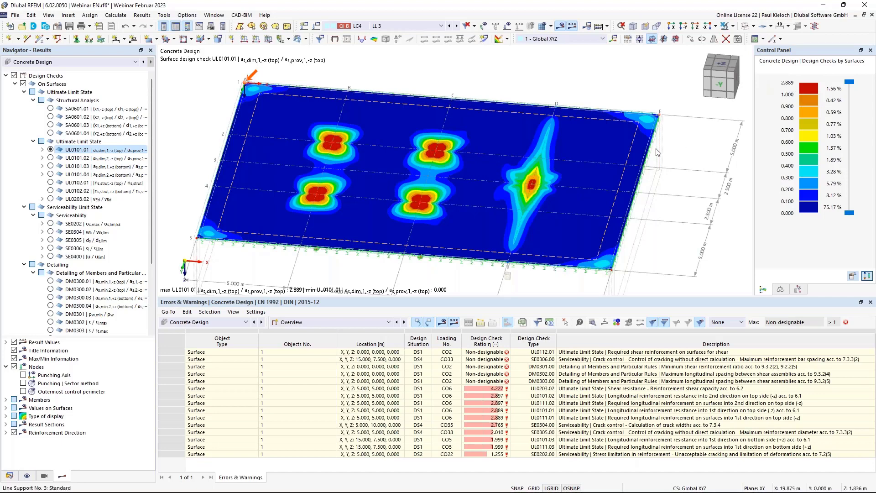
middle_click_drag(646, 90, 635, 90, "ctrl")
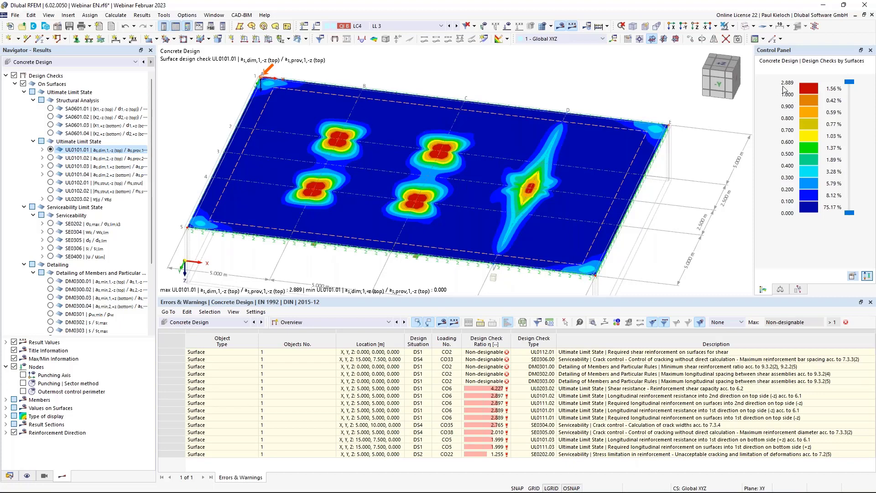
middle_click_drag(533, 82, 540, 83, "ctrl")
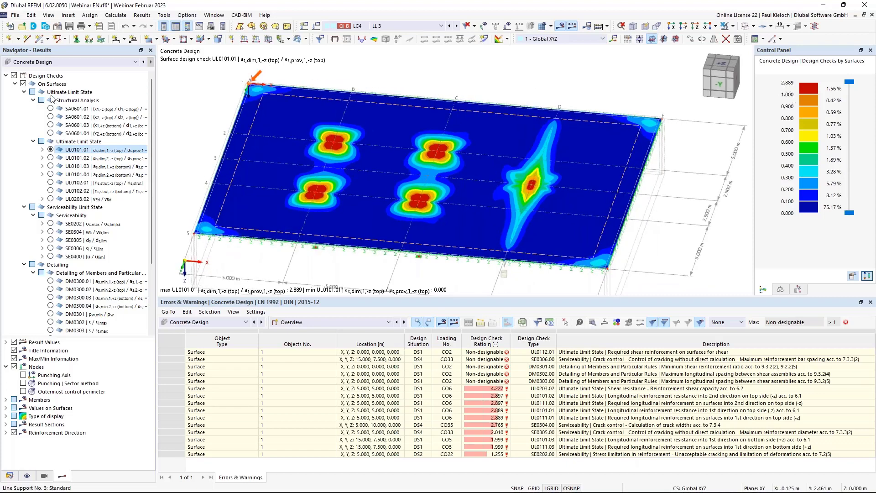
Examine surface design checks UL0101.02, UL0101.03 and UL0101.04 for the remaining top and bottom reinforcement directions
left_click(51, 158)
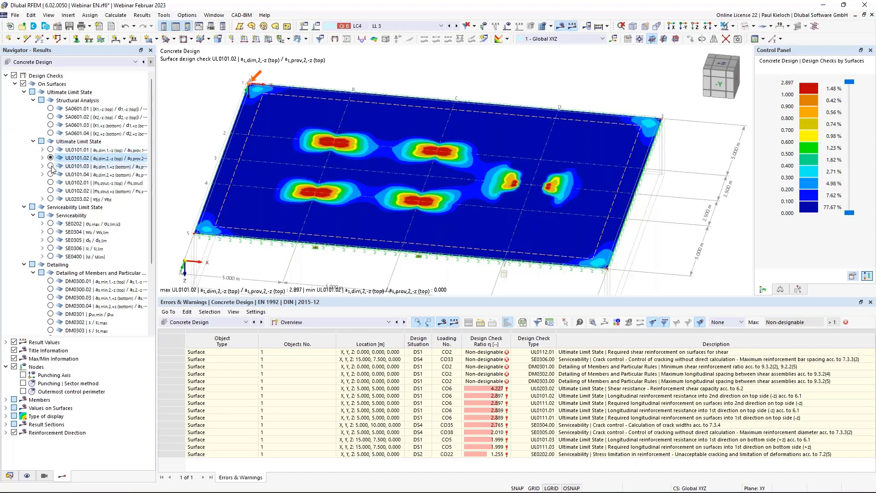
left_click(50, 167)
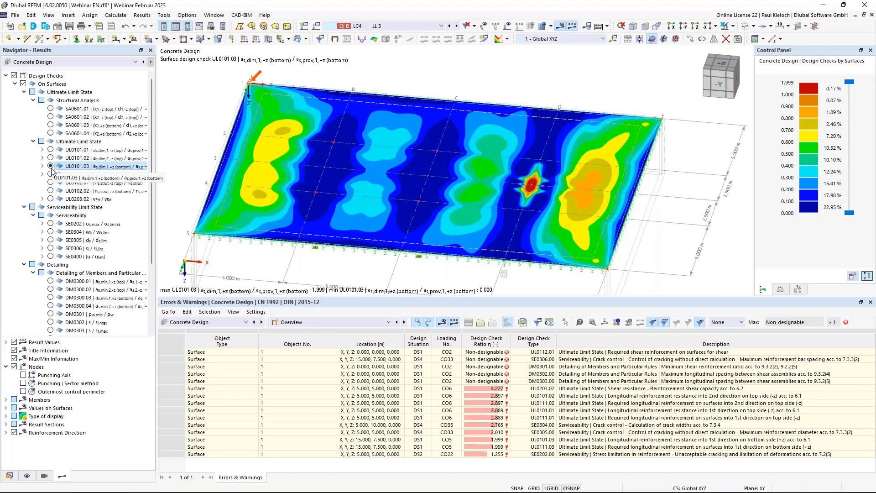
left_click(50, 174)
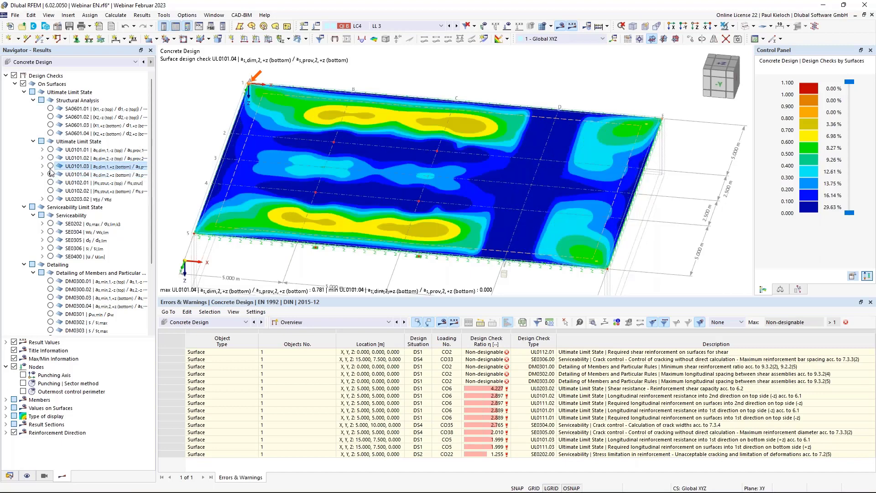
Compare surface design check UL0101.03 for the bottom reinforcement with UL0101.01 for the top reinforcement in direction 1
left_click(51, 167)
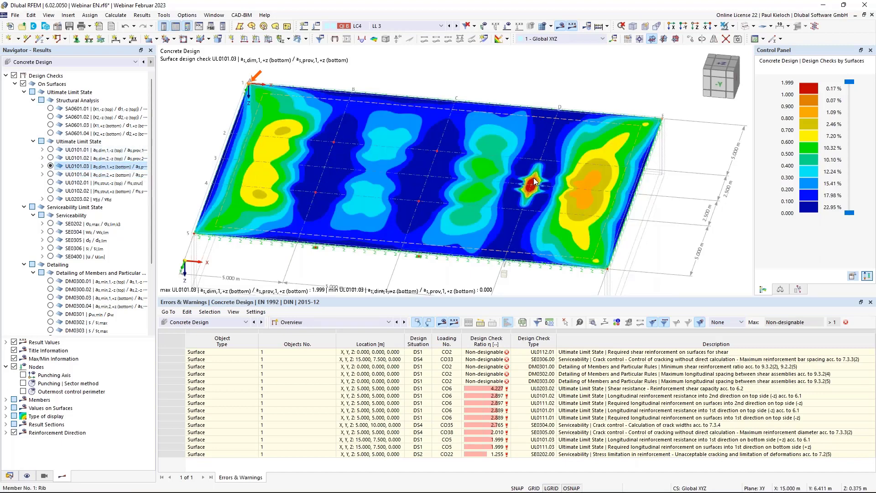
left_click(51, 149)
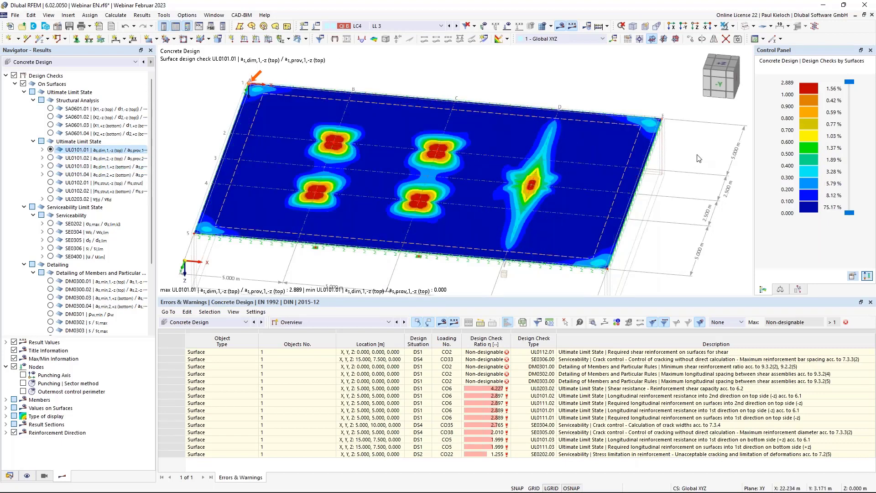
mouse_move(697, 156)
middle_mouse_down("ctrl")
mouse_move(745, 145)
mouse_move(694, 145)
mouse_move(710, 150)
middle_mouse_up("ctrl")
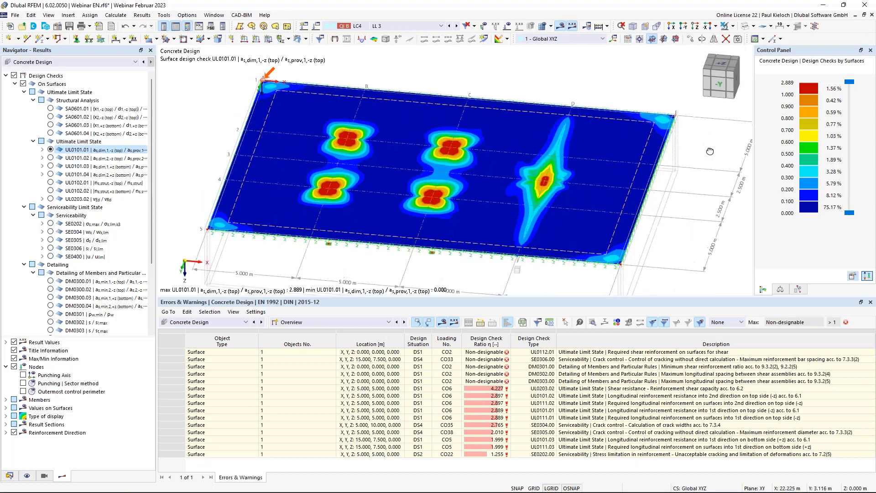
Hide the design checks and view the required top longitudinal reinforcement on surfaces in directions 1 and 2
left_click(15, 75)
left_click(6, 76)
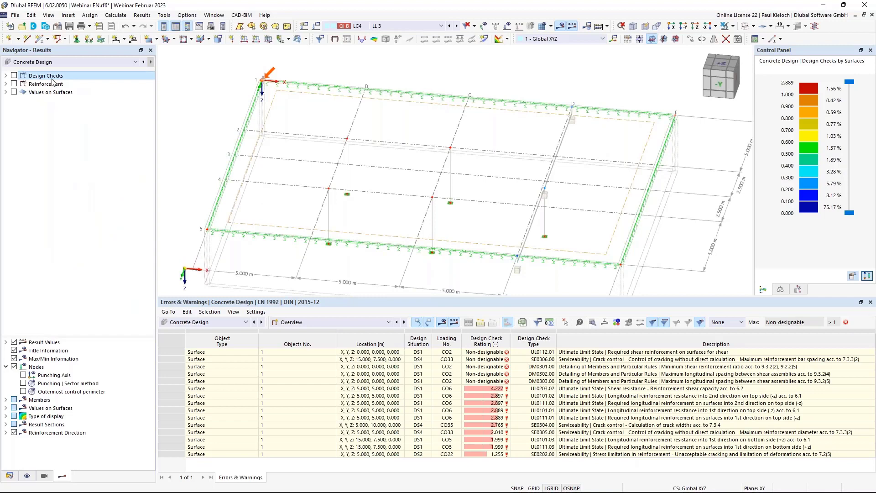
left_click(14, 84)
left_click(6, 84)
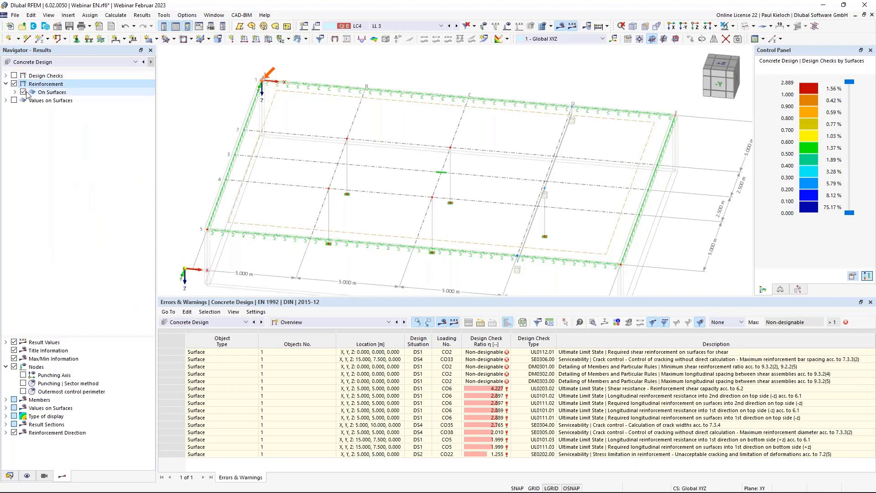
left_click(14, 92)
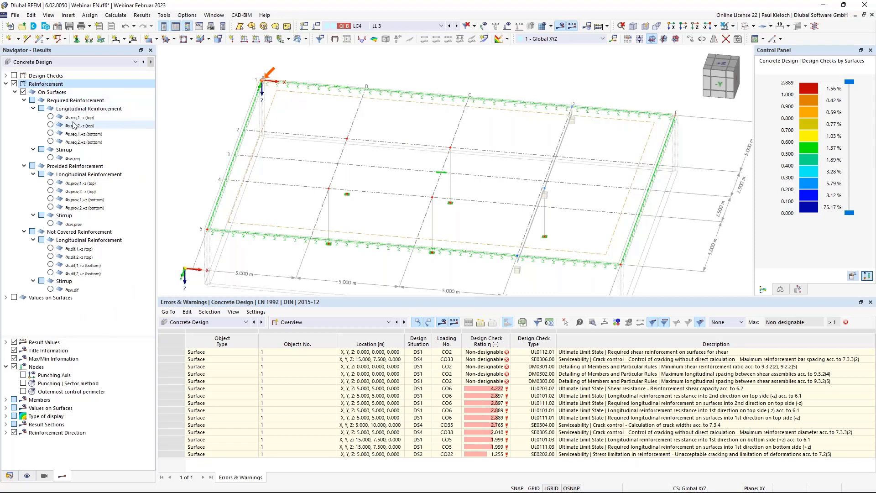
left_click(51, 117)
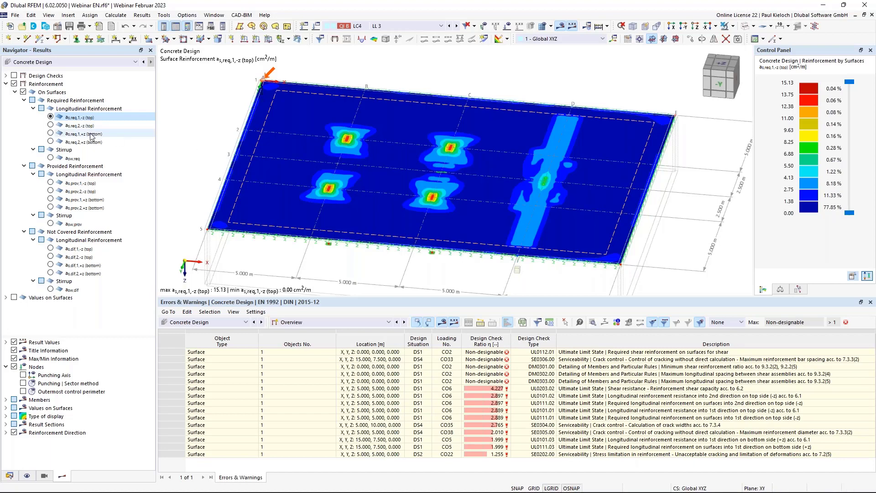
left_click(50, 124)
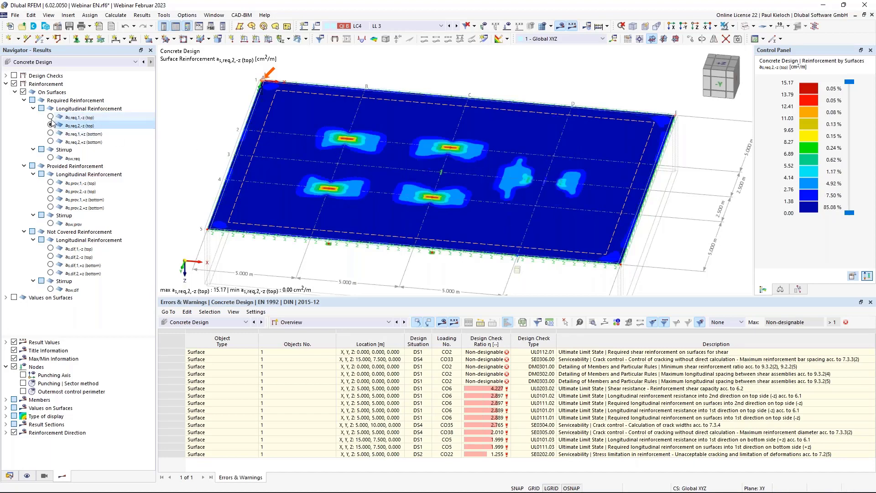
left_click(51, 117)
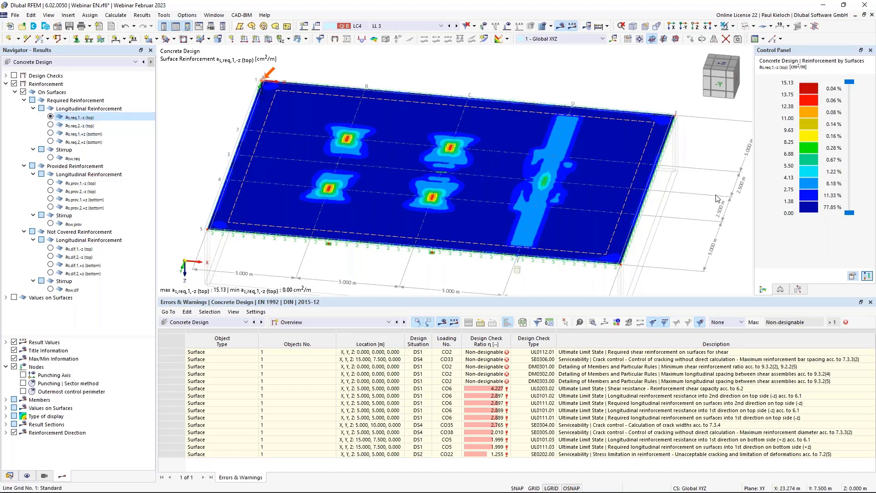
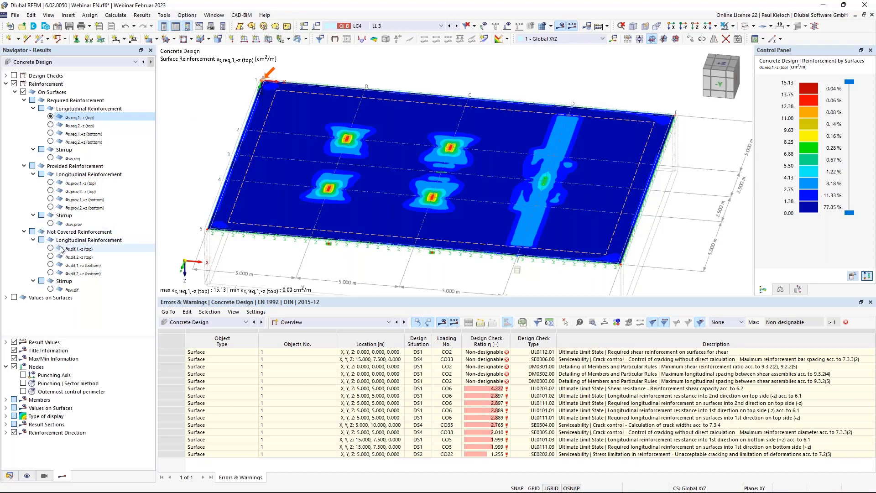
Examine the not covered top longitudinal reinforcement in directions 1 and 2, returning to direction 1
left_click(55, 232)
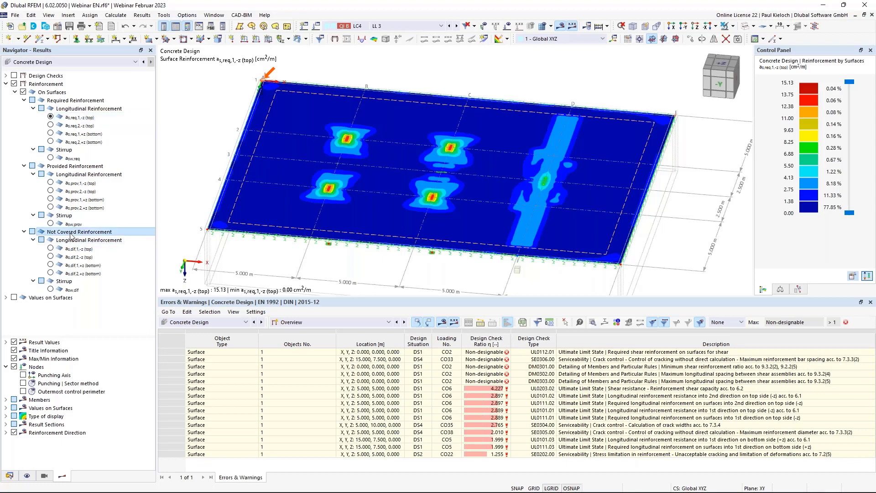
left_click(50, 249)
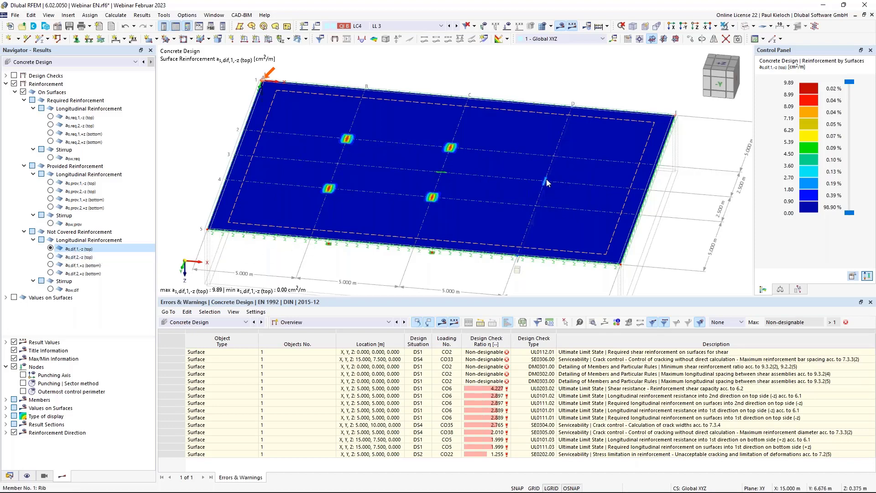
left_click(51, 257)
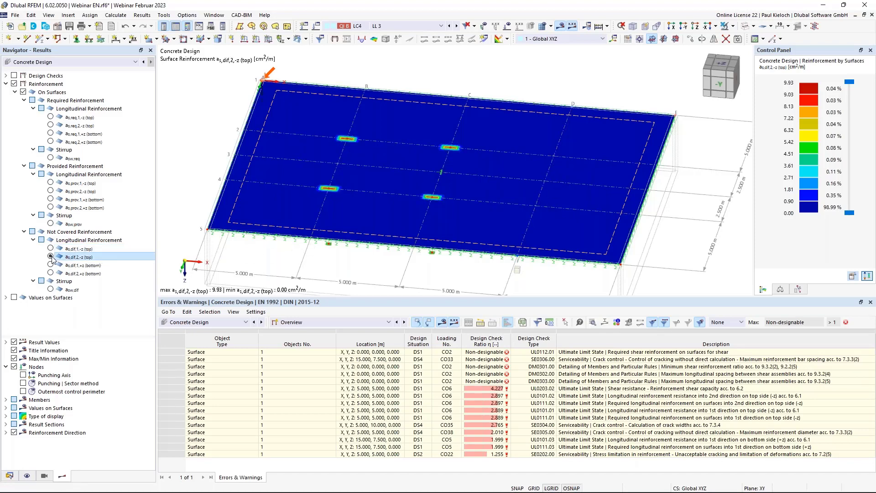
left_click(51, 249)
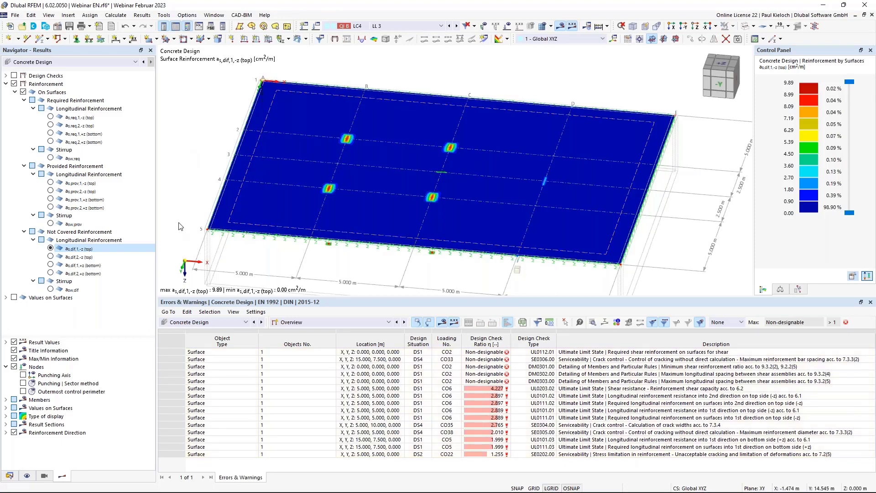
Show the model data and expand the surface reinforcements under the types for concrete design
left_click(9, 476)
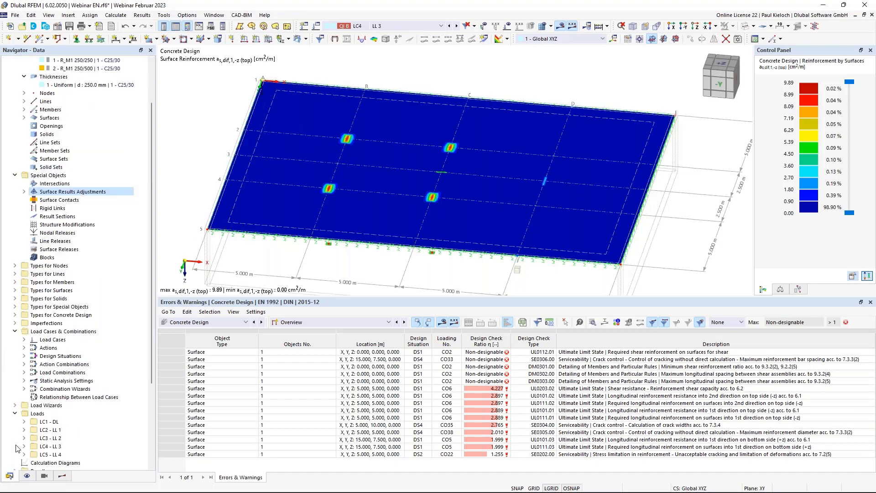
left_click(15, 314)
scroll(26, 292, "down", 3)
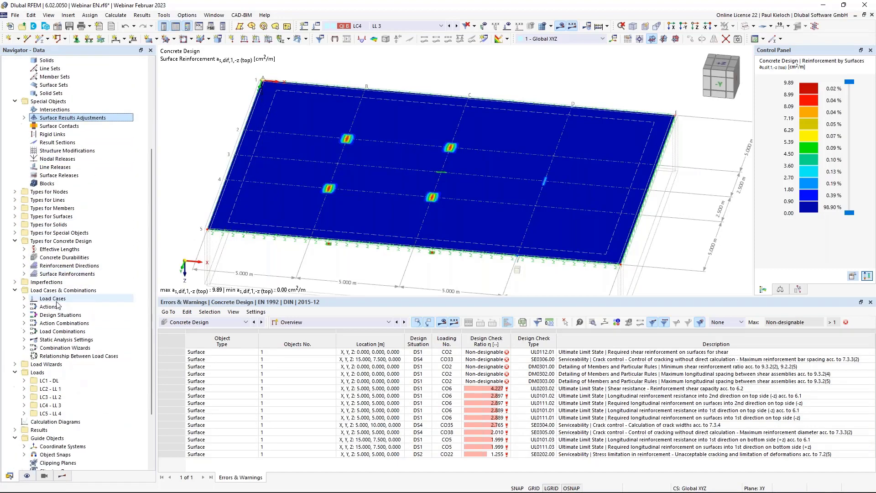
left_click(24, 274)
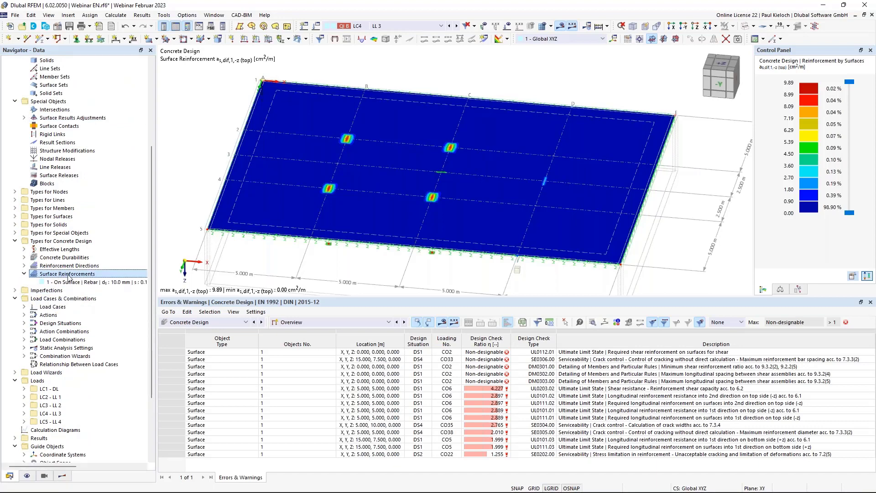
Start a new surface reinforcement assigned to surface 1 with the Free Rectangular location type
right_click(70, 275)
left_click(111, 292)
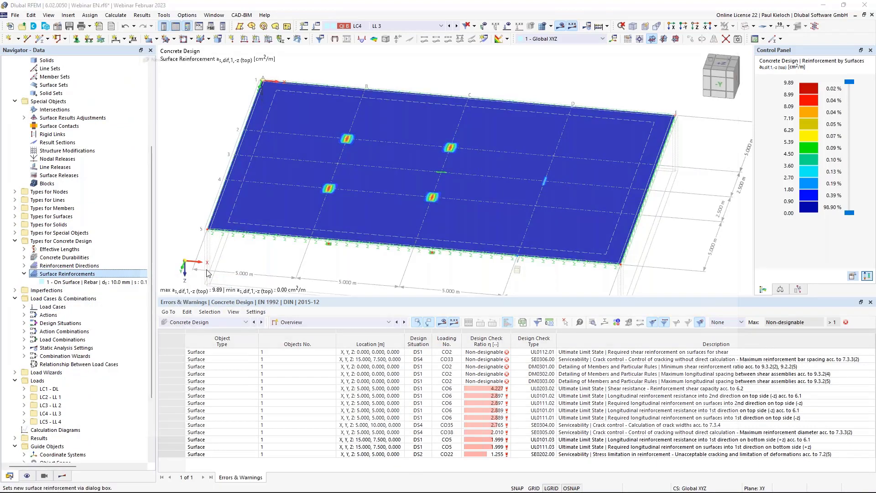
left_click_drag(778, 137, 756, 136)
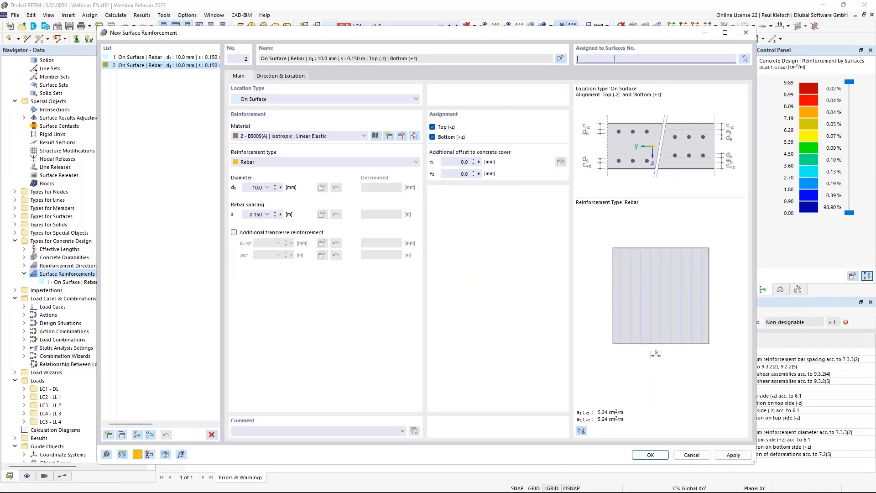
type("1")
left_click(272, 100)
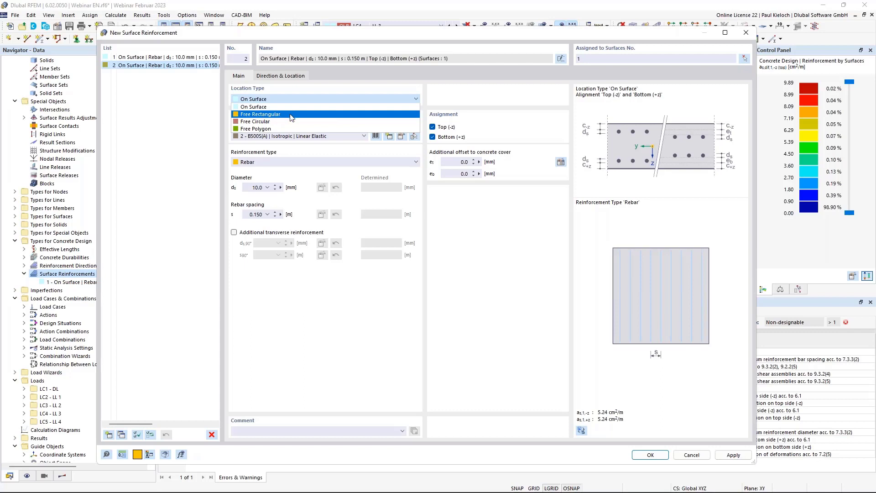
left_click(266, 113)
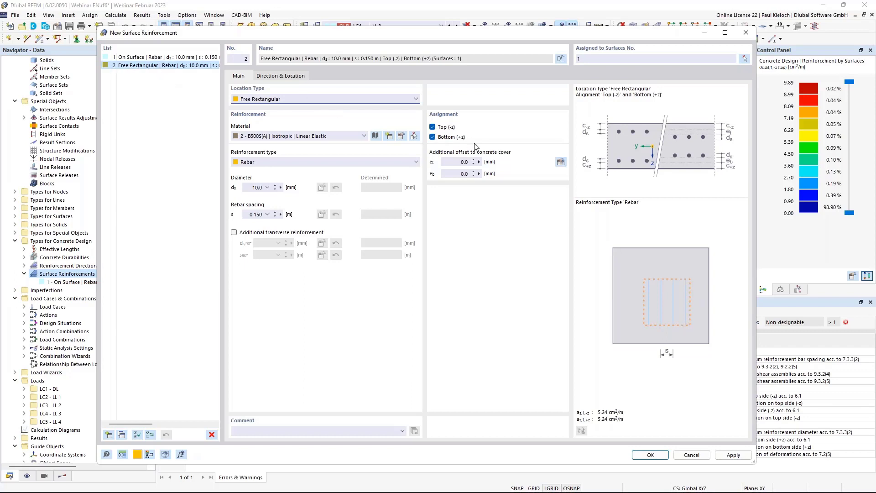
Limit the new reinforcement to the top side with a 20 mm additional cover offset and enable additional transverse reinforcement
left_click(450, 137)
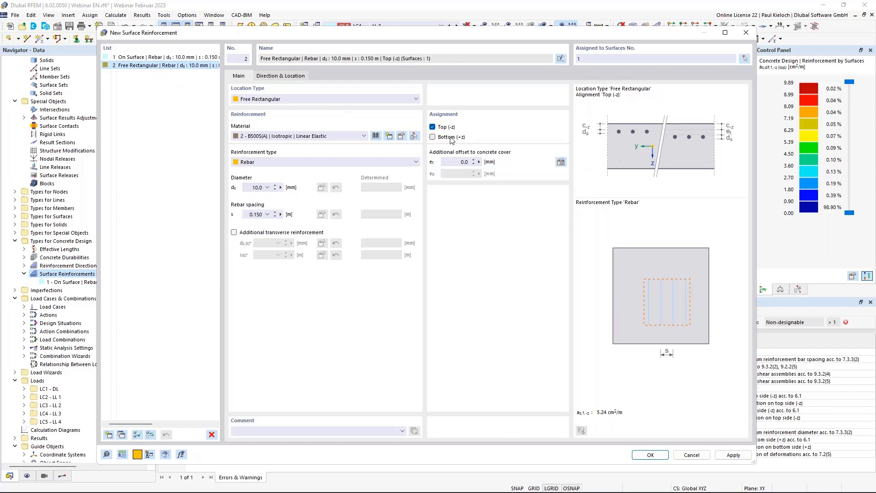
left_click(463, 162)
key("Tab")
left_click(309, 236)
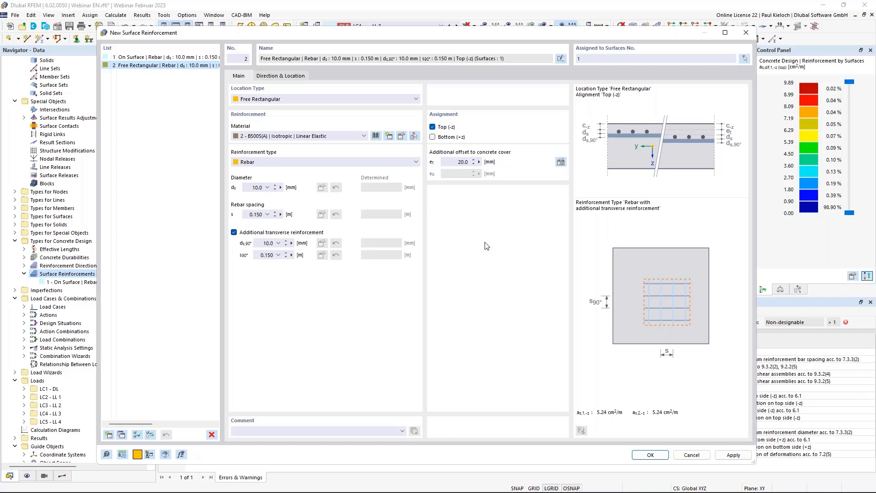
Define the reinforcement rectangle by center and sides, centered on the column at X 5 m, Y 10 m, with both sides 2 m
left_click(280, 74)
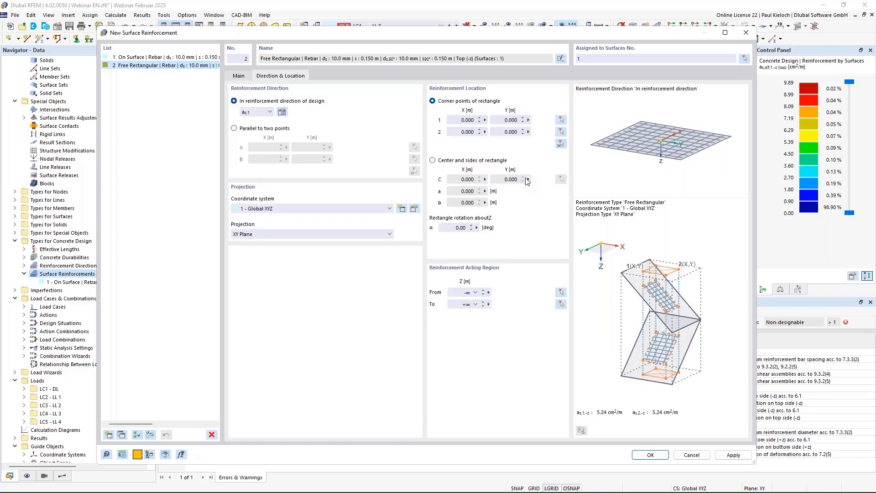
left_click(481, 160)
left_click(561, 179)
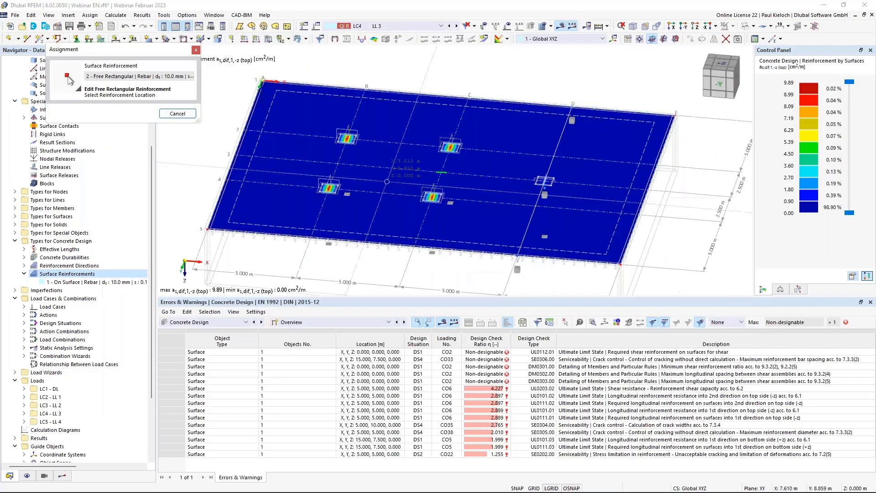
left_click(330, 189)
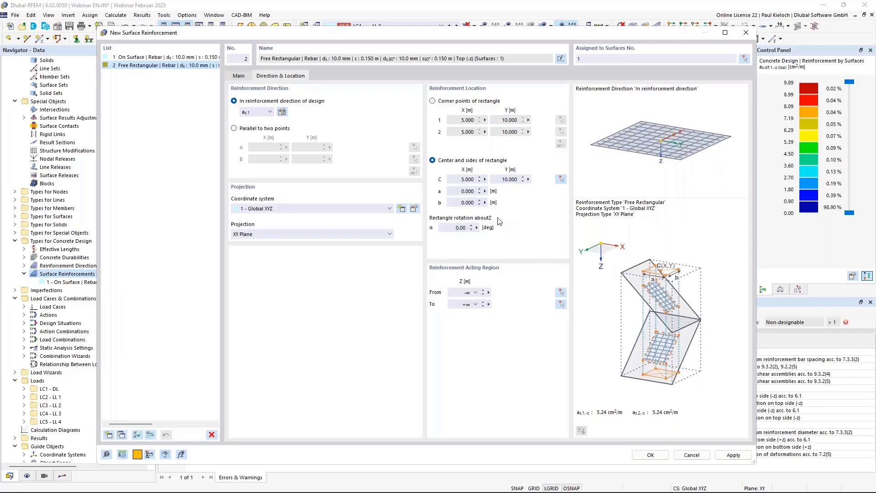
left_click_drag(459, 192, 596, 205)
type("2")
key("Tab")
type("2")
key("Tab")
Try to apply the new surface reinforcement, decline deleting the Concrete Design results and discard the definition
left_click(238, 75)
left_click(283, 76)
left_click(730, 454)
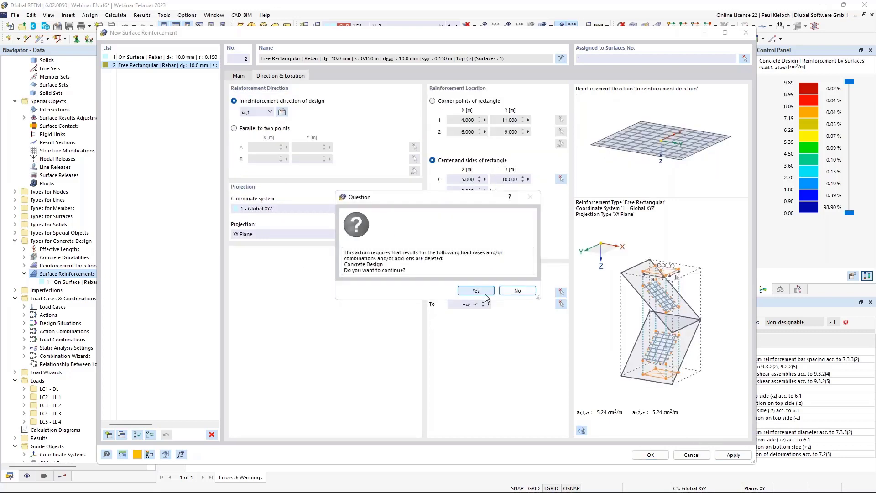
left_click(518, 291)
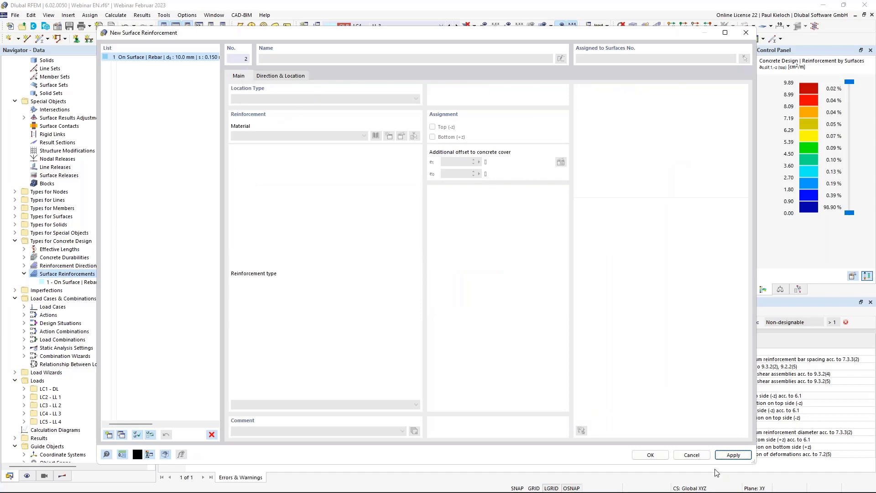
left_click(691, 455)
Start another surface reinforcement with additional transverse bars, placed only on the top side with a 20 mm additional cover offset
right_click(81, 273)
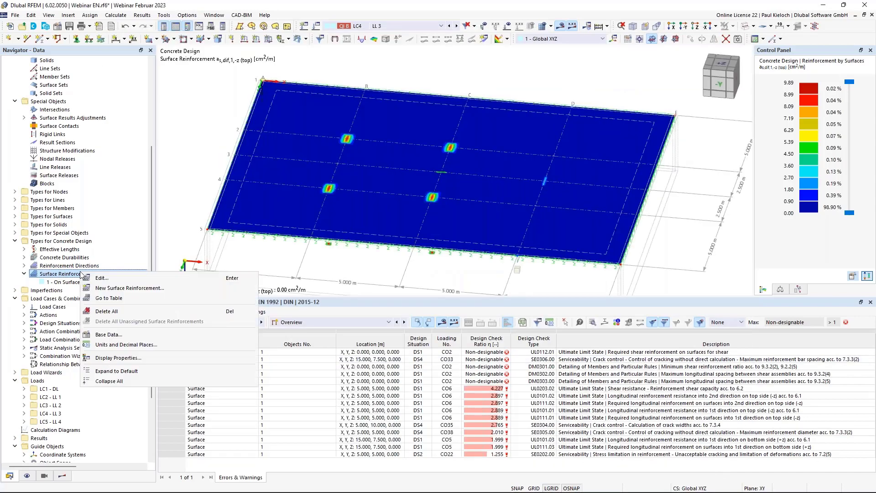
left_click(122, 288)
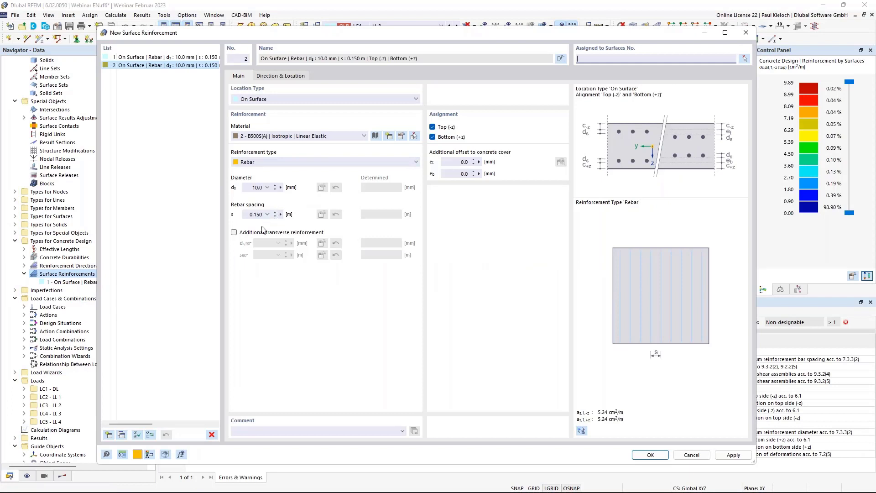
left_click(263, 233)
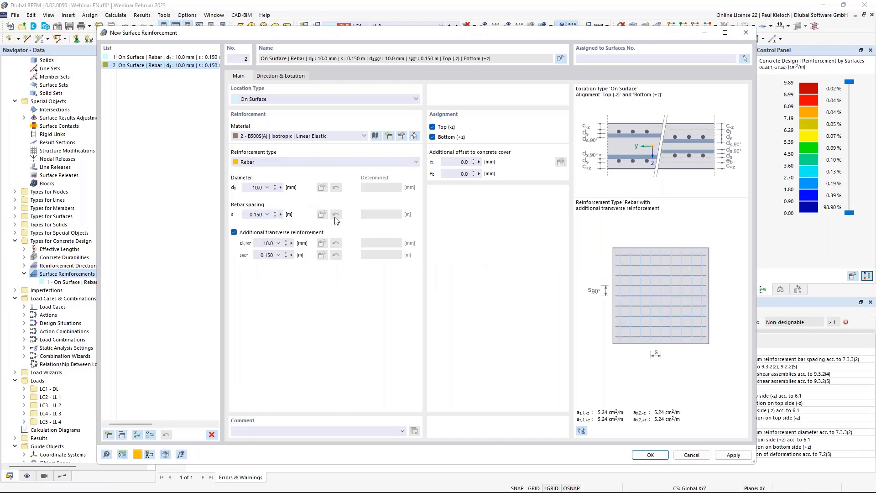
left_click(432, 137)
left_click(456, 162)
type("2")
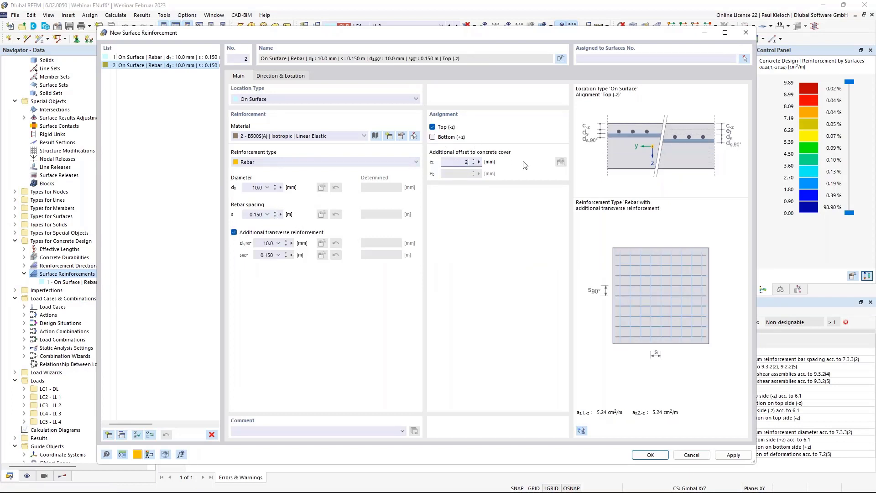
type("0")
Change the new surface reinforcement's location type to Free Rectangular
left_click(269, 81)
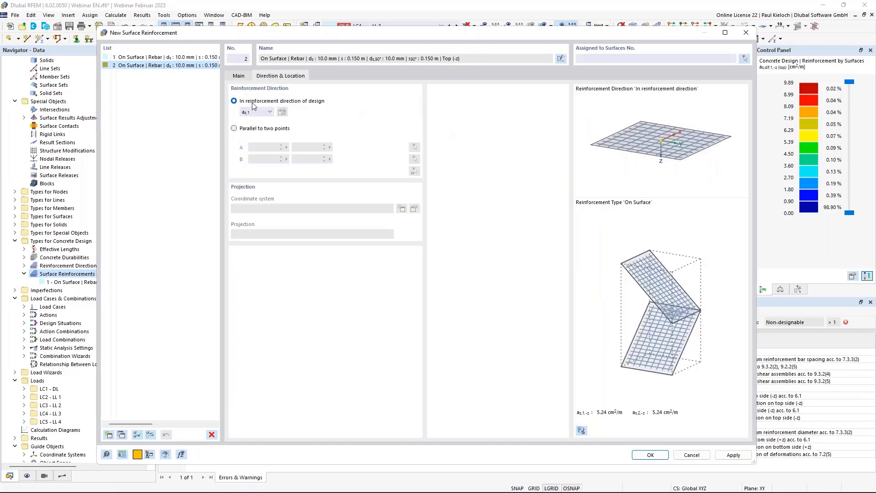
left_click(240, 76)
left_click(264, 98)
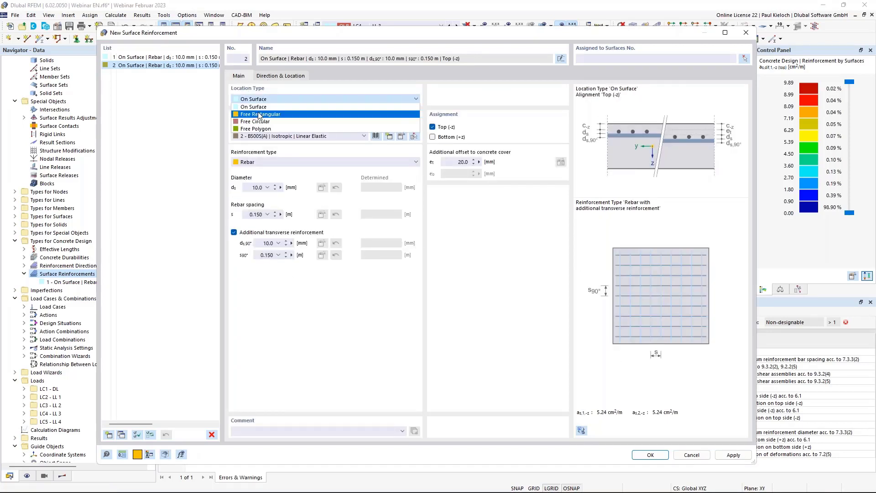
left_click(256, 114)
Define the rectangle by center and sides, centered on the column at X 5 m, Y 10 m, with both sides 2 m long
left_click(280, 77)
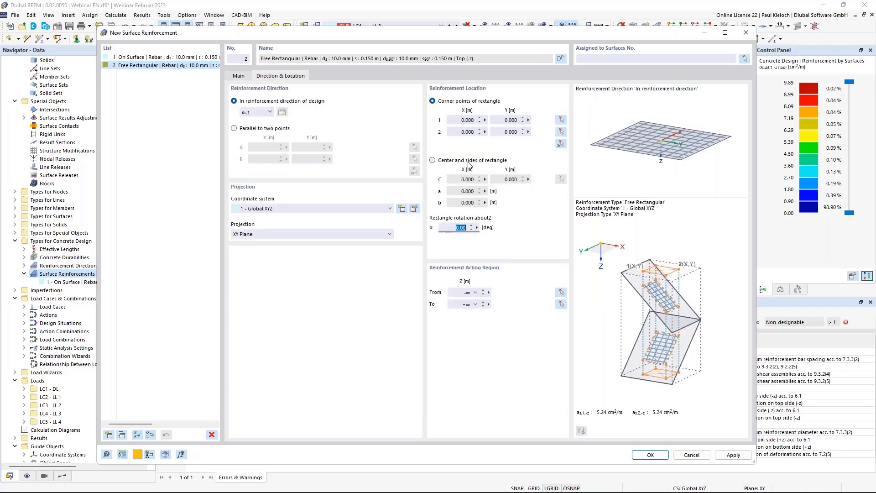
left_click(469, 161)
left_click(561, 179)
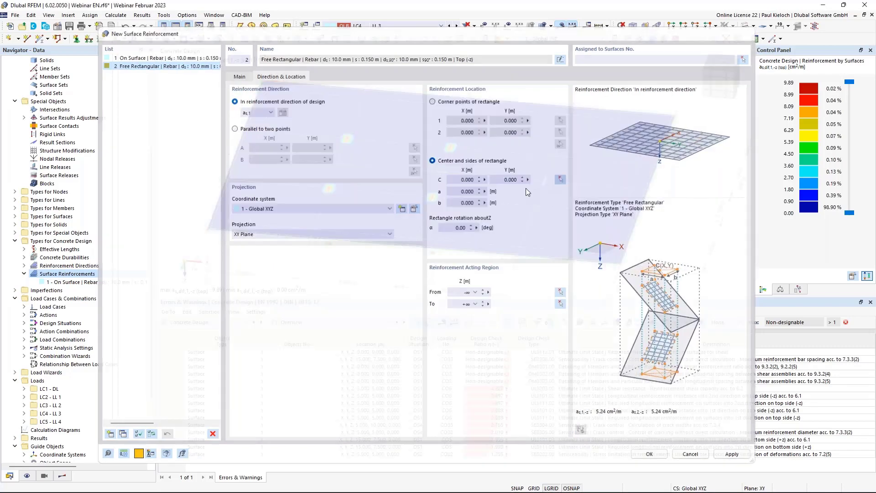
left_click(329, 188)
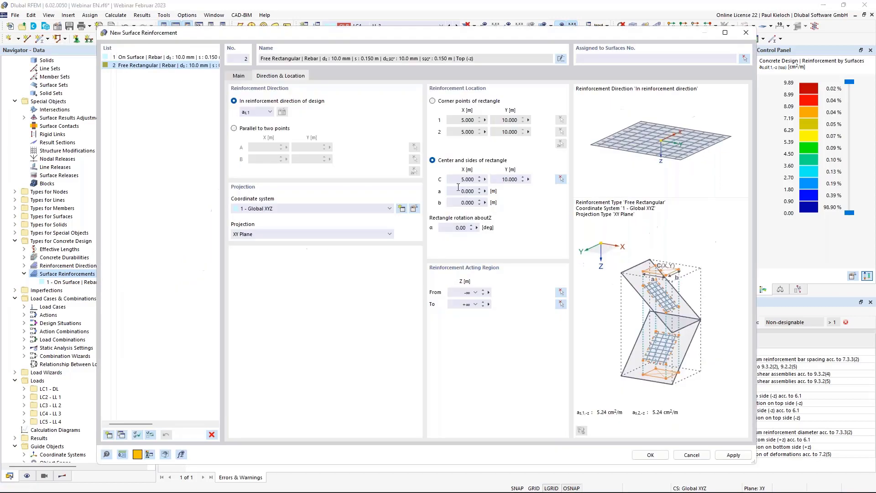
left_click(458, 190)
type("2")
key("Tab")
type("2")
left_click(462, 191)
Set the rebar diameter to 12 mm for both the main and the additional transverse reinforcement
left_click(244, 76)
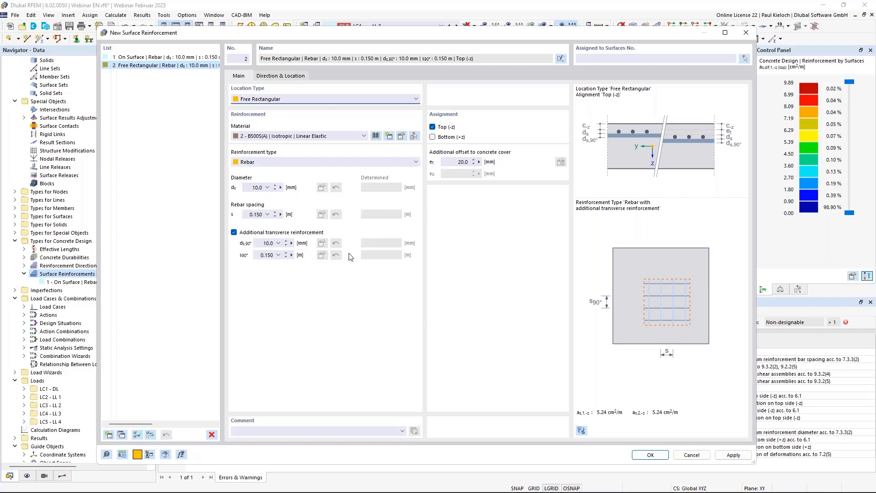
left_click(268, 187)
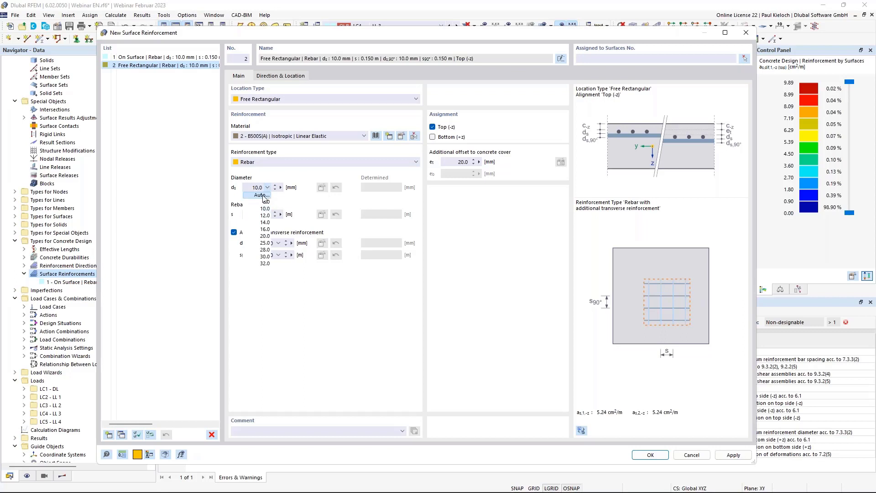
left_click(280, 173)
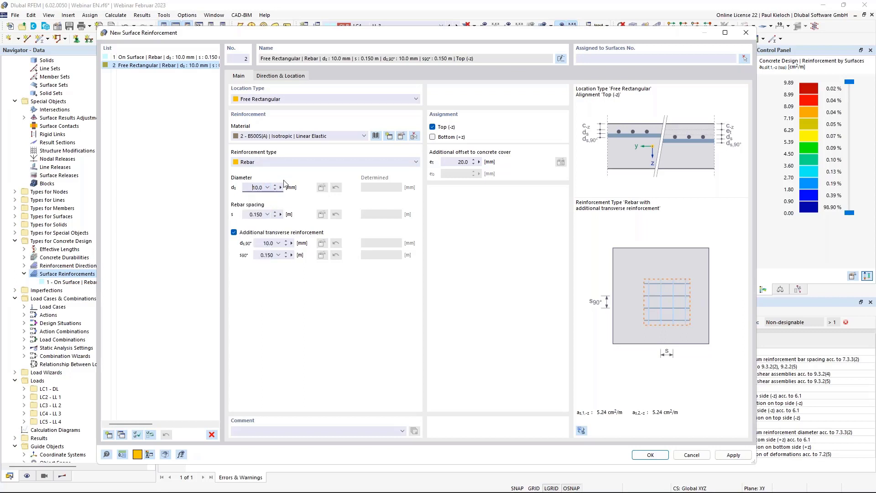
left_click(268, 215)
left_click(401, 33)
left_click_drag(423, 31, 387, 26)
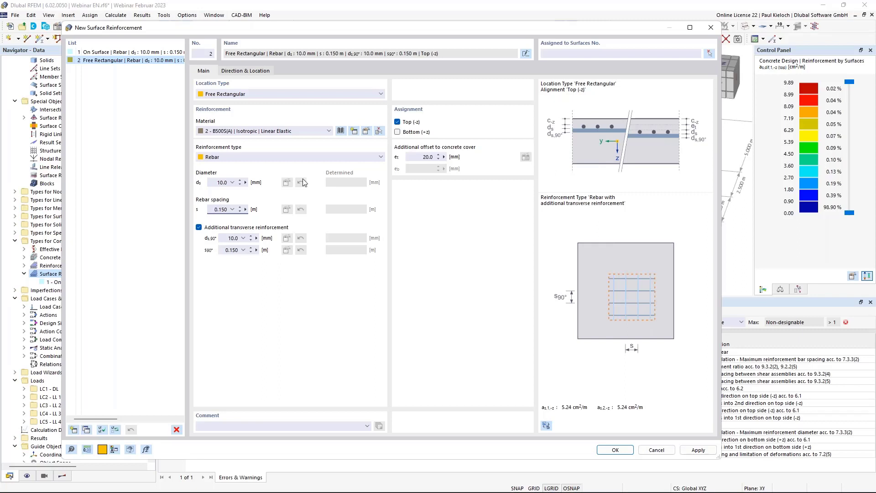
left_click(232, 182)
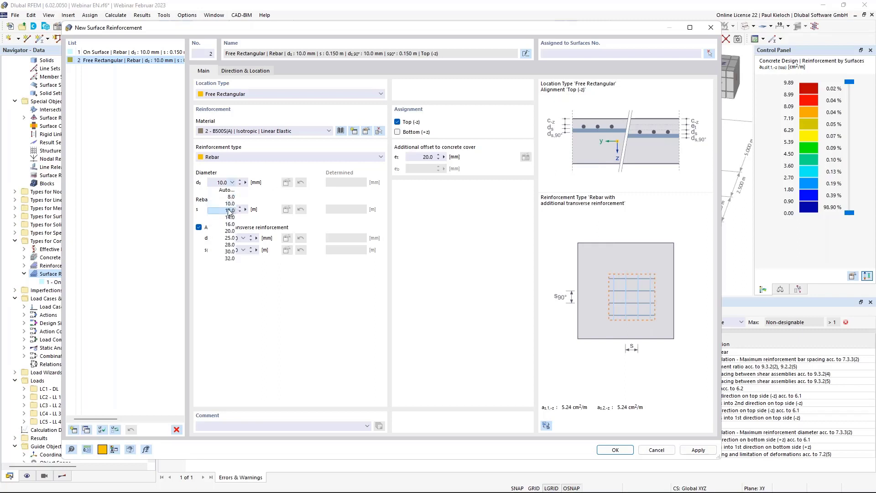
left_click(230, 211)
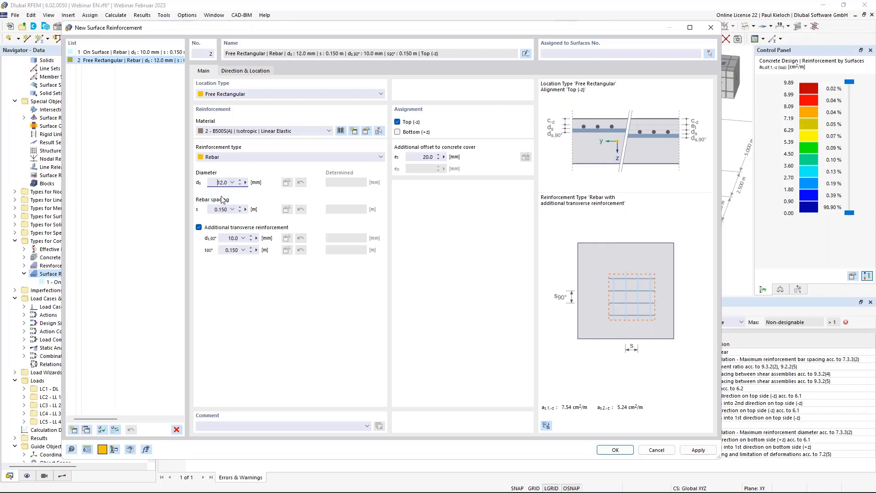
left_click(244, 238)
left_click(239, 266)
Set the rebar spacing to Auto in both directions with the default spacing parameters, and apply the reinforcement
left_click(233, 210)
left_click(225, 218)
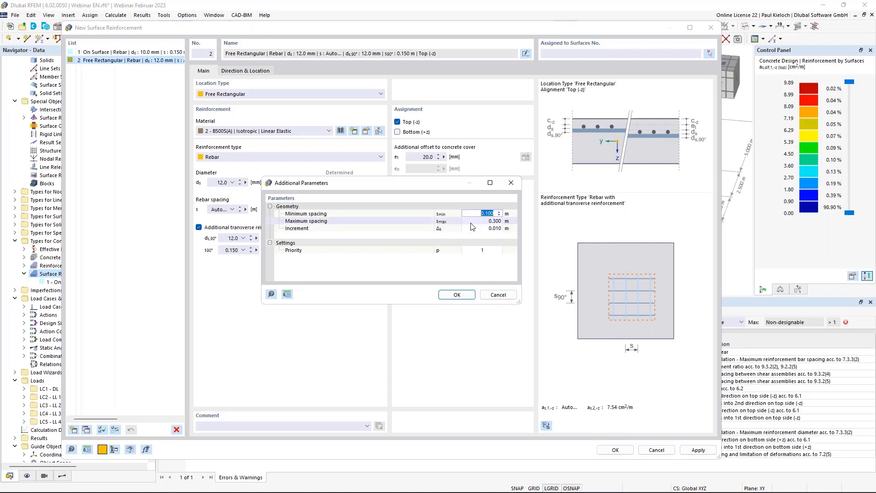
left_click(469, 297)
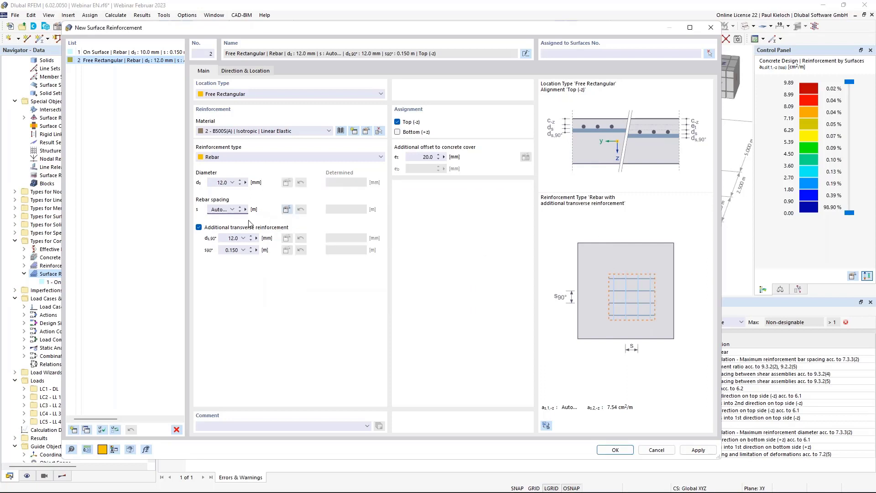
left_click(244, 249)
left_click(237, 258)
left_click(456, 296)
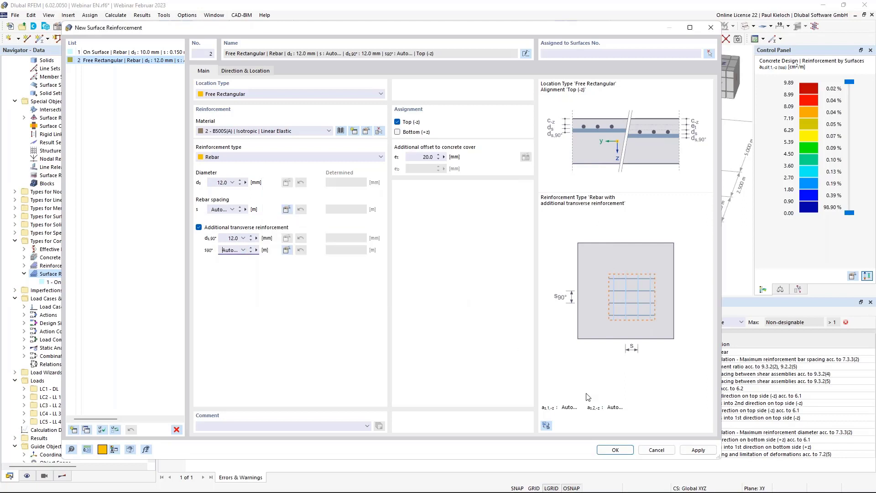
left_click(698, 449)
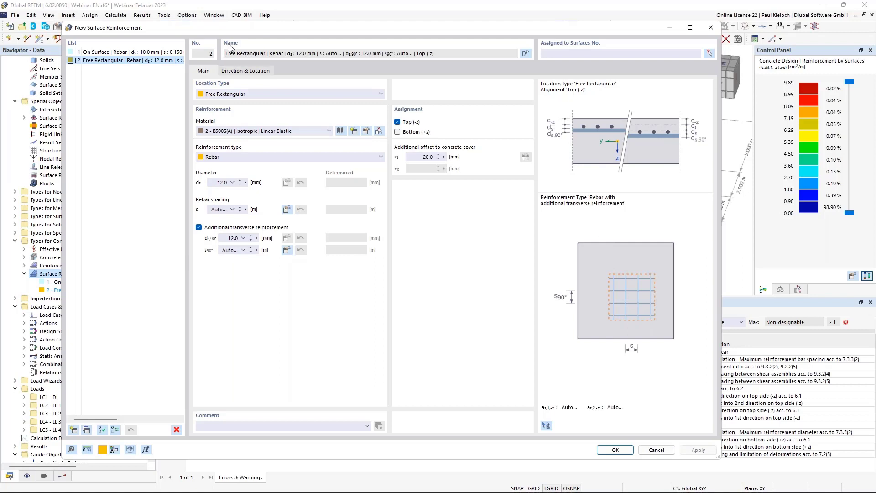
Copy the free rectangular reinforcement and center the copy on the column at X 5 m, Y 5 m
left_click(253, 73)
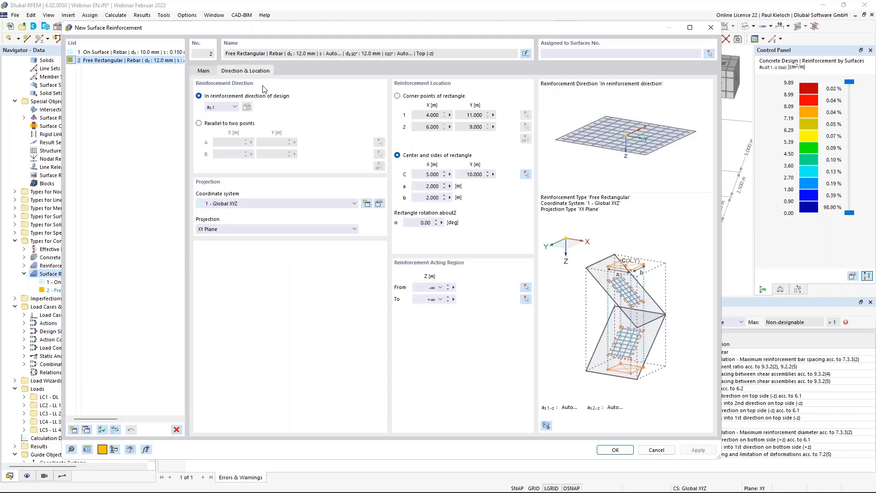
left_click(89, 428)
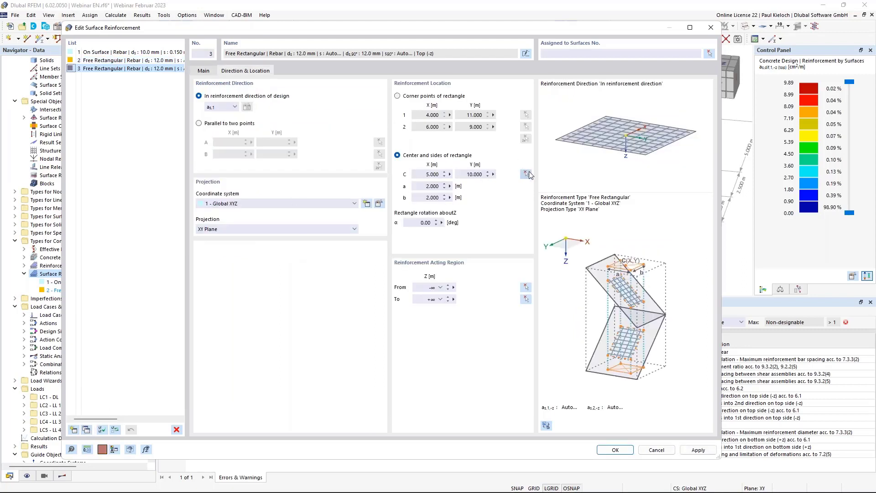
left_click(525, 174)
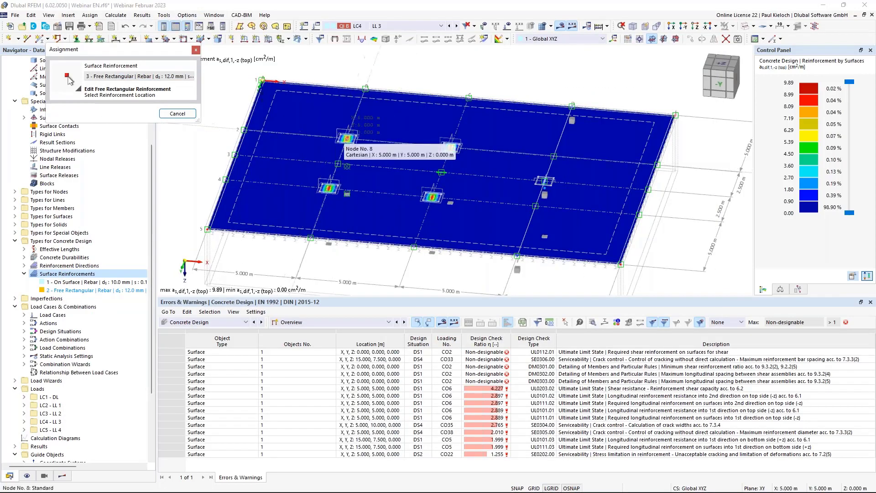
left_click(347, 139)
Add another copy of the rectangular reinforcement, centered on the column at X 10 m, Y 10 m
left_click(86, 429)
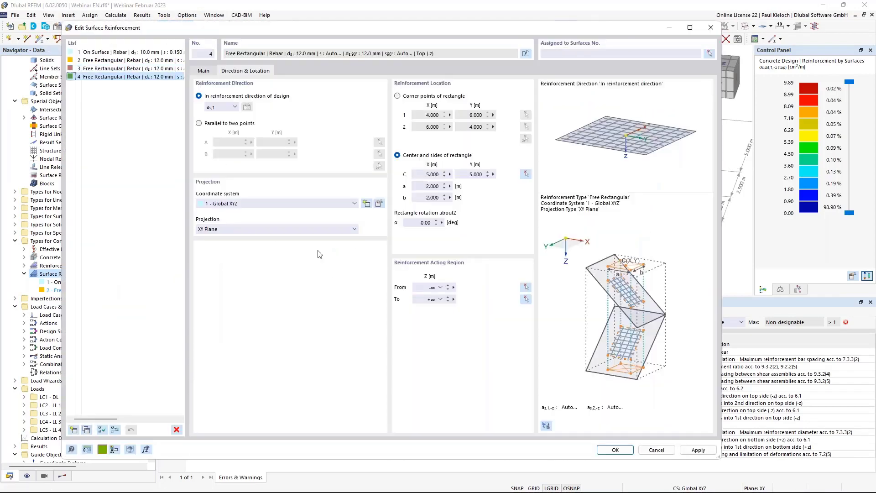
left_click(524, 174)
left_click(441, 172)
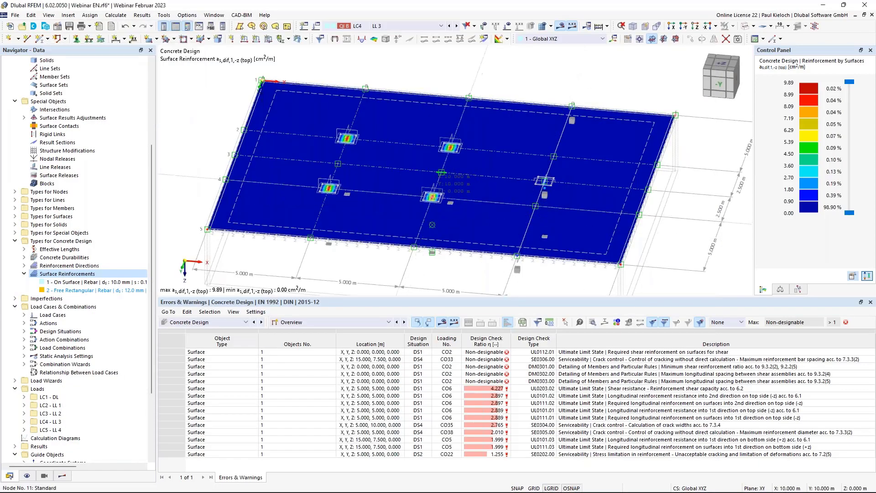
Add a further copy of the rectangular reinforcement, centered on the column at X 10 m, Y 5 m
left_click(86, 429)
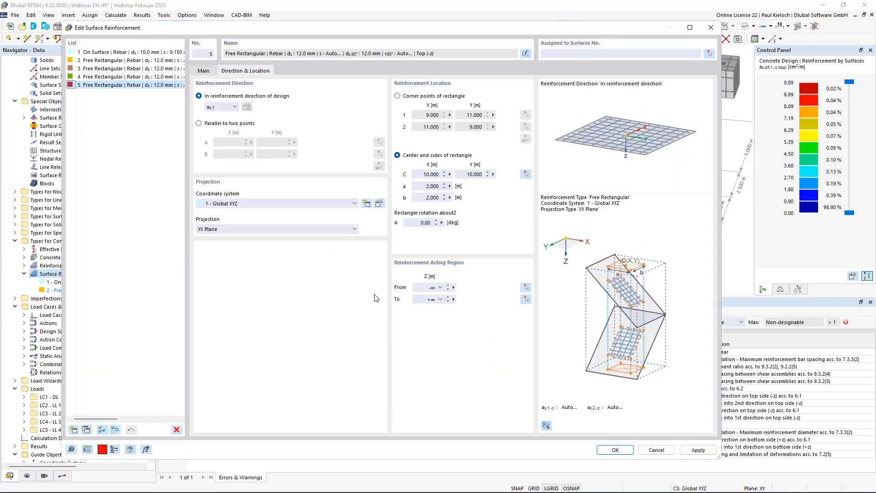
left_click(525, 174)
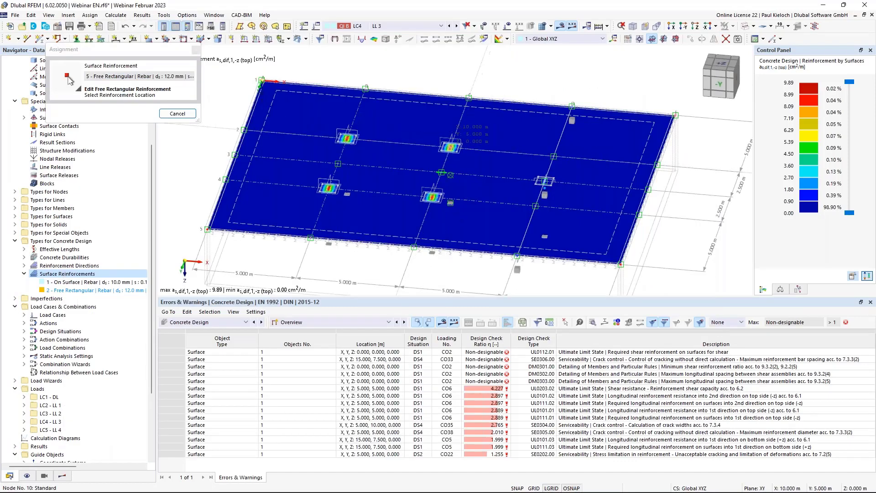
left_click(450, 147)
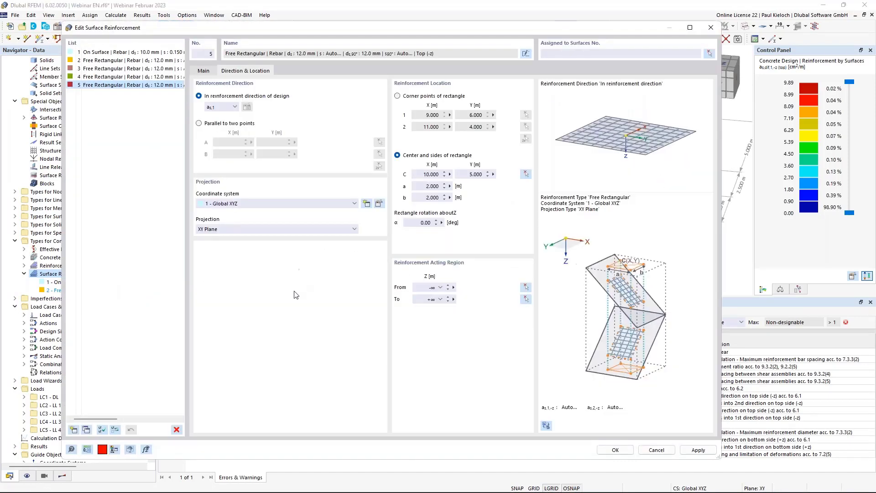
left_click(164, 77)
left_click(167, 84)
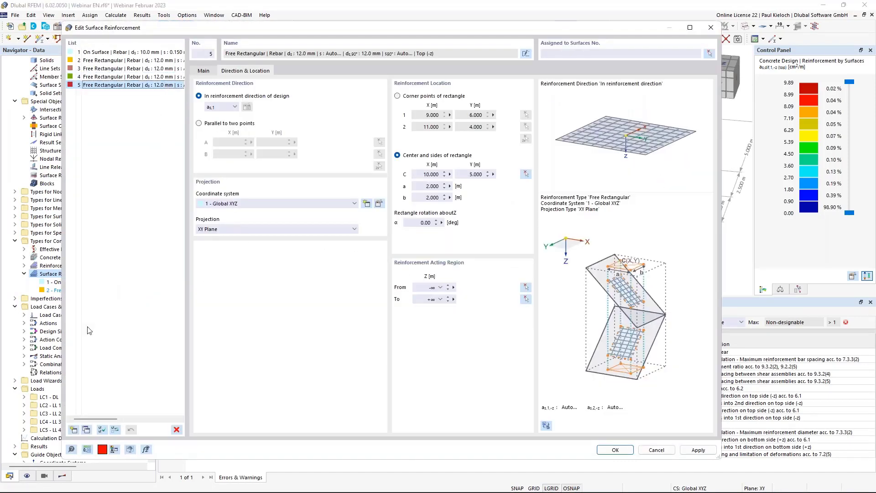
Copy the rectangular reinforcement once more and center it on the remaining uncovered spot on grid line D
left_click(85, 430)
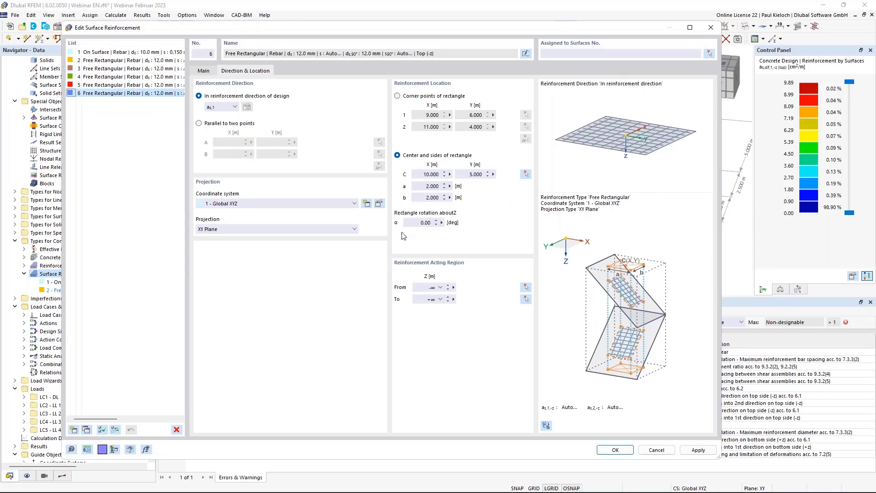
left_click(525, 174)
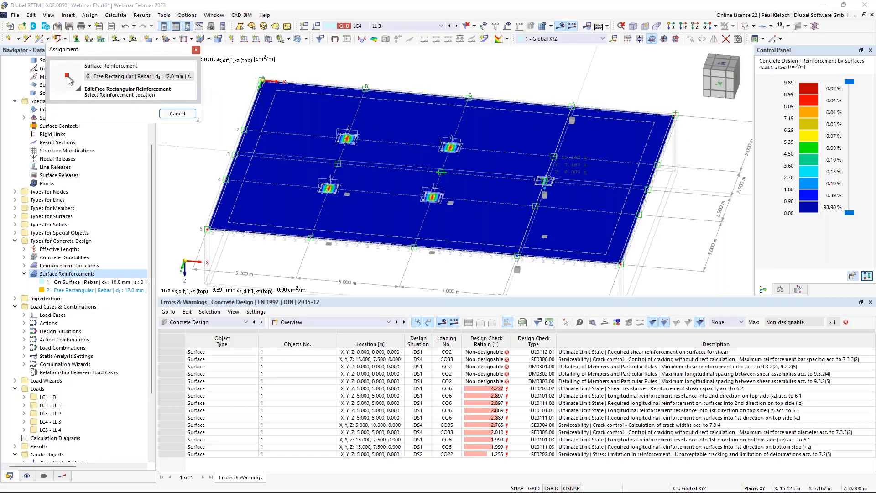
left_click(538, 185)
Disable the additional transverse reinforcement of this last copy and set its rebar diameter to 10 mm
left_click(209, 71)
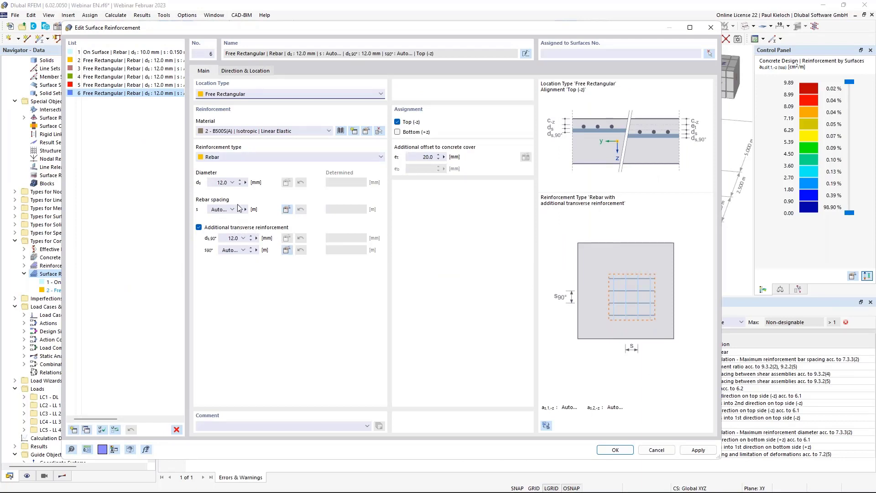
left_click(235, 228)
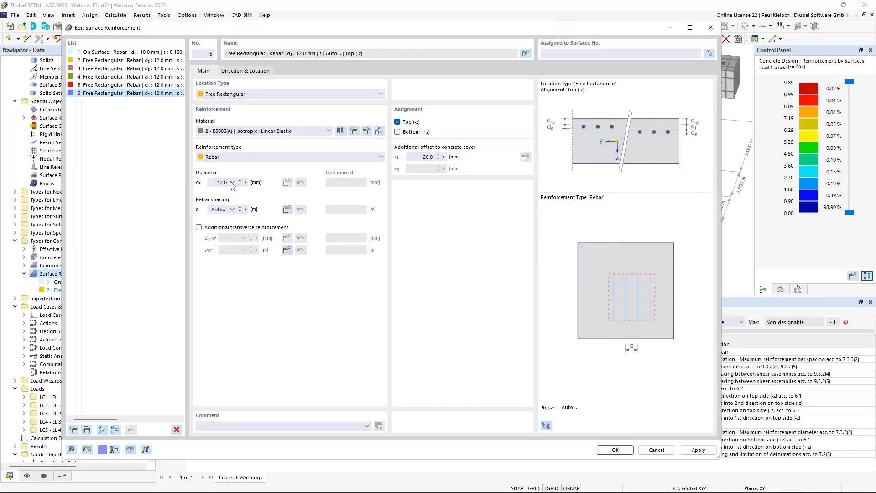
left_click(233, 183)
left_click(222, 207)
Assign the last reinforcement to the bottom side too, with a 20 mm additional cover offset, and confirm all surface reinforcements
left_click(415, 132)
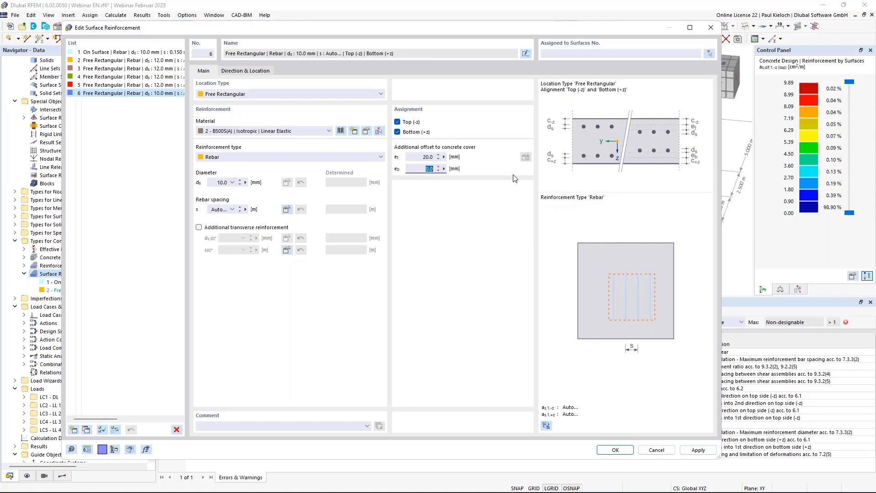
left_click(424, 158)
left_click(423, 169)
left_click(698, 449)
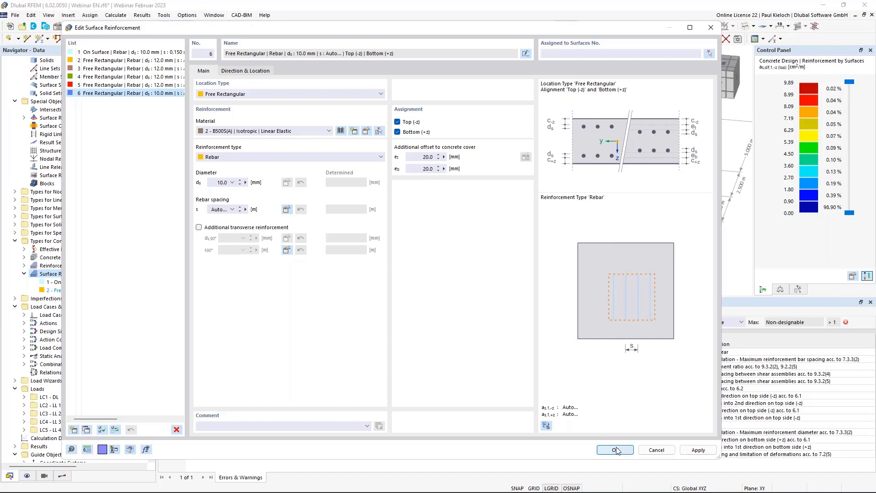
left_click(615, 450)
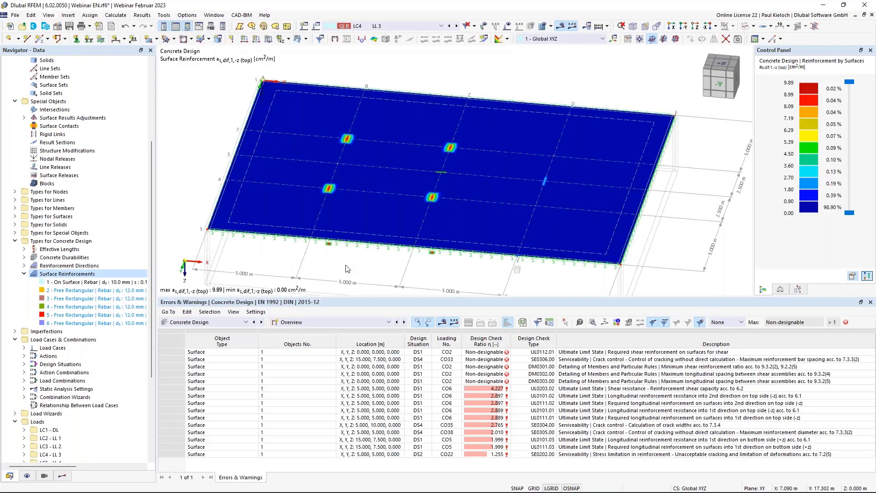
Review the global settings of the concrete design, including whether add-on results are deleted when input data changes
middle_click_drag(346, 266, 356, 257)
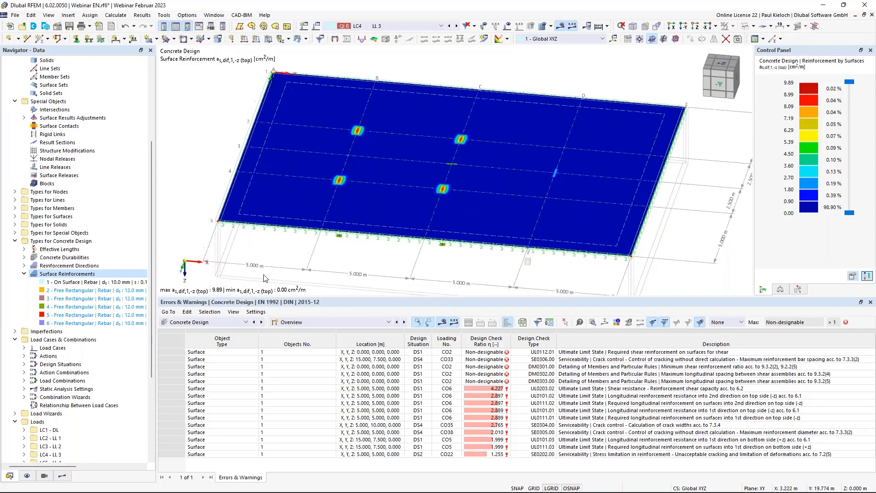
scroll(55, 374, "down", 6)
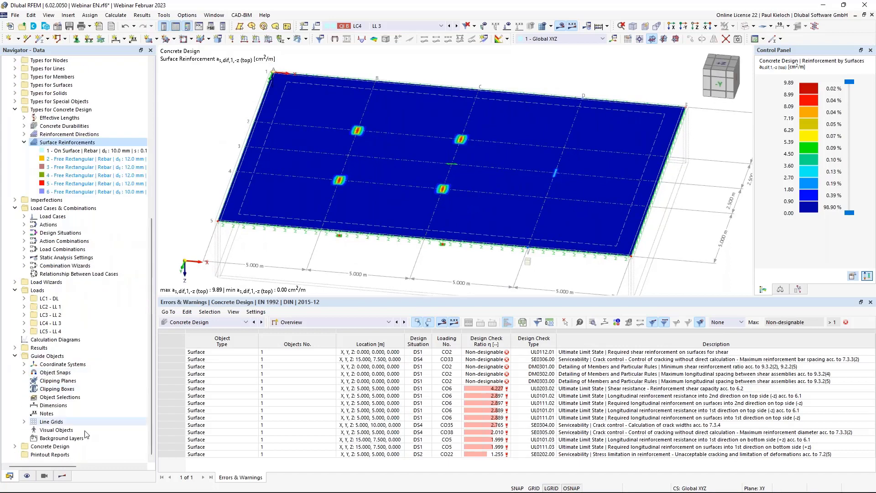
left_click(16, 446)
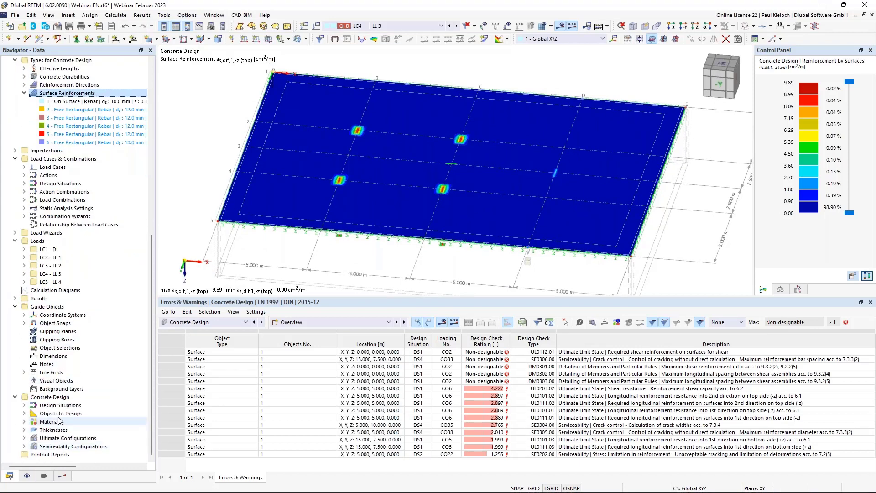
right_click(68, 401)
left_click(87, 406)
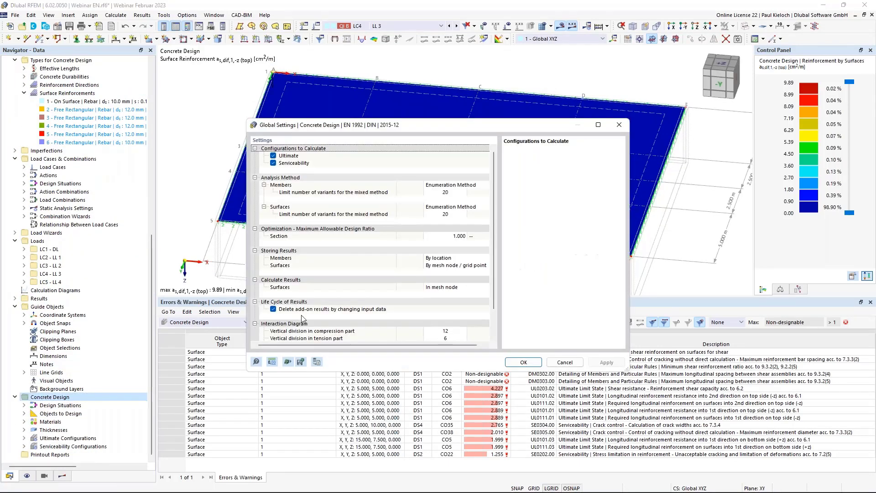
left_click(557, 363)
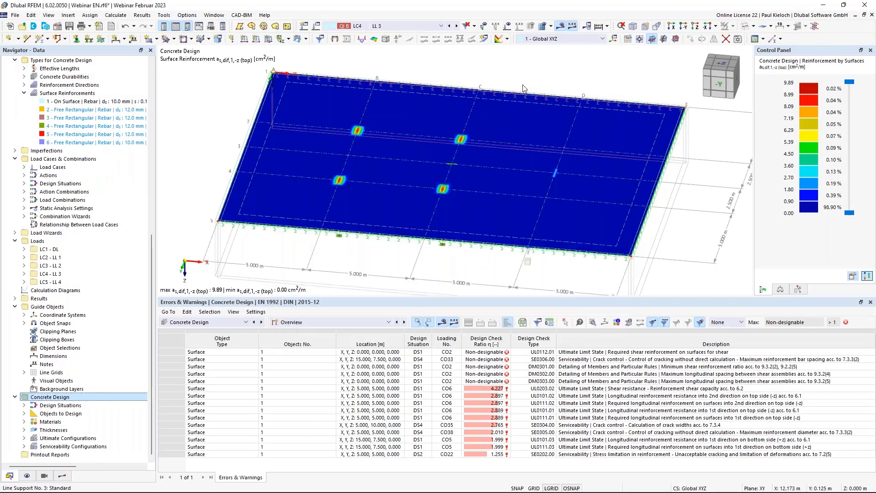
Delete all calculation results of the model
middle_click_drag(540, 78, 510, 76)
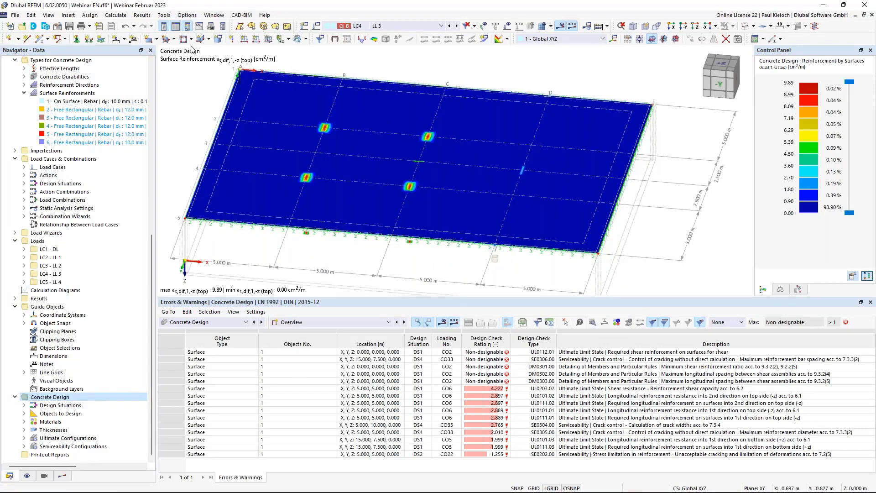
left_click(142, 15)
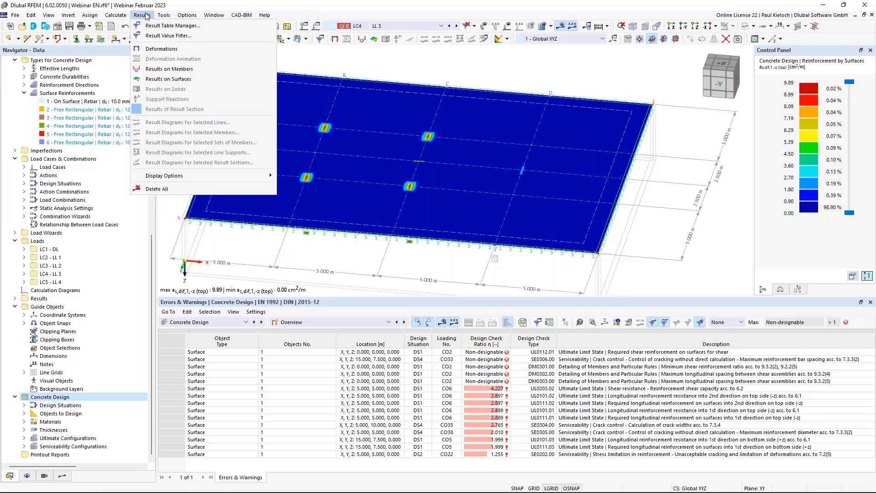
left_click(157, 188)
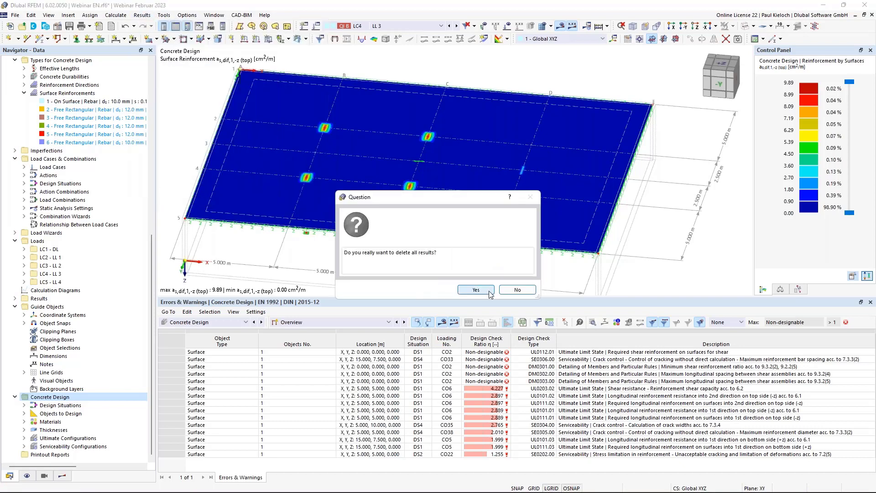
left_click(475, 289)
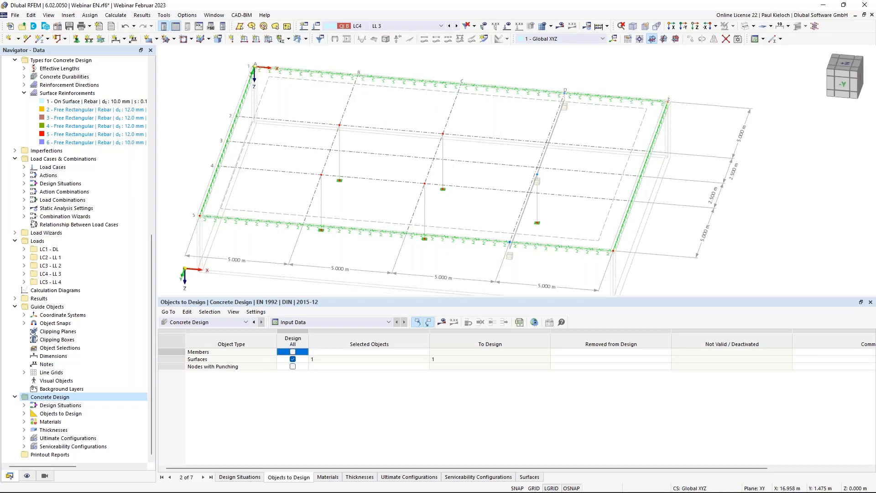
Assign the free rectangular surface reinforcements 2 to 6 together to surface 1
left_click(87, 110)
key("shift+Down")
key("shift+Down")
key("shift+Down")
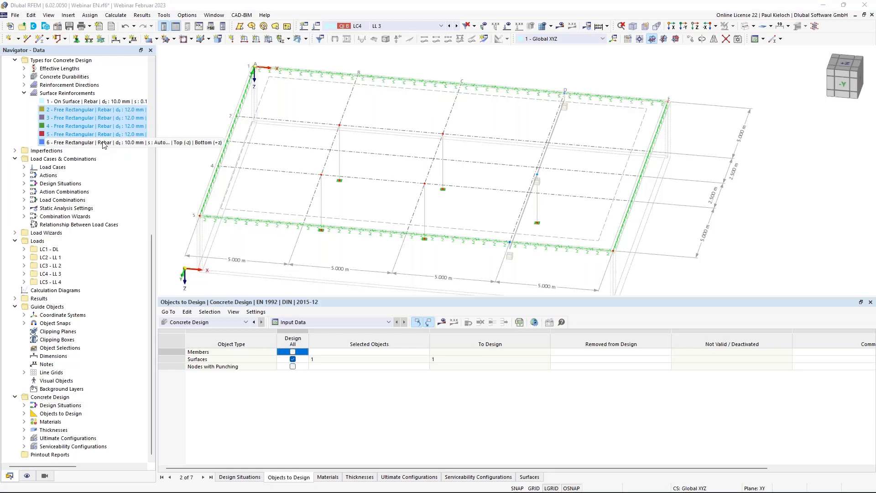
double_click(104, 143, "shift")
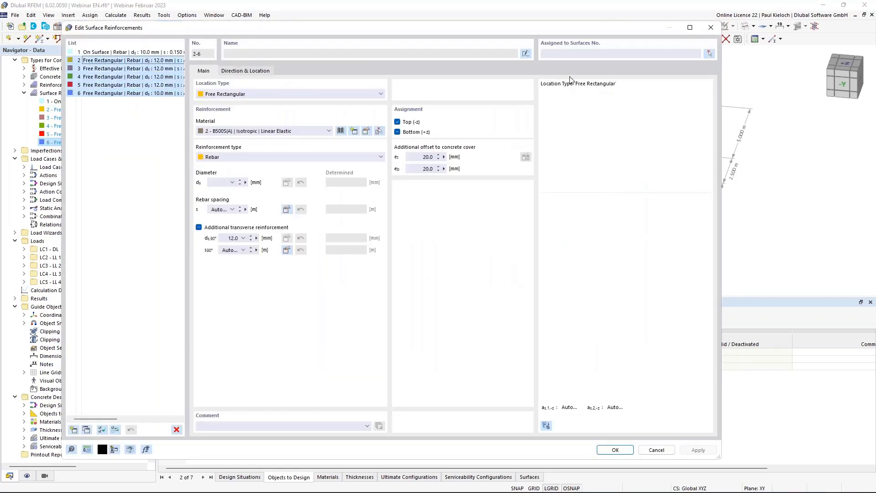
left_click(578, 54)
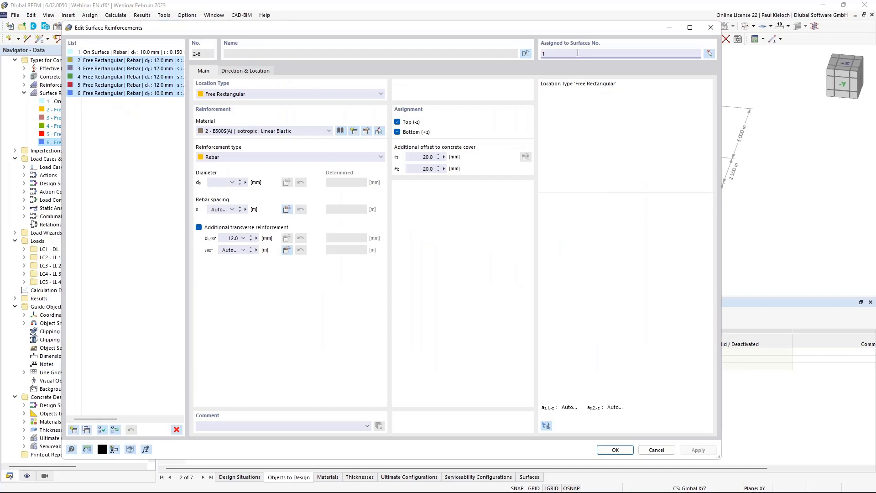
left_click(622, 450)
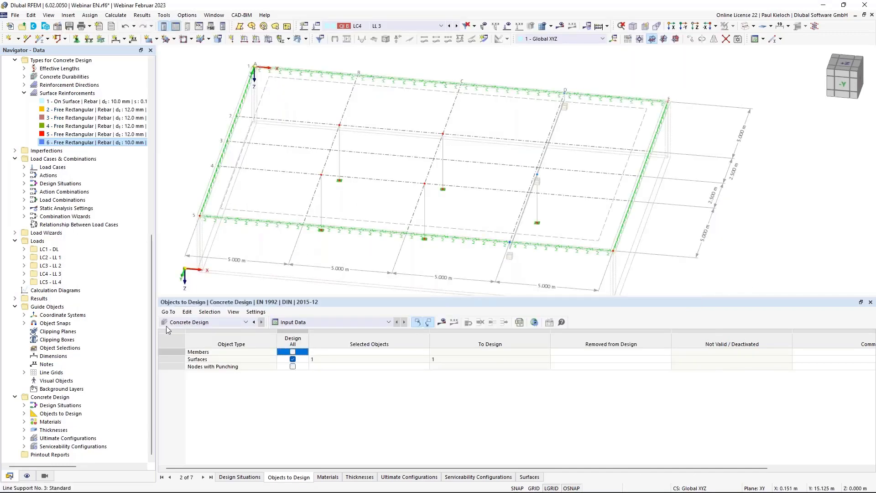
Show the concrete design reinforcement in the model and hide the On Surface reinforcement so only the free rectangular areas remain
left_click(27, 475)
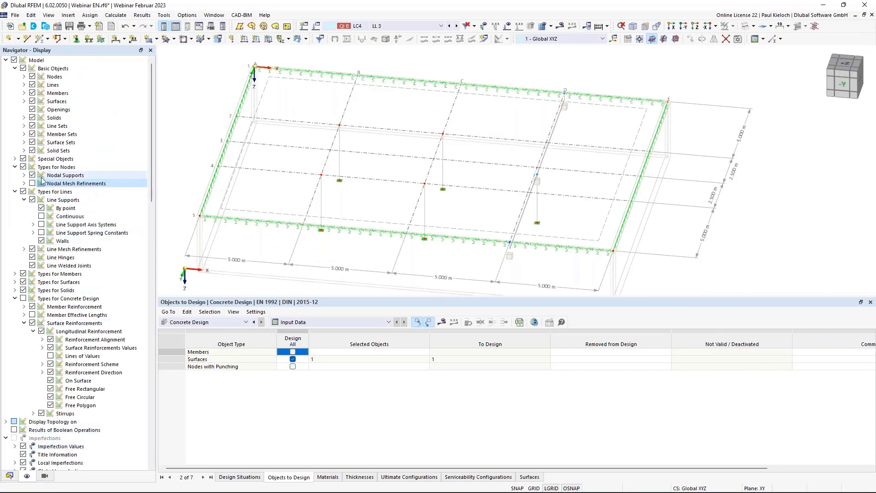
left_click(23, 298)
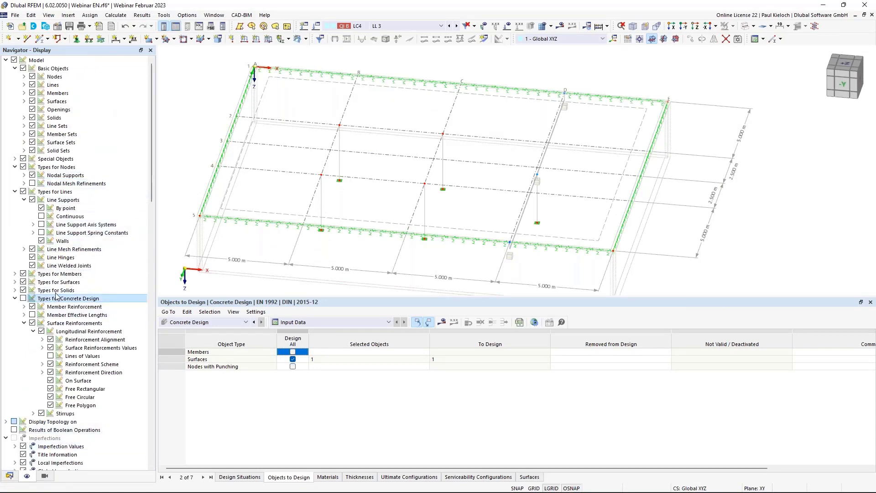
scroll(369, 111, "up", 3)
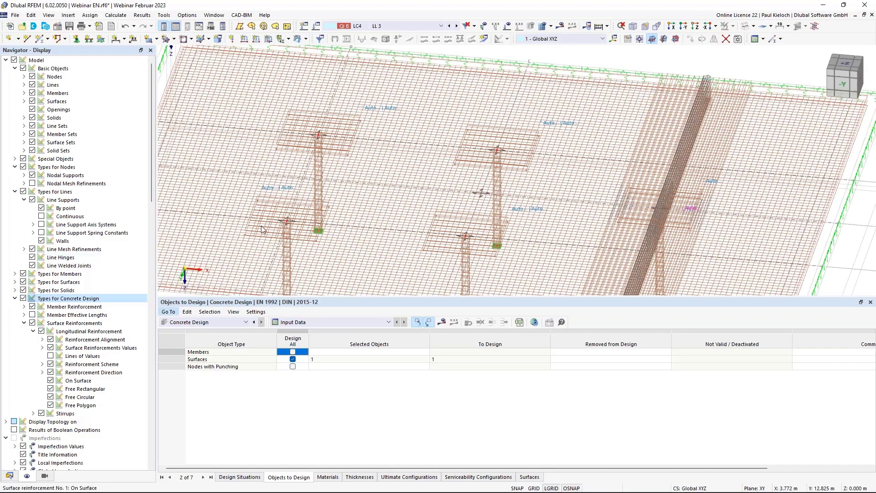
left_click(50, 381)
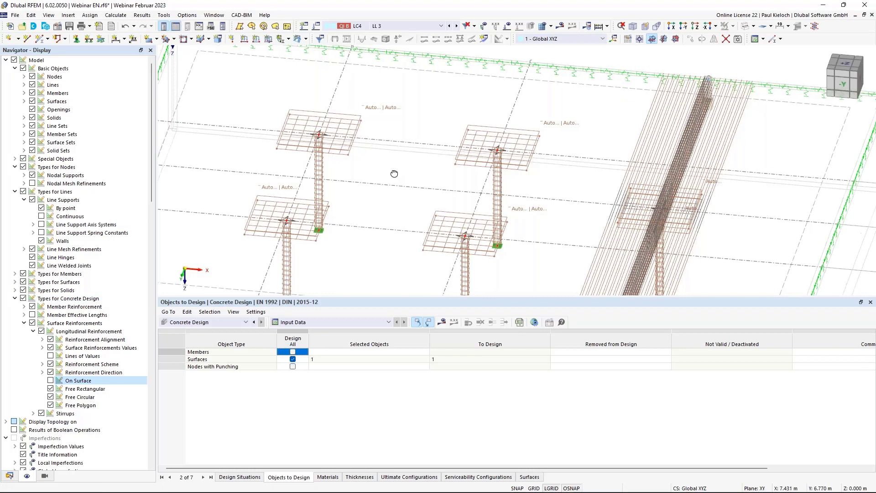
middle_click_drag(394, 174, 320, 122, "ctrl")
middle_click_drag(387, 147, 386, 158, "ctrl")
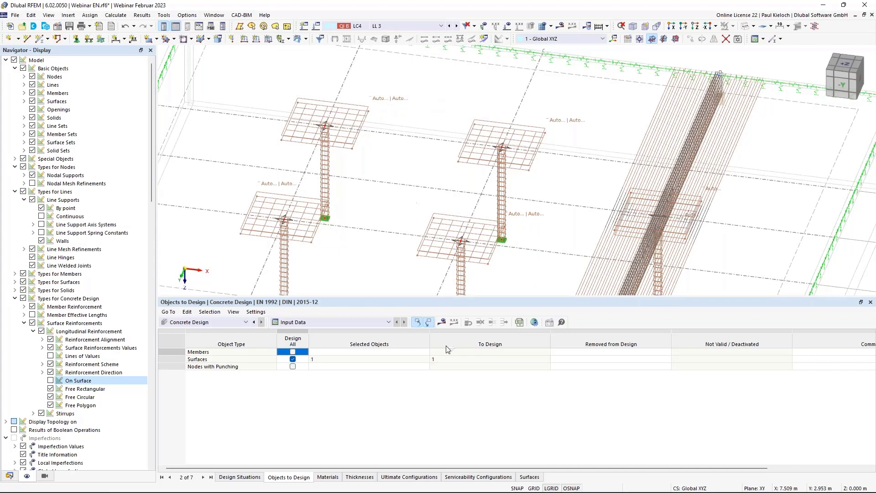
Recalculate the concrete design and check the not covered longitudinal reinforcement for both top directions and the first bottom direction
left_click(441, 322)
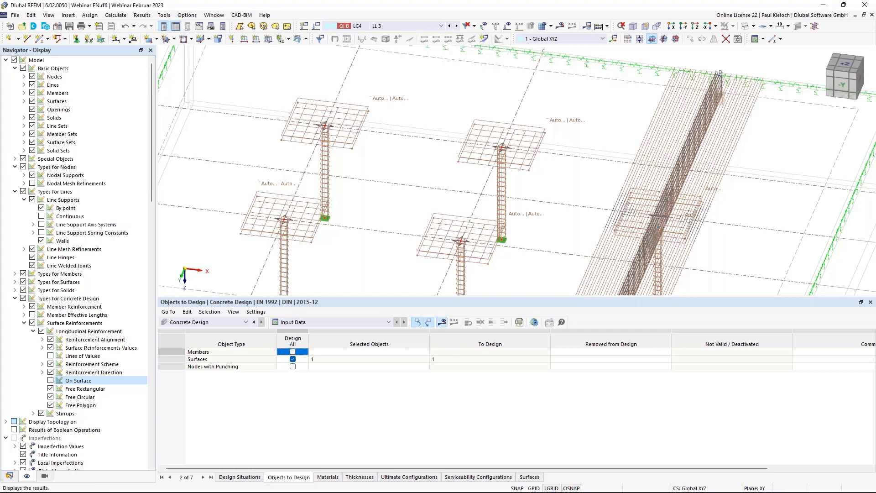
left_click(476, 290)
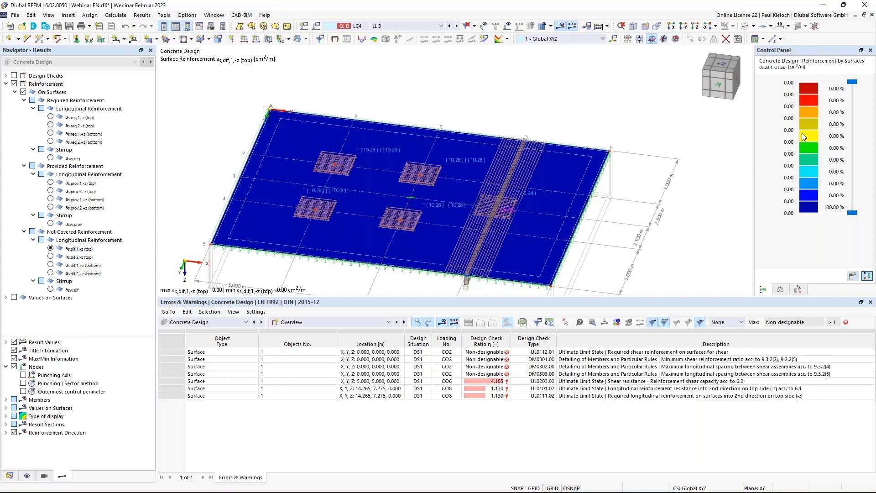
left_click(47, 257)
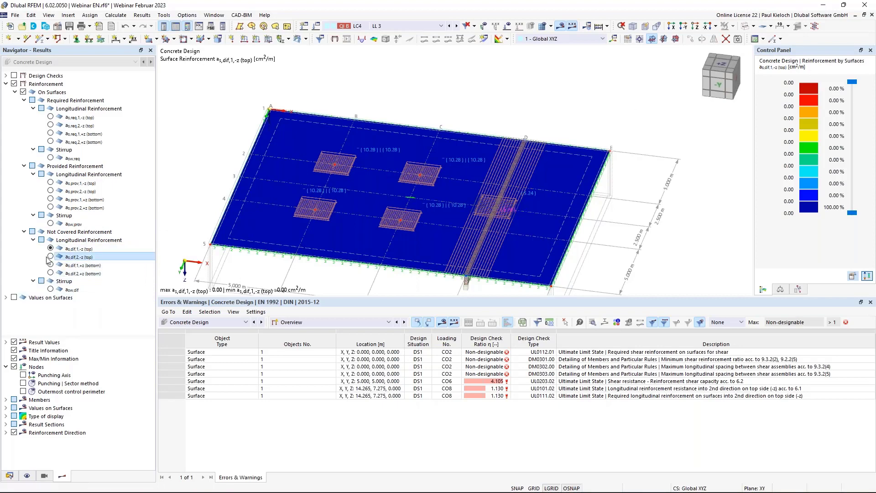
left_click(50, 257)
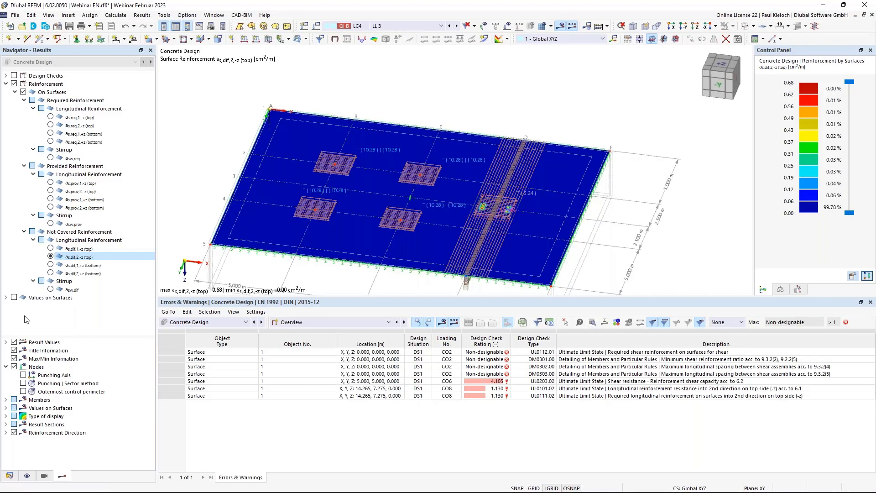
left_click(50, 265)
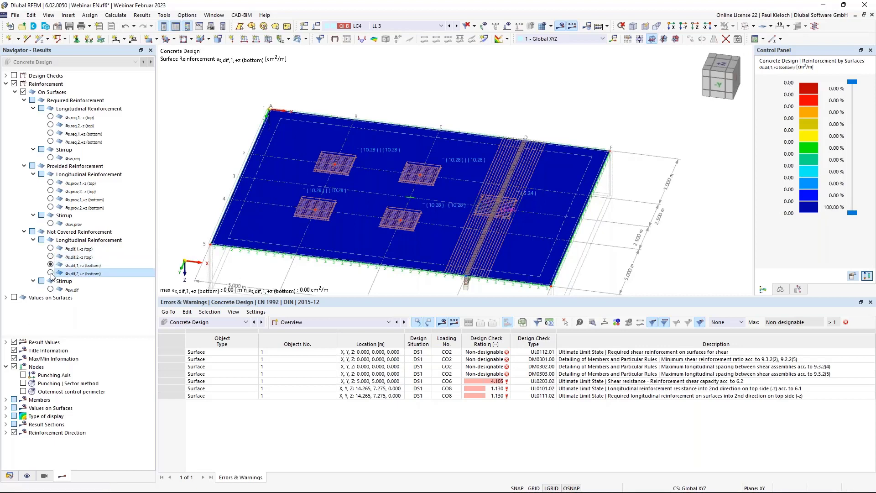
left_click(51, 248)
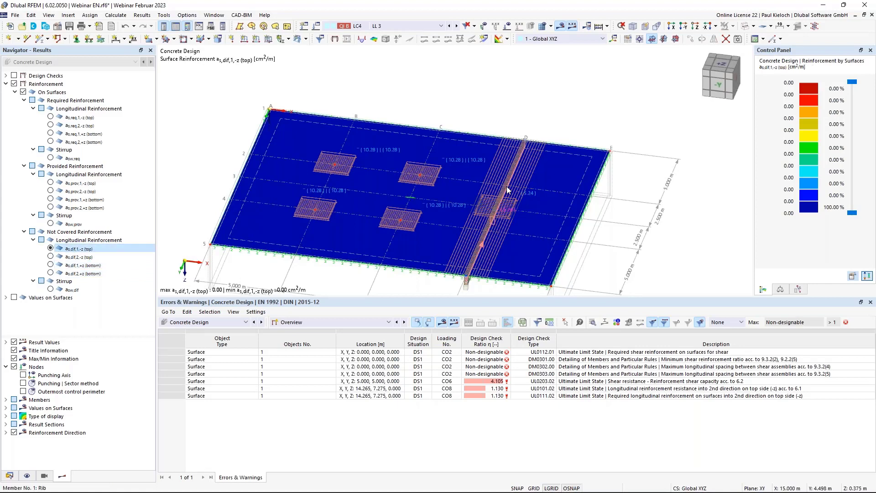
Examine the determined diameters, spacings and reinforcement areas in the Surface Reinforcement table of the Reinforcement on Surfaces results
middle_click_drag(425, 174, 388, 171, "ctrl")
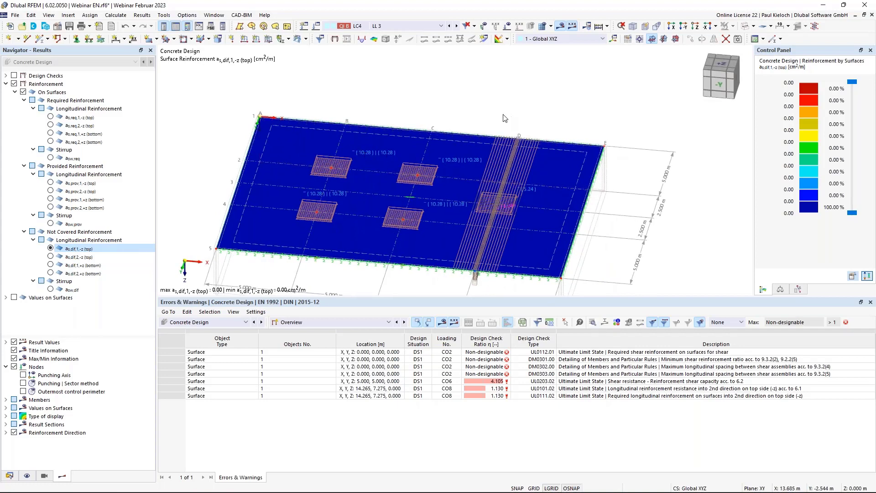
mouse_move(543, 93)
middle_mouse_down()
mouse_move(553, 82)
mouse_move(540, 89)
middle_mouse_up()
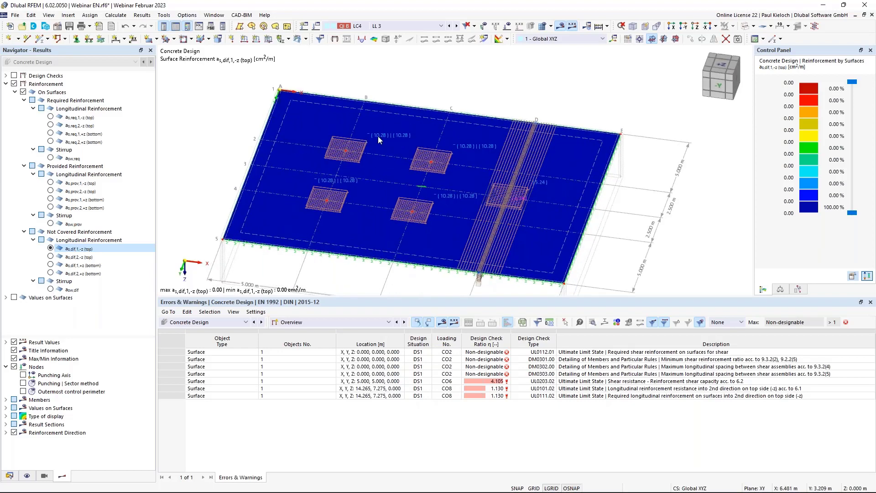
left_click(335, 323)
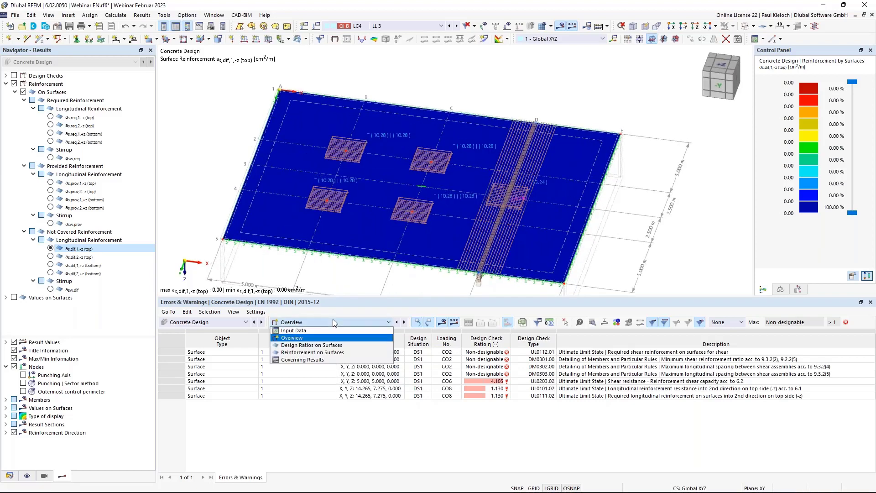
left_click(309, 354)
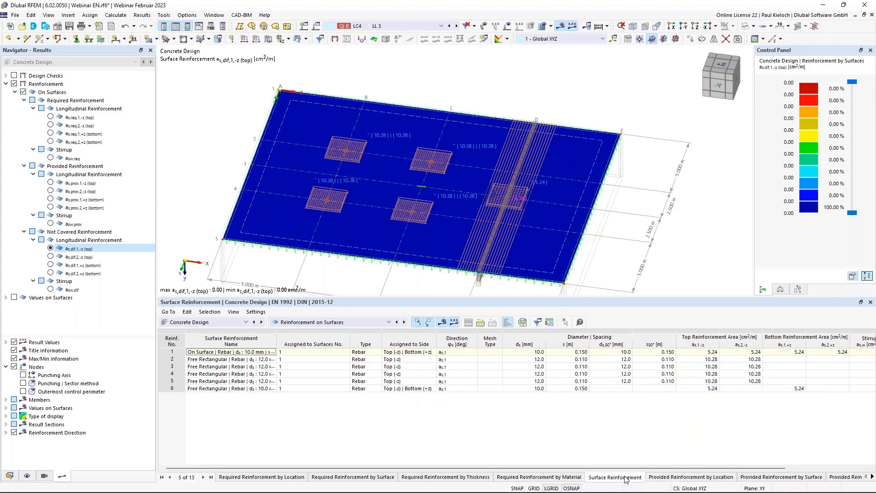
left_click(337, 210)
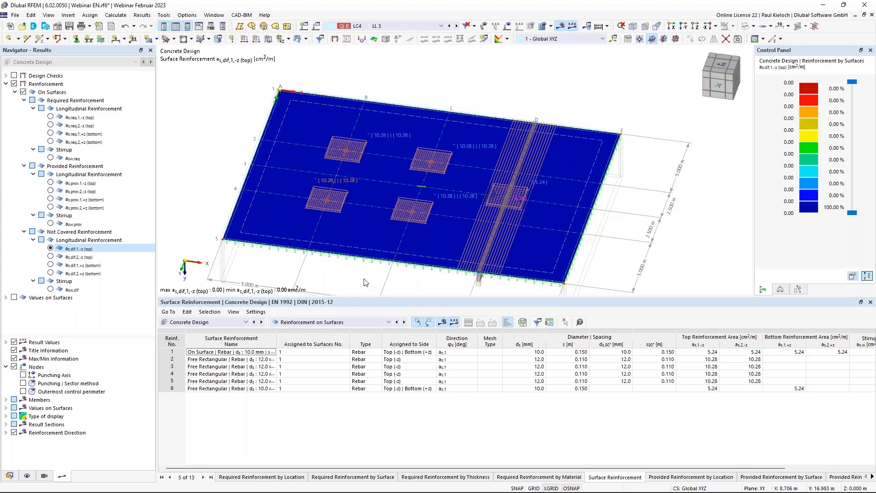
Adopt the determined rebar spacings for free rectangular surface reinforcements 2 to 6 and accept deleting the concrete design results
left_click(9, 475)
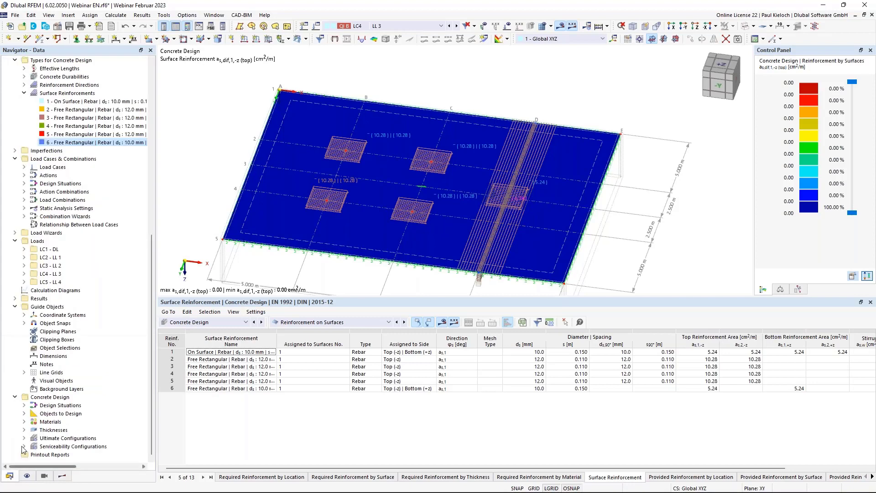
right_click(83, 94)
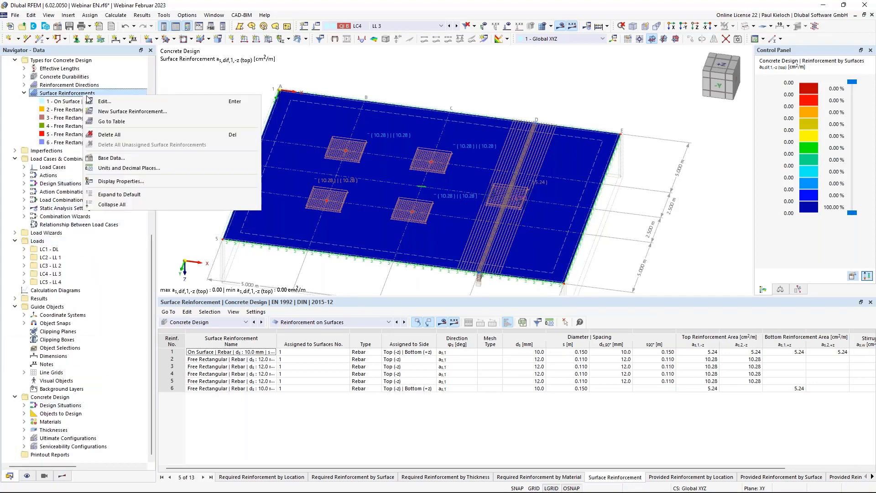
left_click(119, 101)
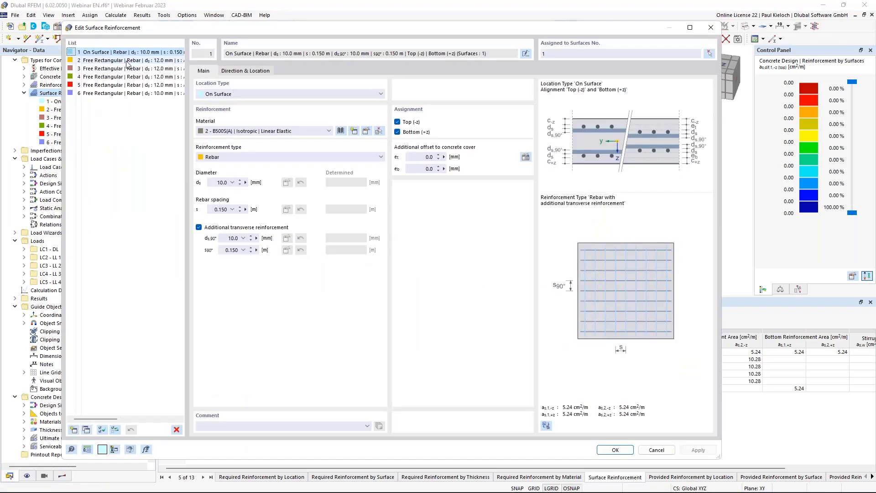
left_click(118, 60)
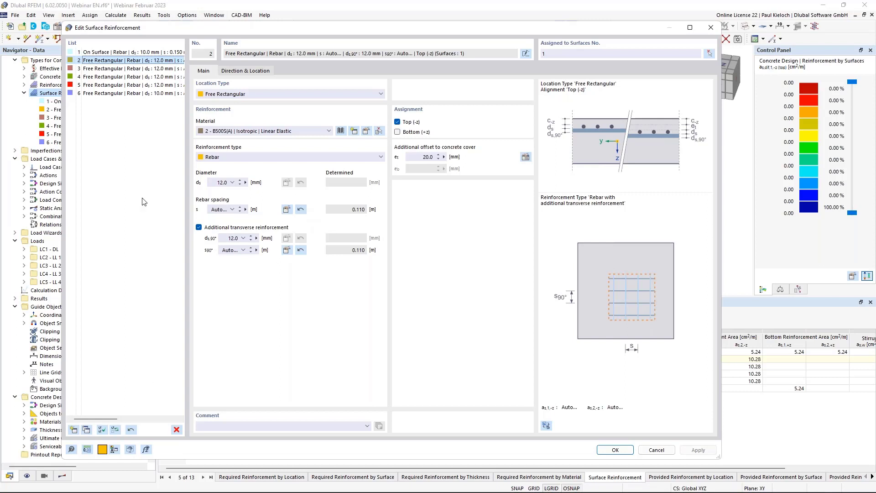
left_click(106, 94, "shift")
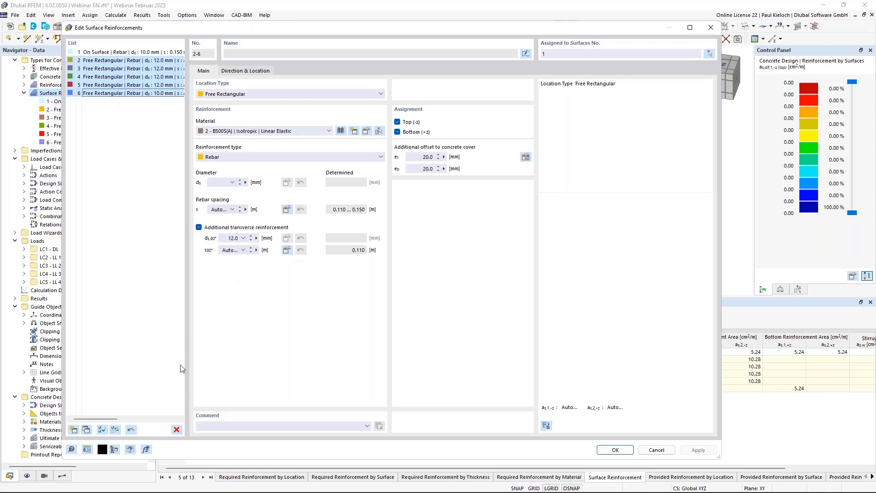
left_click(132, 430)
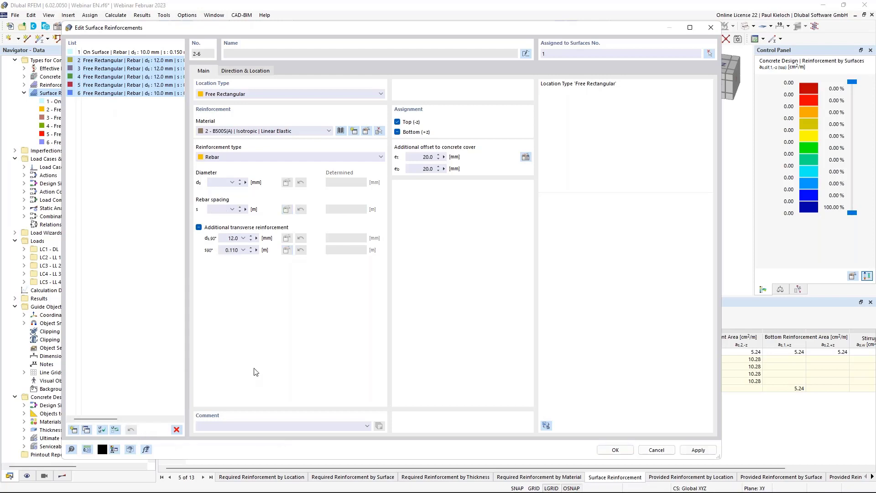
left_click(151, 94)
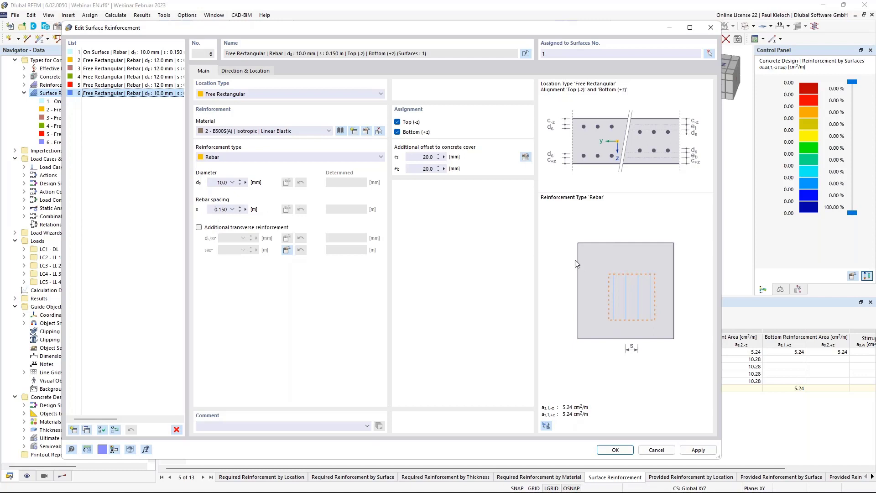
left_click(698, 450)
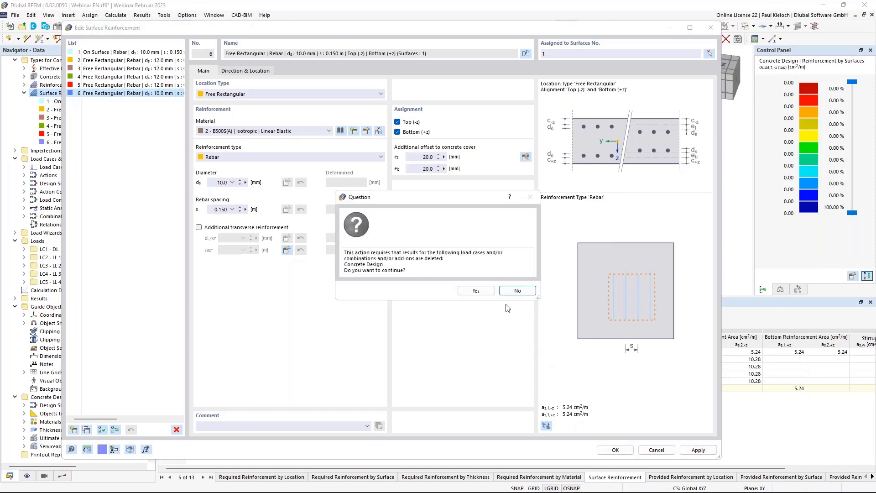
left_click(477, 290)
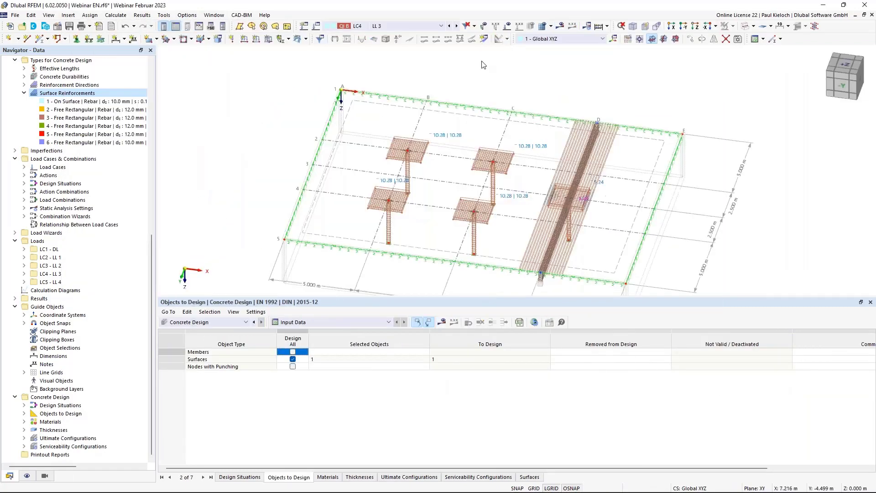
Set the longitudinal reinforcement of column member 6 to 8 bars with a 12 mm diameter
middle_click_drag(655, 95, 625, 88)
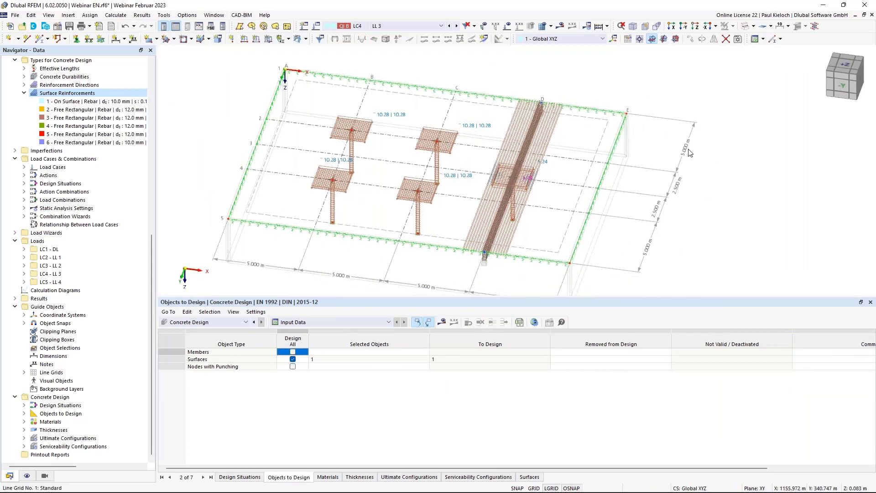
middle_click_drag(716, 205, 692, 176, "ctrl")
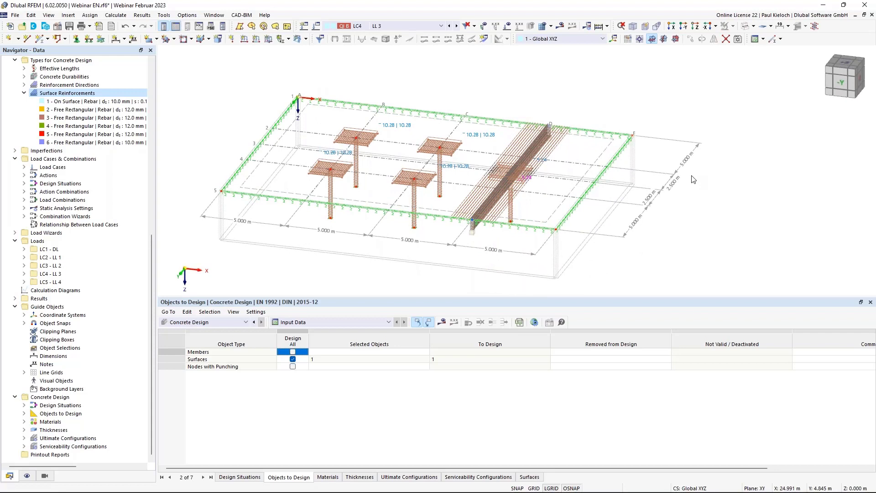
middle_click_drag(663, 215, 654, 244, "ctrl")
scroll(342, 209, "up", 2)
middle_click_drag(364, 210, 360, 205, "ctrl")
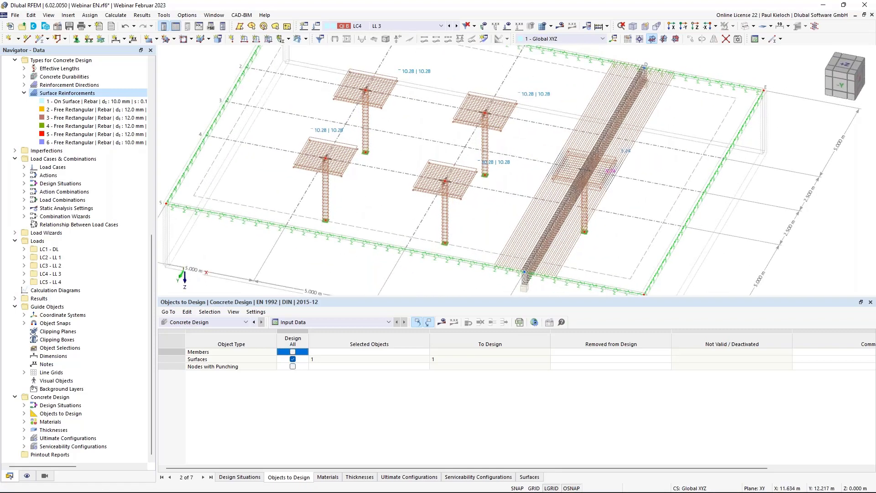
middle_click_drag(467, 219, 452, 218, "ctrl")
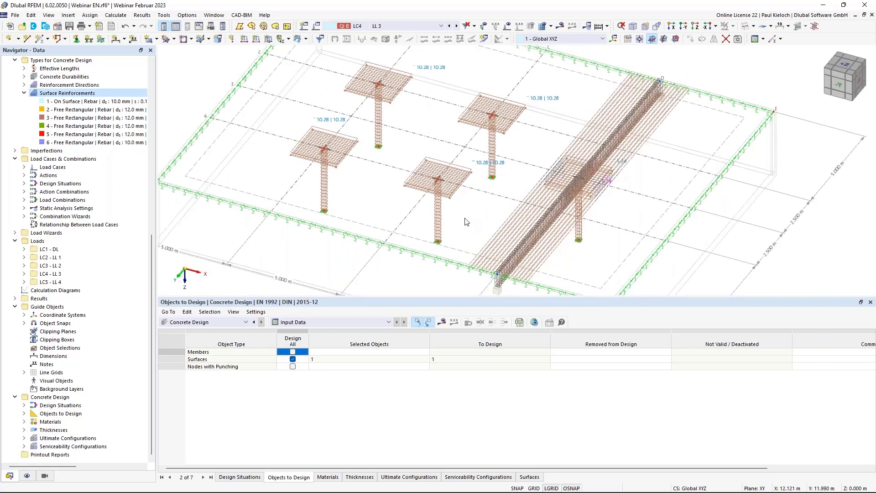
double_click(439, 221)
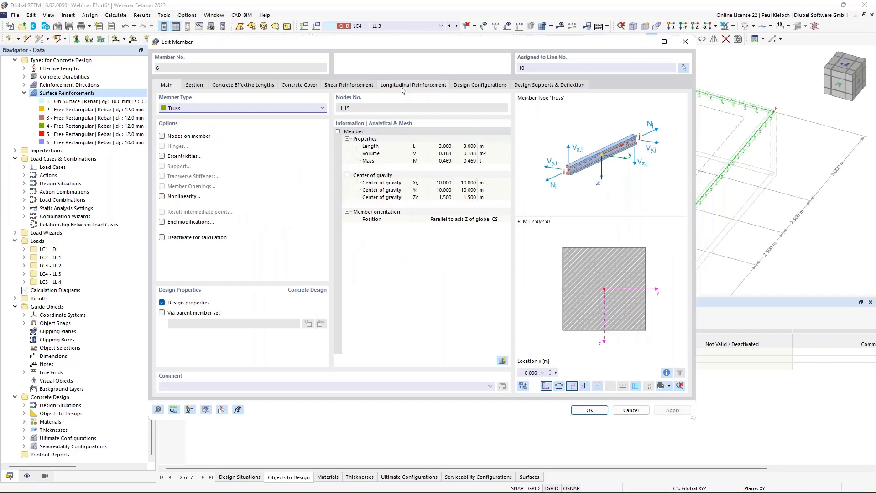
left_click(403, 87)
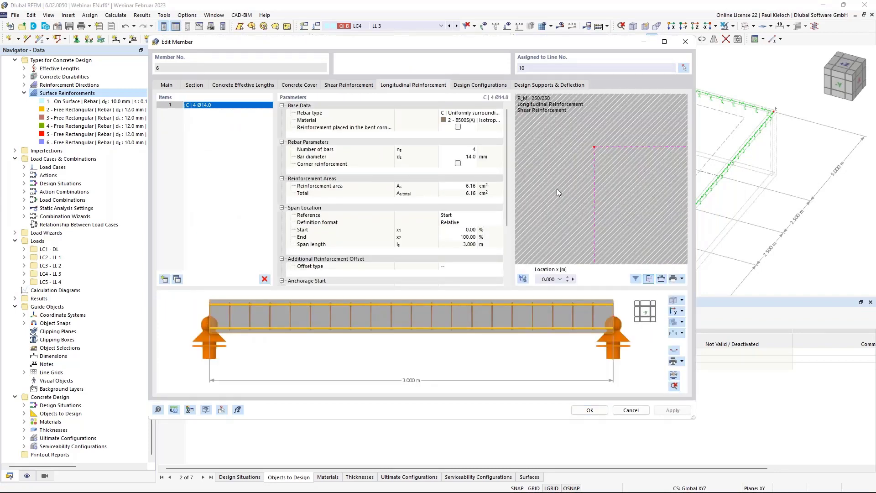
left_click(456, 150)
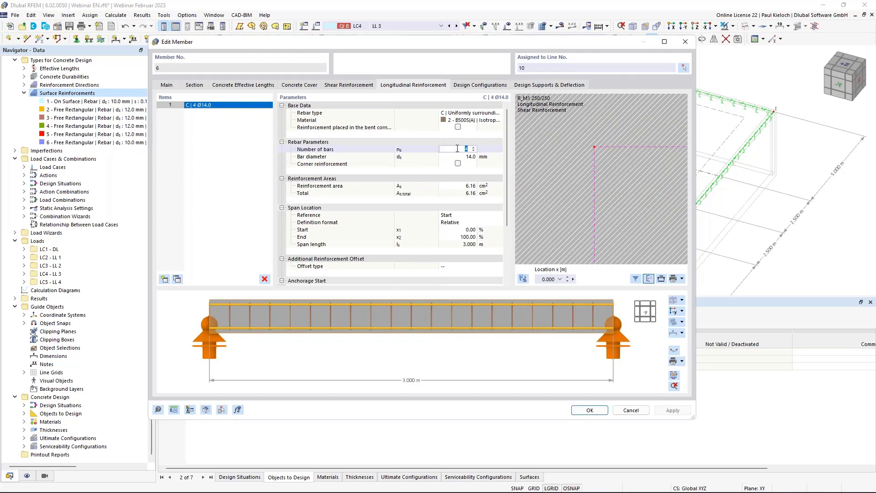
key("Tab")
type("12")
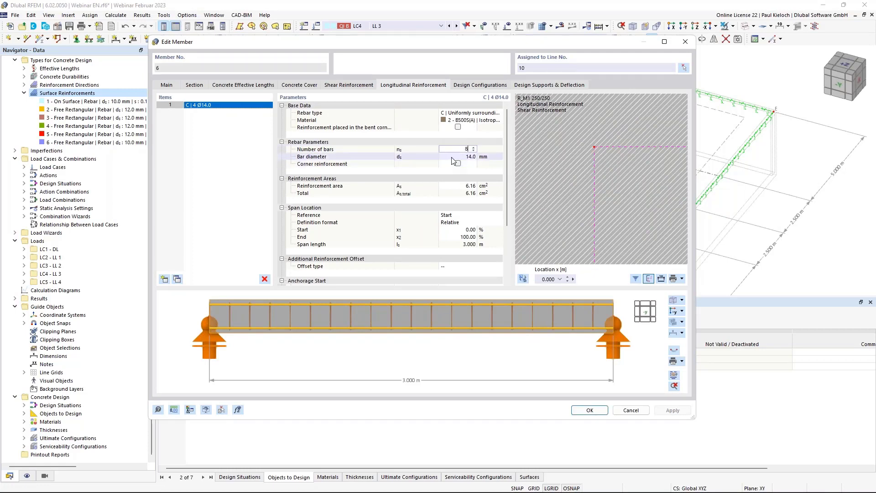
left_click(494, 158)
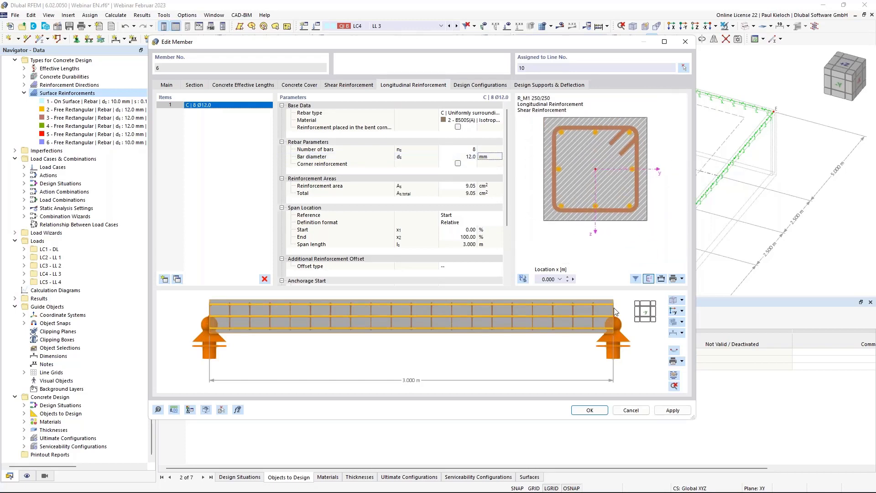
left_click(590, 409)
left_click(590, 410)
Open column members 4 and 6 together for editing and compare their longitudinal reinforcement by switching the previewed member
scroll(237, 192, "up", 5)
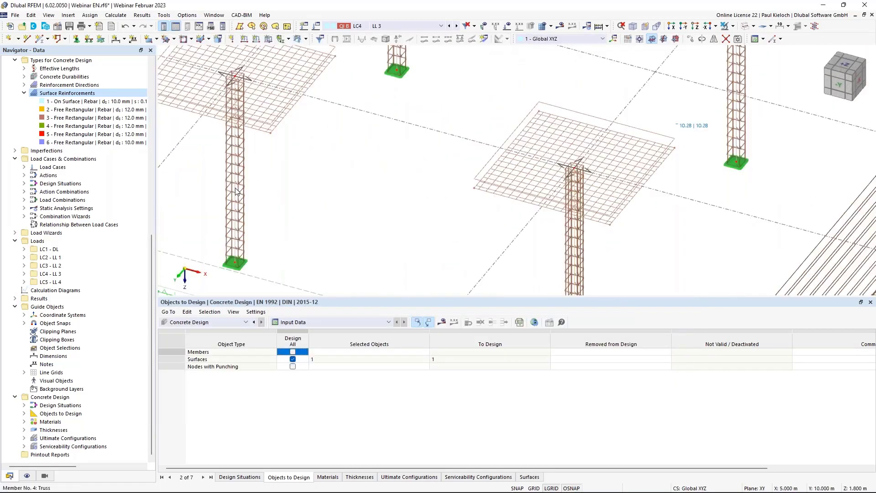
middle_click_drag(592, 273, 615, 264)
scroll(616, 264, "down", 3)
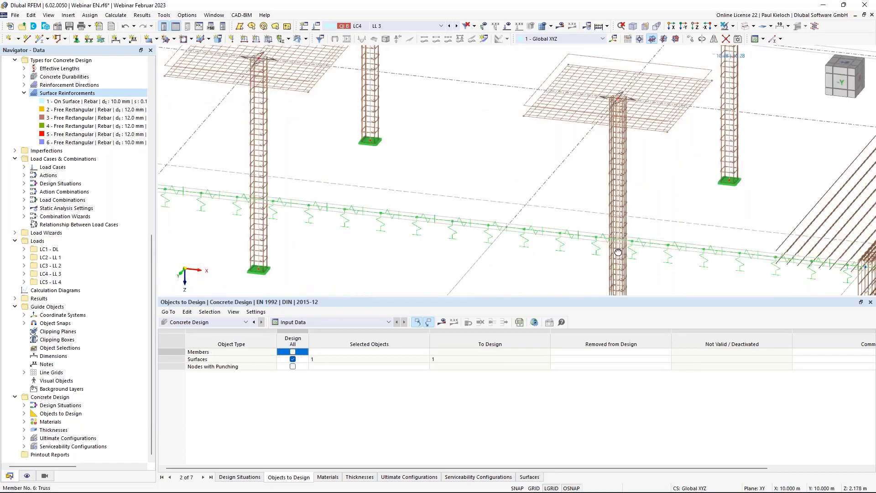
scroll(619, 264, "up", 4)
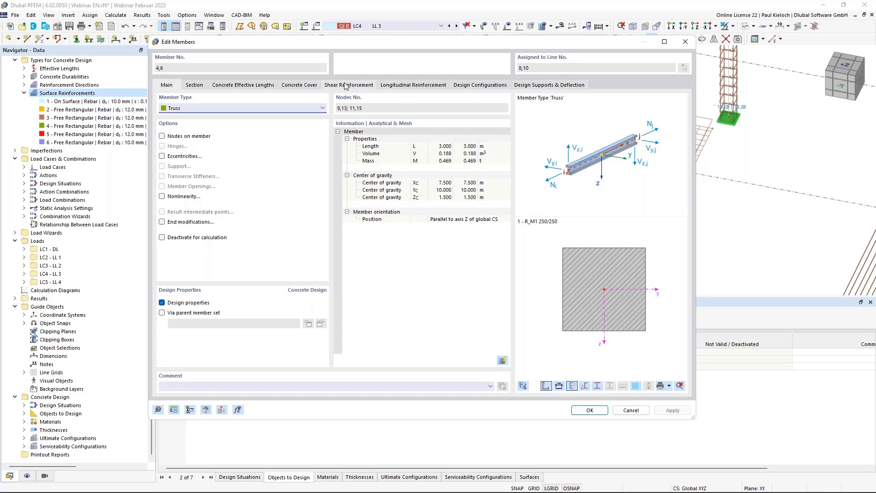
left_click(409, 86)
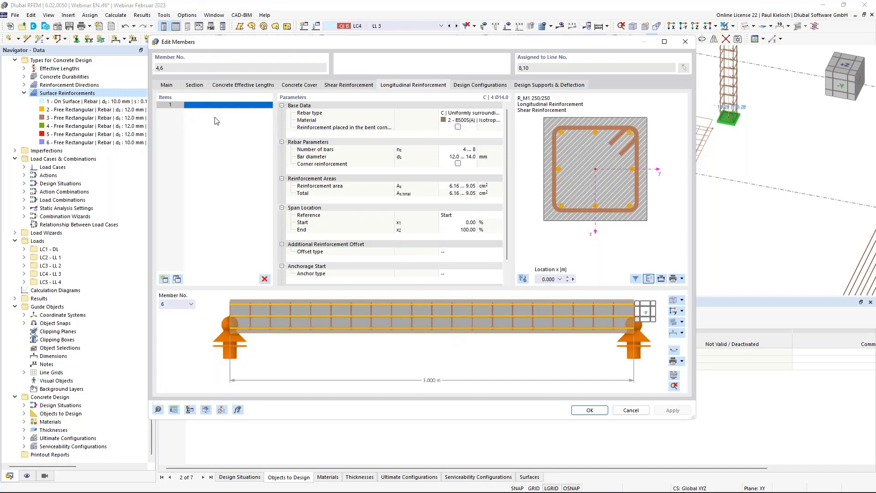
left_click(181, 306)
left_click(178, 313)
left_click(181, 305)
left_click(178, 319)
left_click(182, 304)
left_click(176, 313)
left_click(180, 304)
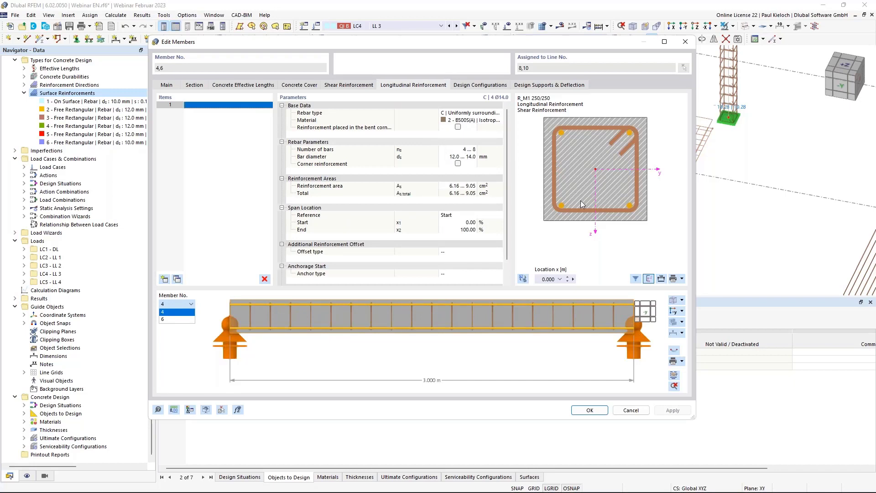
Set the longitudinal reinforcement of members 4 and 6 jointly to 4 bars with a 14 mm diameter
left_click(485, 152)
left_click(485, 152)
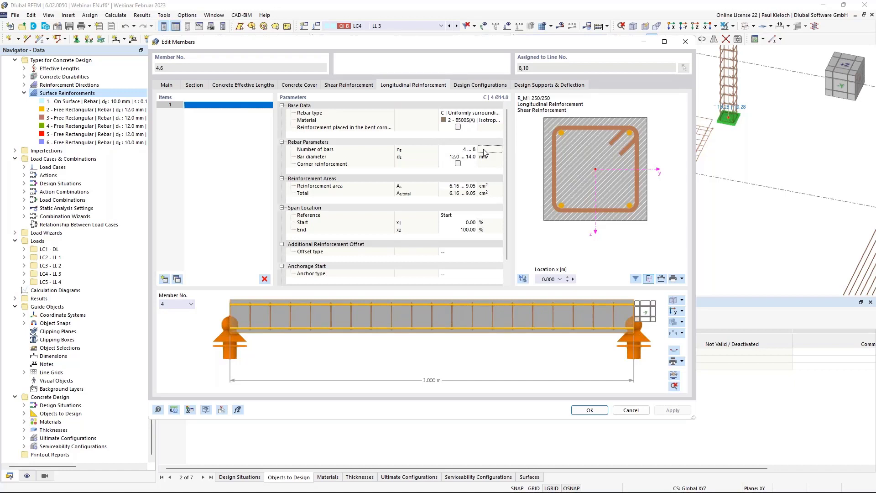
double_click(454, 153)
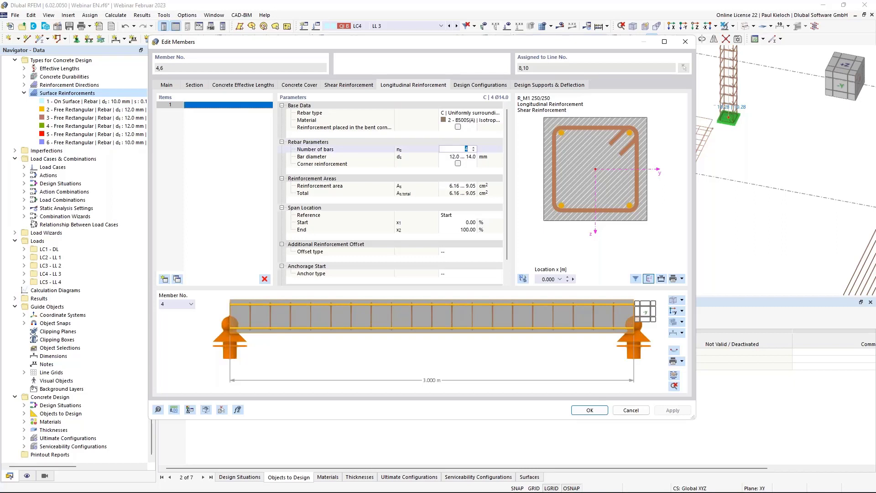
type("4")
key("Tab")
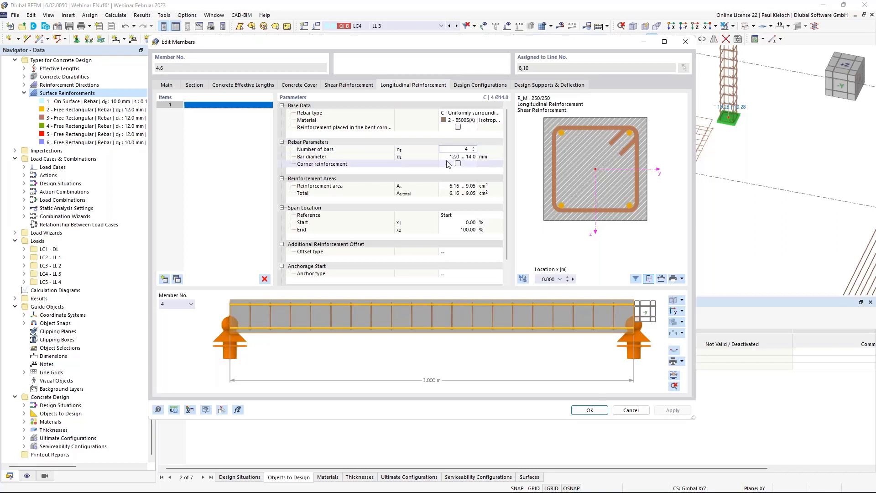
type("1")
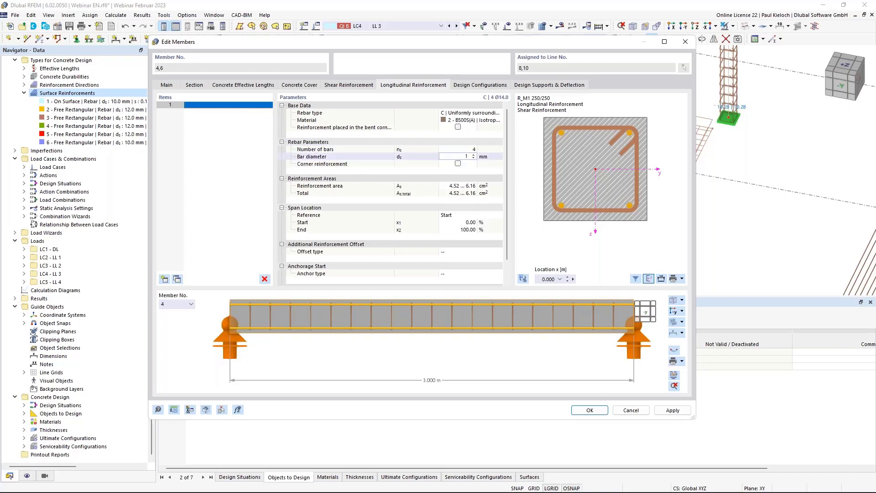
type("4")
left_click(483, 157)
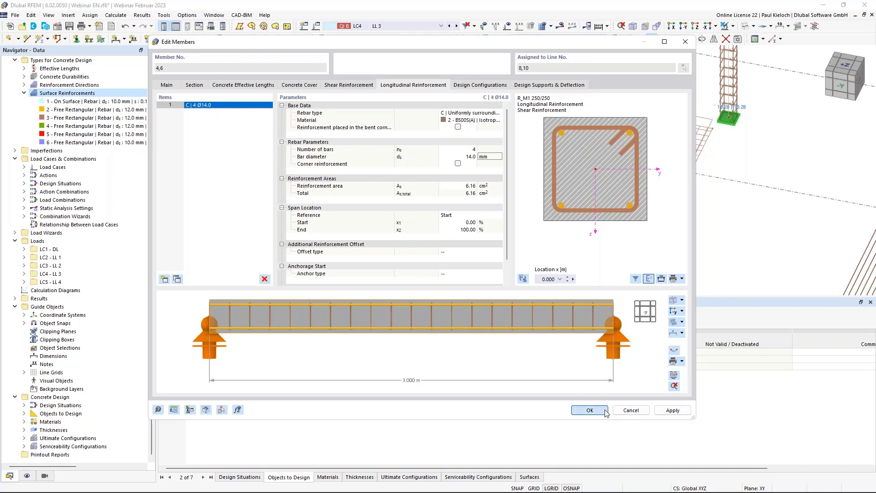
left_click(589, 410)
Add the comment "Type 1" to column member 2 beneath the rib
scroll(419, 180, "down", 1)
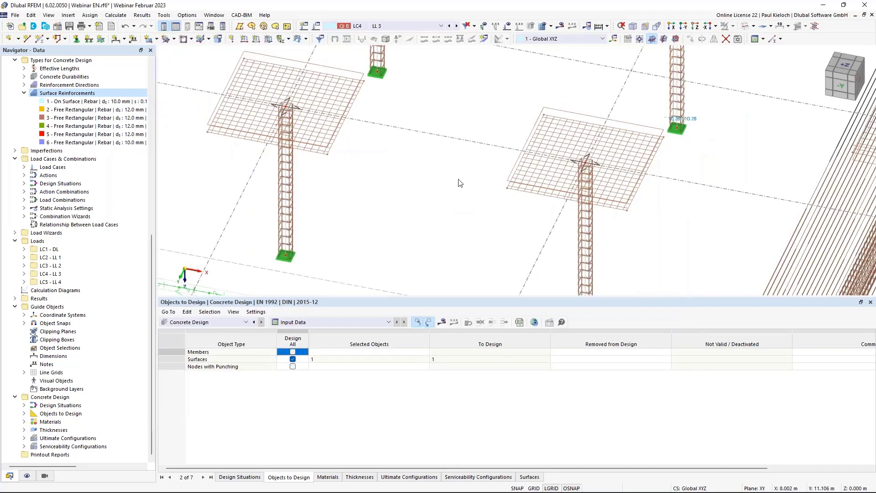
middle_click_drag(458, 186, 429, 136, "ctrl")
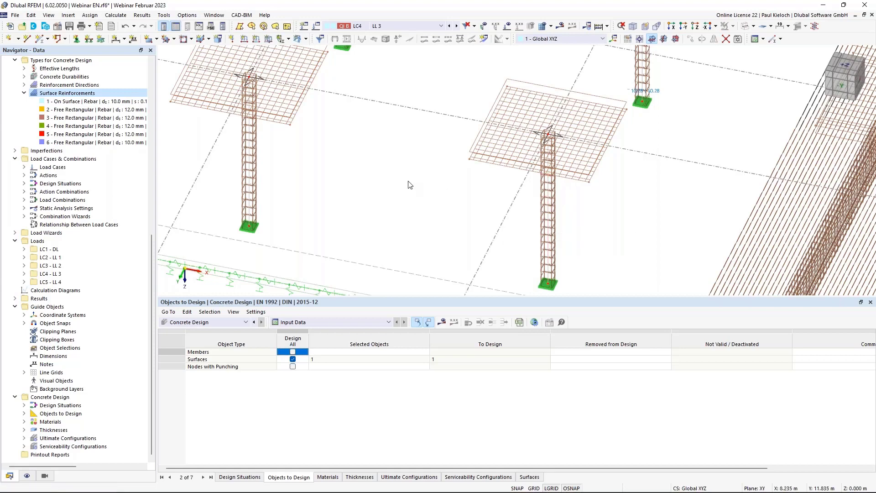
scroll(407, 181, "down", 3)
middle_click_drag(402, 198, 413, 149, "ctrl")
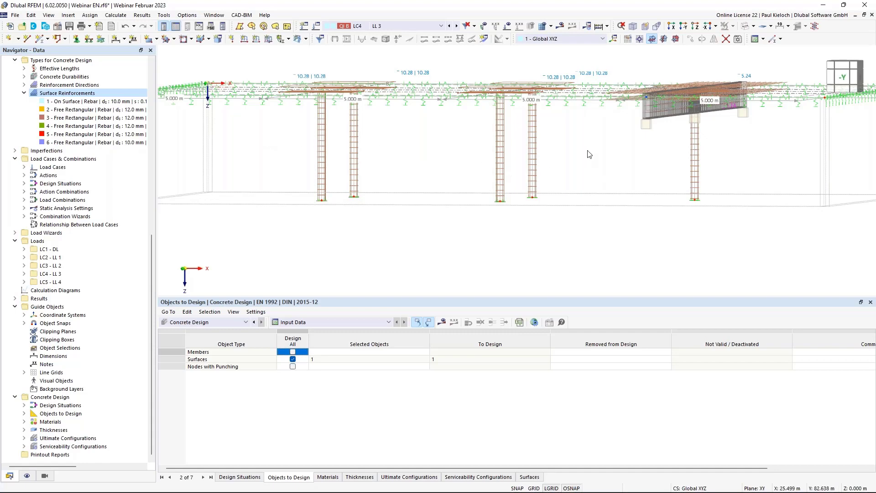
middle_click_drag(588, 153, 609, 151, "ctrl")
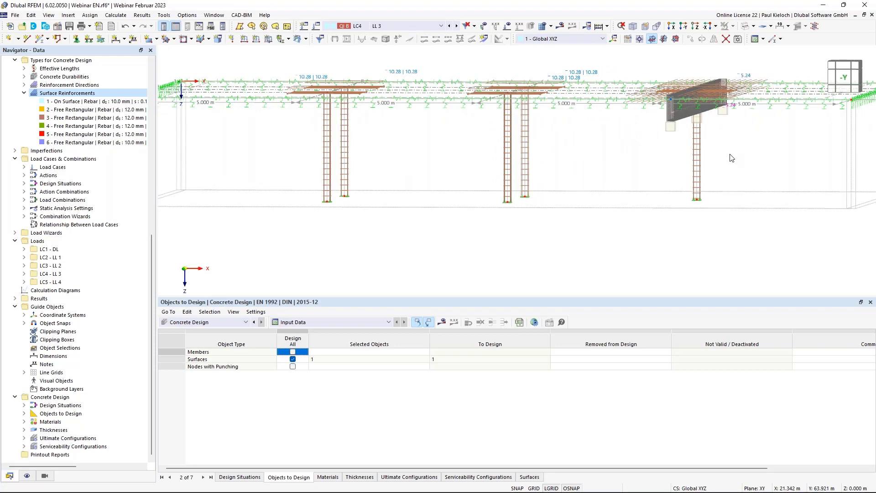
middle_click_drag(738, 148, 727, 156, "ctrl")
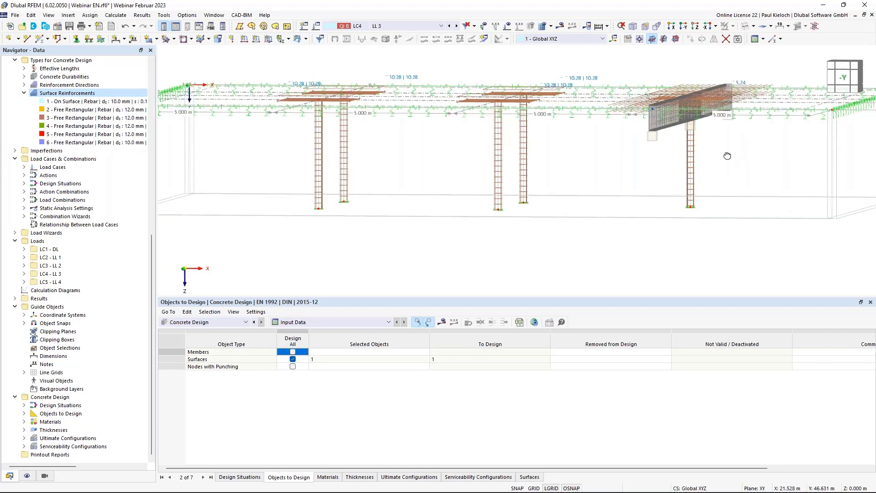
left_click_drag(737, 175, 638, 155)
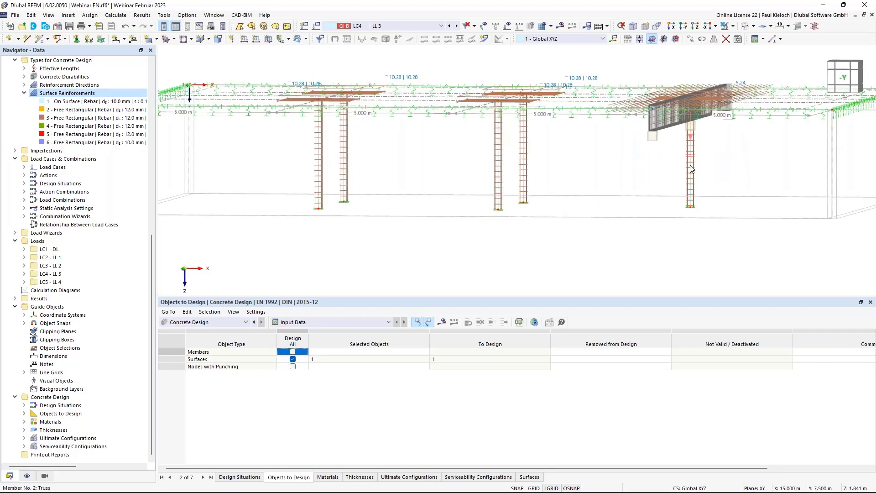
double_click(689, 165)
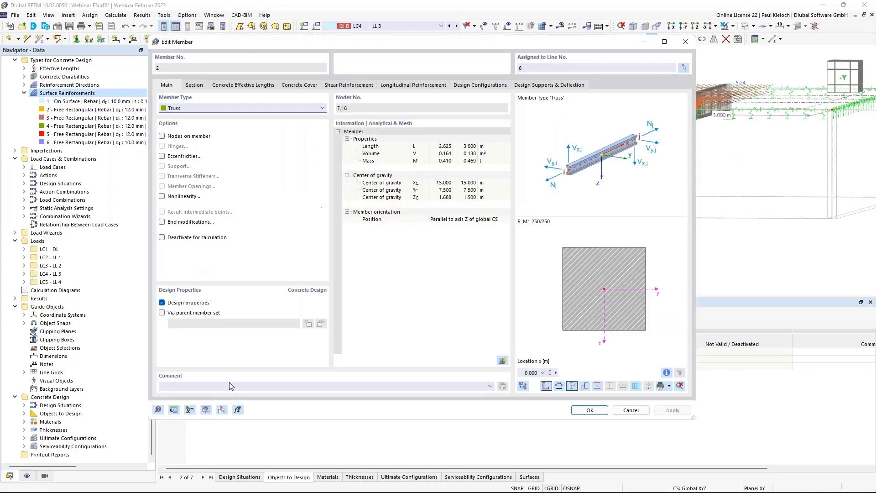
left_click(225, 385)
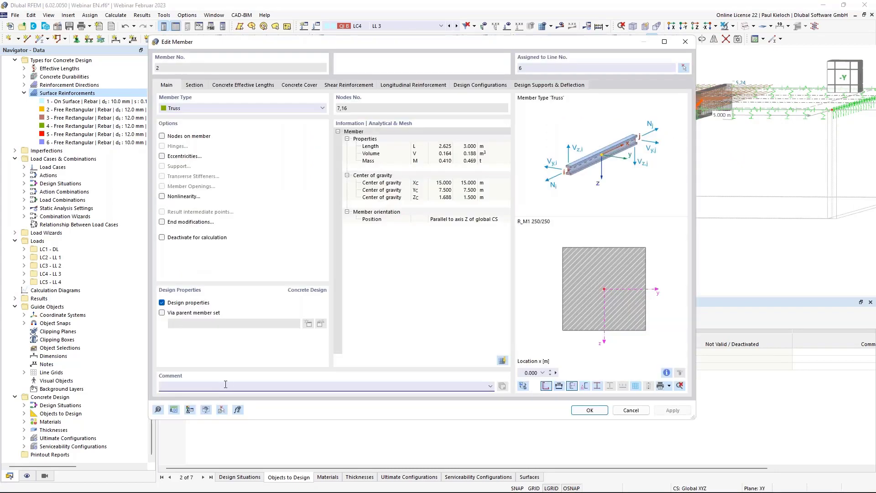
type("Typ 1")
left_click(168, 386)
type("e 1")
left_click(591, 411)
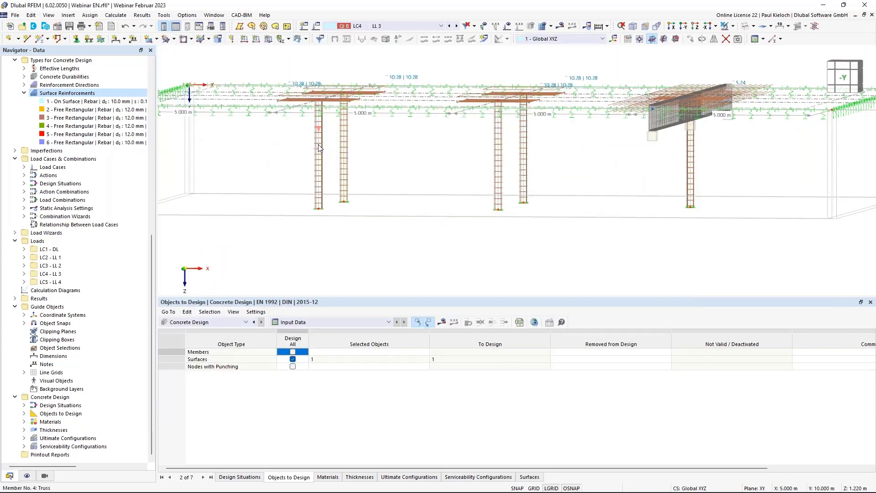
Add the comment "Type 2" jointly to the four column members 3 to 6
double_click(319, 144)
left_click(238, 385)
type("T")
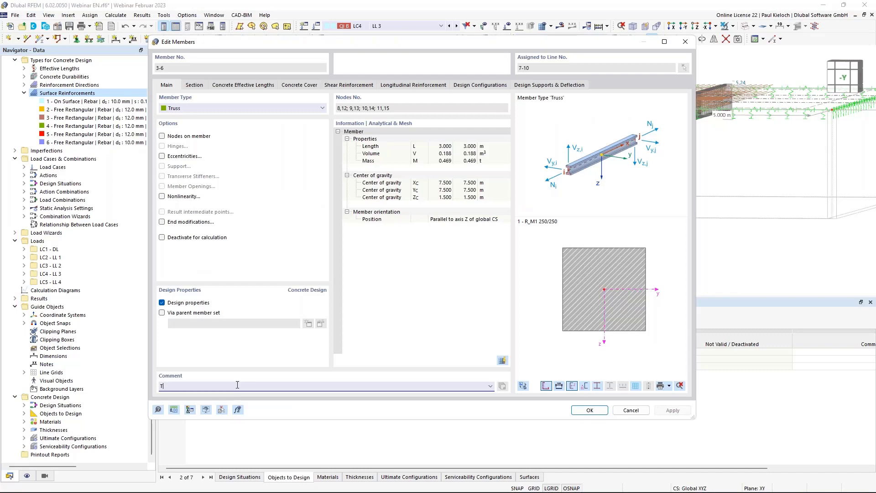
type("ype 2")
left_click(590, 408)
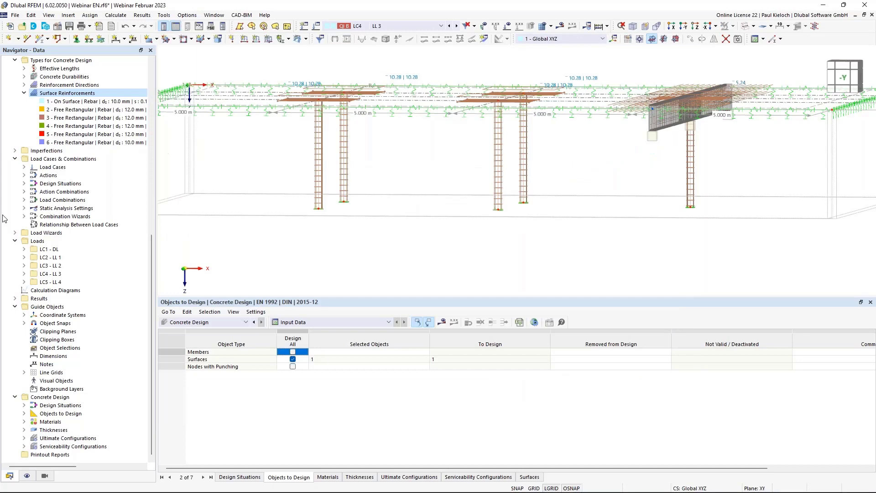
Activate member representatives in the model's base data and include comments among the member properties considered for grouping
scroll(93, 137, "up", 13)
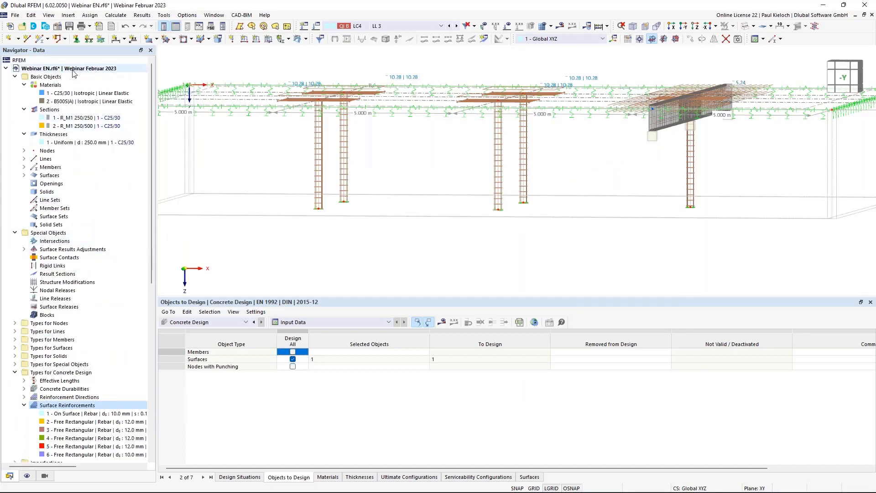
right_click(74, 70)
left_click(115, 78)
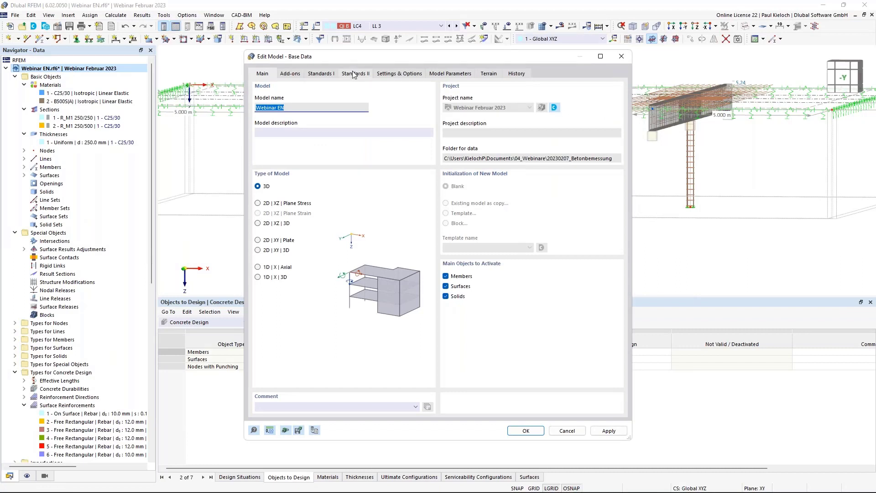
left_click(406, 74)
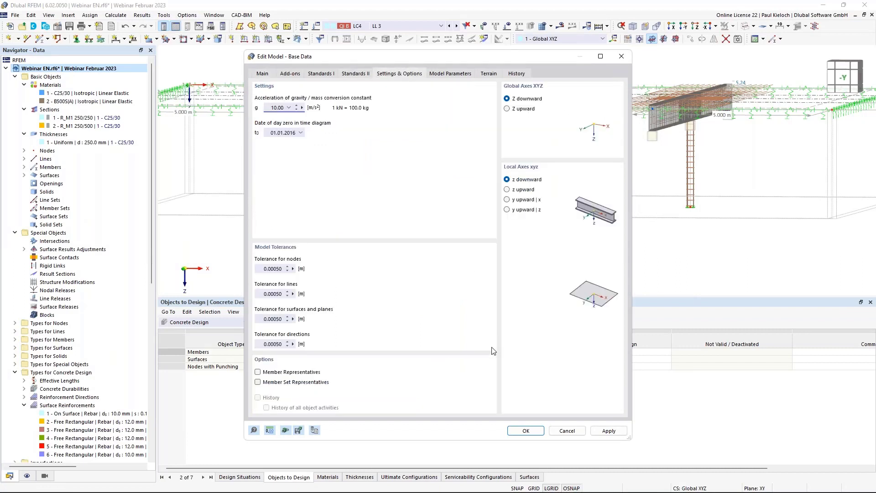
left_click(274, 375)
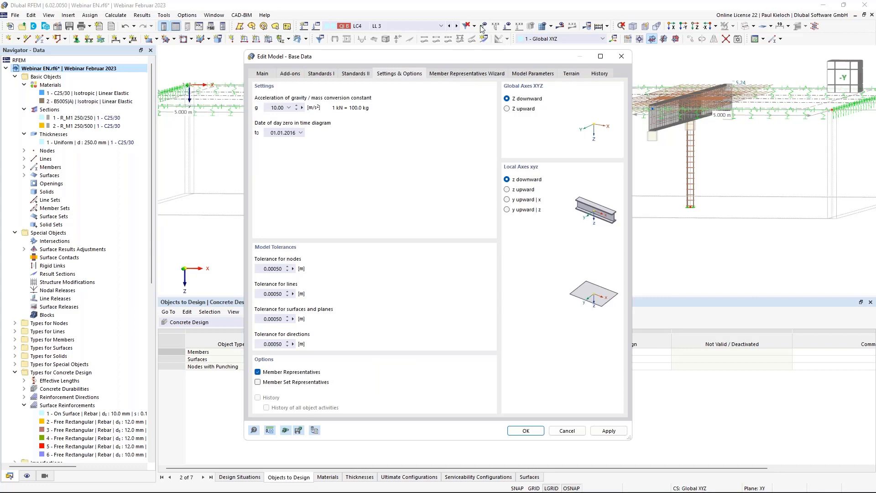
left_click(461, 74)
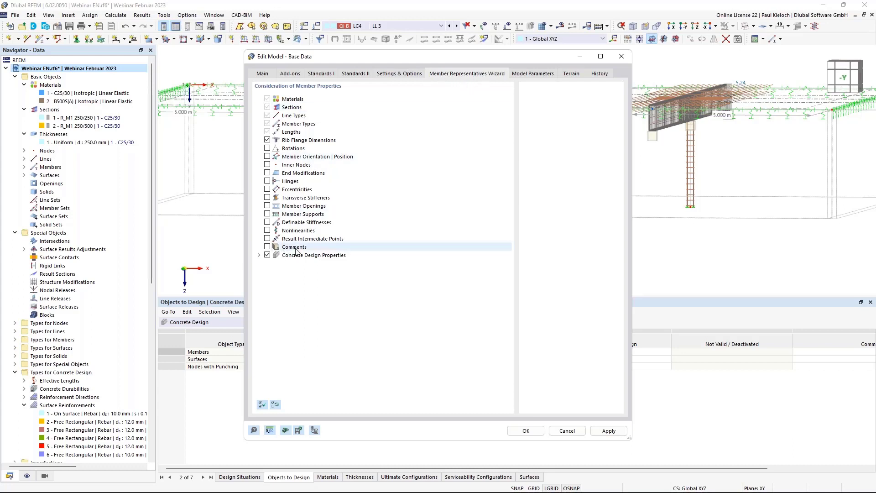
left_click(267, 248)
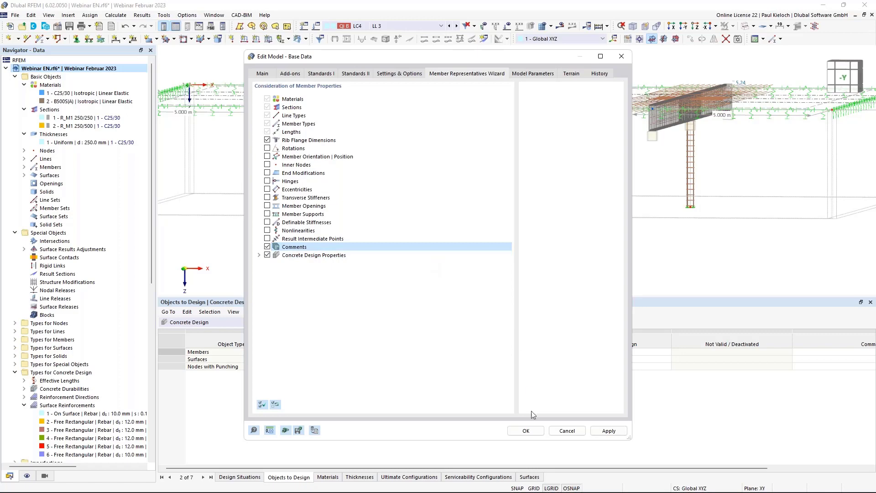
left_click(526, 431)
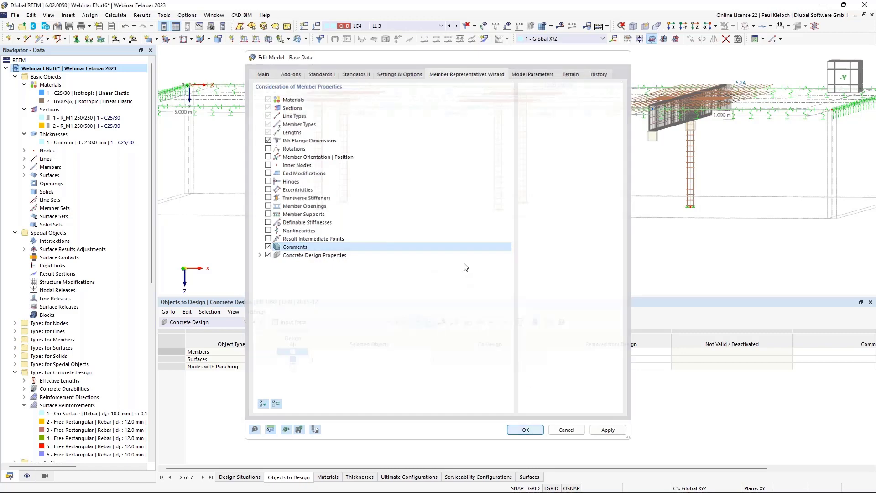
List the member representatives and rename representative 2, covering the column beneath the rib, as "Type 1"
middle_click_drag(591, 176, 560, 205, "ctrl")
left_click(24, 176)
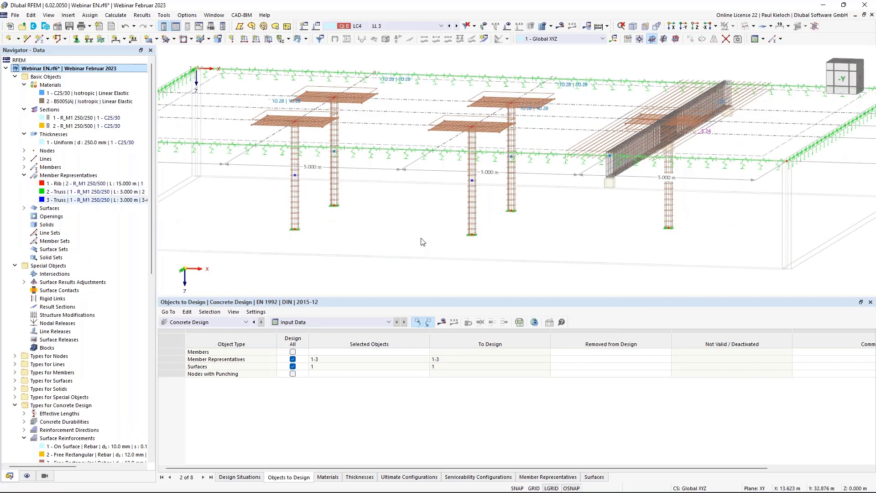
middle_click_drag(420, 239, 423, 220, "ctrl")
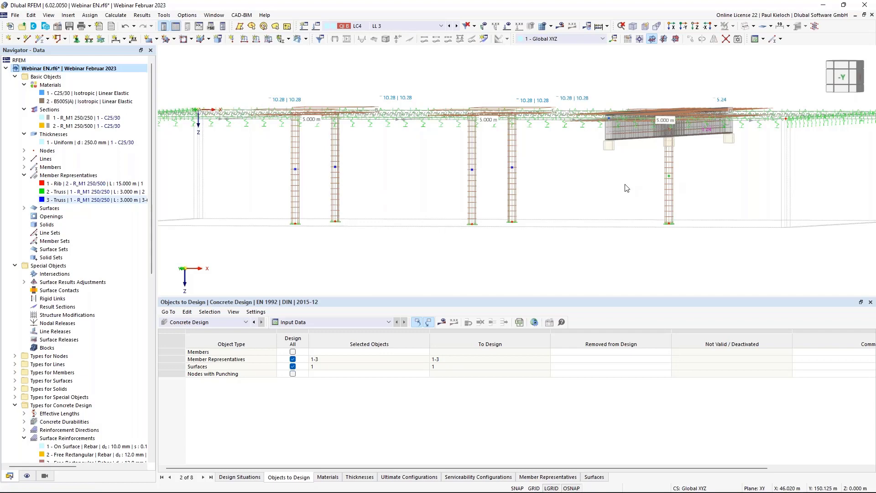
double_click(670, 179)
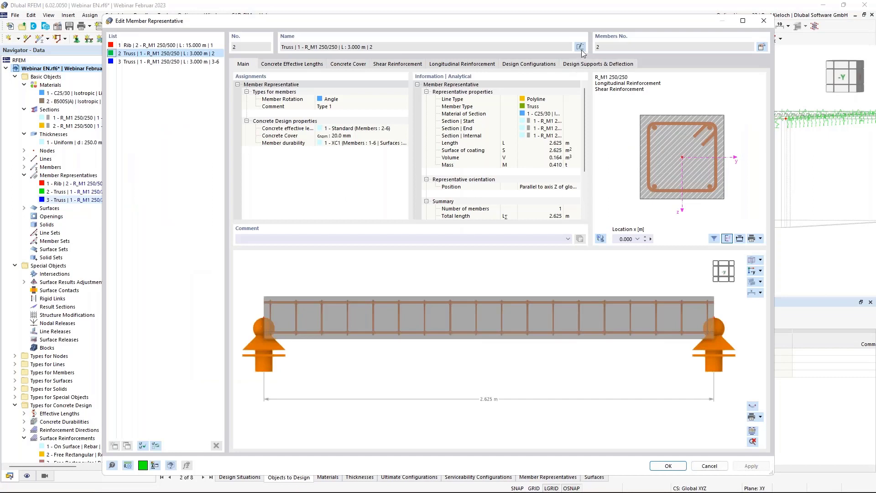
left_click(580, 47)
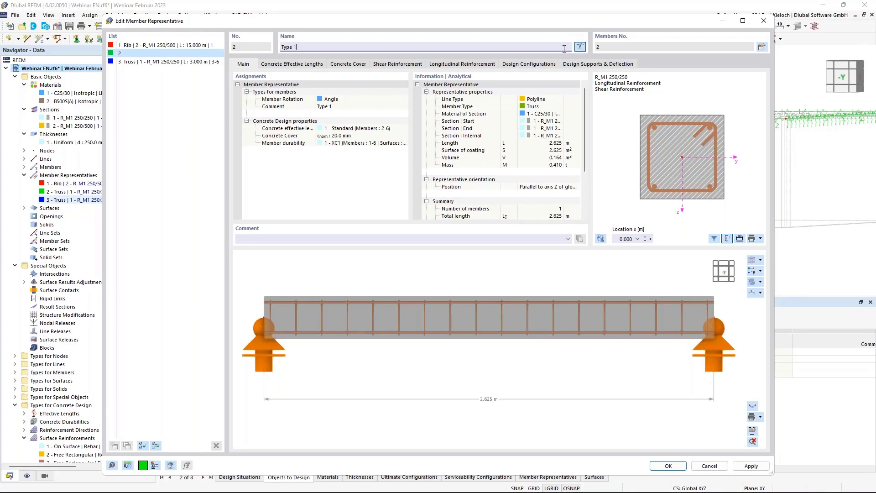
left_click(751, 465)
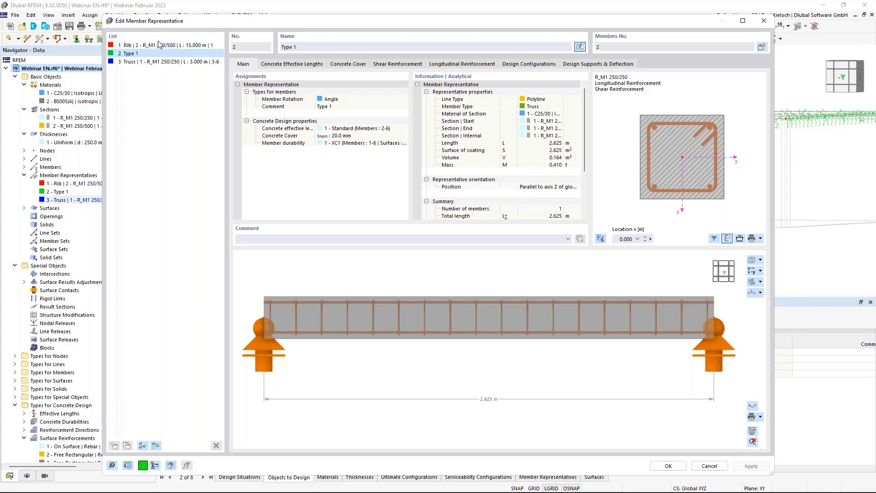
Rename member representative 3, covering members 3 to 6, as "Type 2" and accept the representative edits
left_click(161, 63)
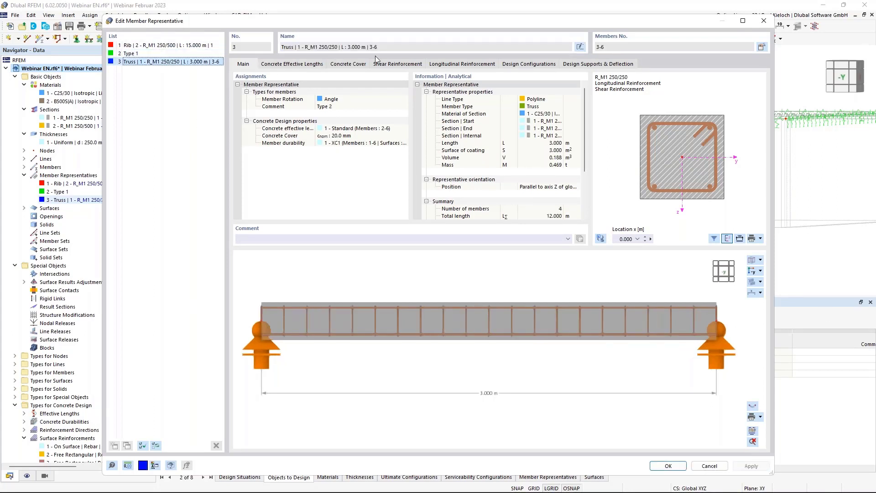
left_click(580, 47)
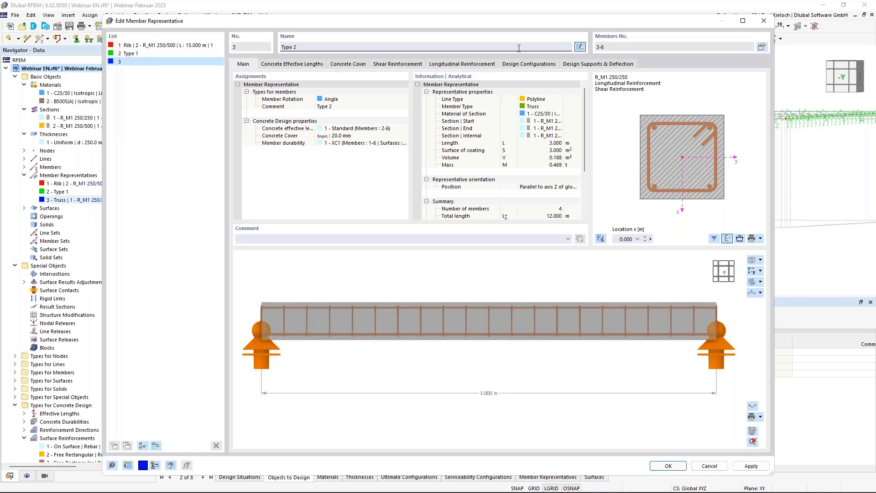
left_click(150, 53)
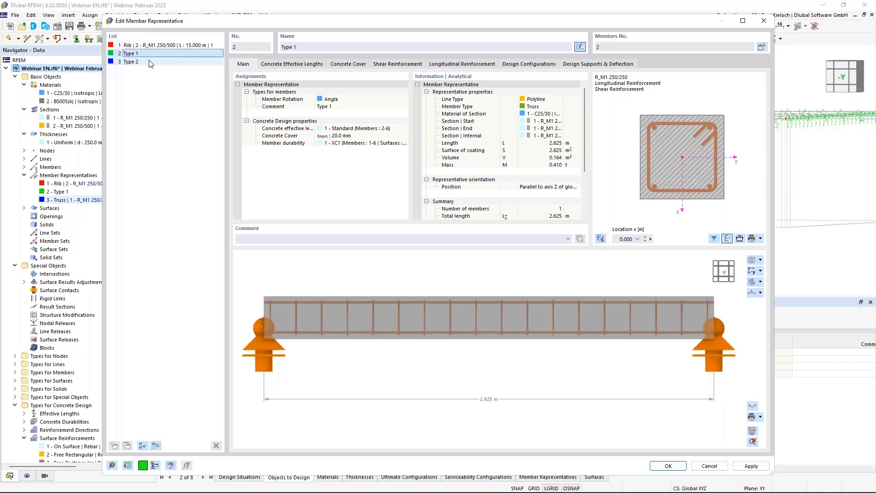
left_click(148, 62)
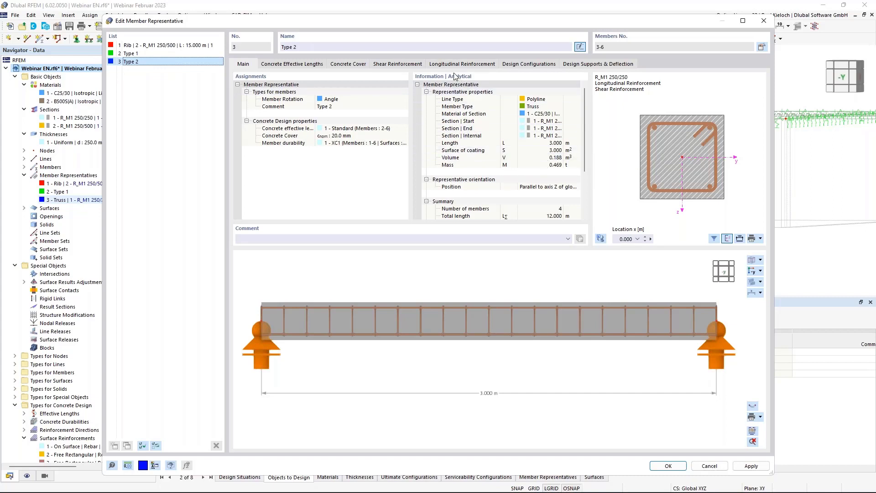
left_click(680, 466)
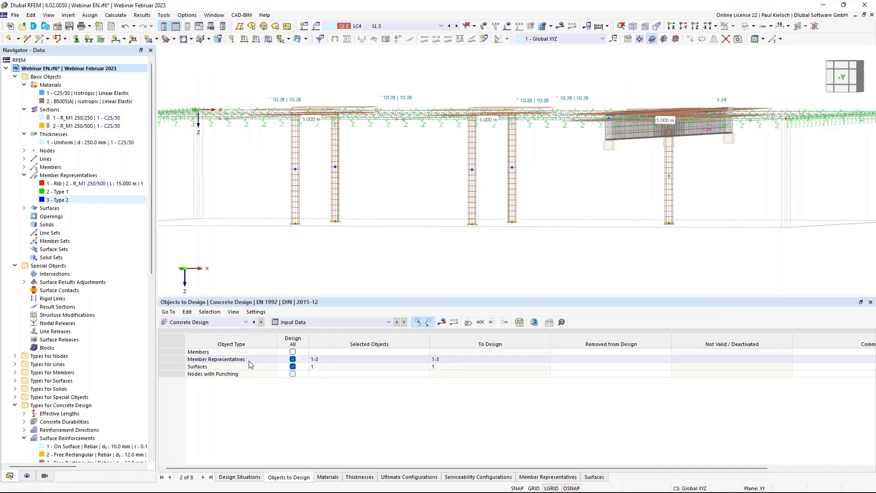
Limit the member representatives in the concrete design to numbers 2 and 3 instead of designing all
left_click(293, 360)
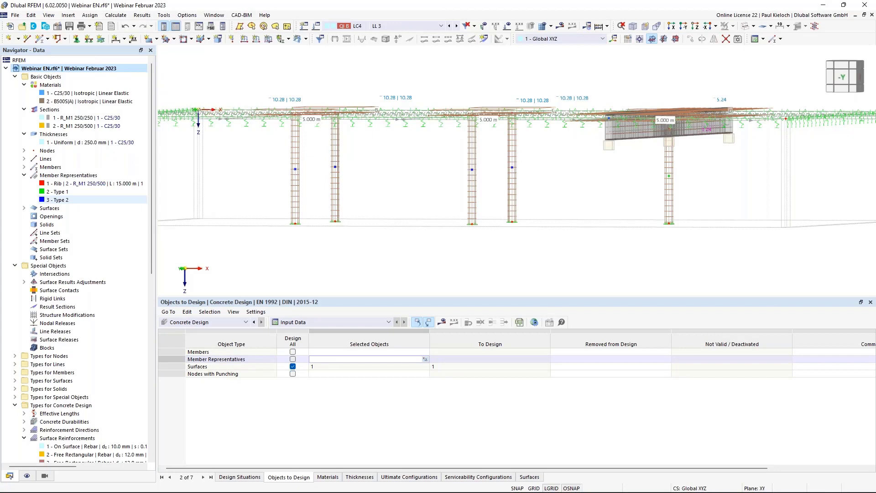
left_click(425, 361)
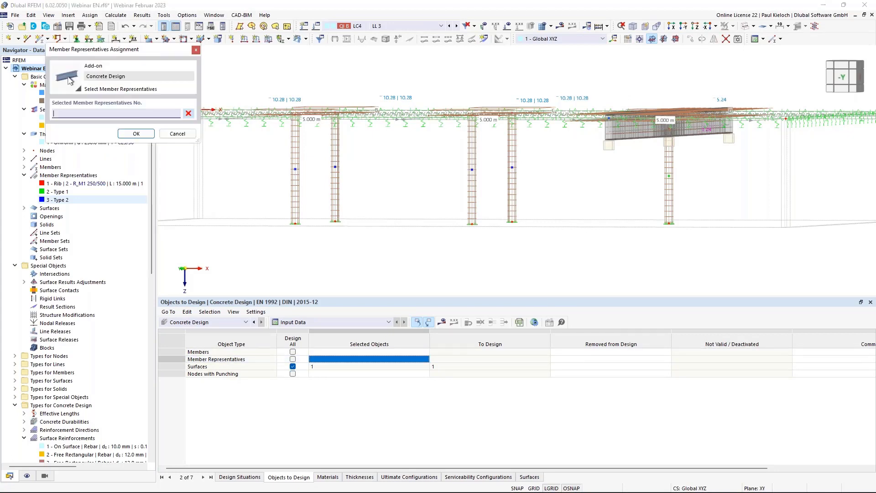
left_click(300, 171)
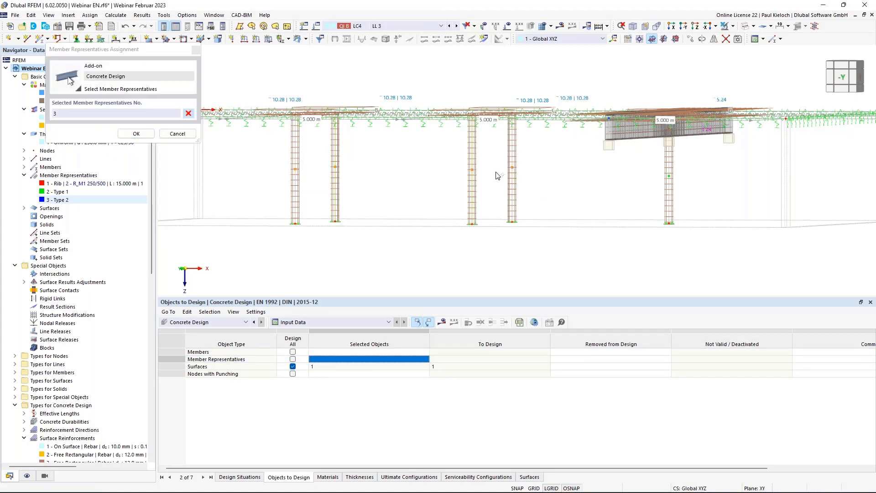
left_click(670, 176)
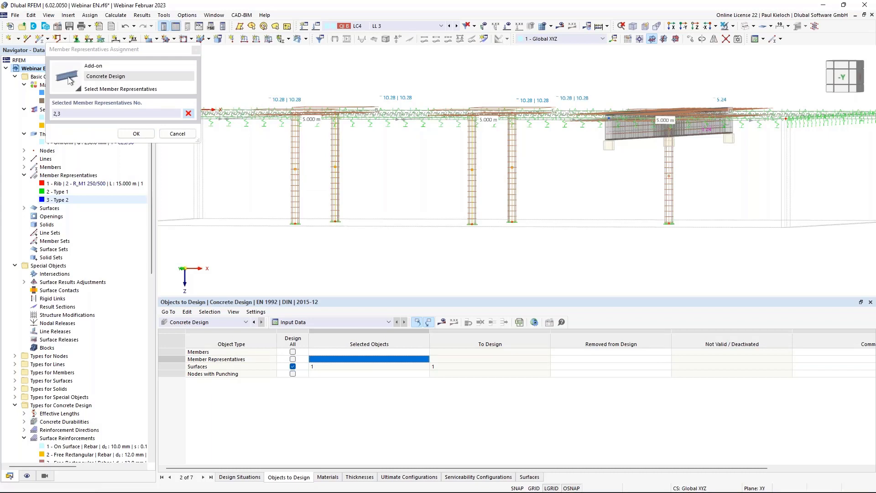
left_click(134, 134)
Assign rib member 1 to the concrete design as an individual member
left_click(377, 351)
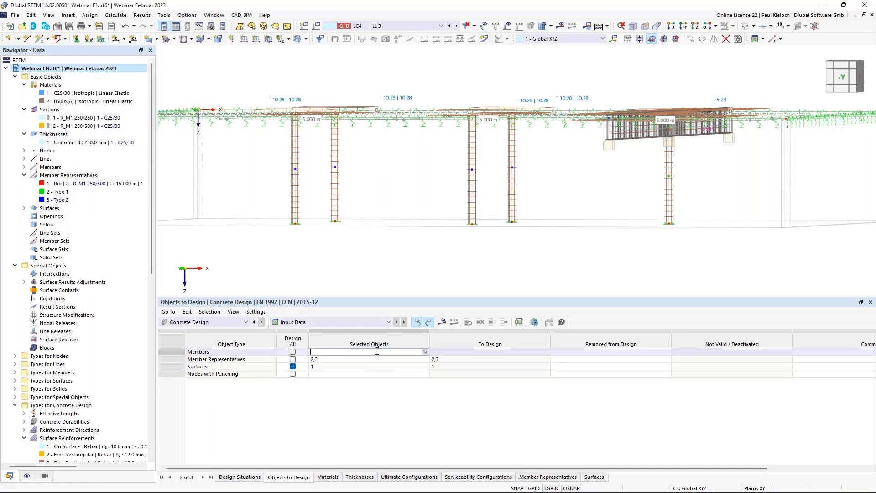
left_click(425, 351)
middle_click_drag(612, 168, 596, 210, "ctrl")
left_click(616, 203)
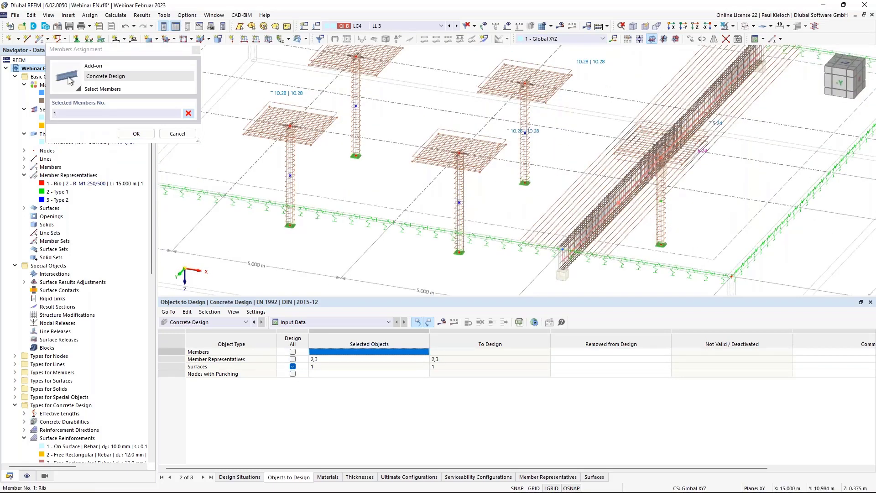
left_click(136, 133)
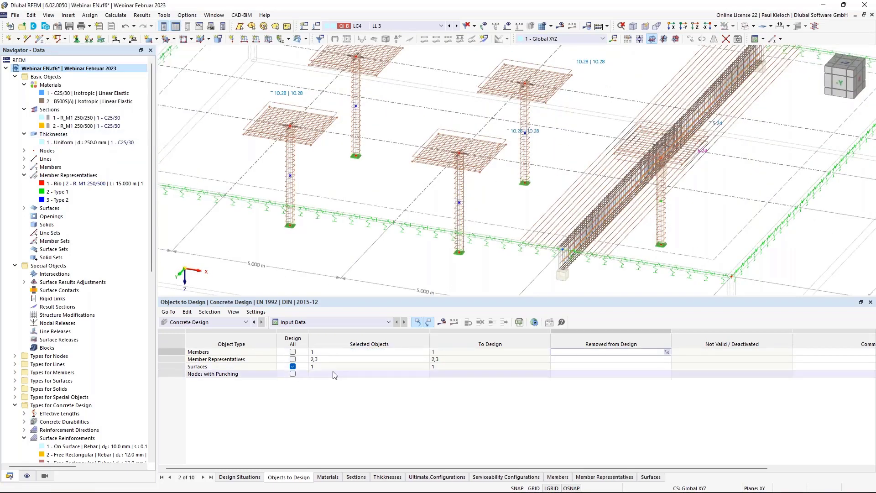
Include all nodes with punching in the concrete design and activate Punching Design for the four column-head nodes 8 to 11
left_click(293, 373)
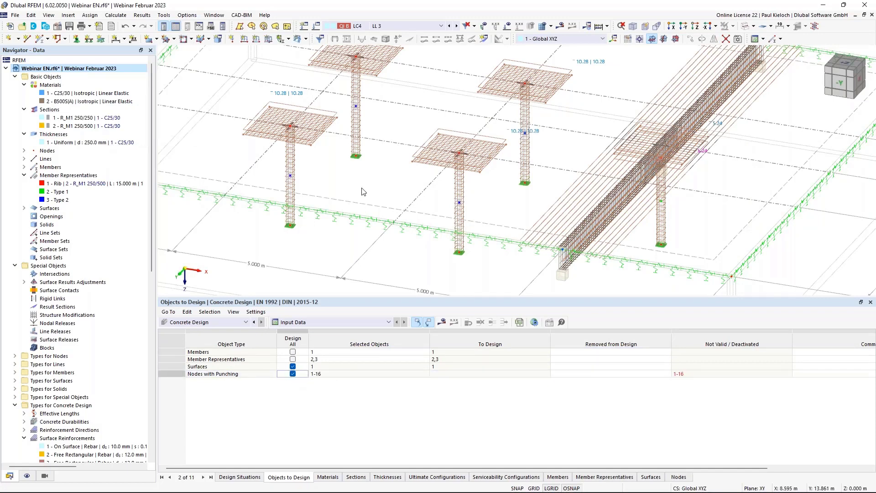
left_click(291, 126)
middle_click_drag(408, 84, 398, 100)
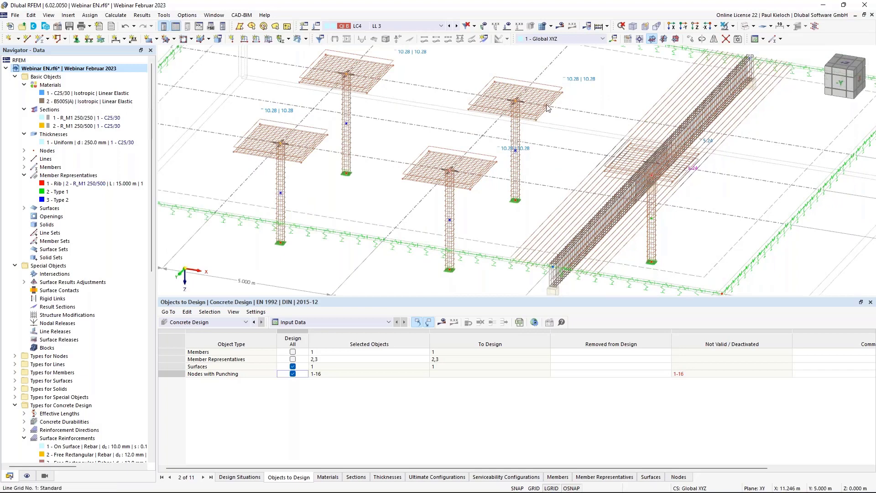
double_click(517, 102)
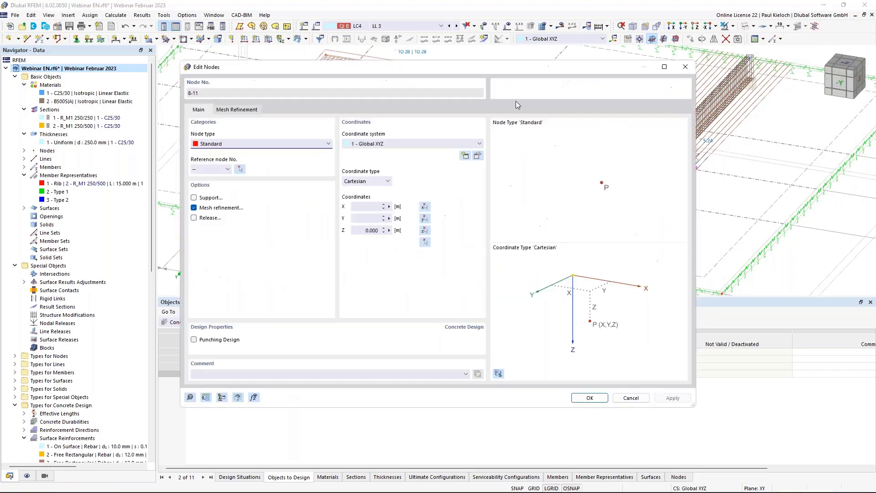
left_click(211, 339)
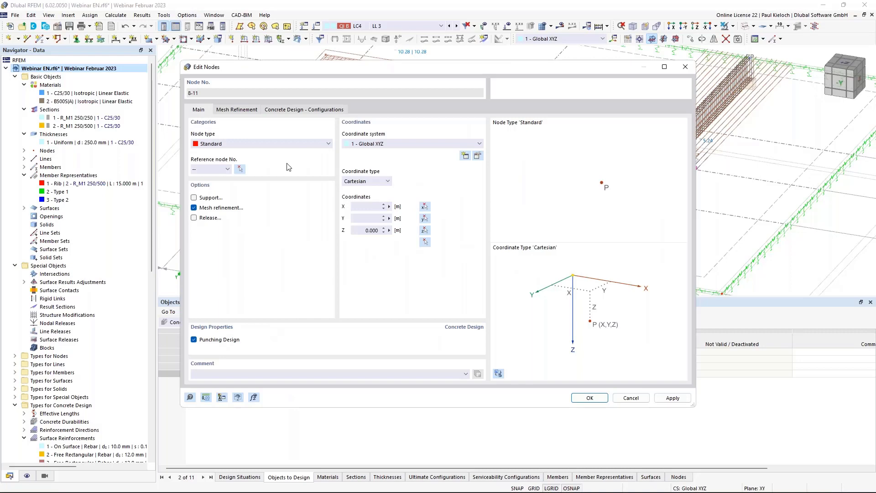
Set the Standard ultimate configuration's required punching reinforcement to use the provided longitudinal reinforcement, and accept the node edits
left_click(316, 110)
left_click(465, 144)
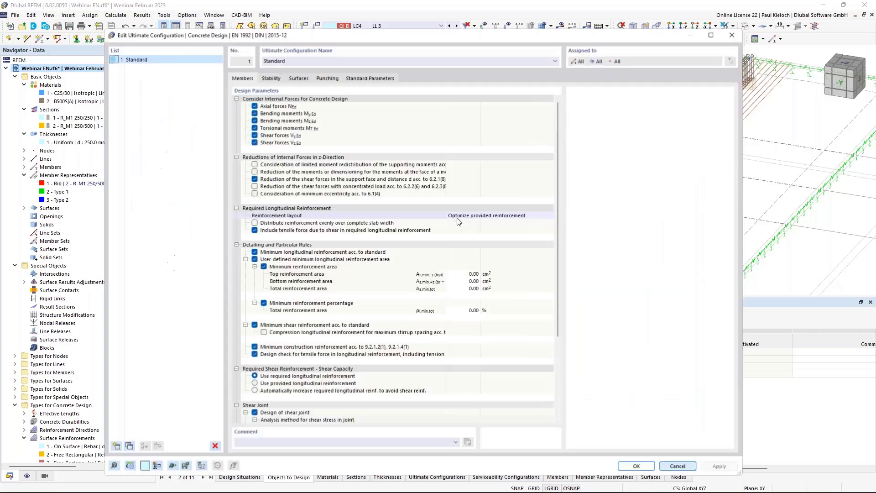
left_click(327, 78)
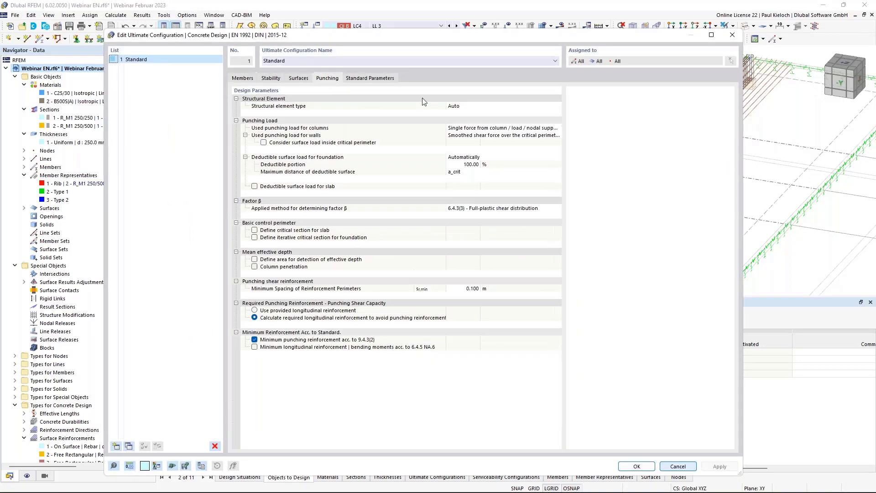
left_click(255, 311)
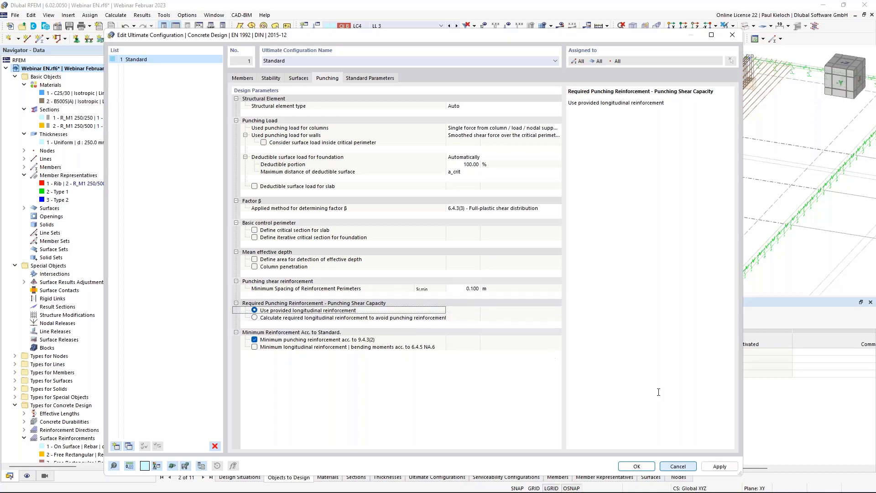
left_click(636, 466)
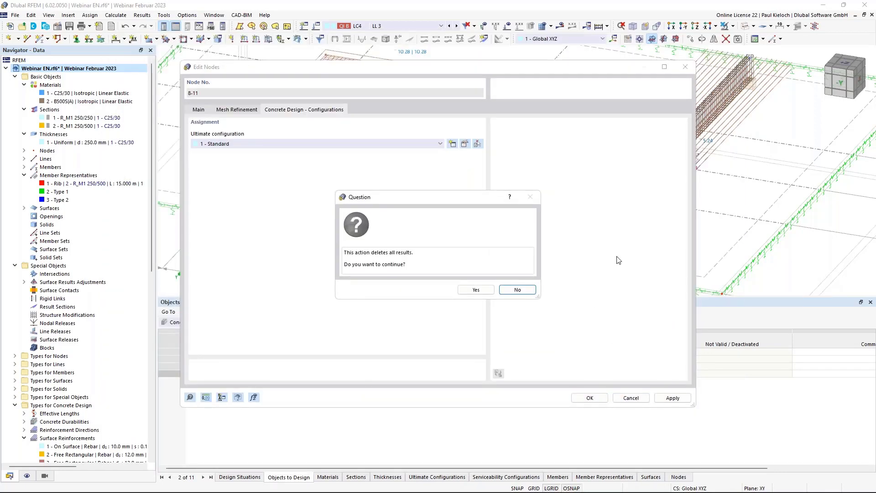
left_click(476, 290)
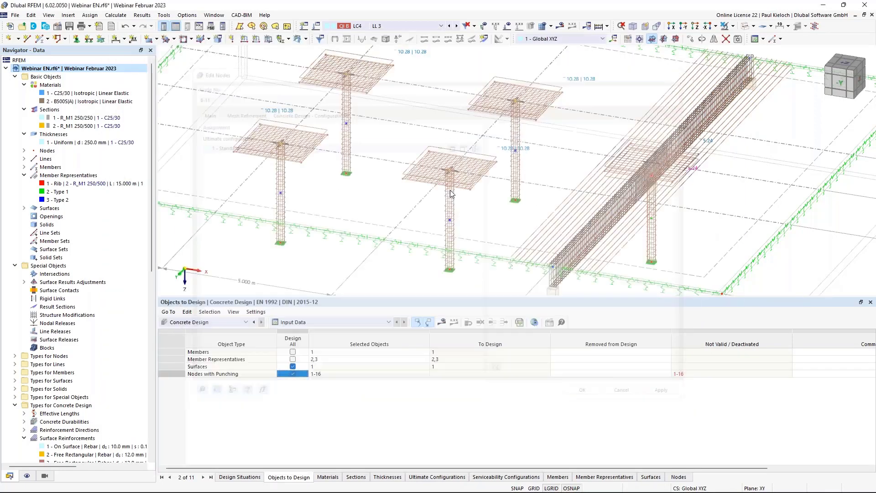
Save the model
scroll(372, 200, "down", 3)
middle_click_drag(352, 195, 369, 197, "ctrl")
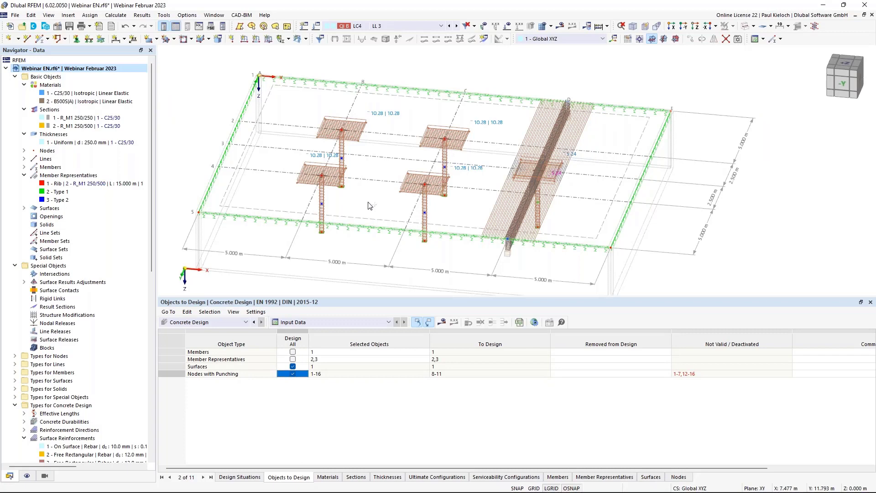
key("ctrl+s")
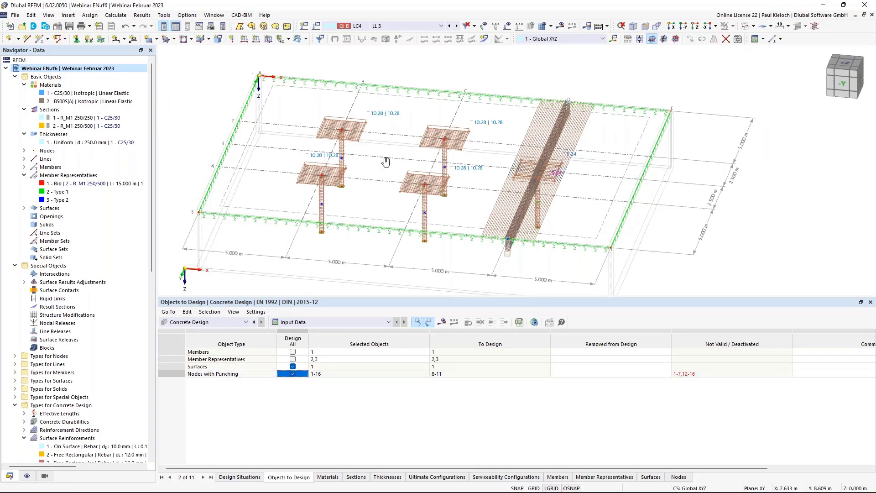
Hide the Types for Concrete Design in the model display and run the Concrete Design calculation
middle_click_drag(385, 162, 393, 152, "ctrl")
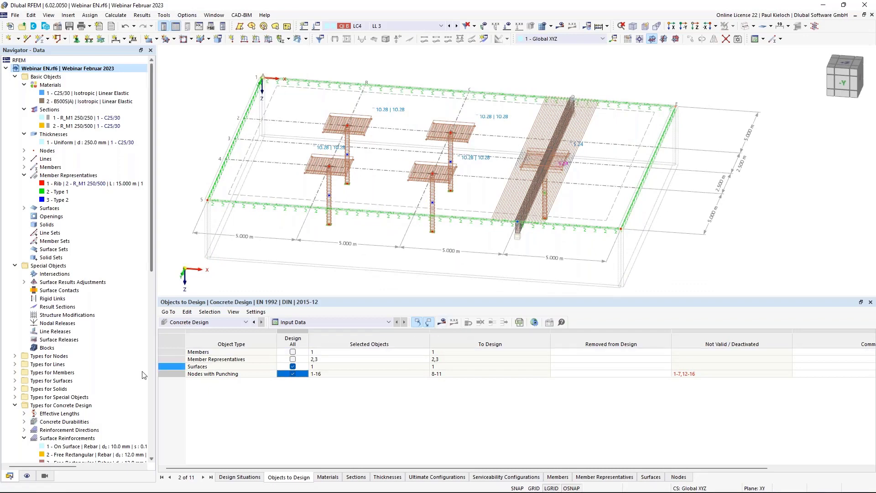
left_click(27, 476)
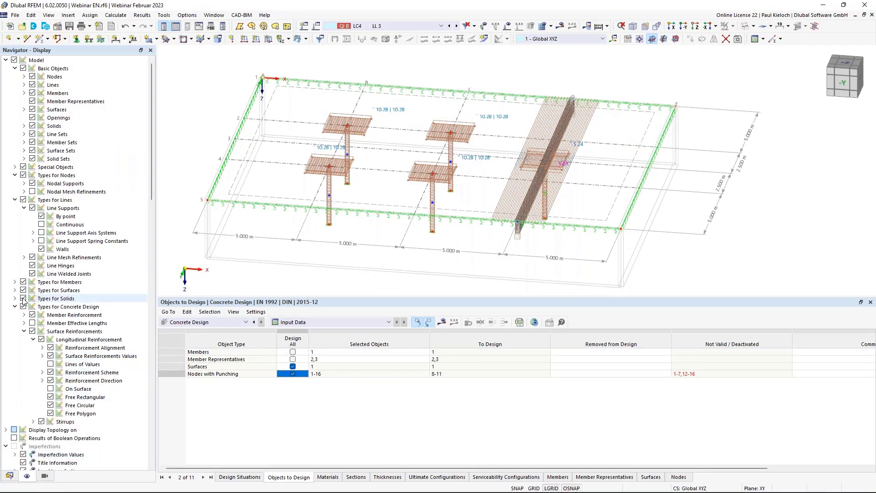
scroll(73, 186, "down", 5)
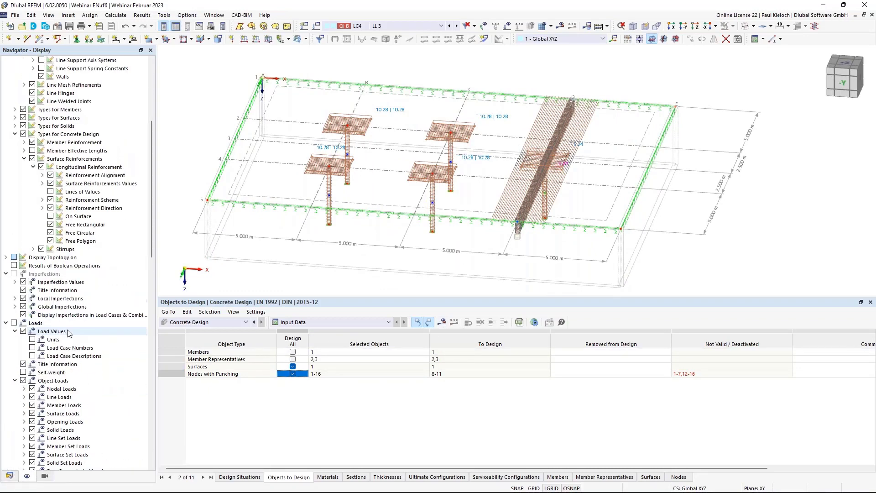
left_click(23, 134)
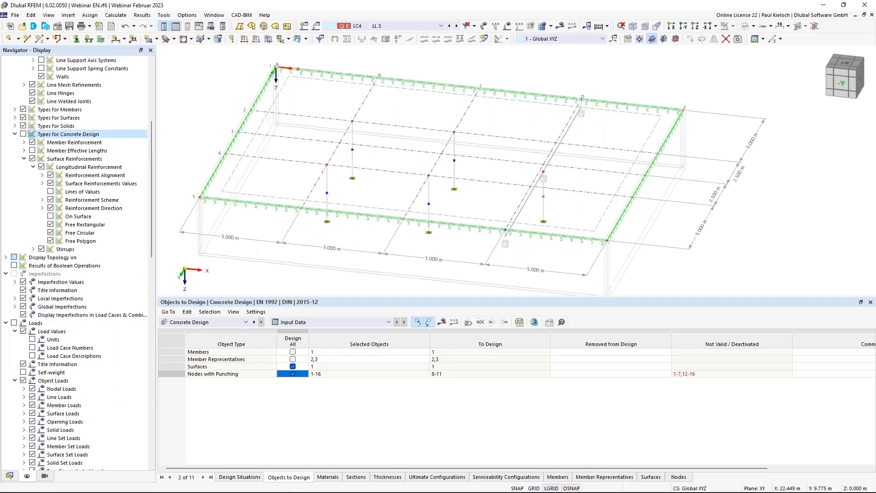
left_click(442, 322)
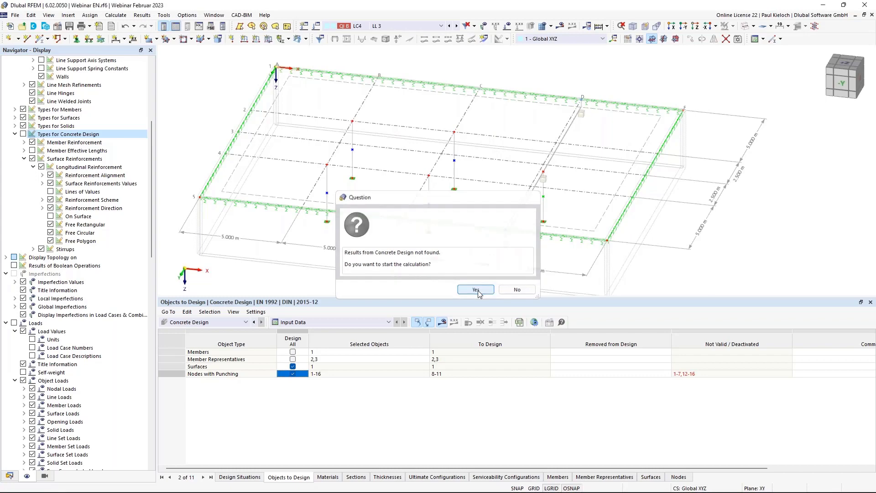
left_click(475, 289)
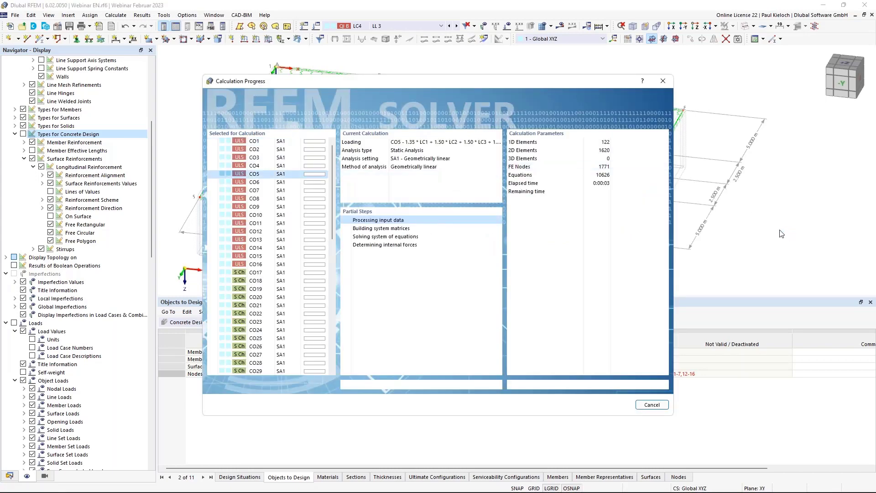
Switch to the PowerPoint slide show and advance to the slide on upcoming features in the Concrete Design add-on
key("alt+Tab")
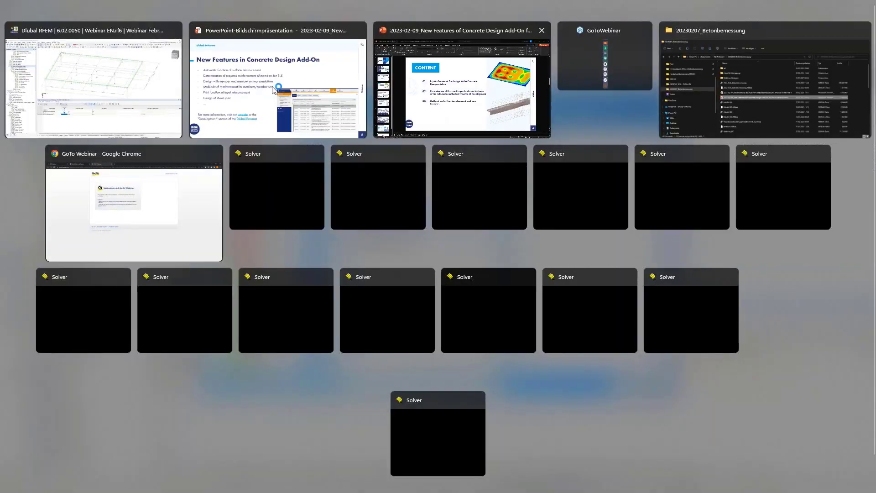
left_click(299, 86)
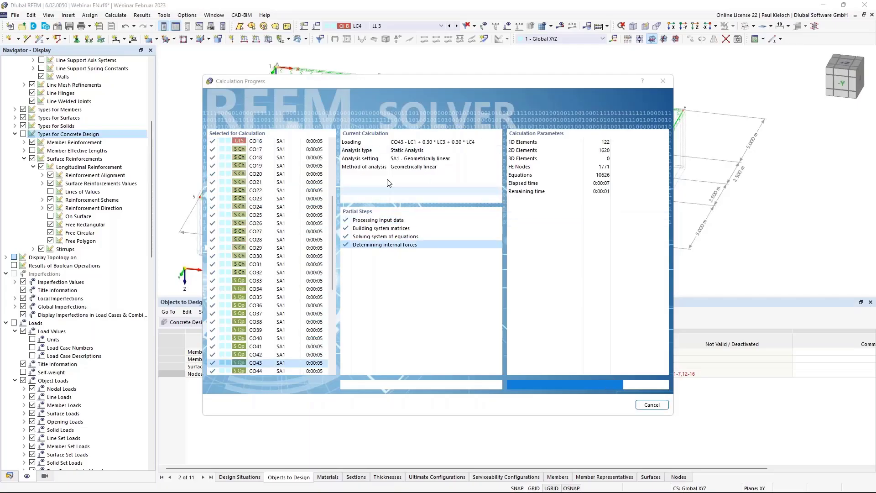
key("alt+Tab")
left_click(427, 190)
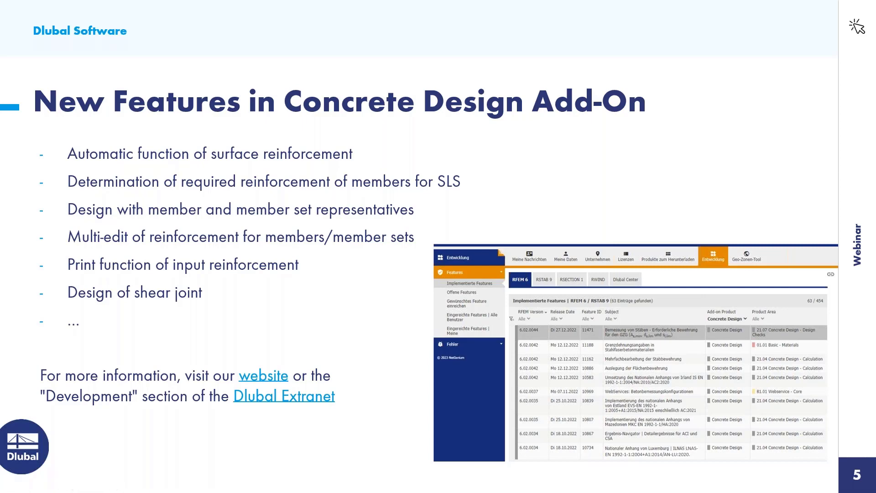
key("Right")
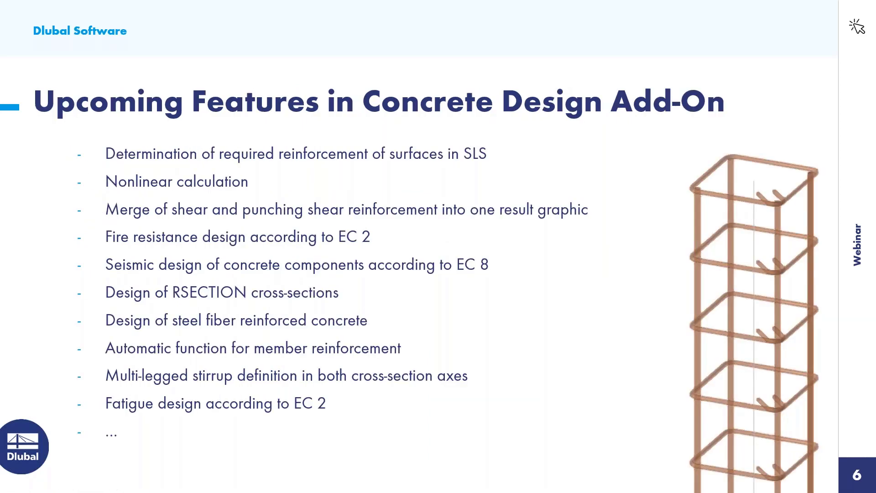
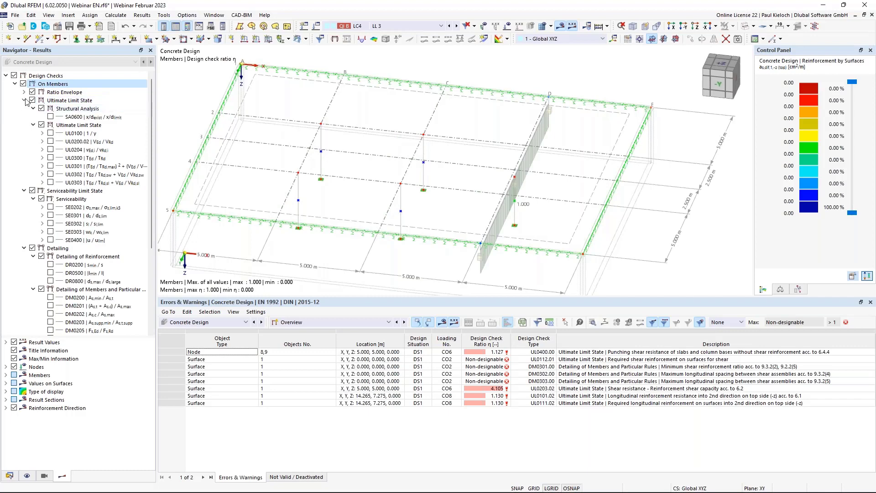
Turn off the members' ratio envelope and display the UL0200.02 shear design check ratio along the rib
middle_click_drag(585, 206, 529, 197, "ctrl")
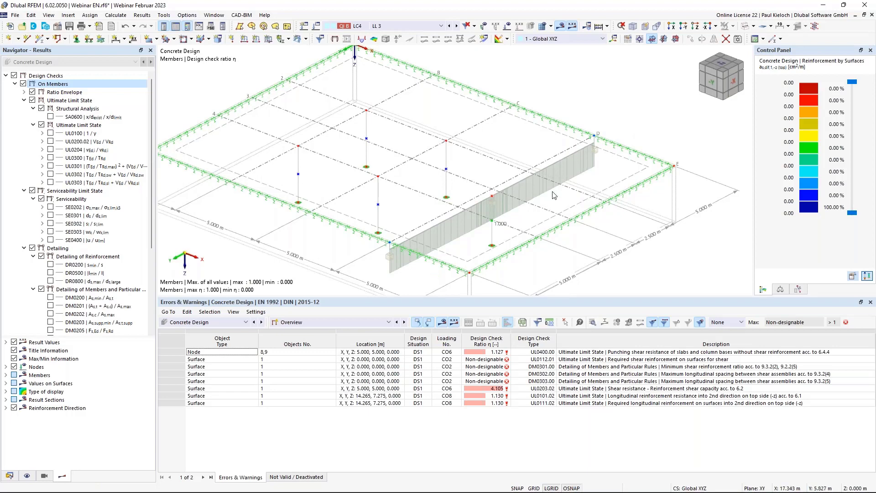
scroll(574, 180, "up", 3)
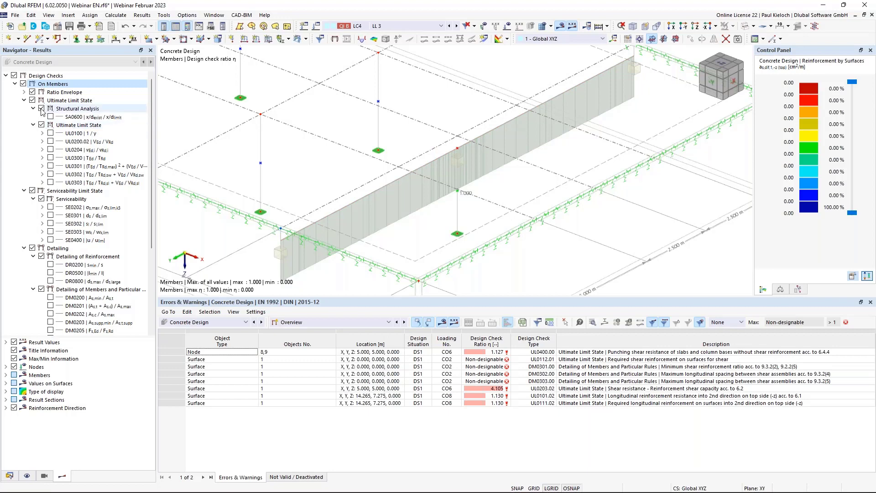
left_click(32, 93)
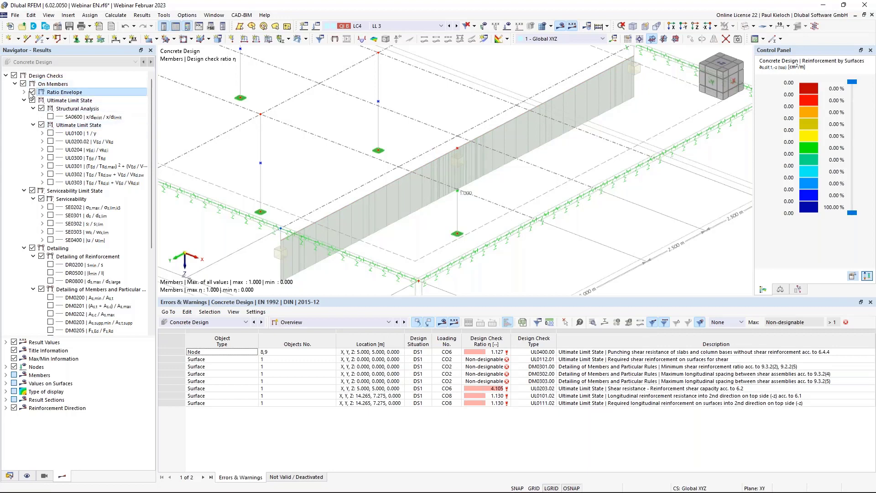
left_click(50, 142)
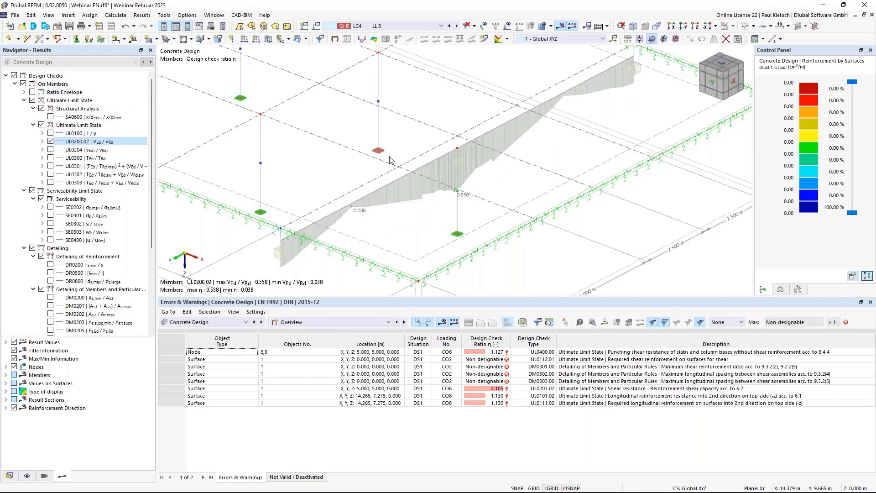
Examine the intermediate values available under the rib's UL0200.02 shear check and the list of other member design checks
left_click(42, 141)
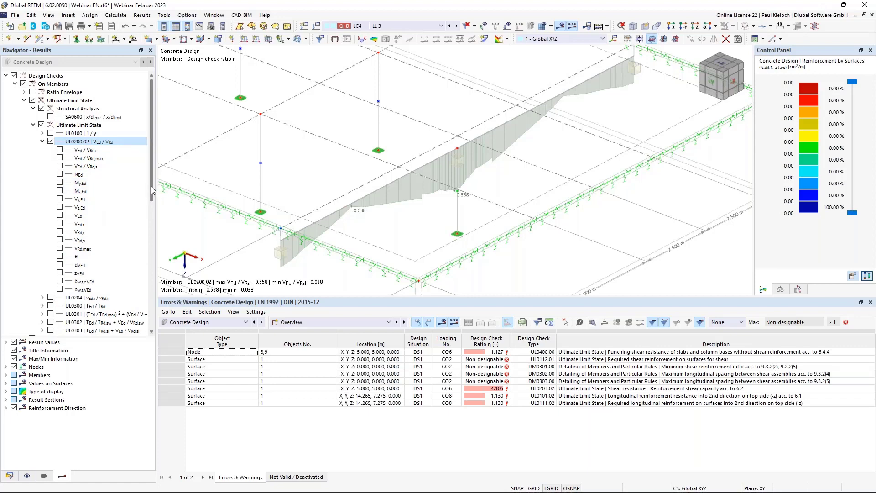
scroll(150, 189, "down", 1)
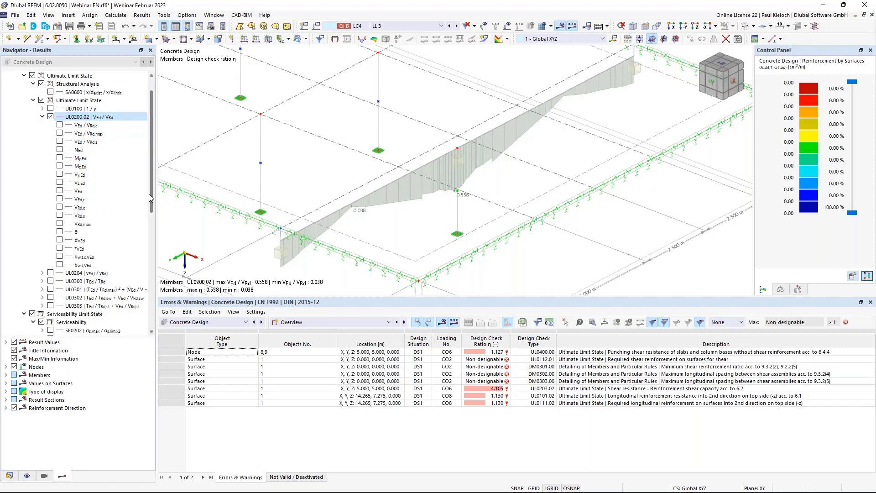
left_click(43, 118)
left_click(43, 118)
left_click(43, 118)
left_click(43, 117)
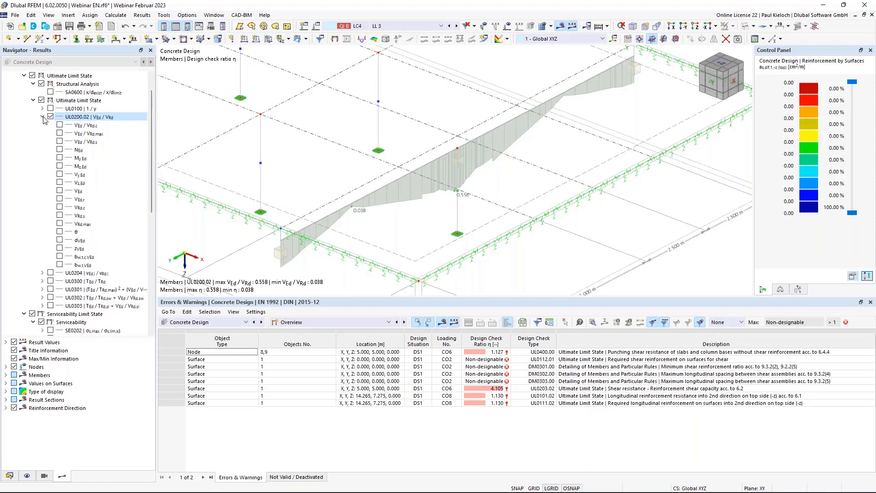
left_click(43, 117)
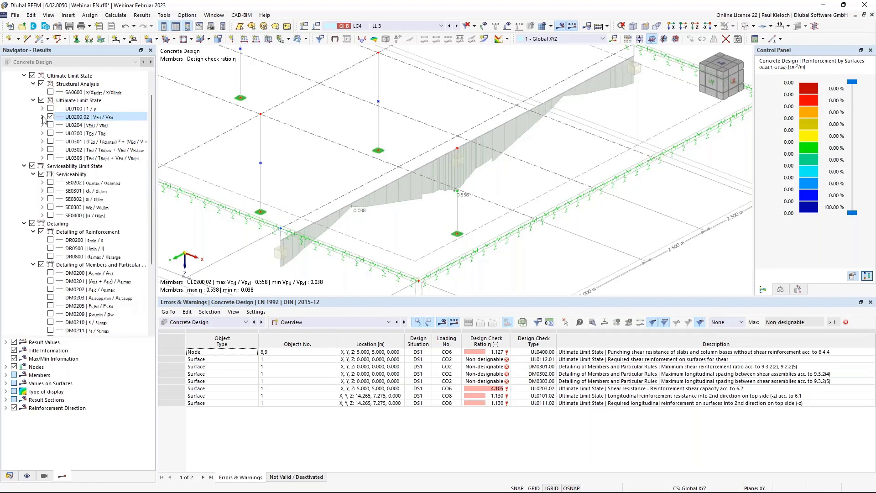
left_click(100, 127)
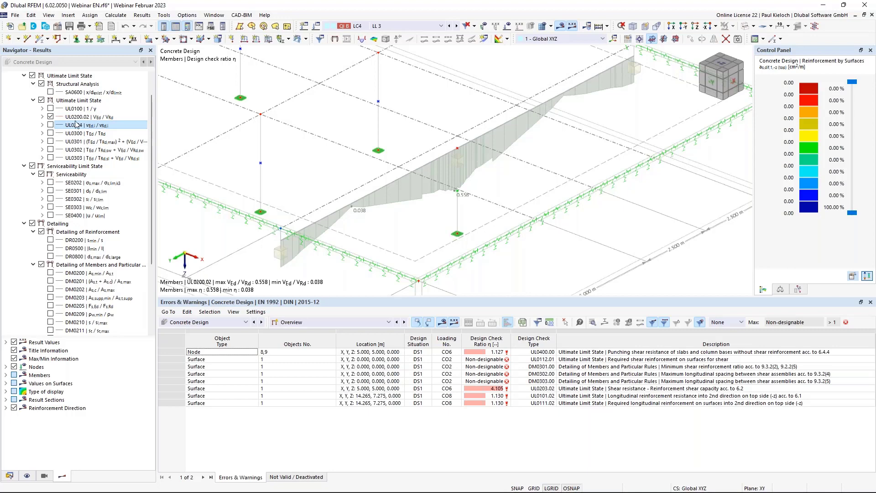
scroll(116, 146, "up", 1)
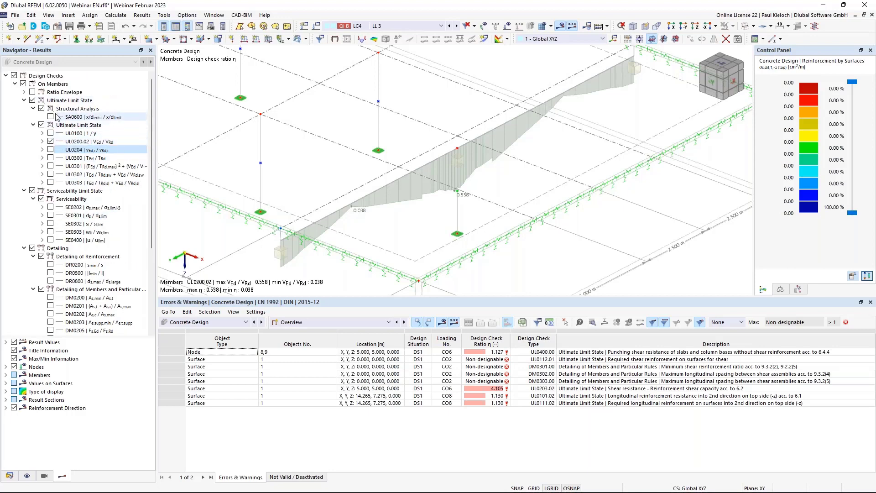
Hide the design checks on members, surfaces and nodes, and display those on the member representatives instead
left_click(15, 83)
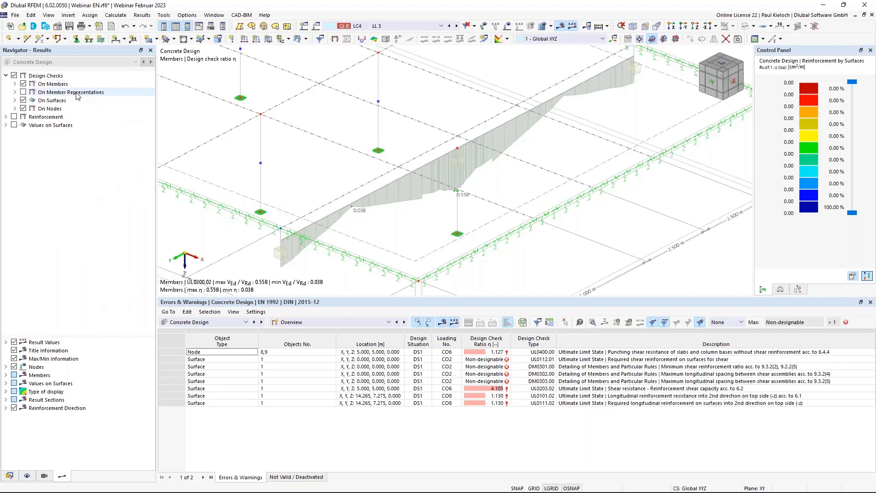
left_click(23, 85)
left_click(23, 100)
left_click(23, 108)
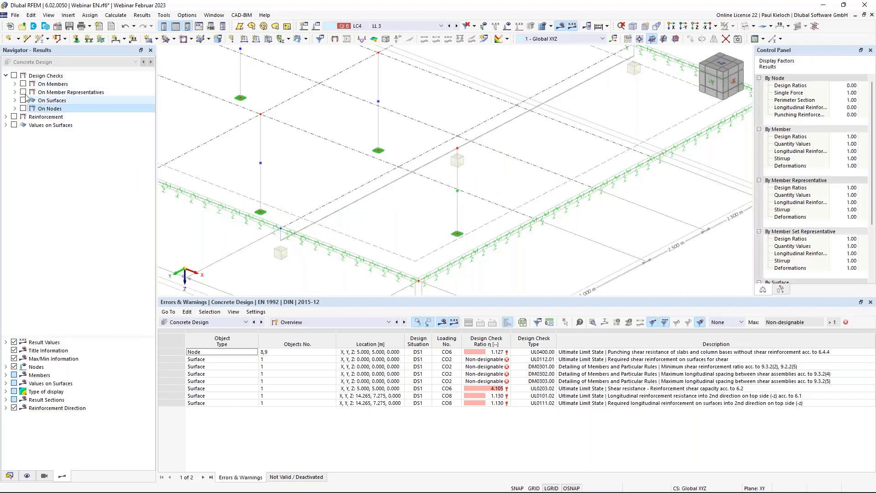
left_click(23, 92)
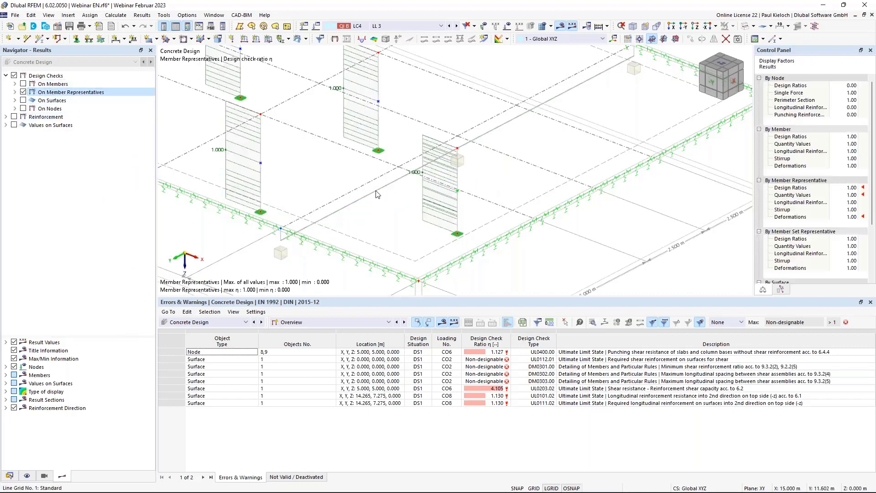
Turn off the member representatives' ratio envelope and display the UL0100 (1/γ) ultimate limit state check on the columns instead
scroll(330, 159, "down", 3)
middle_click_drag(330, 159, 381, 180)
left_click(15, 93)
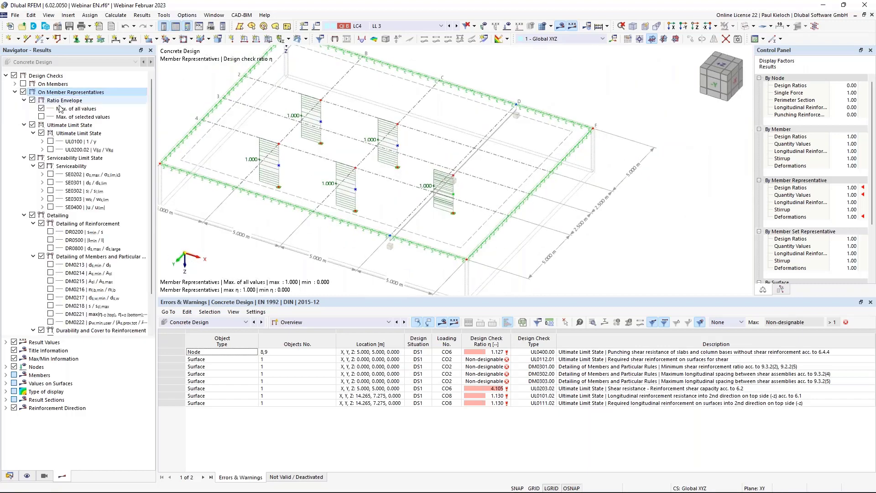
left_click(41, 109)
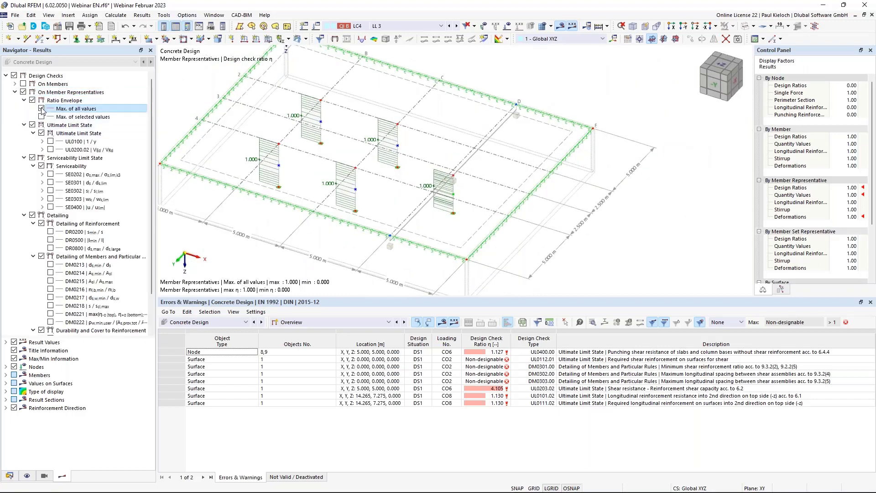
left_click(50, 142)
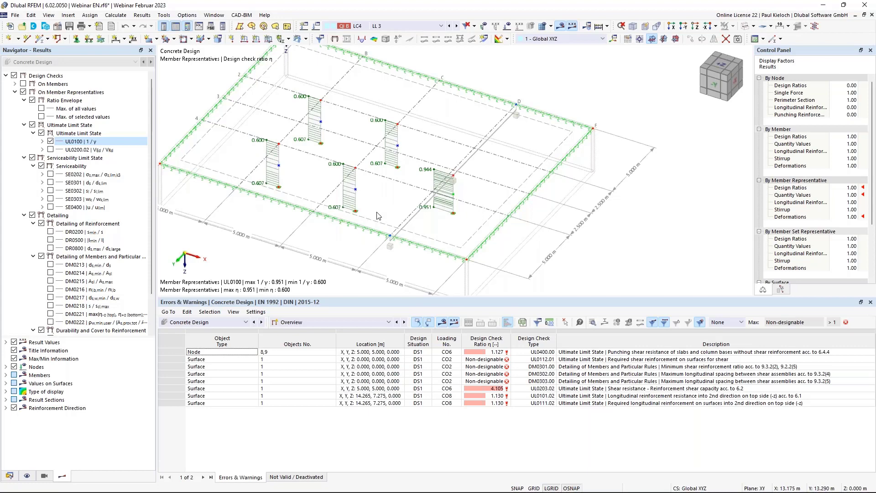
mouse_move(372, 199)
middle_mouse_down("ctrl")
mouse_move(395, 200)
mouse_move(385, 202)
middle_mouse_up("ctrl")
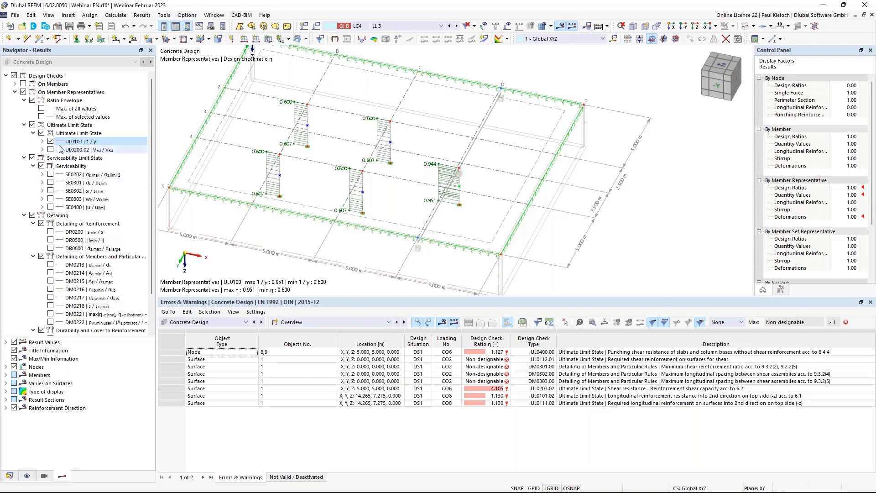
Hide the design checks on member representatives and display the load increase factor β of the UL0400 punching check on the nodes
left_click(24, 125)
left_click(24, 100)
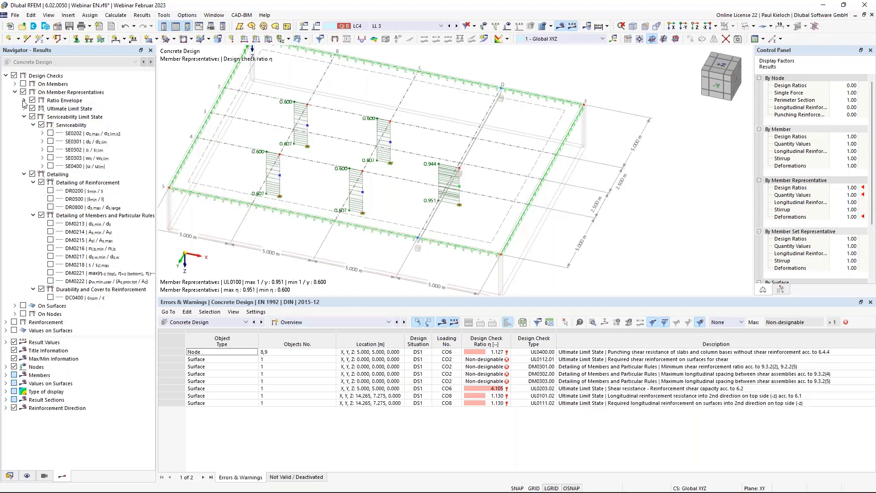
left_click(15, 91)
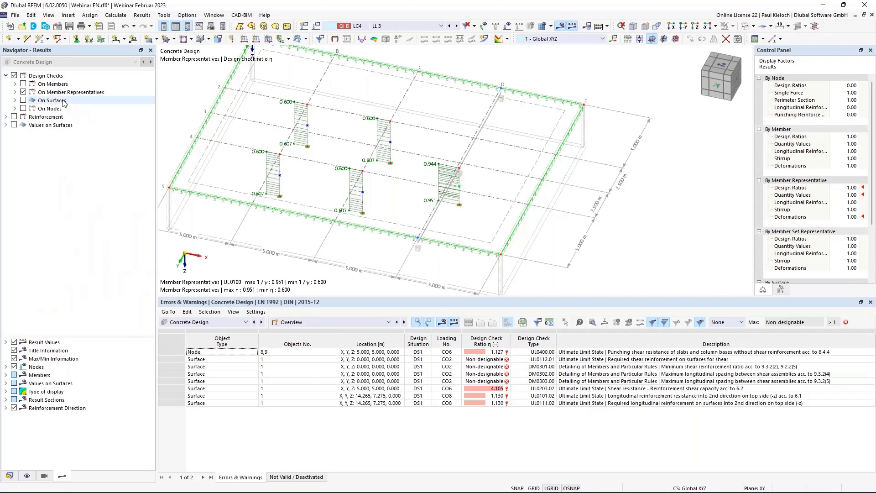
left_click(22, 92)
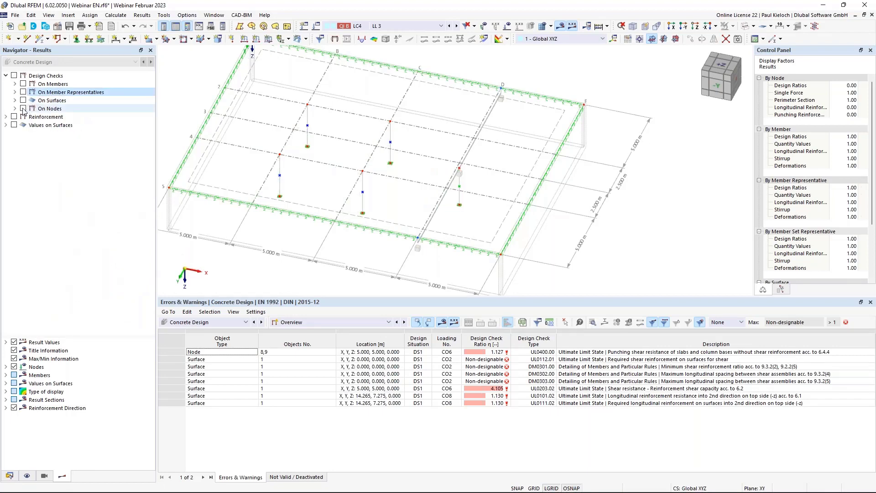
left_click(23, 109)
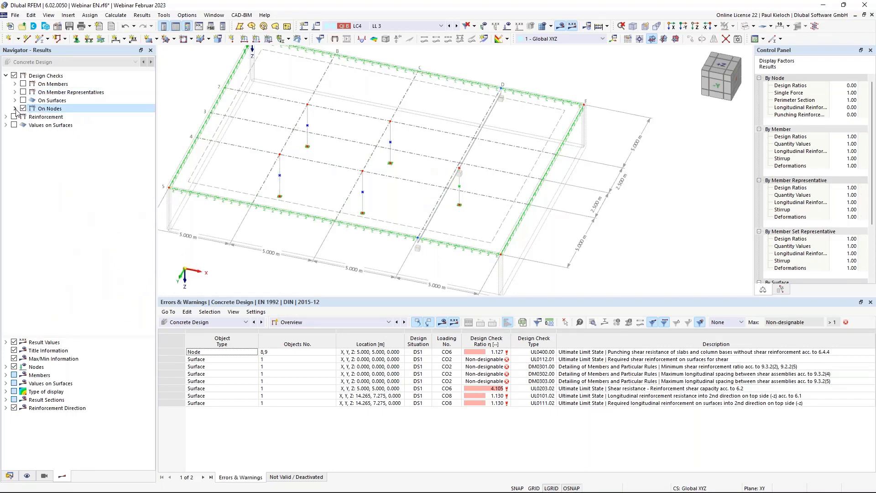
left_click(15, 109)
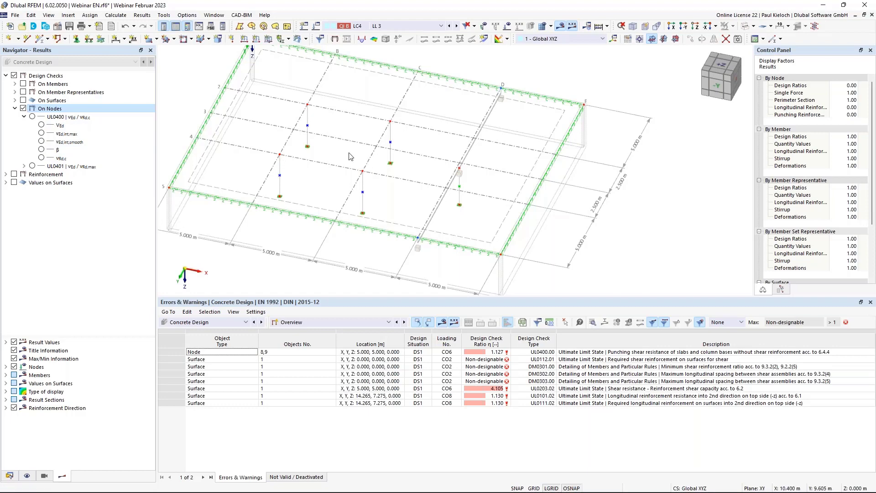
left_click(41, 150)
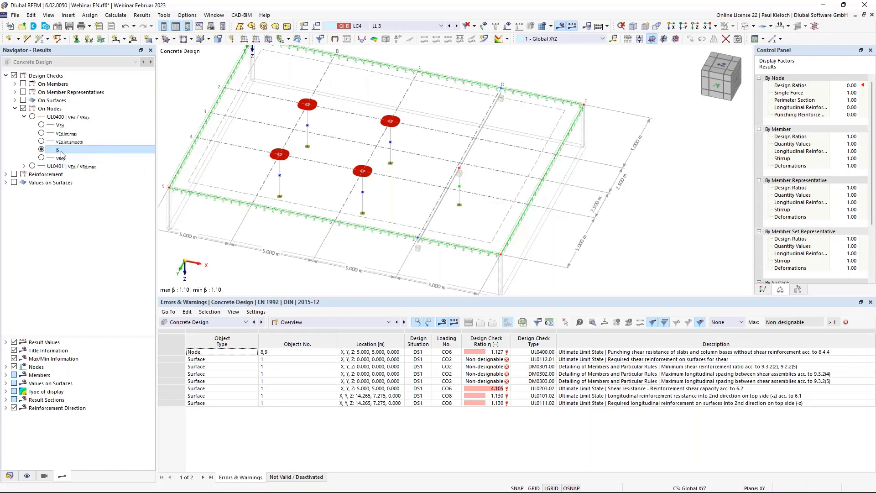
Hide the nodes' design checks and turn on the reinforcement results on nodes only, without those on members and surfaces
left_click(24, 117)
left_click(24, 117)
left_click(15, 109)
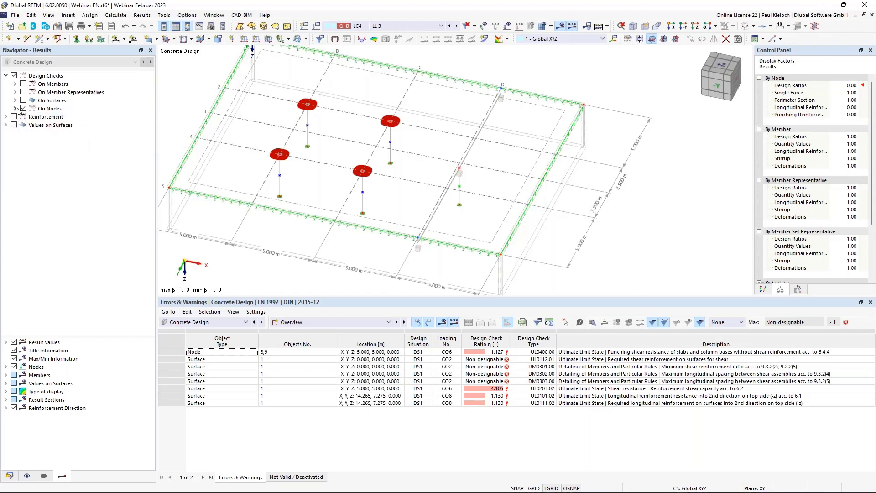
left_click(23, 109)
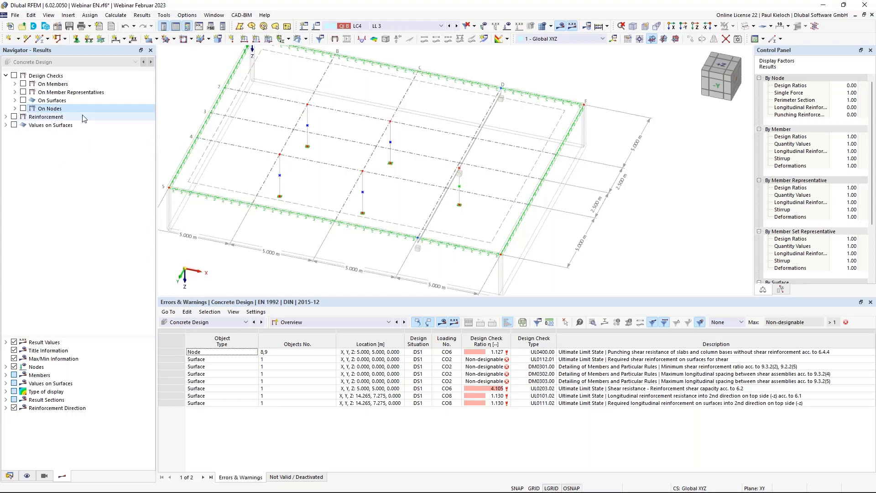
left_click(14, 117)
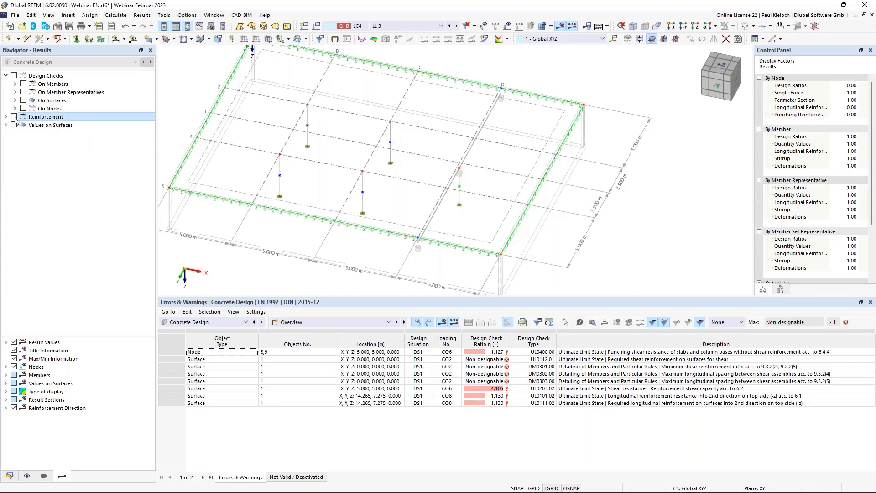
left_click(5, 117)
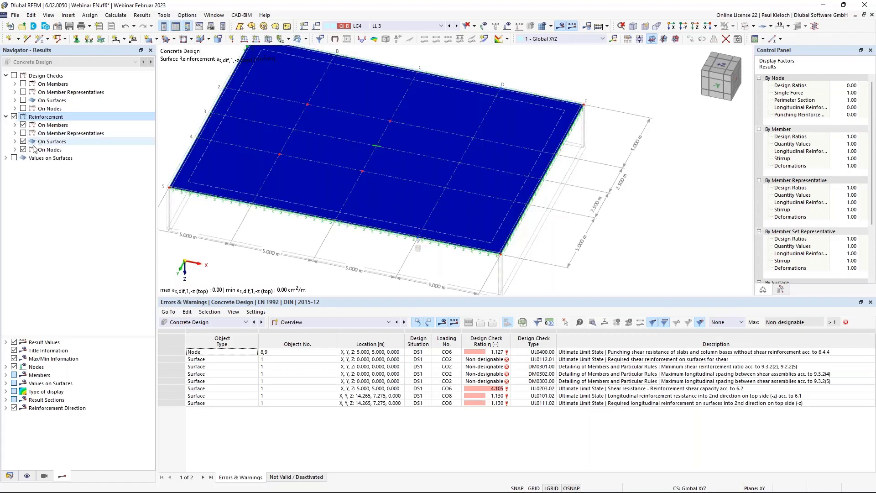
left_click(23, 142)
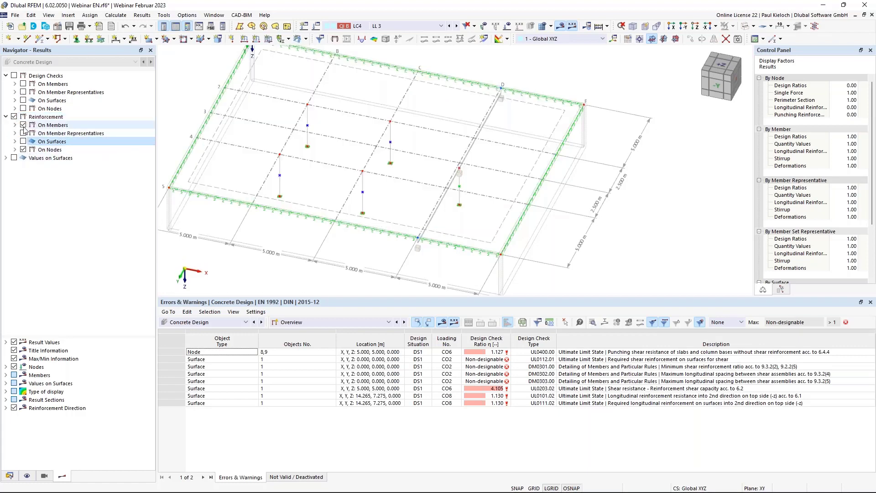
left_click(23, 150)
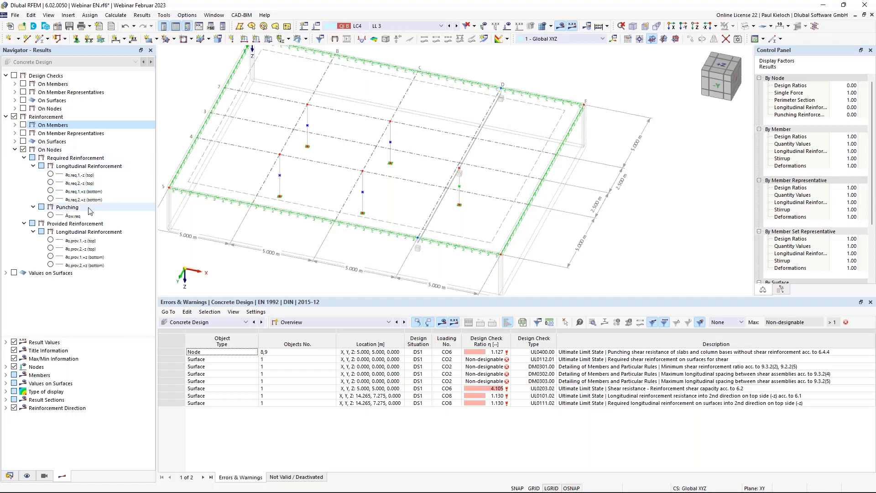
Display the required punching reinforcement Asw,req on the nodes and change its representation from coloured areas to isolines
left_click(50, 215)
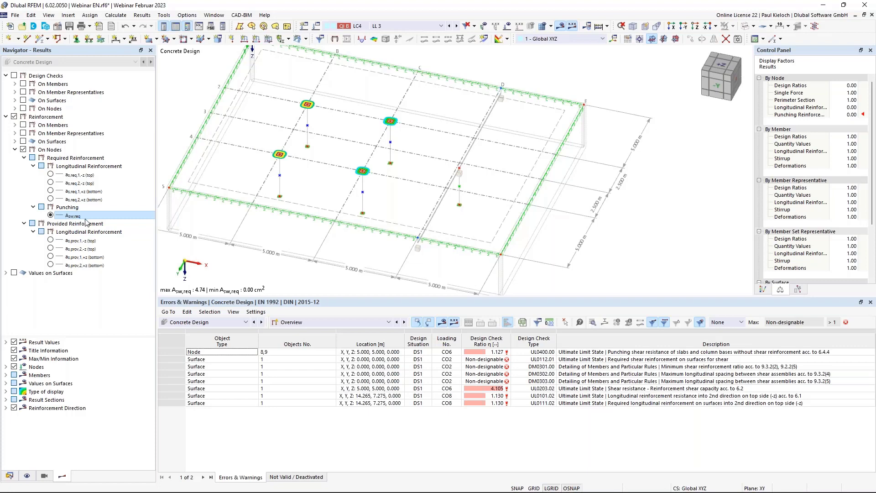
left_click(507, 39)
left_click(516, 64)
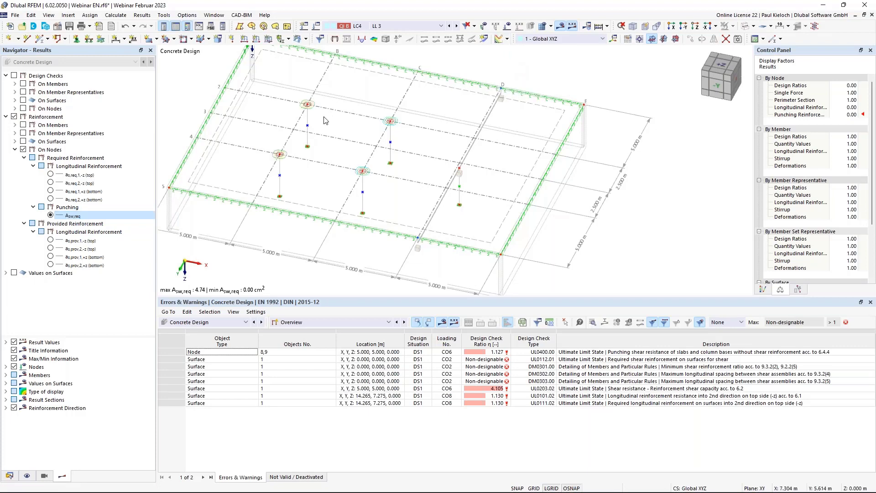
Show the surface result values on the punching perimeters around a column node and toggle the nodes' outermost control perimeter display
scroll(266, 114, "up", 4)
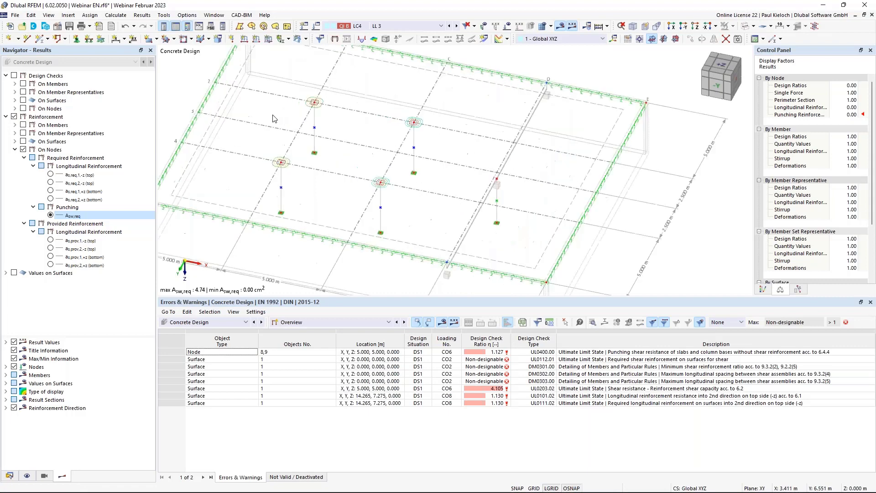
left_click(14, 273)
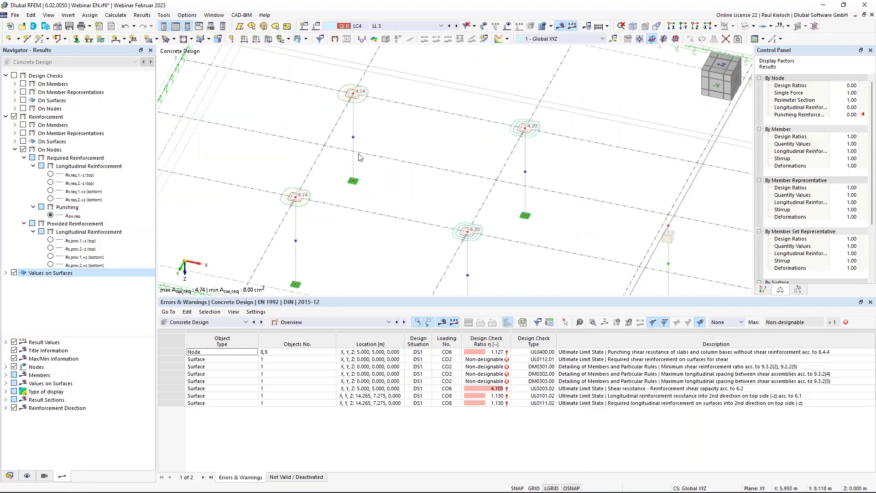
scroll(345, 159, "up", 5)
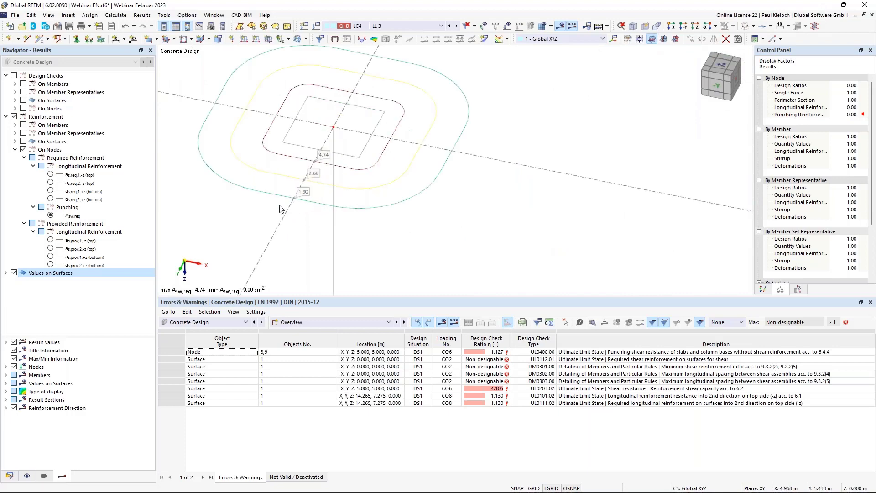
middle_click_drag(346, 170, 359, 208)
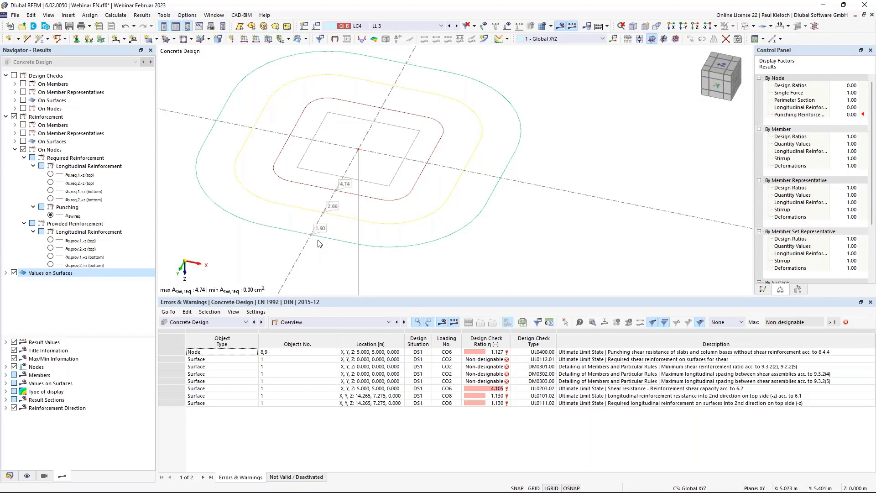
scroll(326, 241, "down", 4)
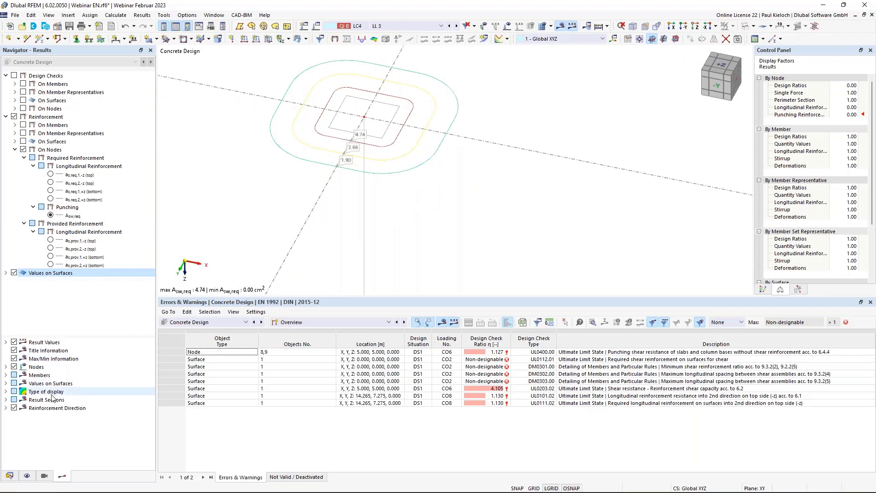
left_click(6, 367)
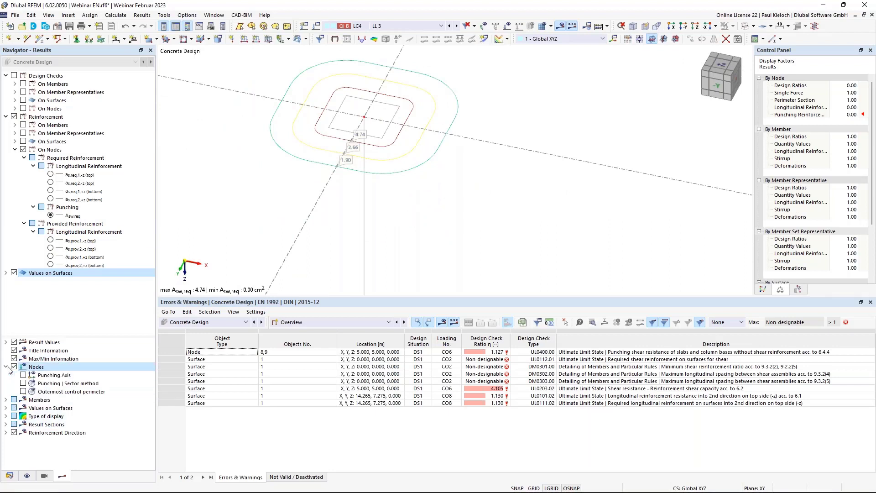
left_click(22, 391)
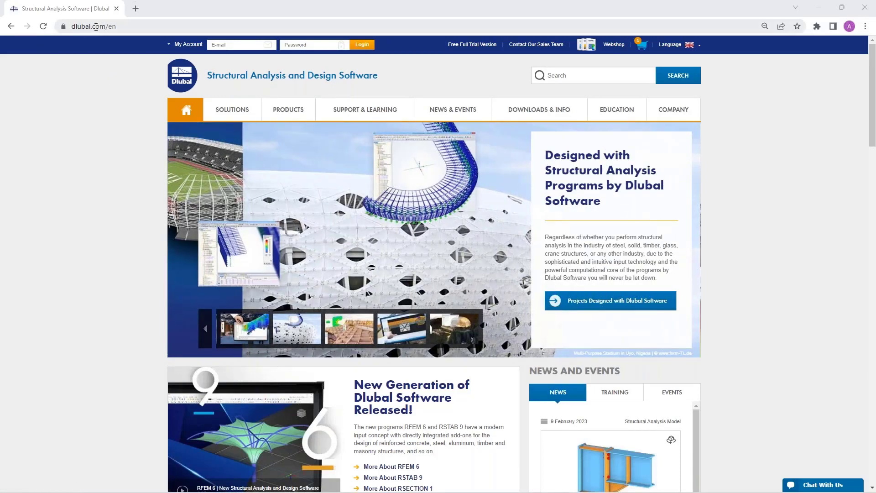
On the Dlubal website in the browser, open the webinar page "New Features of Concrete Design Add-On for RFEM 6 and RSTAB 9"
mouse_move(480, 111)
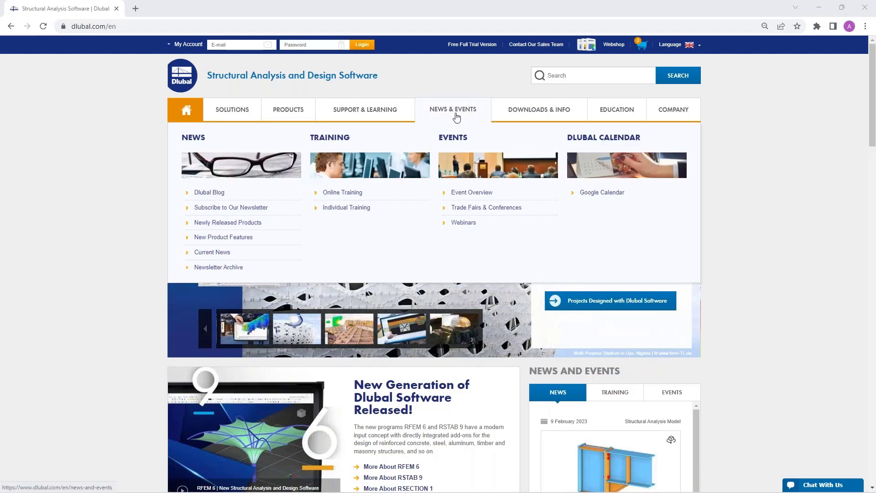
left_click(464, 223)
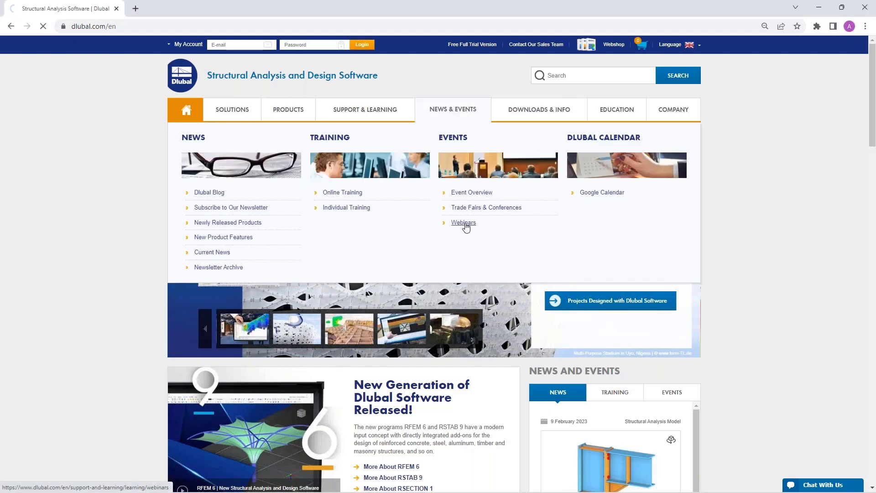
scroll(465, 227, "down", 3)
scroll(371, 208, "down", 4)
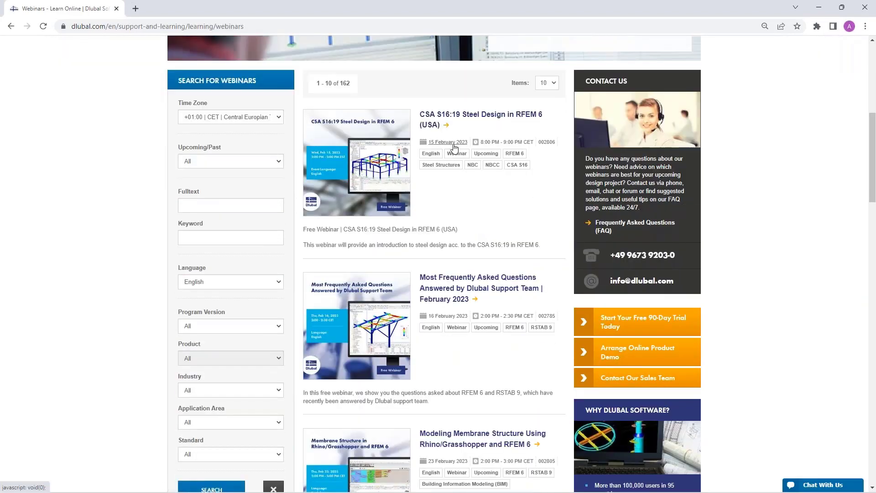
scroll(454, 146, "down", 8)
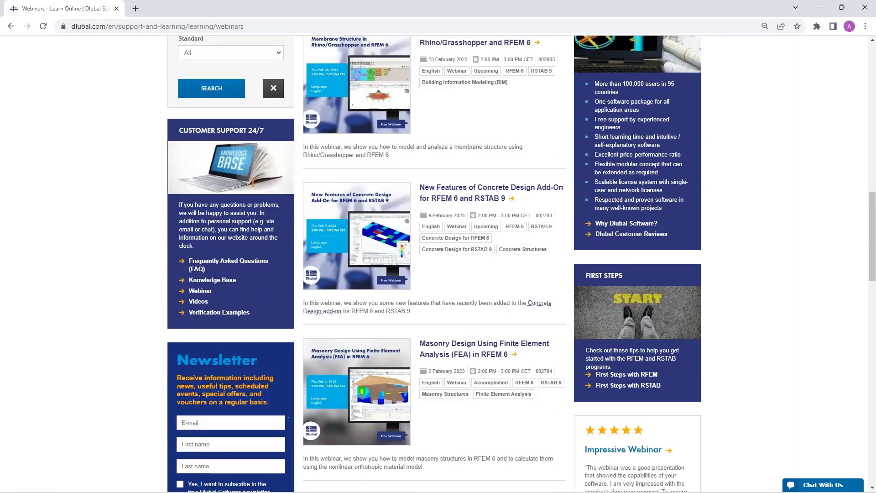
left_click(462, 194)
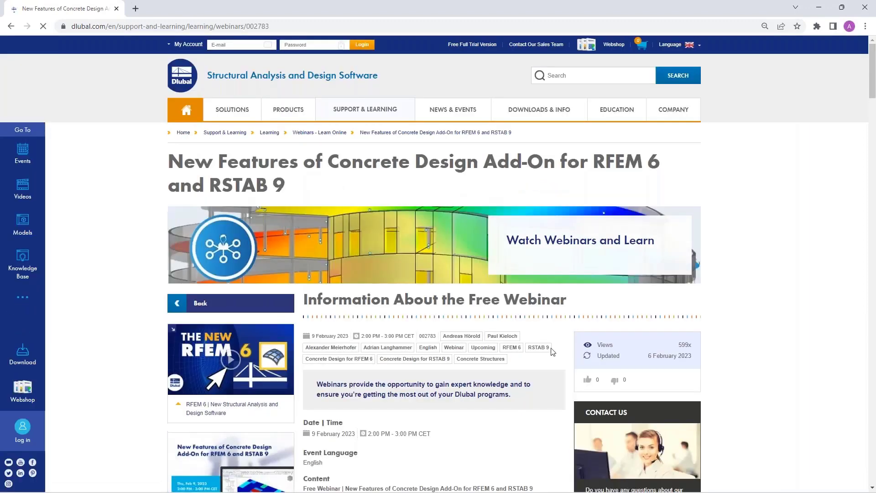
Examine the webinar page's description, time schedule and the presentation slides offered for download
scroll(578, 271, "down", 1)
scroll(577, 270, "down", 1)
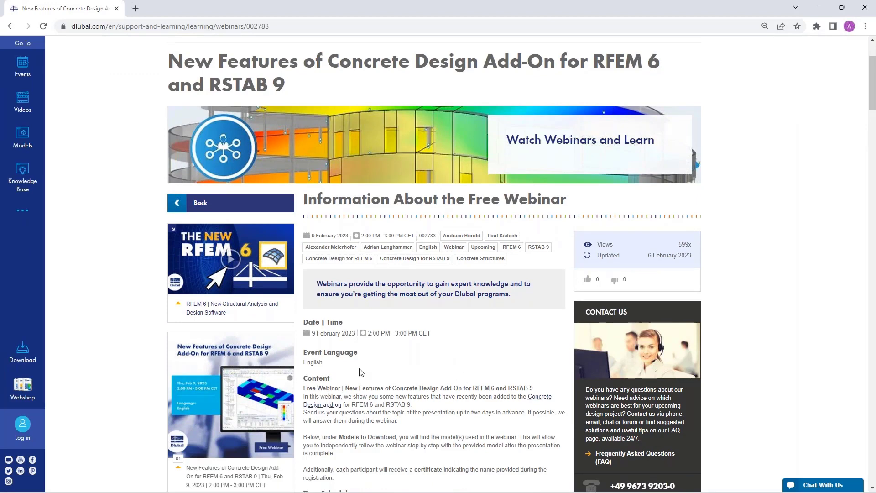
scroll(385, 321, "down", 2)
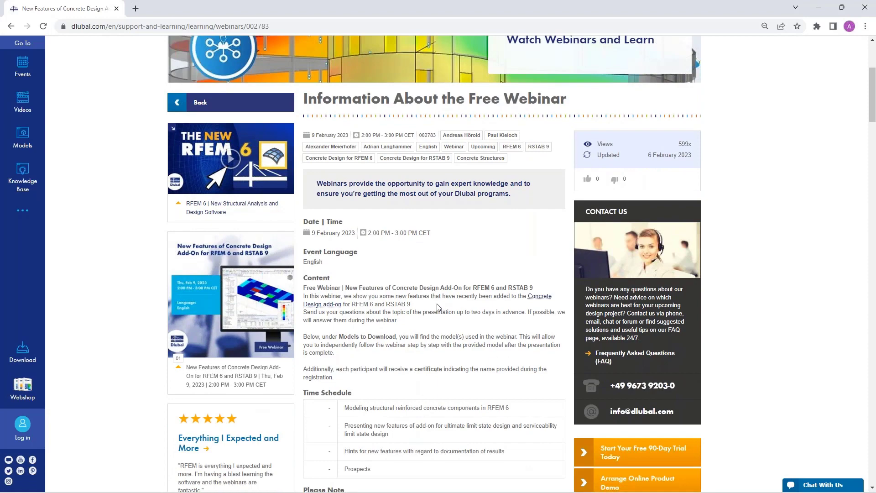
scroll(435, 287, "down", 1)
scroll(435, 287, "down", 11)
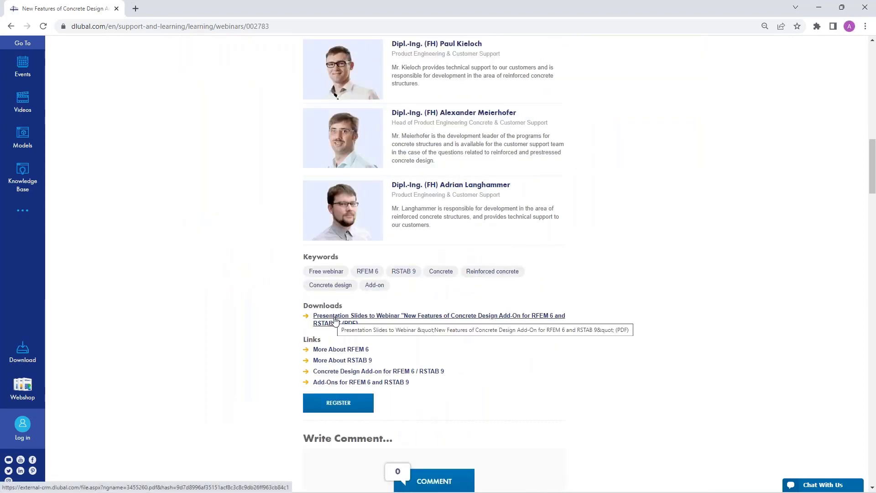
scroll(334, 321, "down", 2)
Find the "Reinforced concrete slab" model among the webinar's models to download and view its 3D preview
scroll(404, 193, "down", 7)
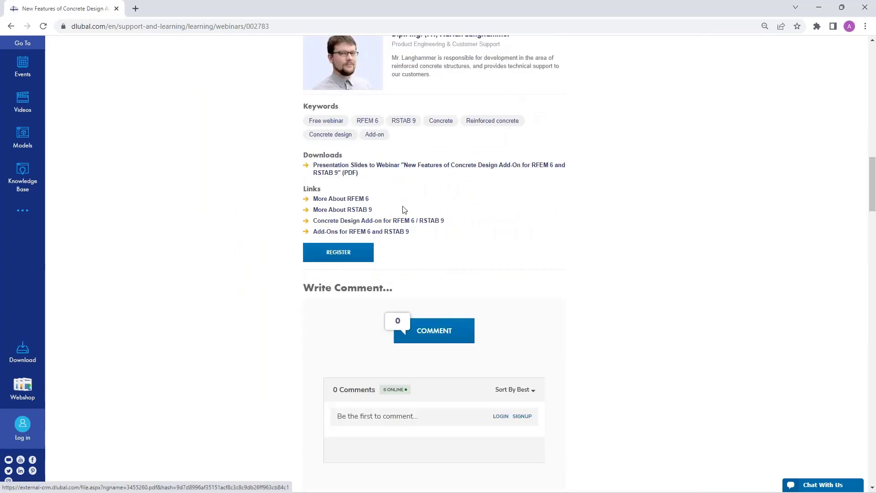
scroll(410, 219, "down", 10)
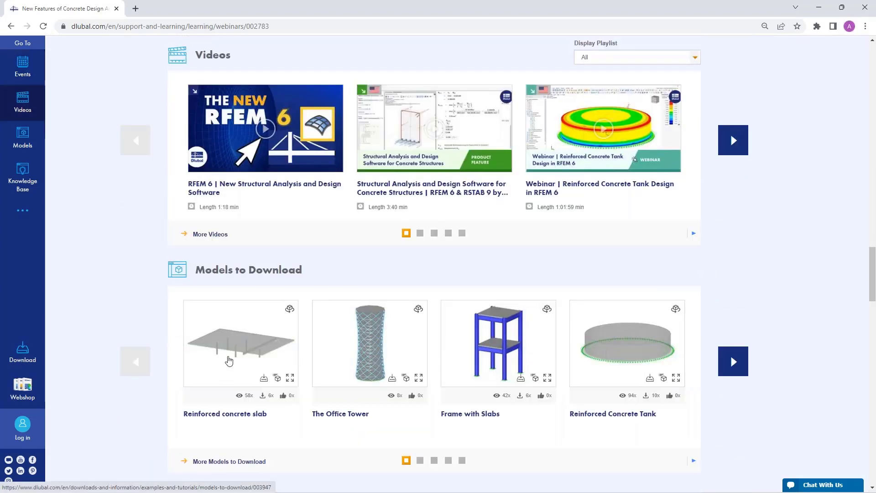
left_click(242, 350)
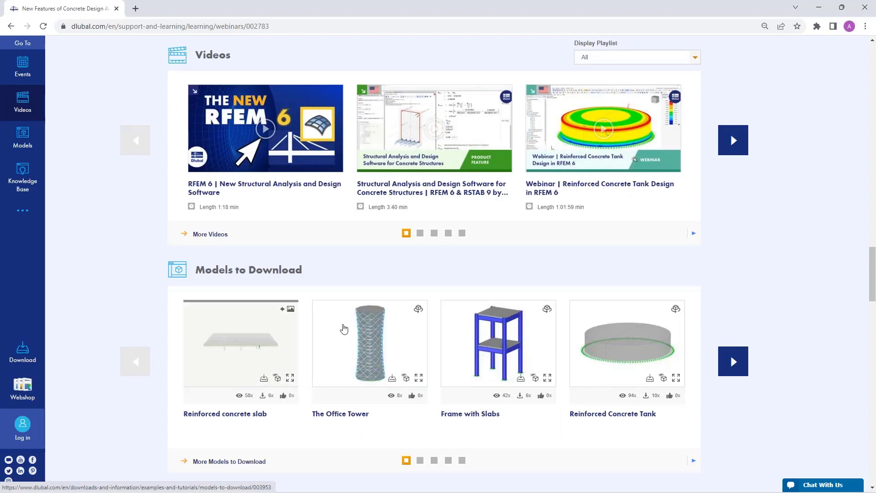
Return to the start of the webinar page and open the page with the free full trial versions
scroll(336, 316, "up", 15)
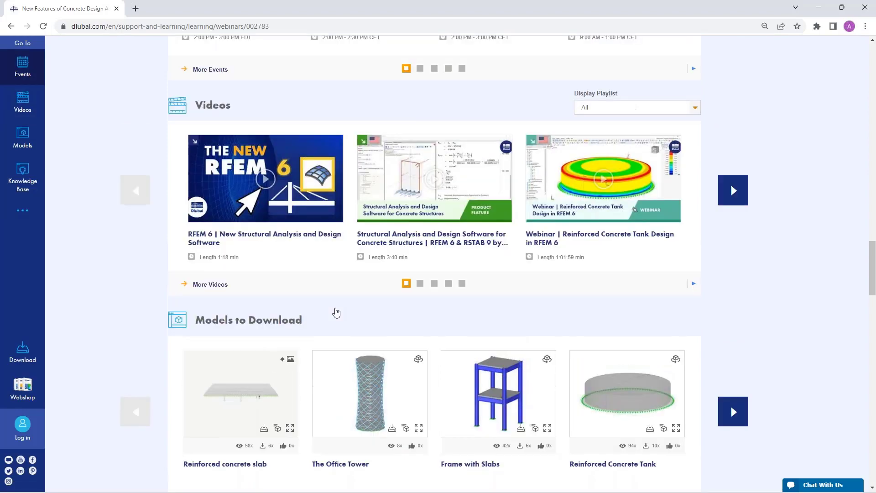
scroll(509, 167, "up", 10)
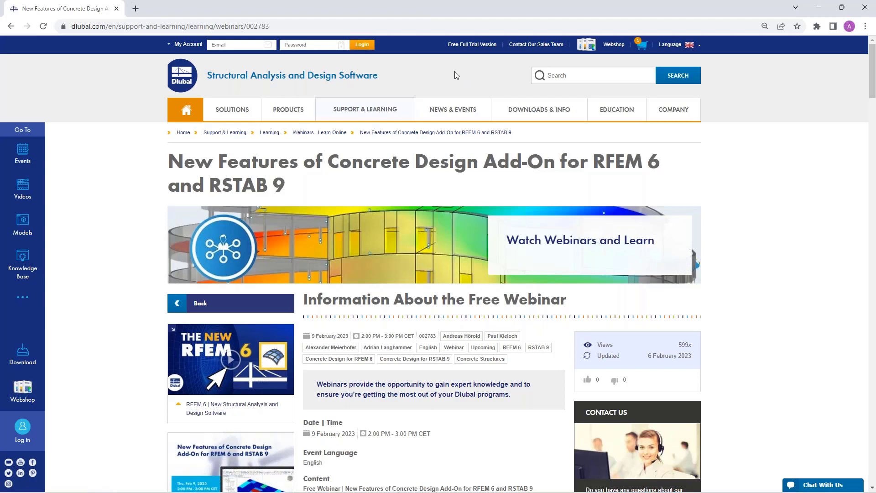
left_click(468, 45)
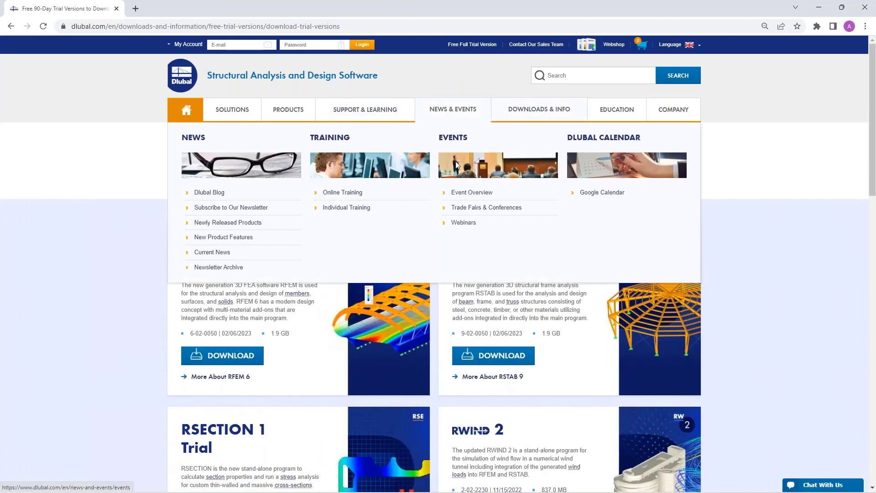